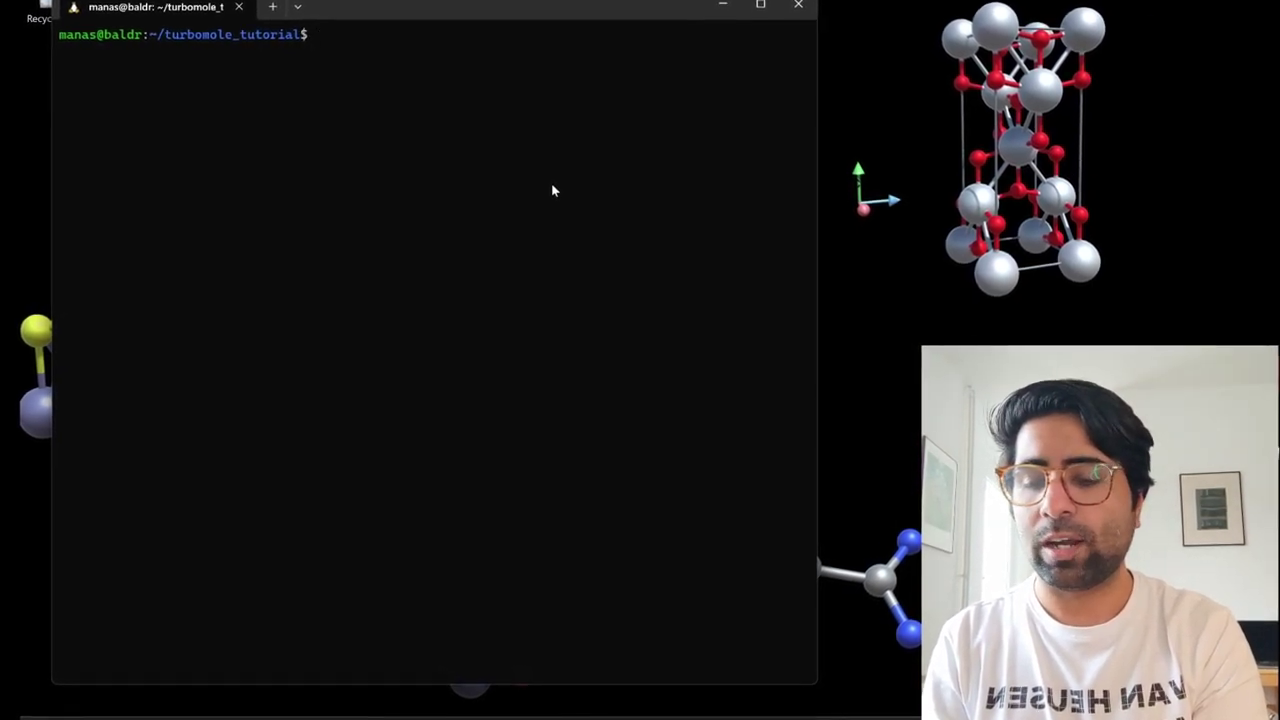
- Export the TURBODIR environment variable as /opt/TURBOMOLE75/
text(export)
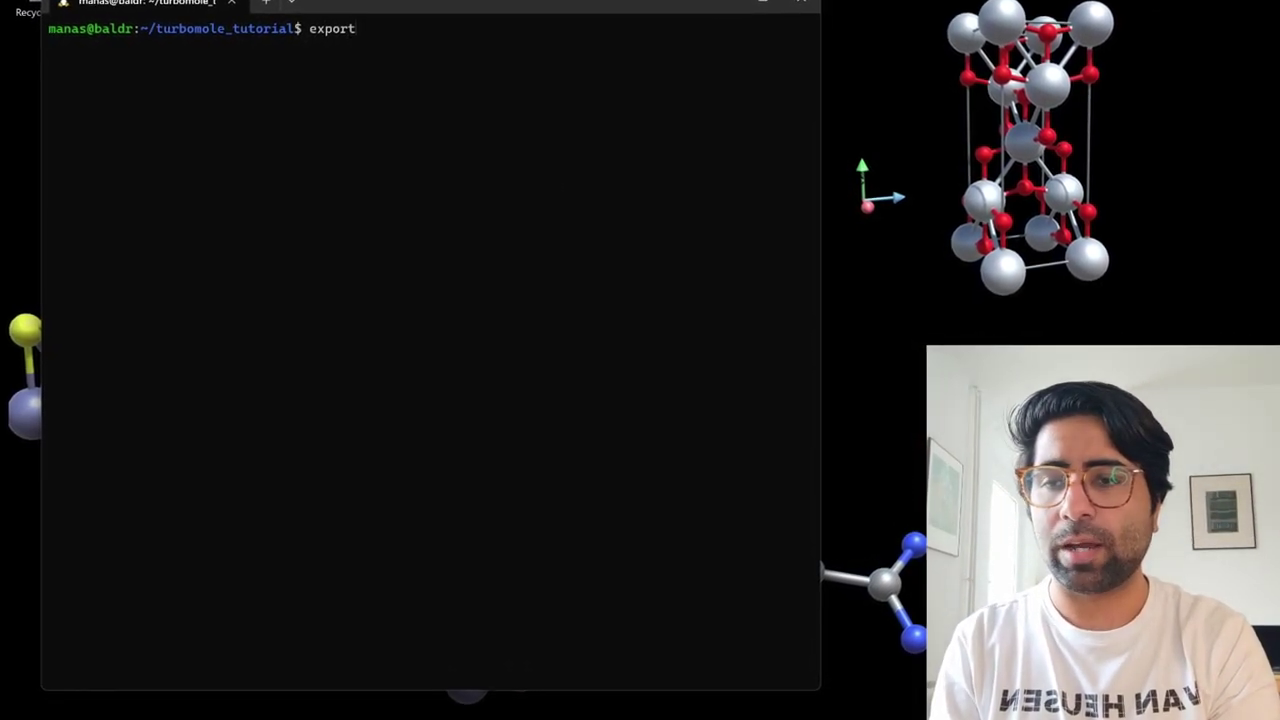
text( TURBODIR=)
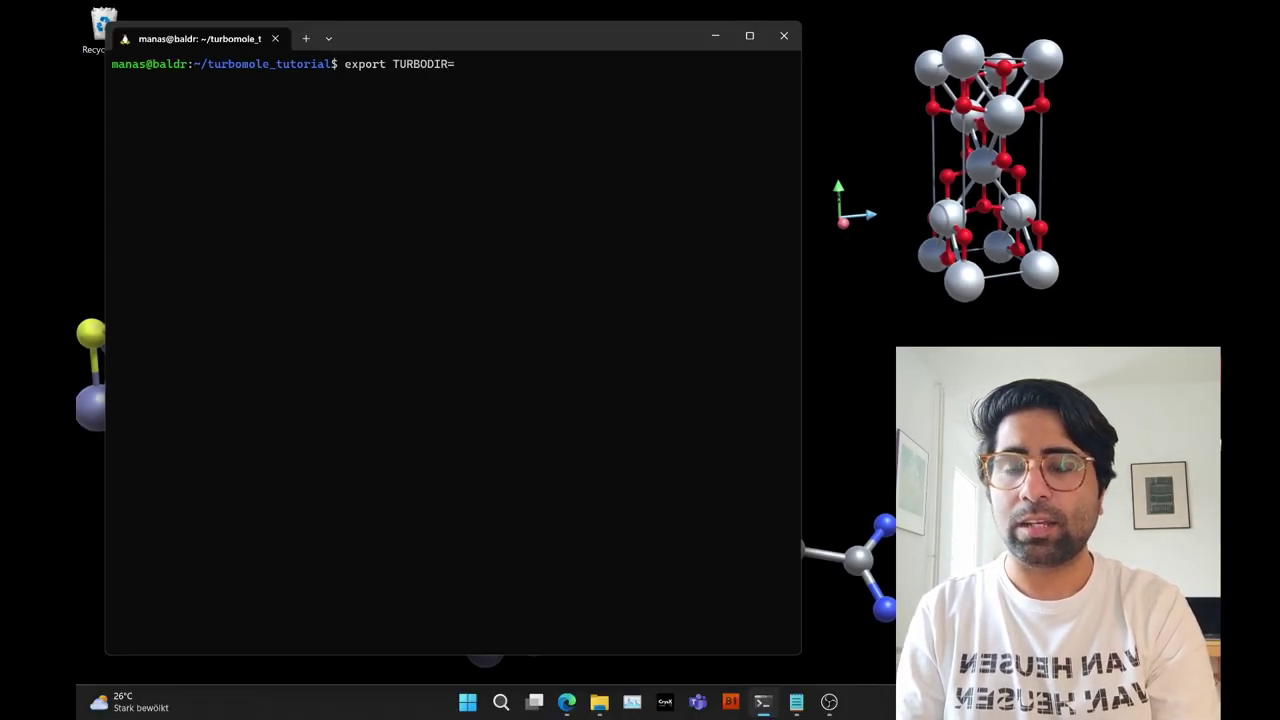
text(/opt/)
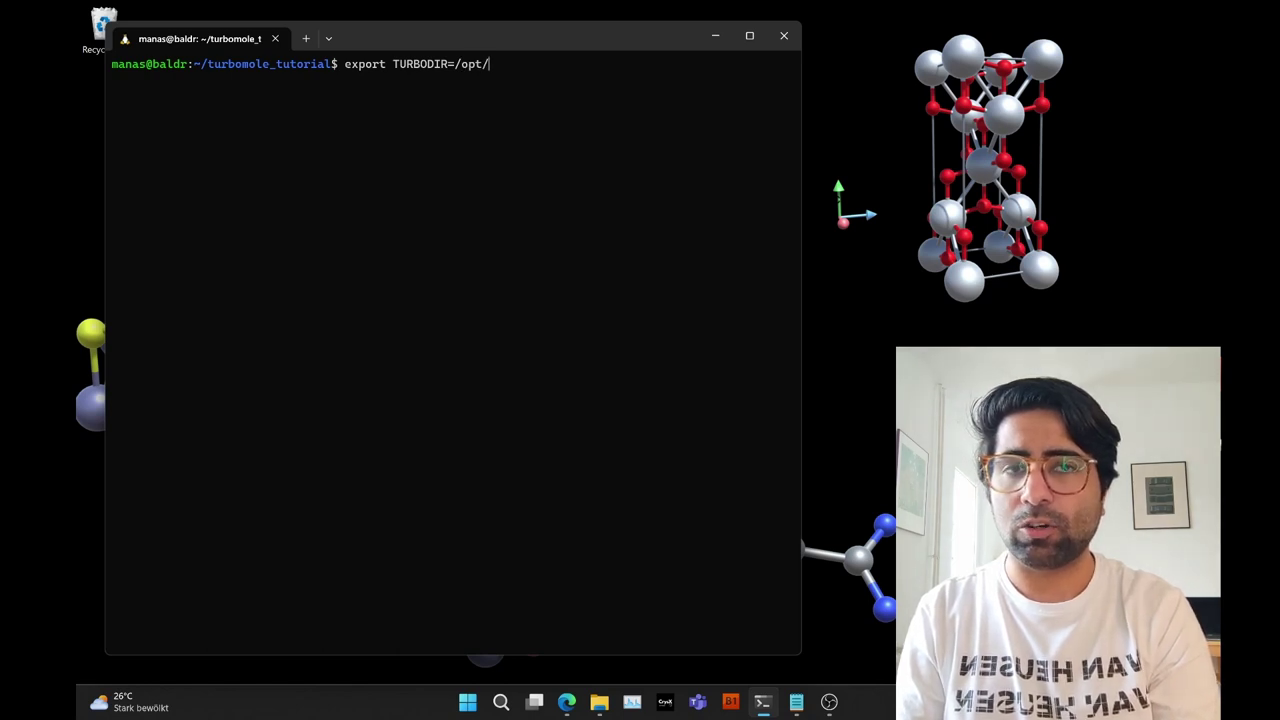
text(TURBOMOLE75)
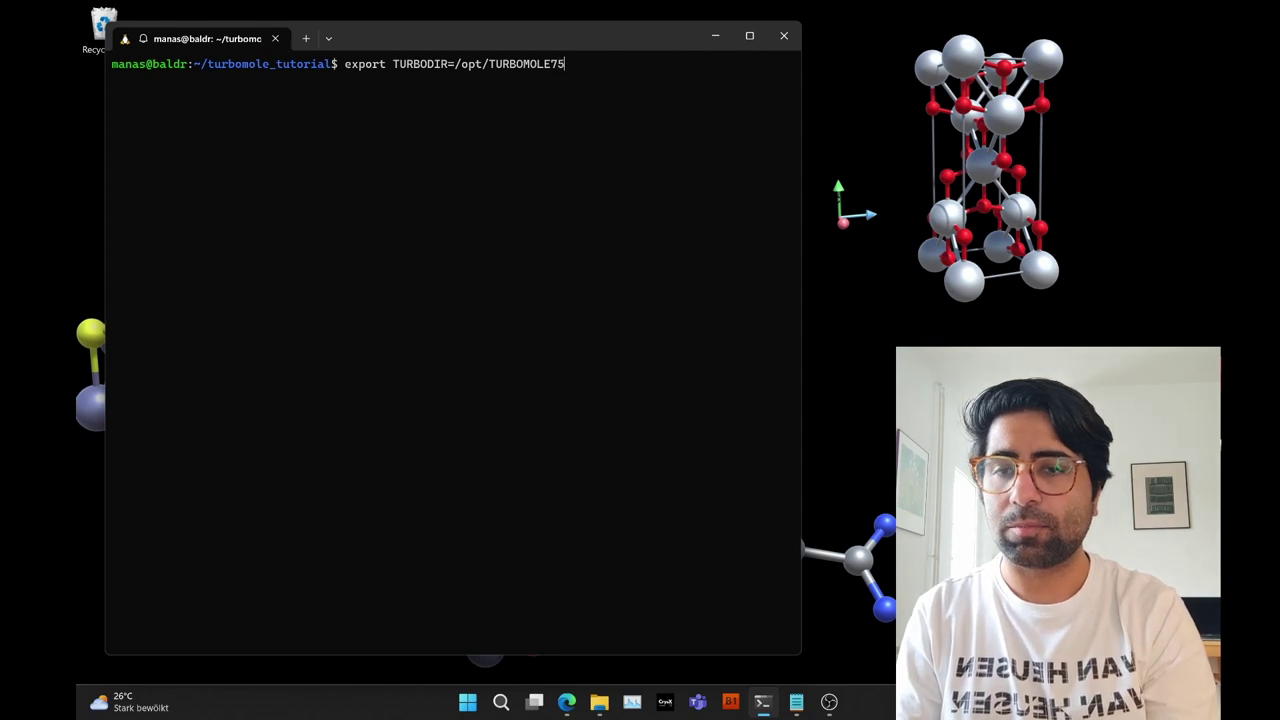
text(/)
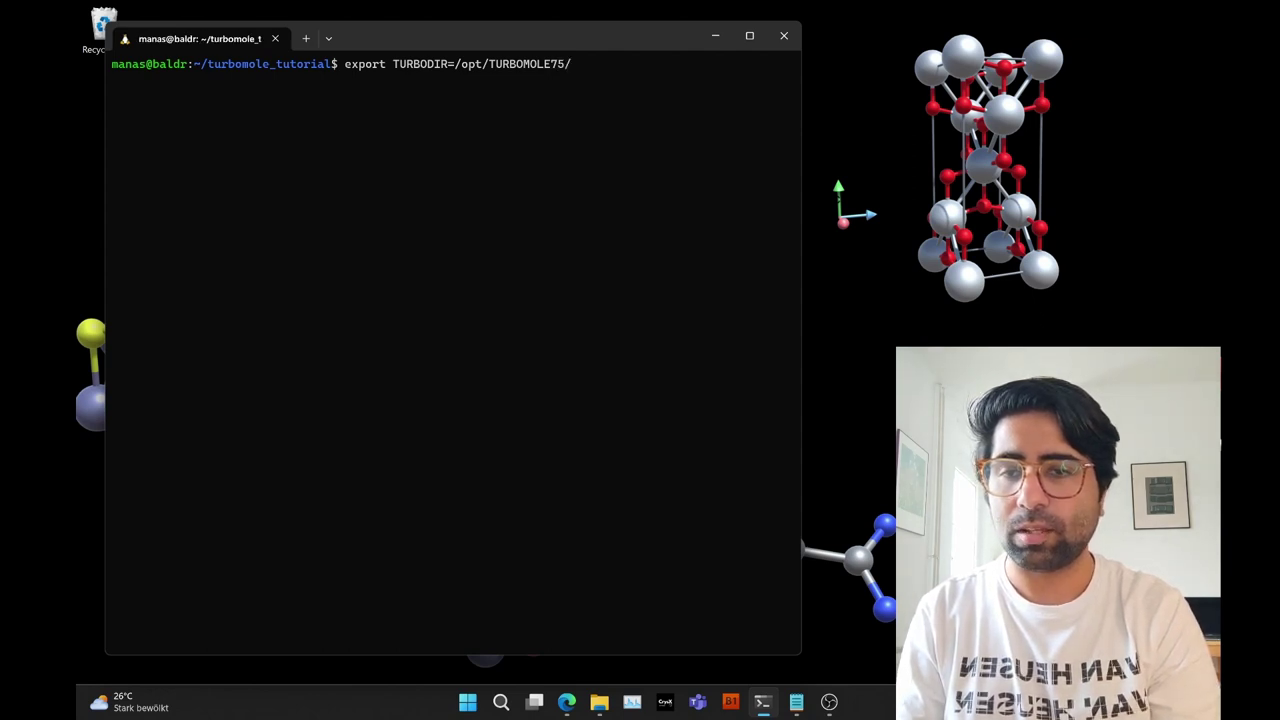
key(Return)
- Load the TURBOMOLE environment by sourcing $TURBODIR/Config_turbo_env
key(Up)
key(Down)
text($T)
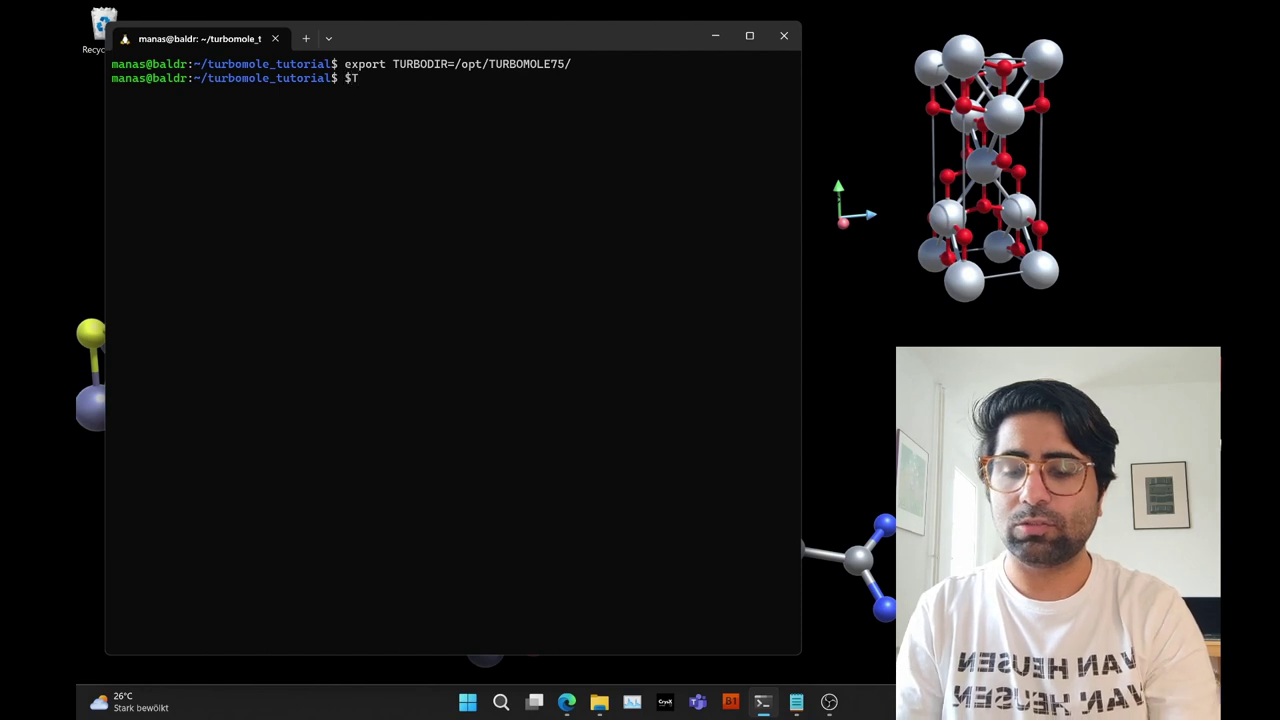
key(BackSpace)
key(BackSpace)
text(source $TURBODI)
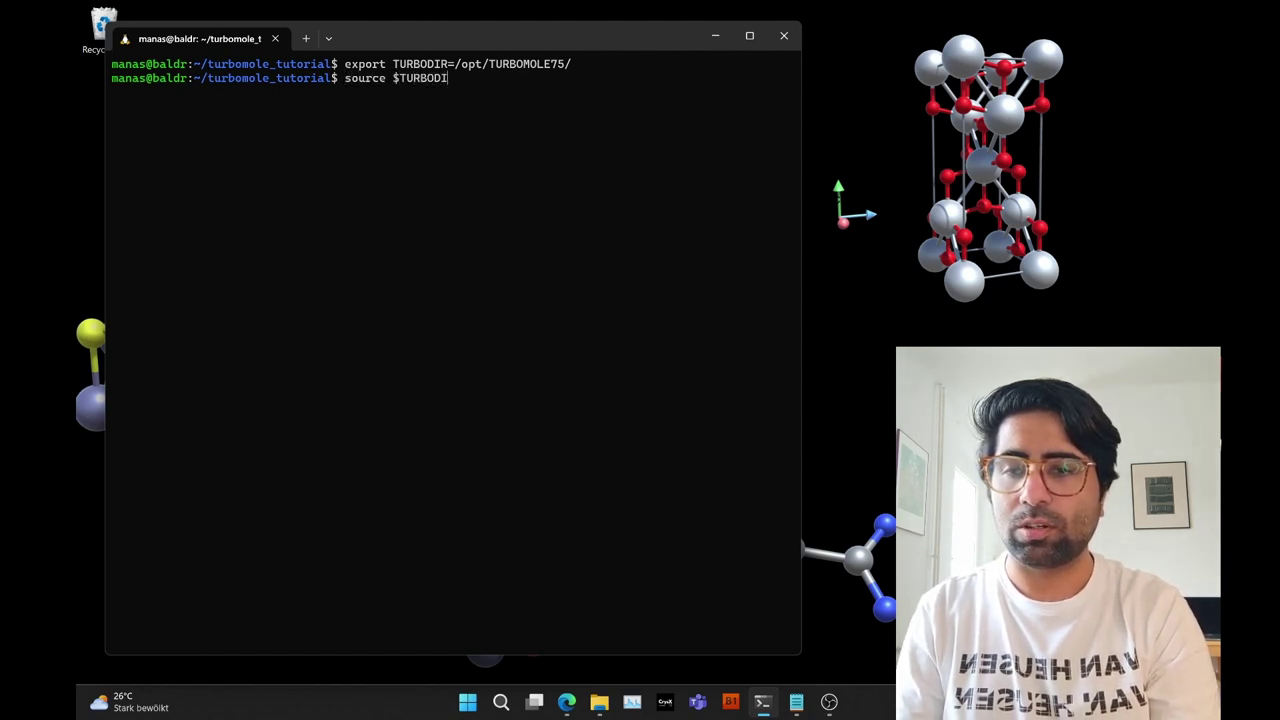
text(R/Cp)
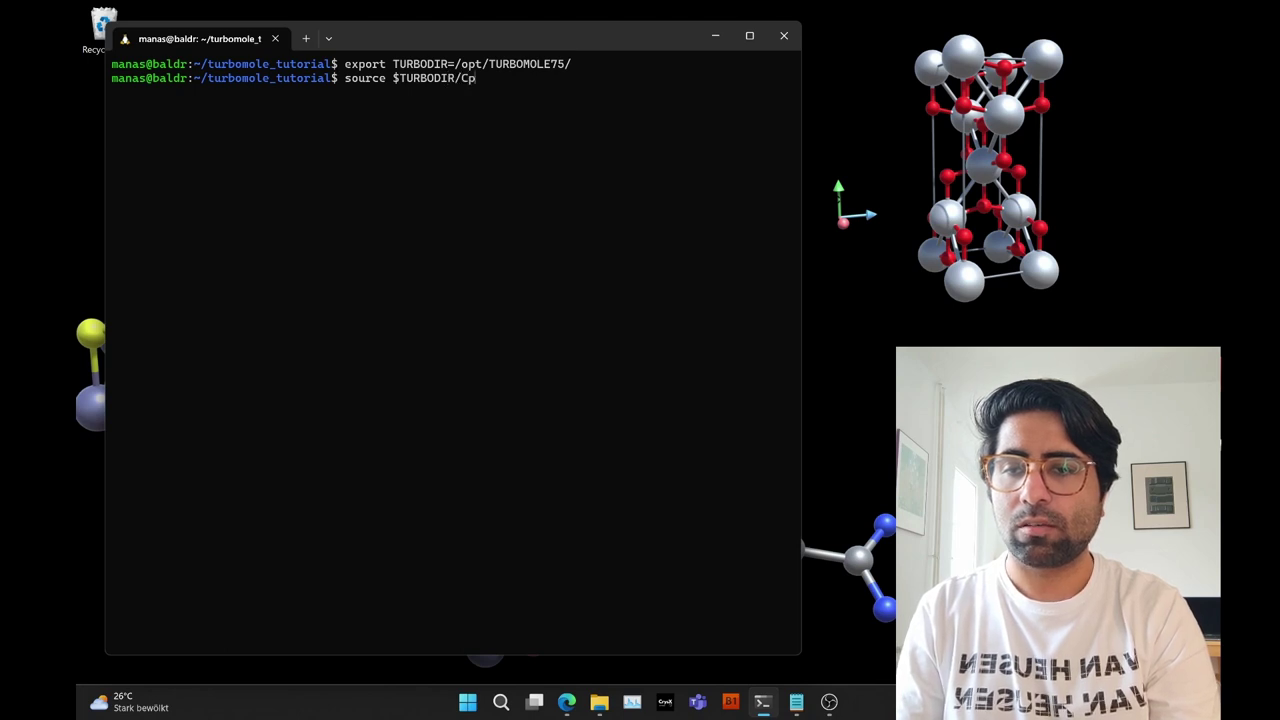
key(Tab)
key(Left)
key(Left)
key(Left)
key(Left)
key(Left)
key(Left)
key(Left)
key(Left)
key(Left)
key(Left)
key(Left)
key(Left)
key(Left)
key(Left)
key(Left)
key(Left)
key(Left)
key(Left)
key(Left)
key(Left)
key(BackSpace)
key(Return)
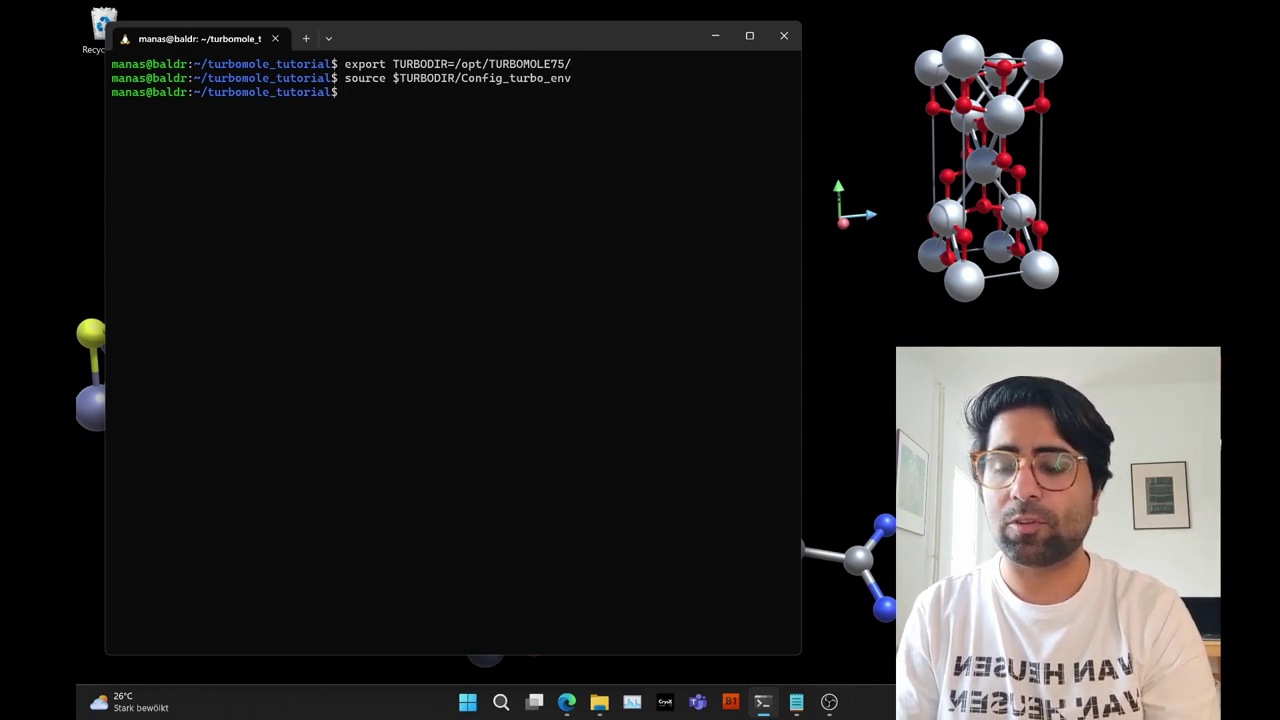
- Look up the installation paths of the riper and jobex programs with which
text(which riper)
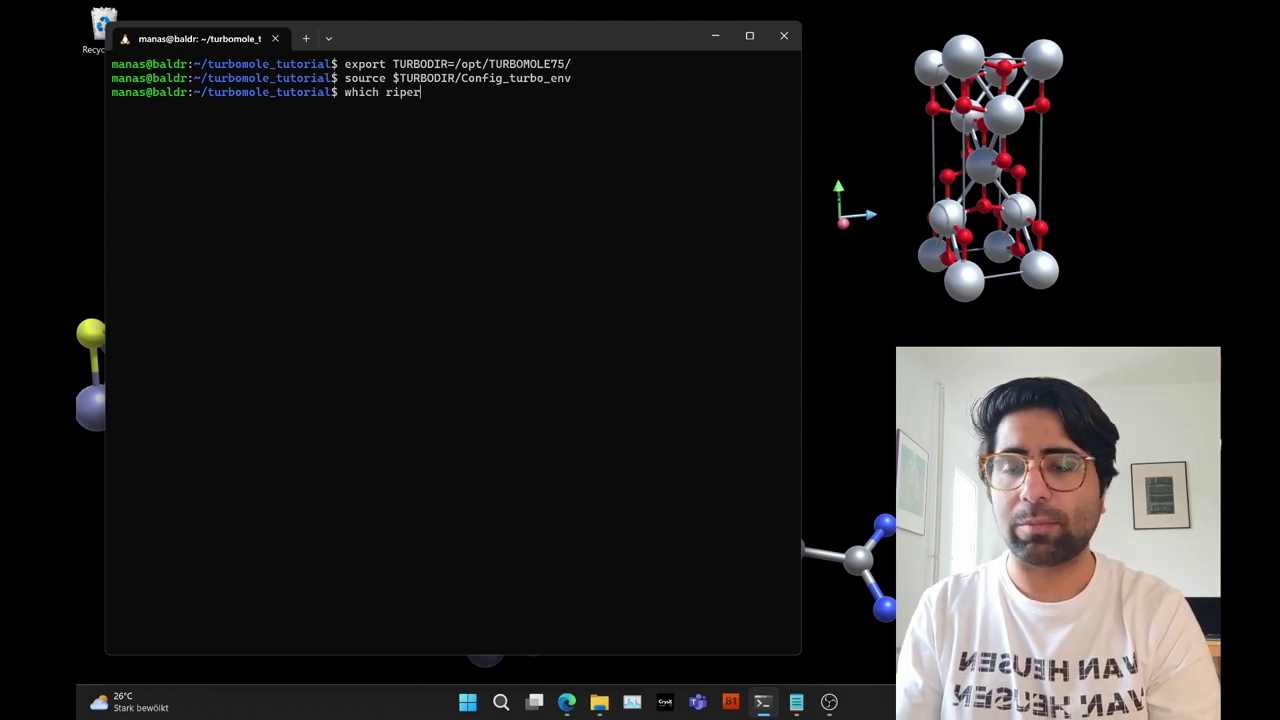
key(Return)
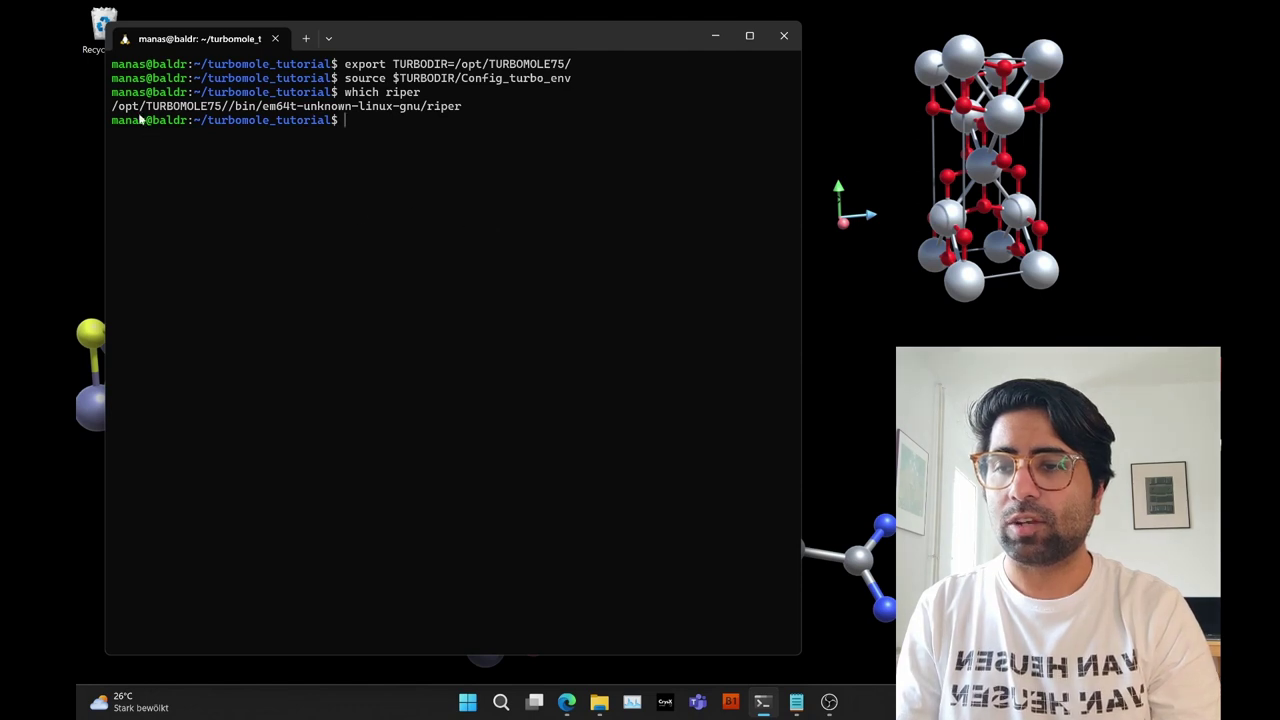
drag(115, 108, 459, 110)
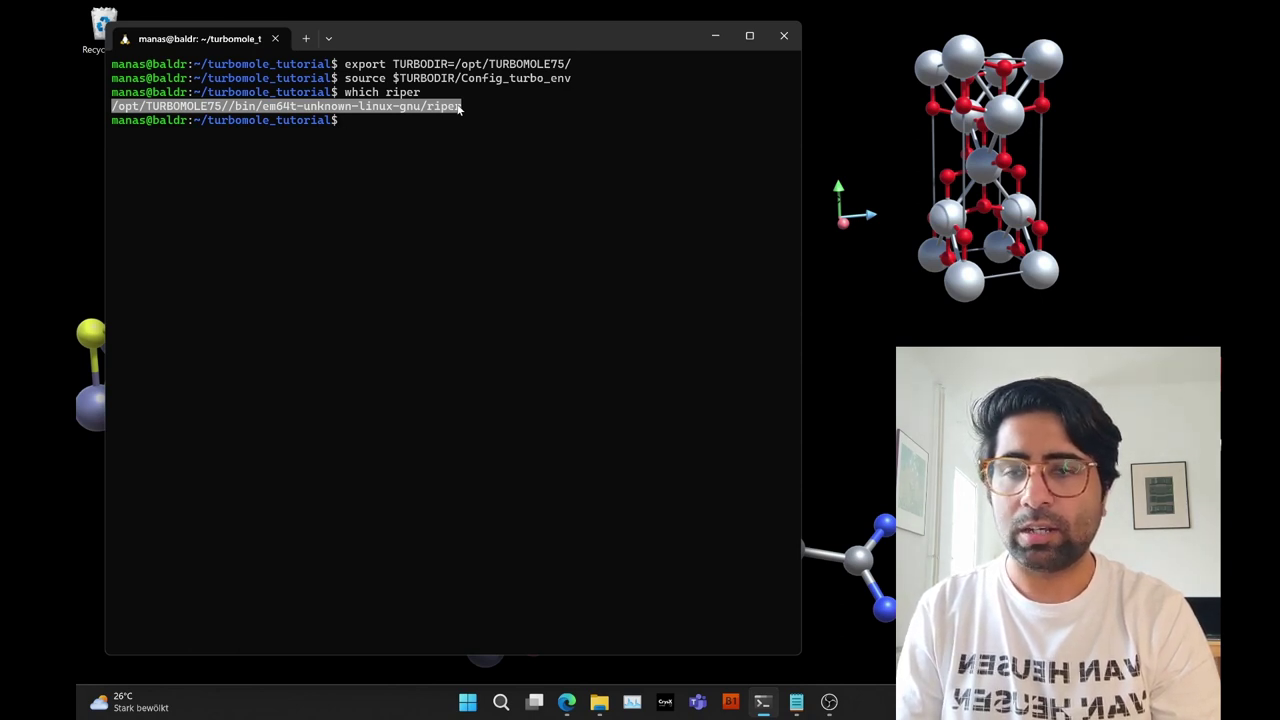
text(which jo)
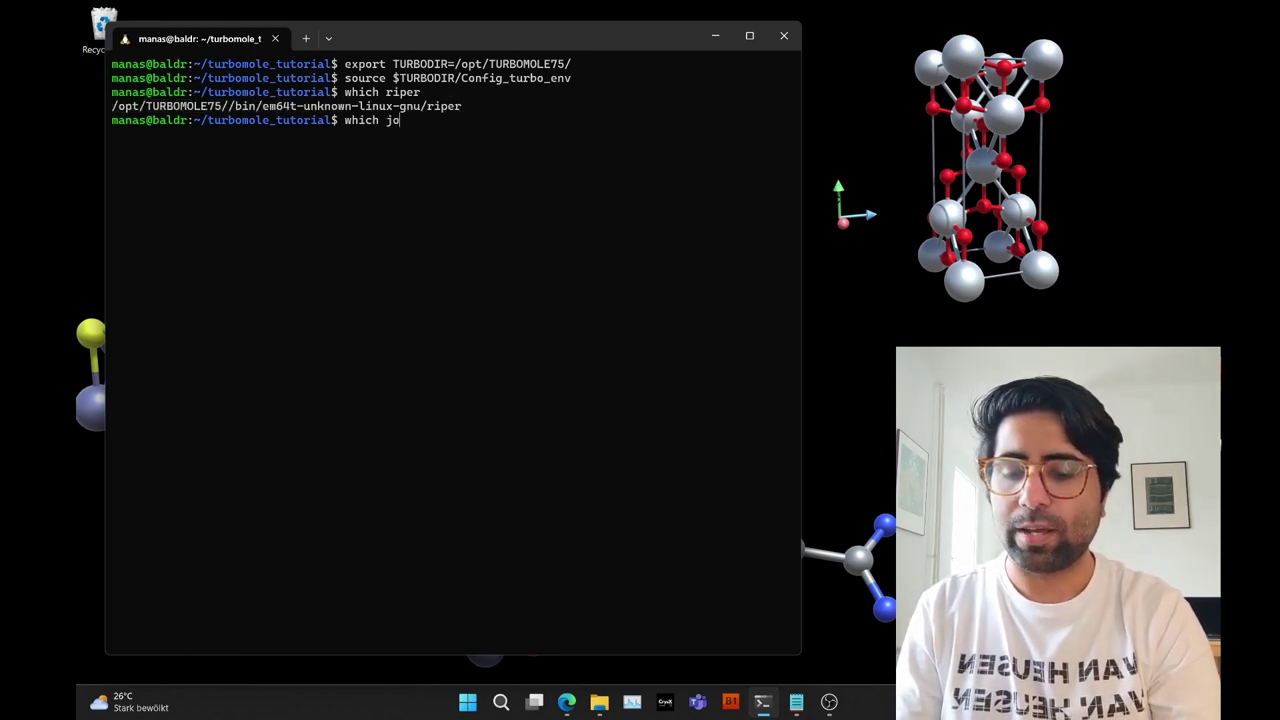
text(bex)
key(Return)
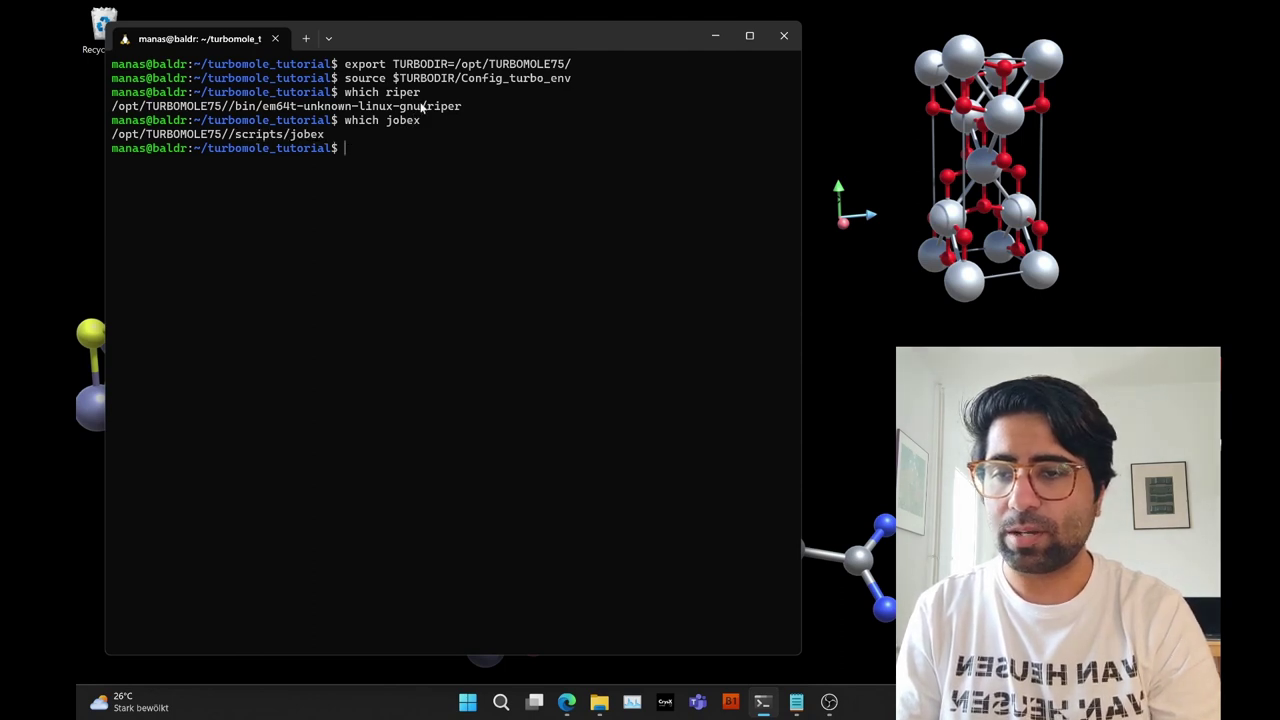
drag(113, 134, 329, 138)
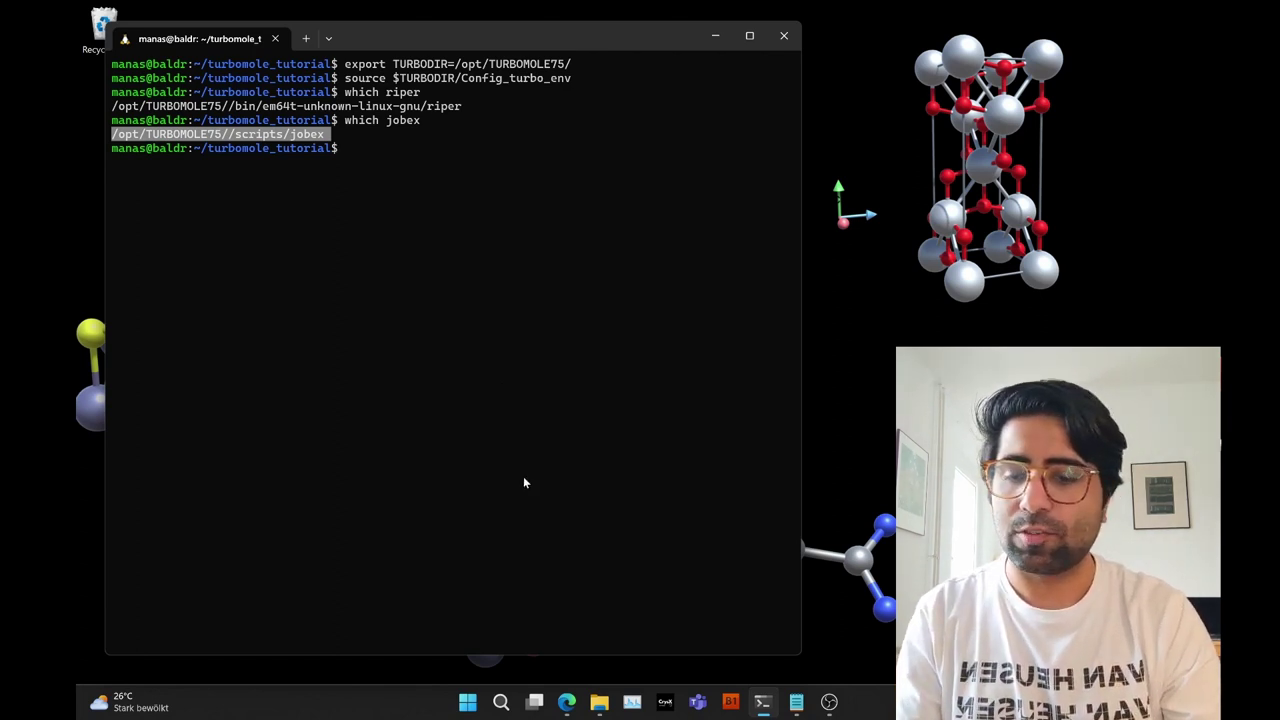
- Switch to the browser and read section 5.1 on structure optimizations with the jobex script in the TURBOMOLE 7.7 manual
click(567, 702)
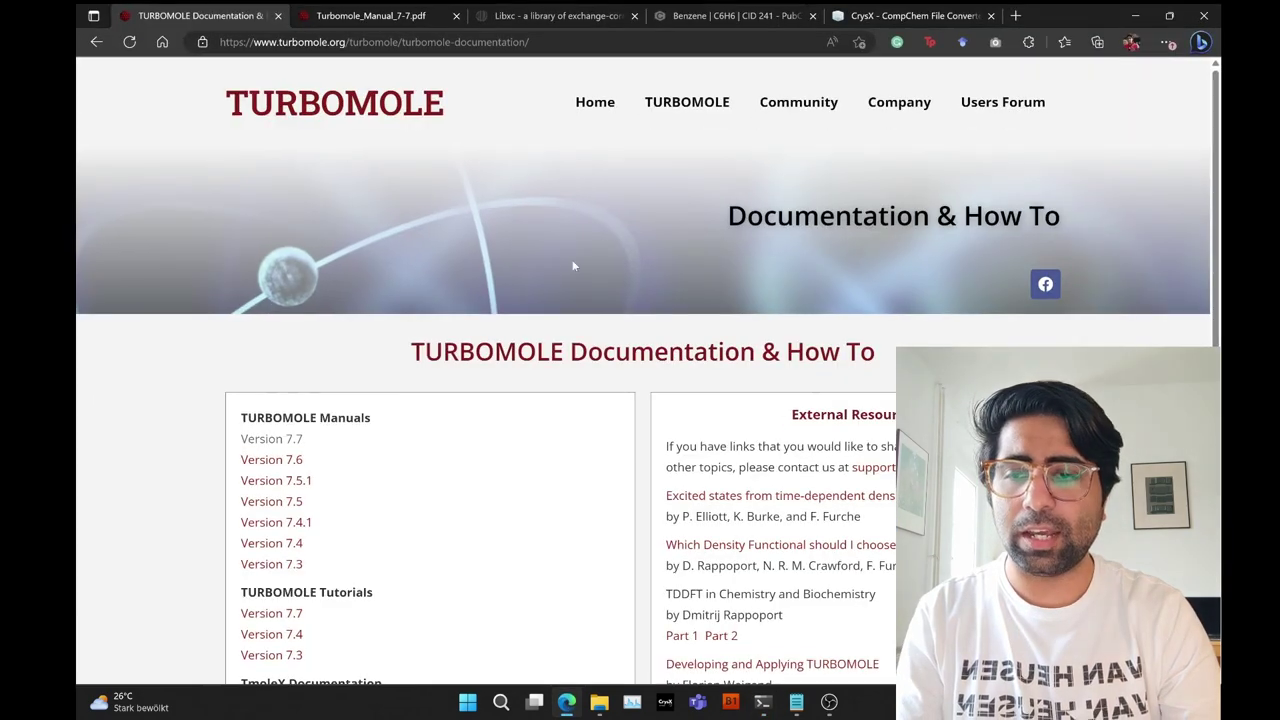
click(377, 17)
scroll(481, 243, up, 5)
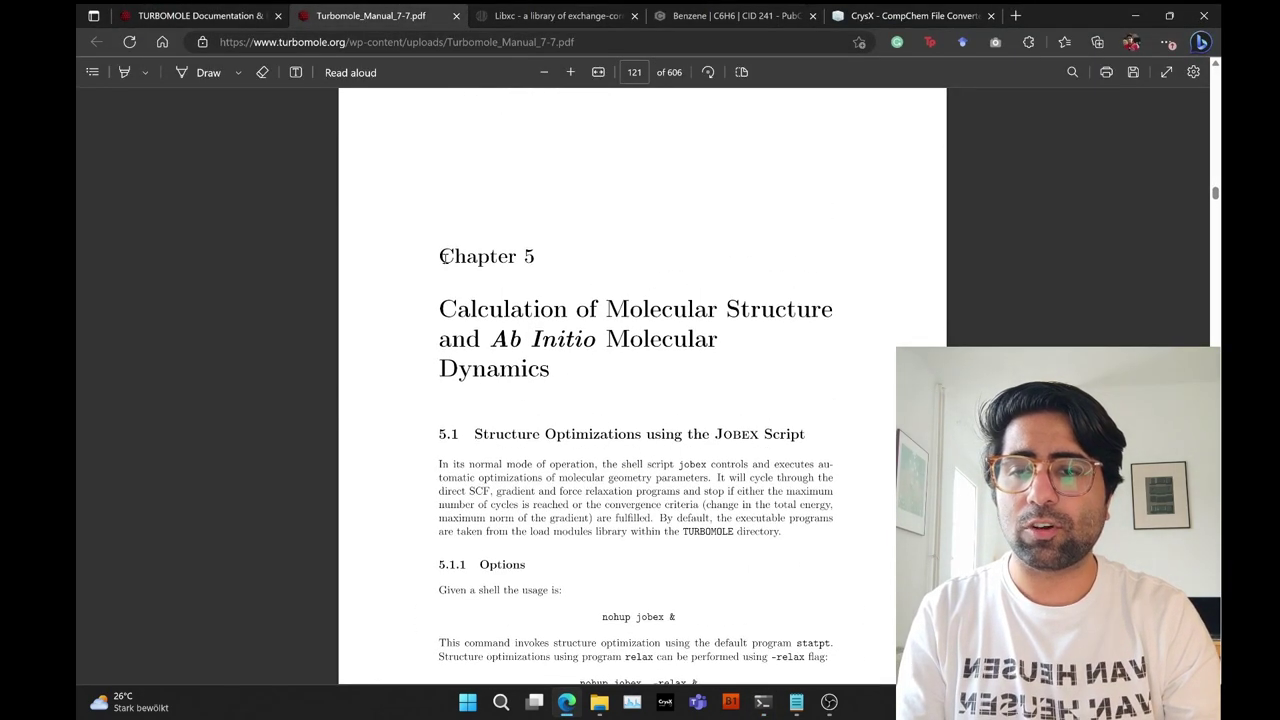
drag(442, 255, 684, 492)
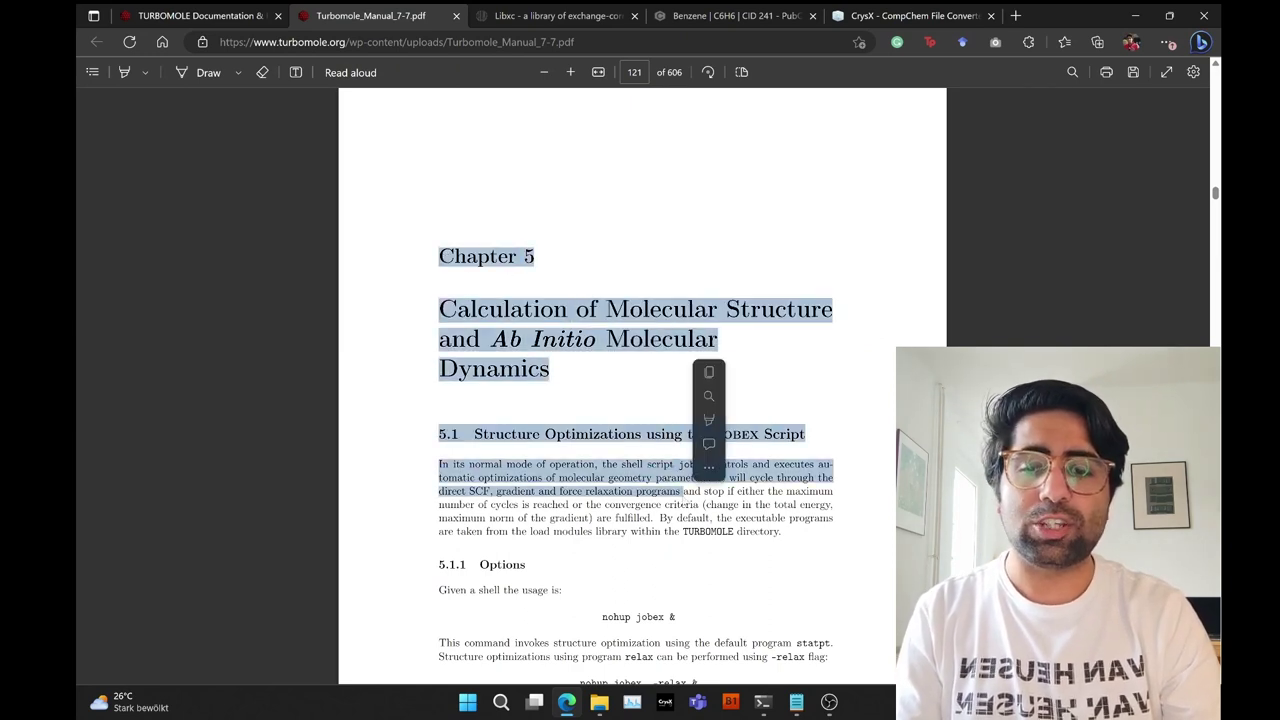
scroll(798, 395, down, 4)
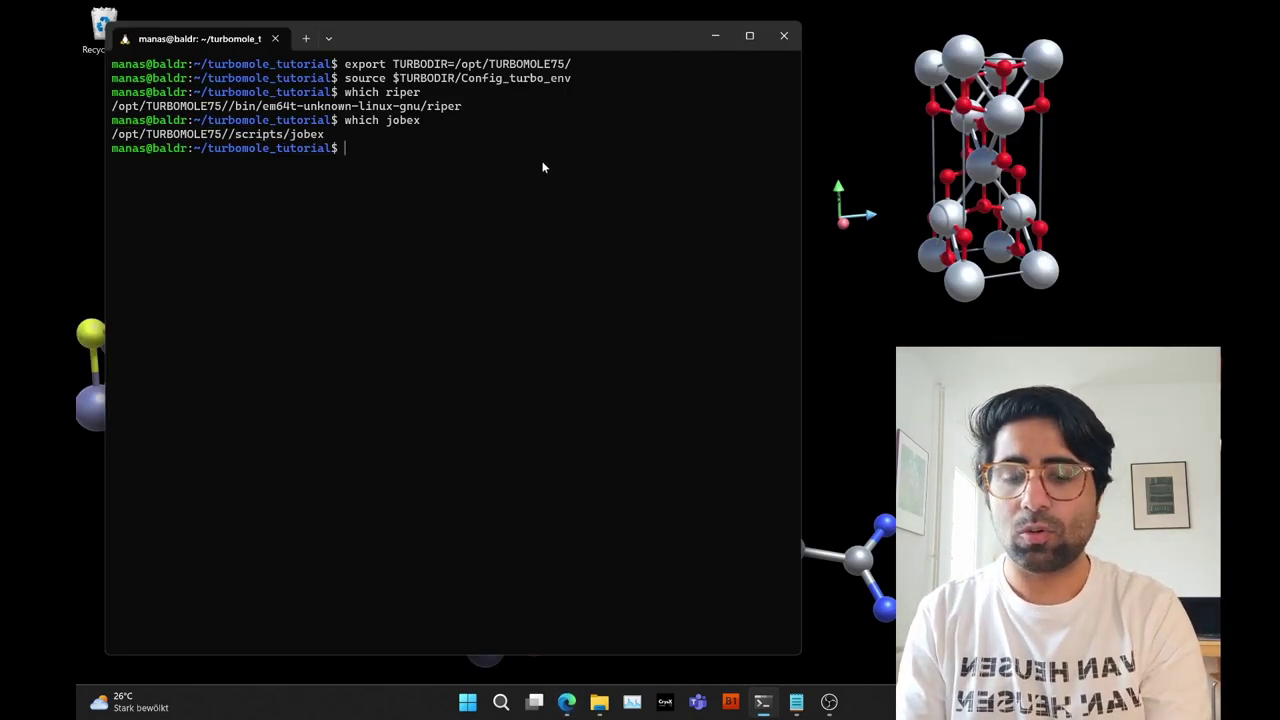
- In the terminal, list the turbomole_tutorial folder and create a directory named benzene_geom_opt_riper in it
text(ls)
key(Return)
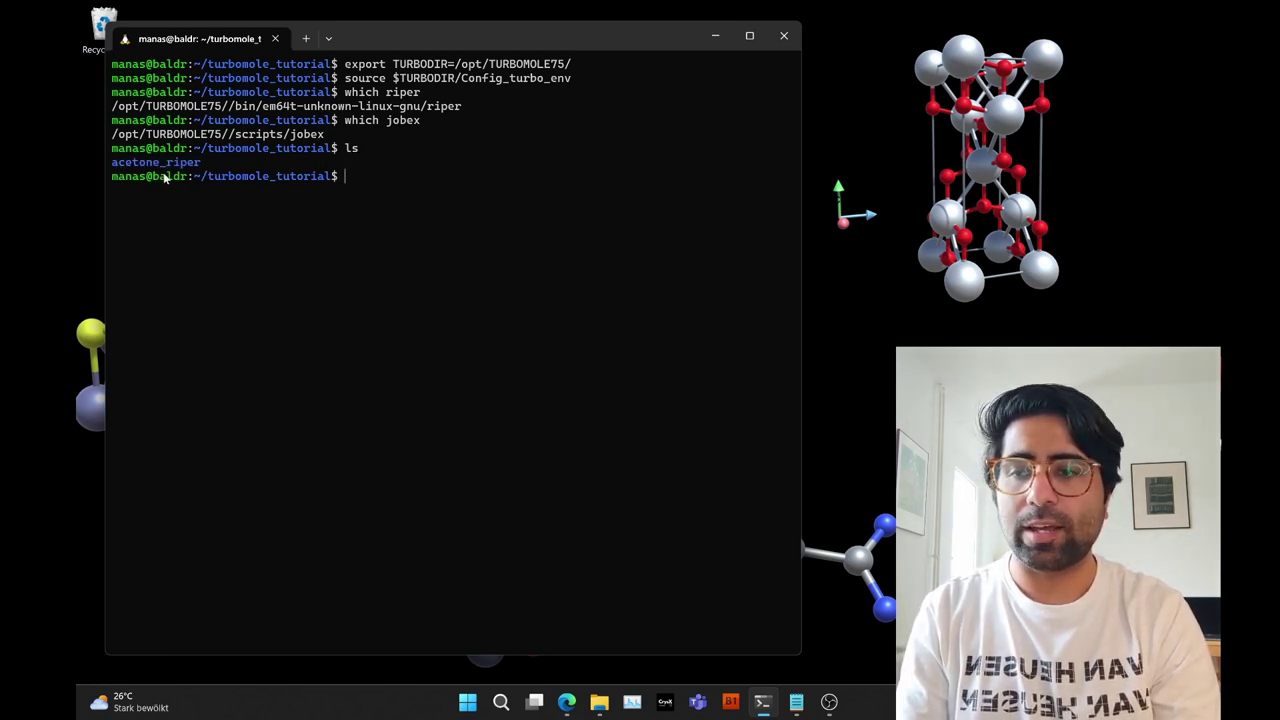
text(m)
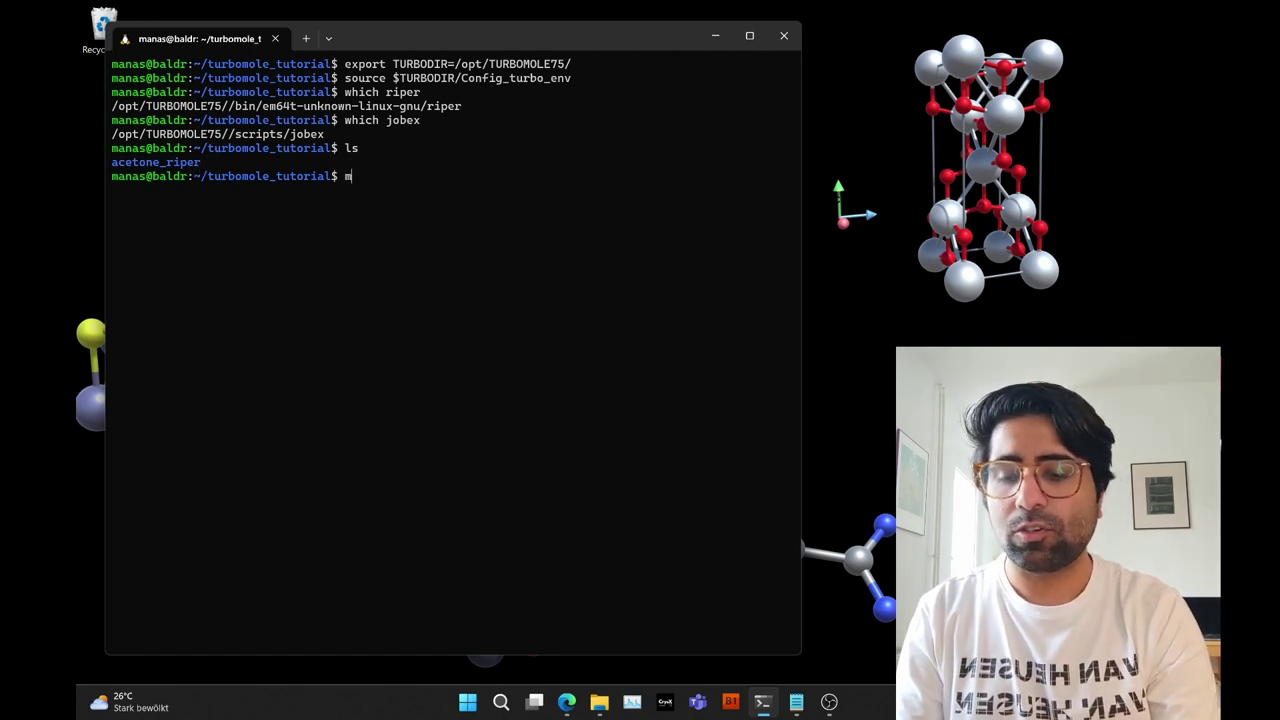
text(kdir benze)
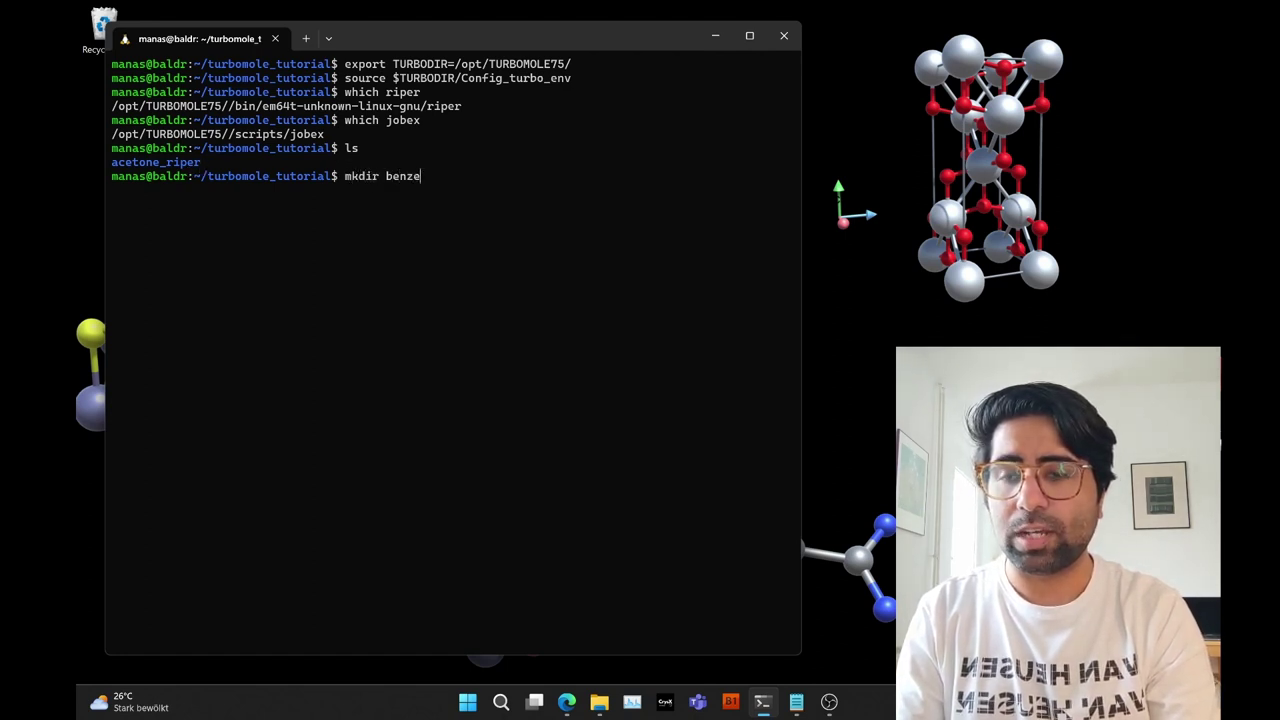
text(ne_geom_opt_riper)
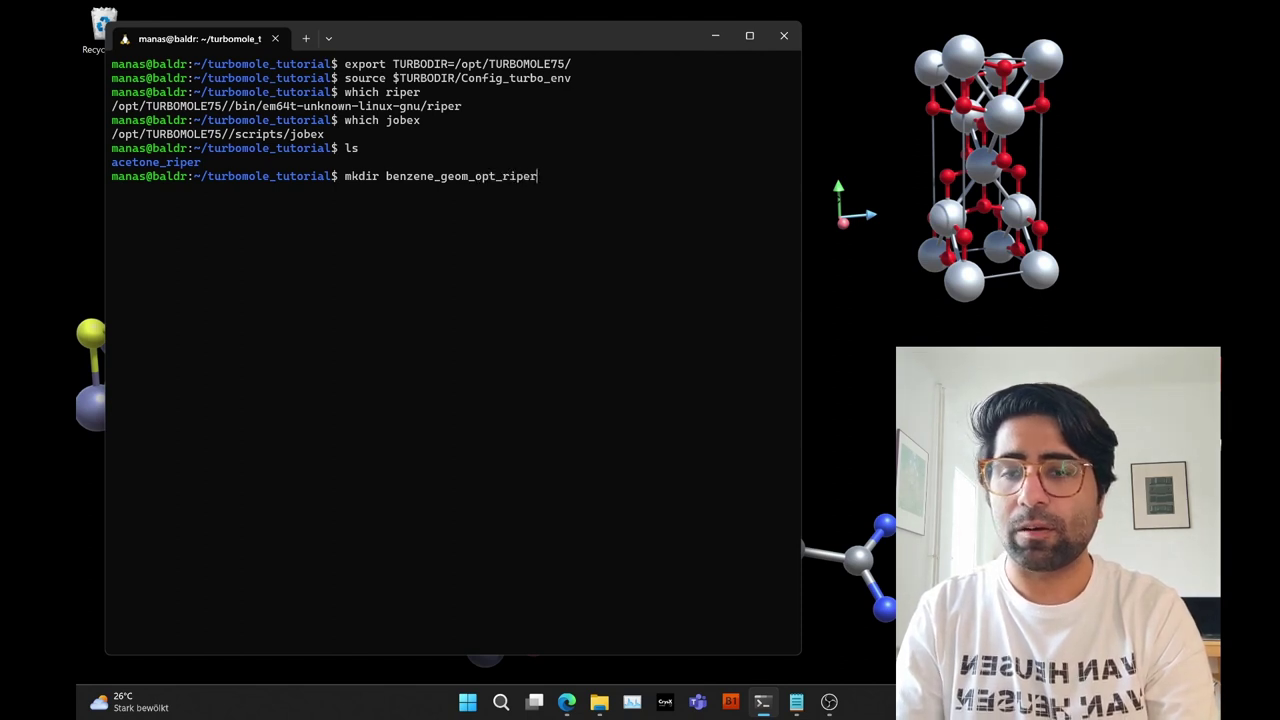
key(Return)
- List the tutorial folder, change into benzene_geom_opt_riper and list its contents
text(ls)
key(Return)
text(cd be)
key(Tab)
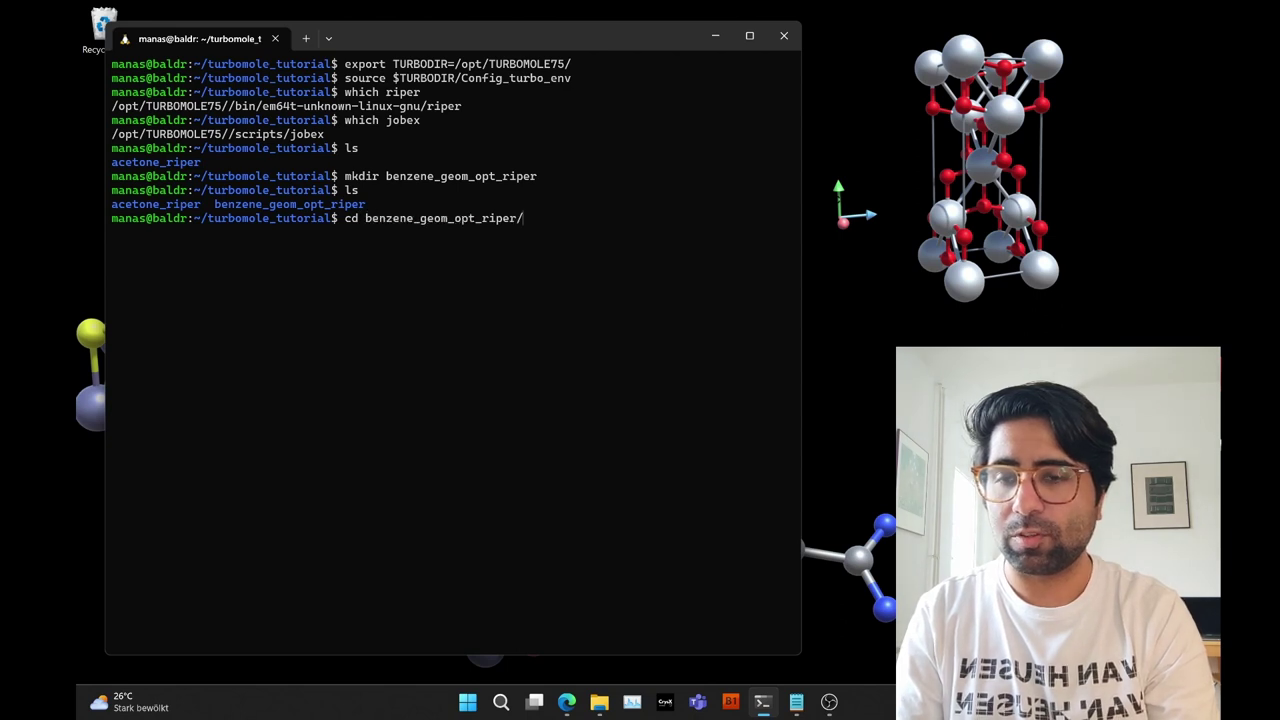
key(Return)
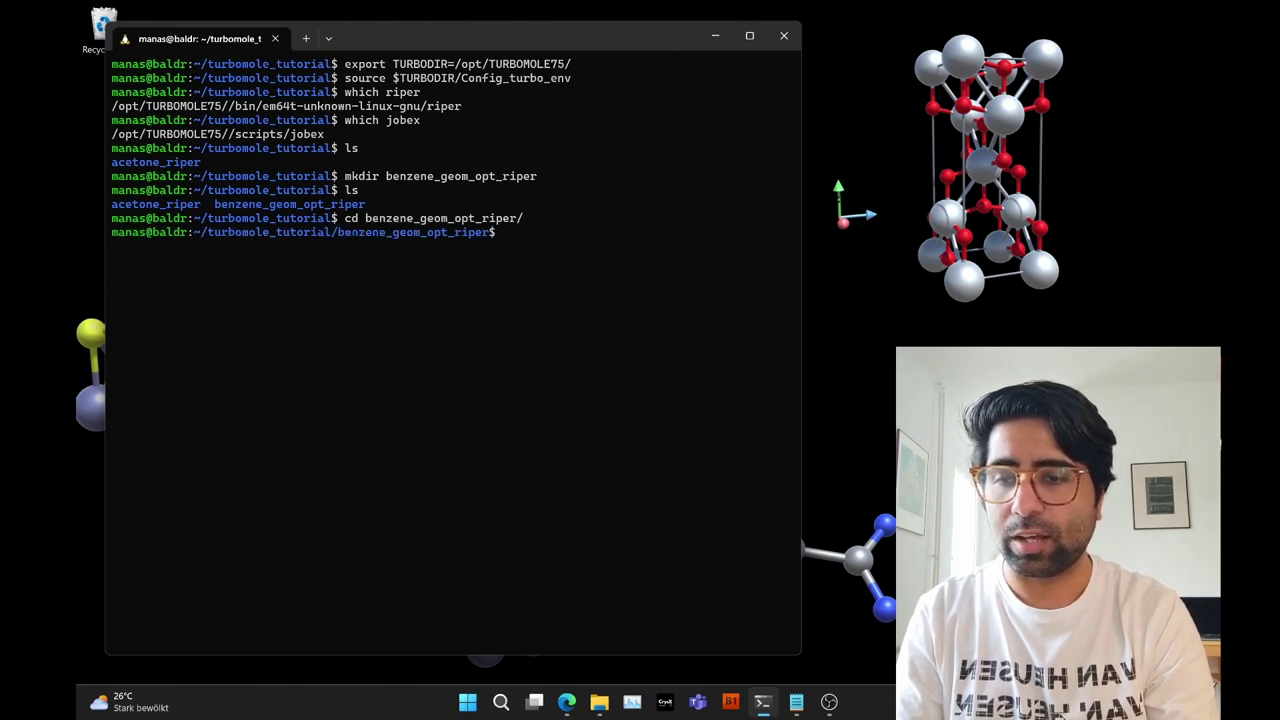
text(ls)
key(Return)
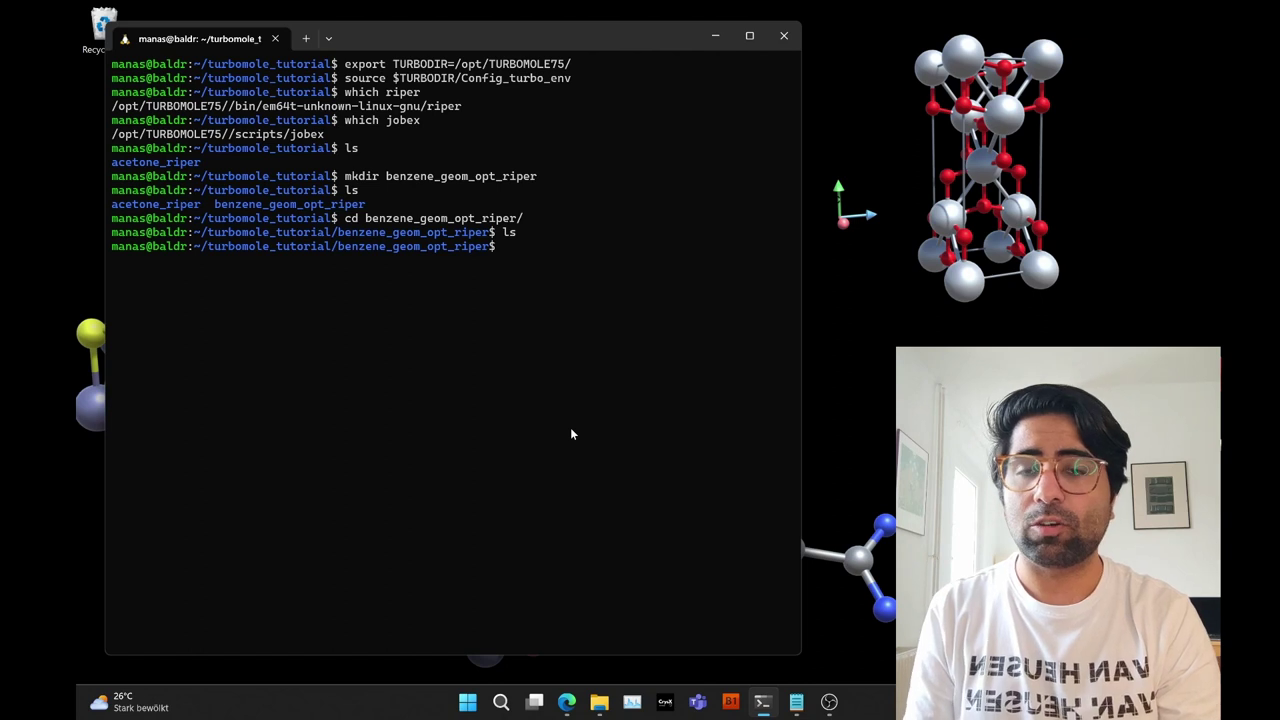
- Switch to Notepad and copy the complete 12-atom benzene XYZ geometry, including its two header lines
click(797, 699)
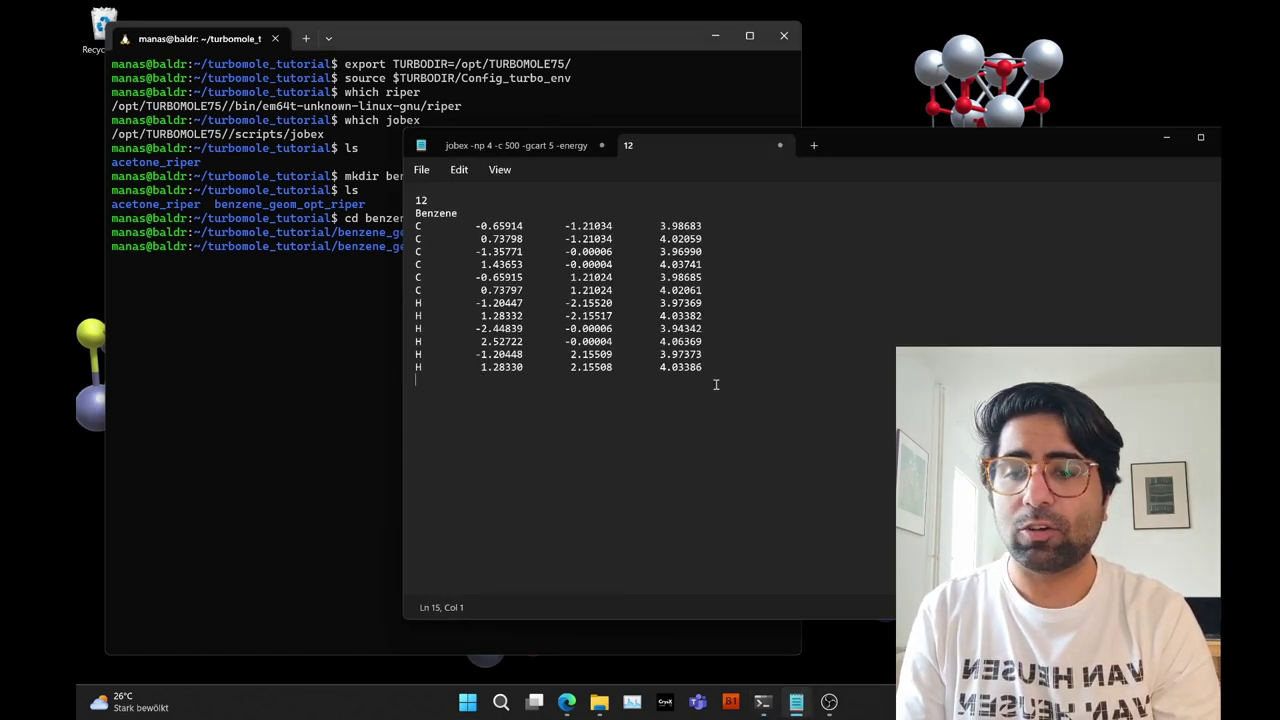
drag(710, 368, 404, 206)
key(ctrl+c)
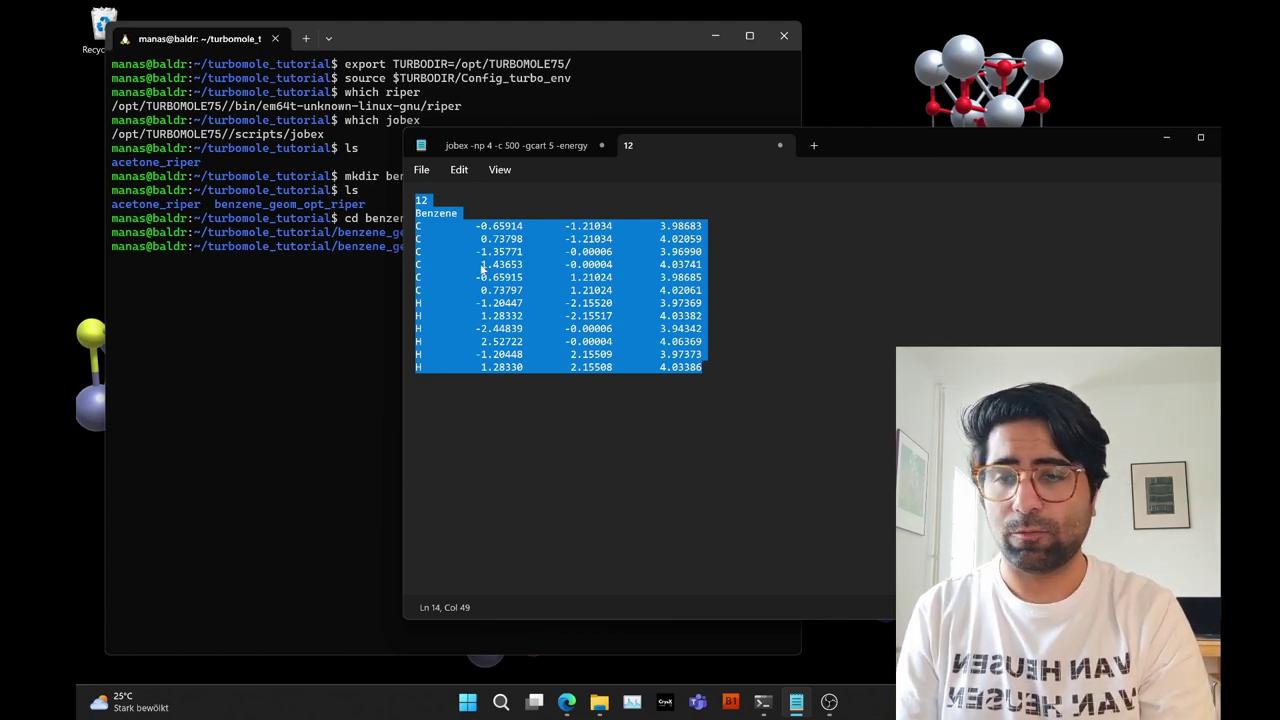
- Switch to the CrysX file converter in the browser and replace the source file contents with the copied benzene XYZ geometry
click(566, 702)
click(915, 15)
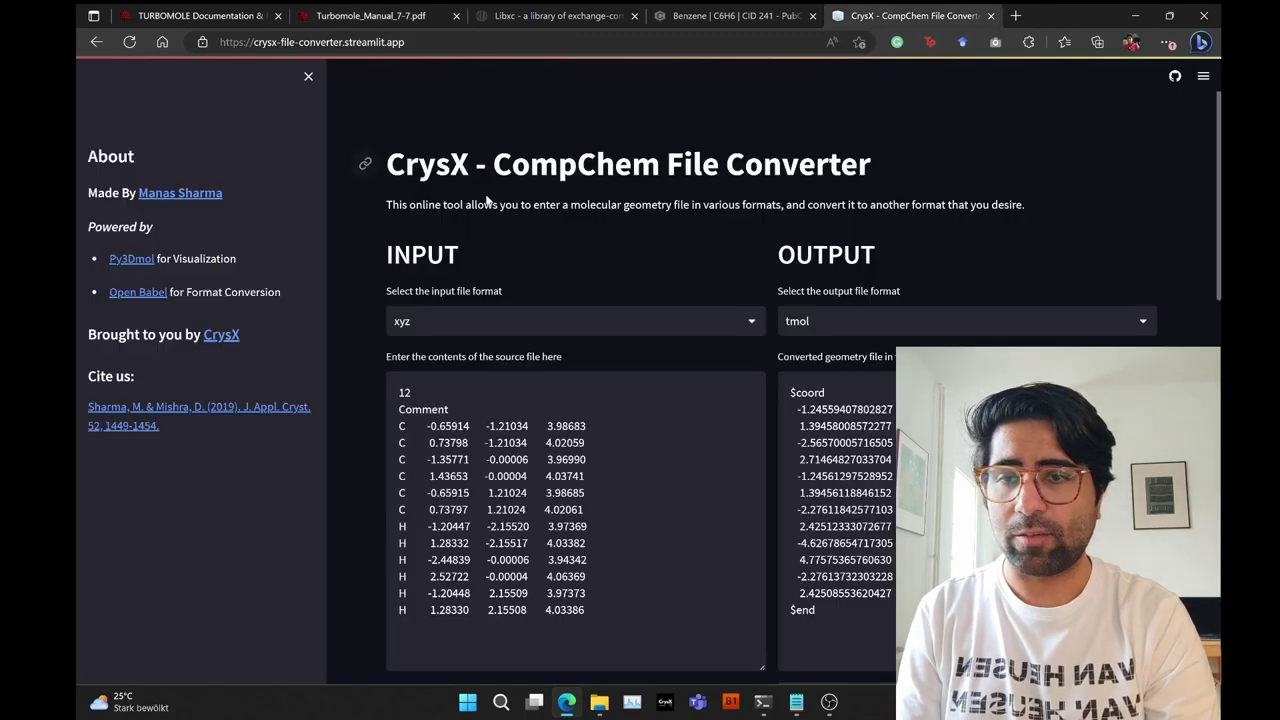
scroll(586, 213, down, 2)
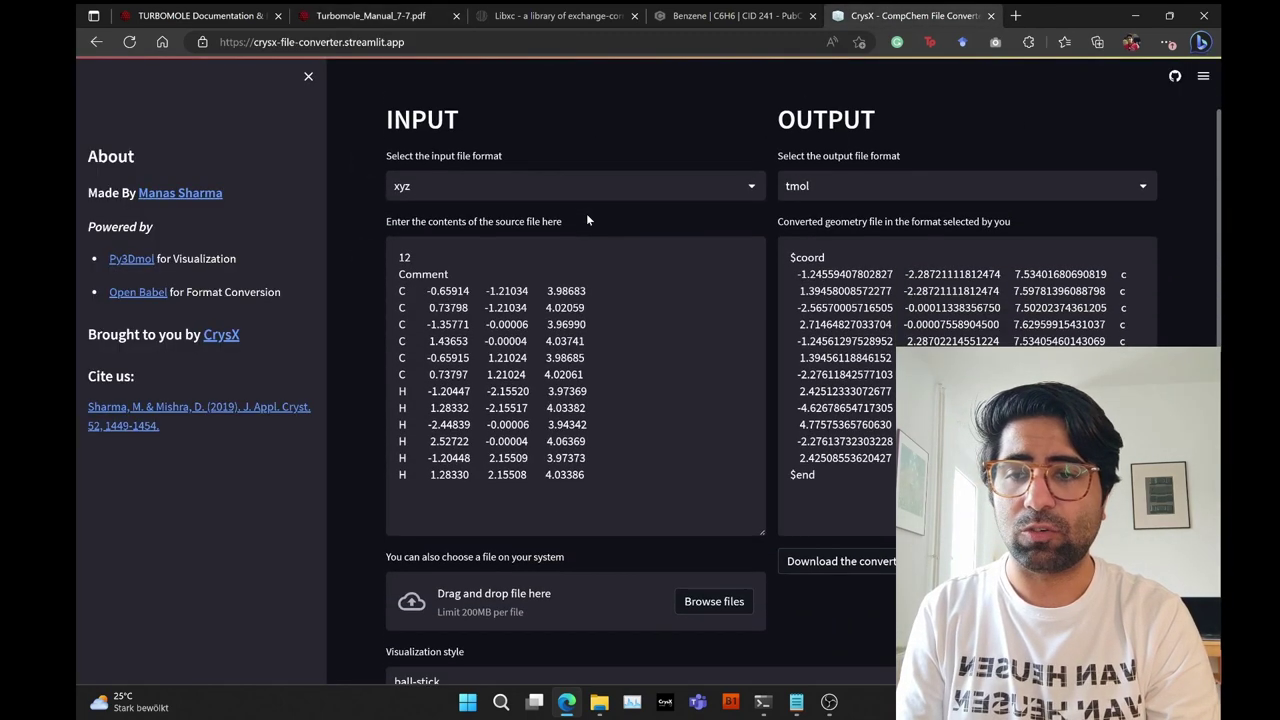
click(535, 345)
key(ctrl+a)
key(BackSpace)
key(ctrl+v)
click(354, 352)
- Check that the converter uses xyz as input and tmol as output format, and review the converted coordinates and structure preview
click(450, 177)
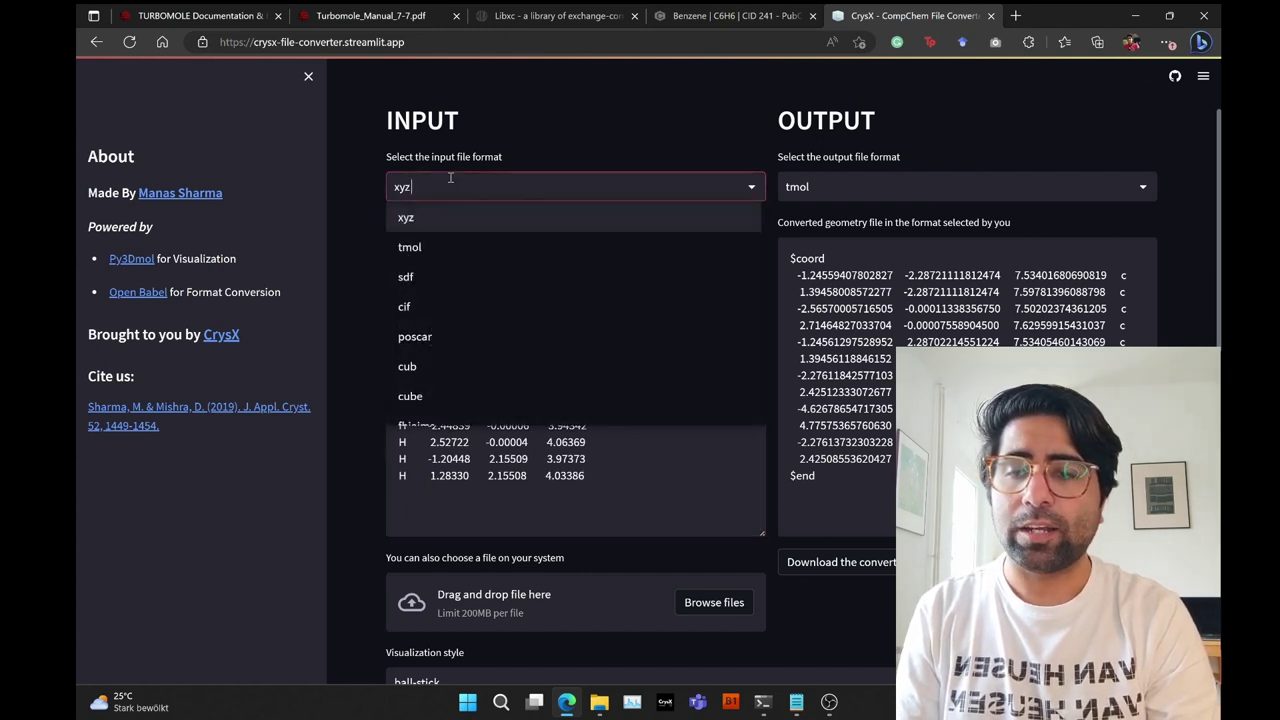
click(357, 268)
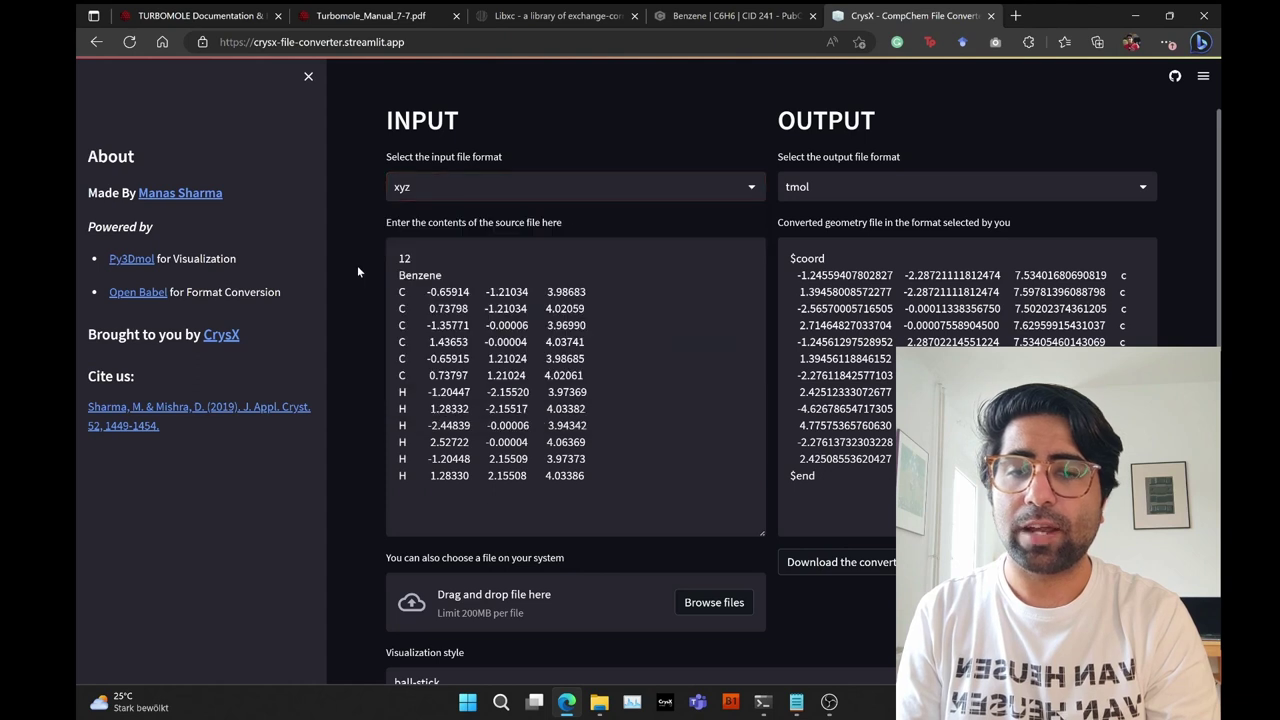
click(812, 189)
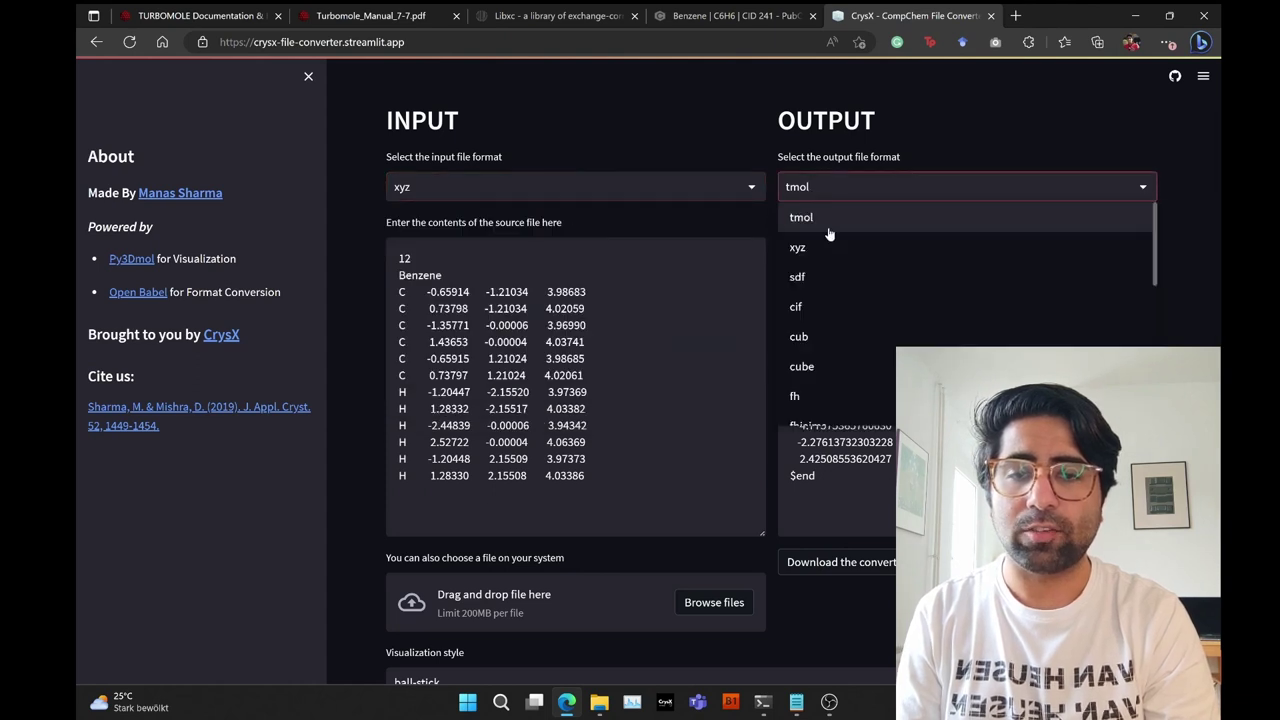
click(944, 107)
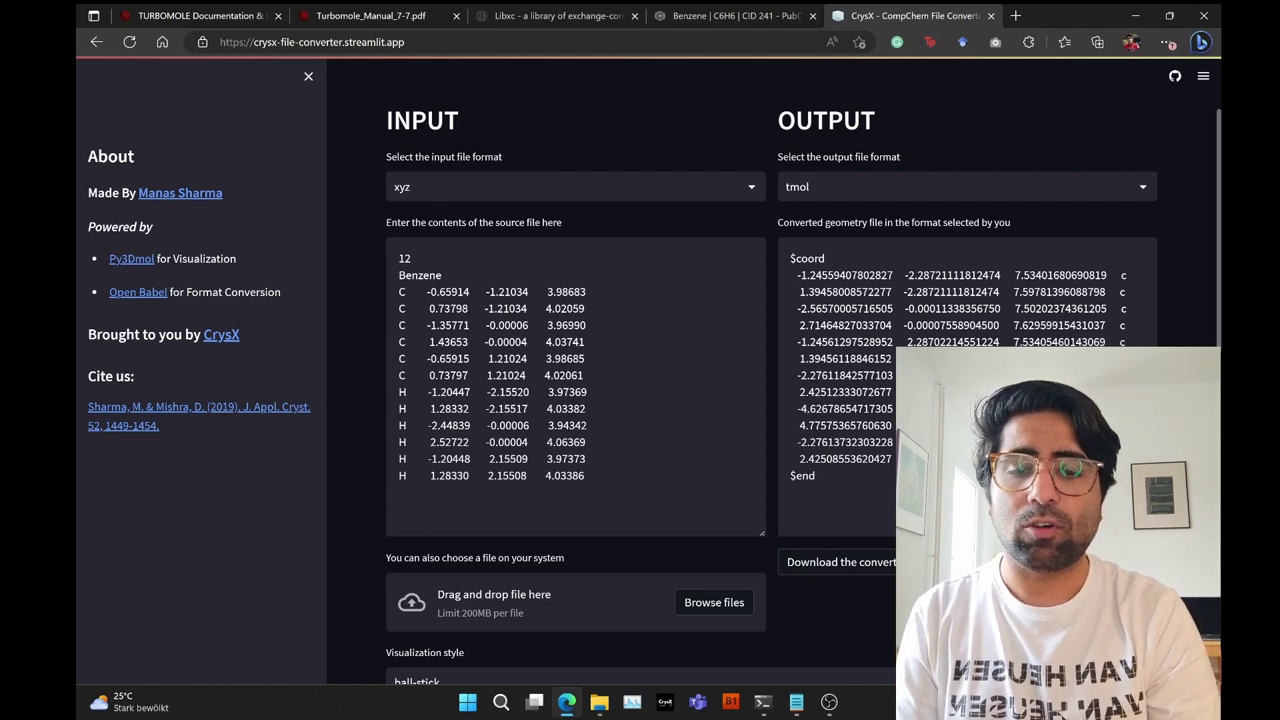
scroll(694, 634, down, 3)
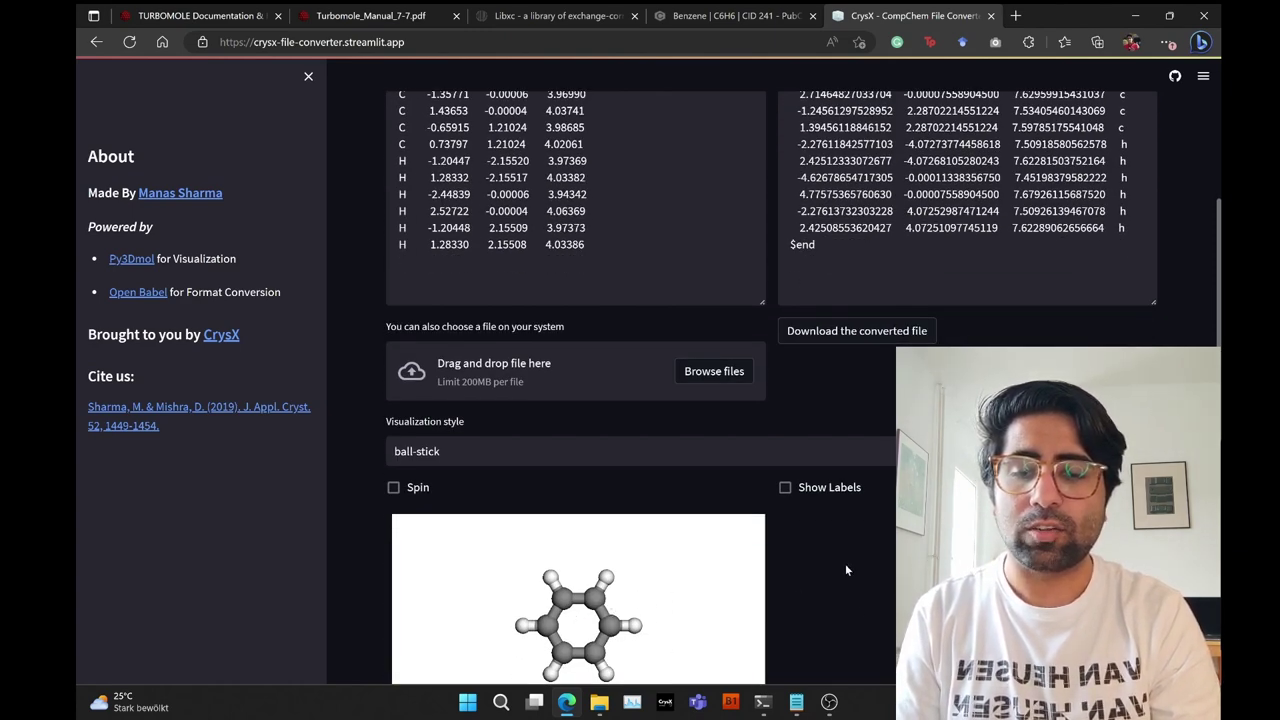
- Copy the complete converted TURBOMOLE geometry, from the $coord line through $end
scroll(845, 565, up, 2)
drag(830, 445, 756, 112)
key(ctrl+c)
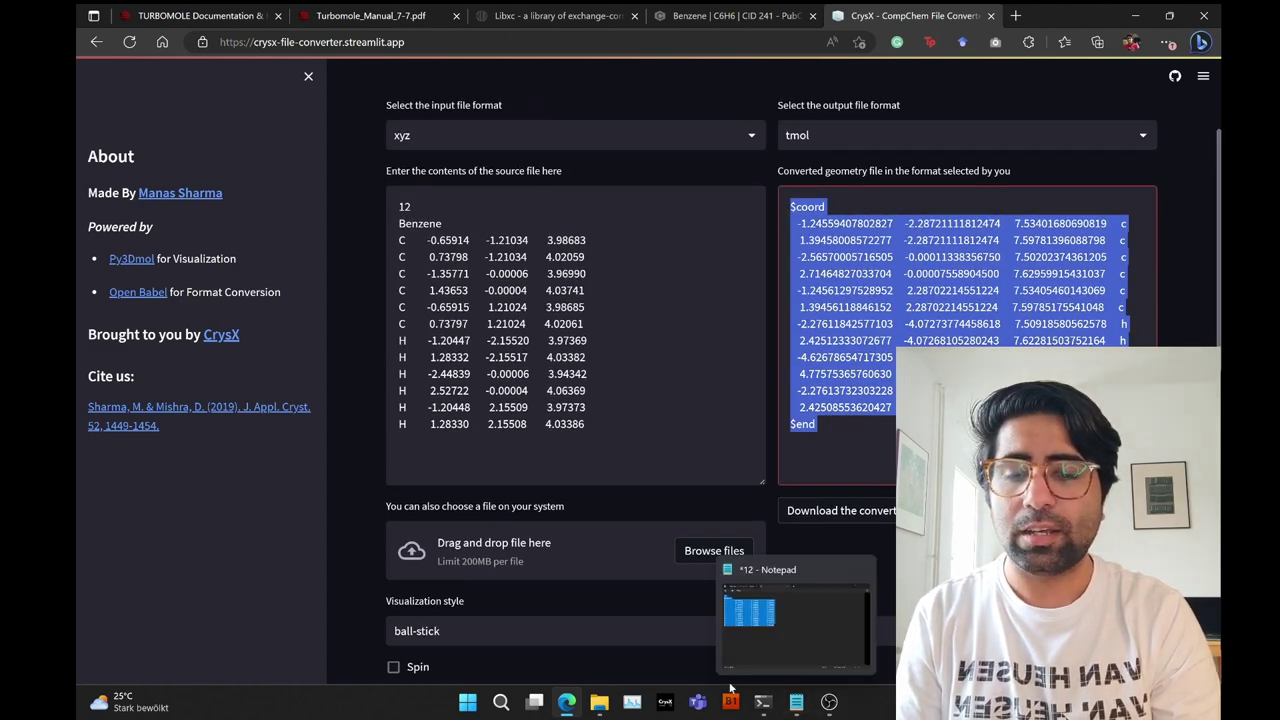
- Switch to the terminal, create a file named coord with nano containing the copied geometry, then save it and exit
click(763, 701)
text(nano coord)
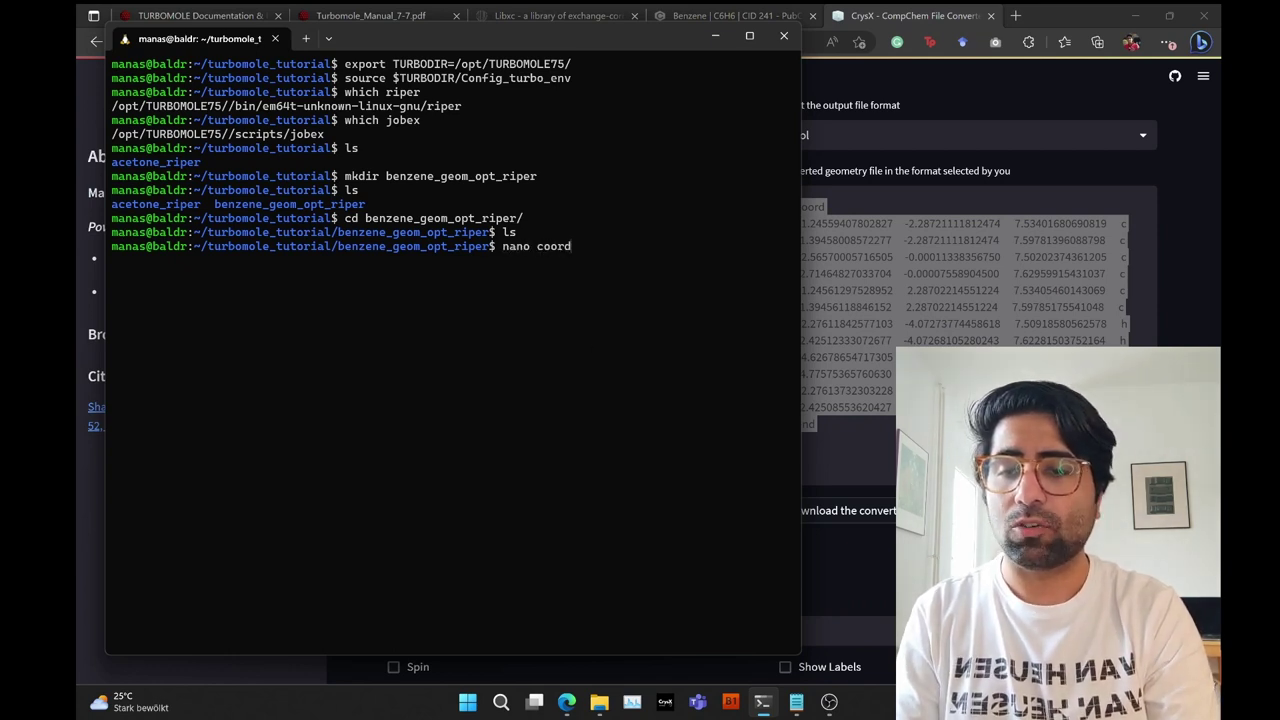
key(Return)
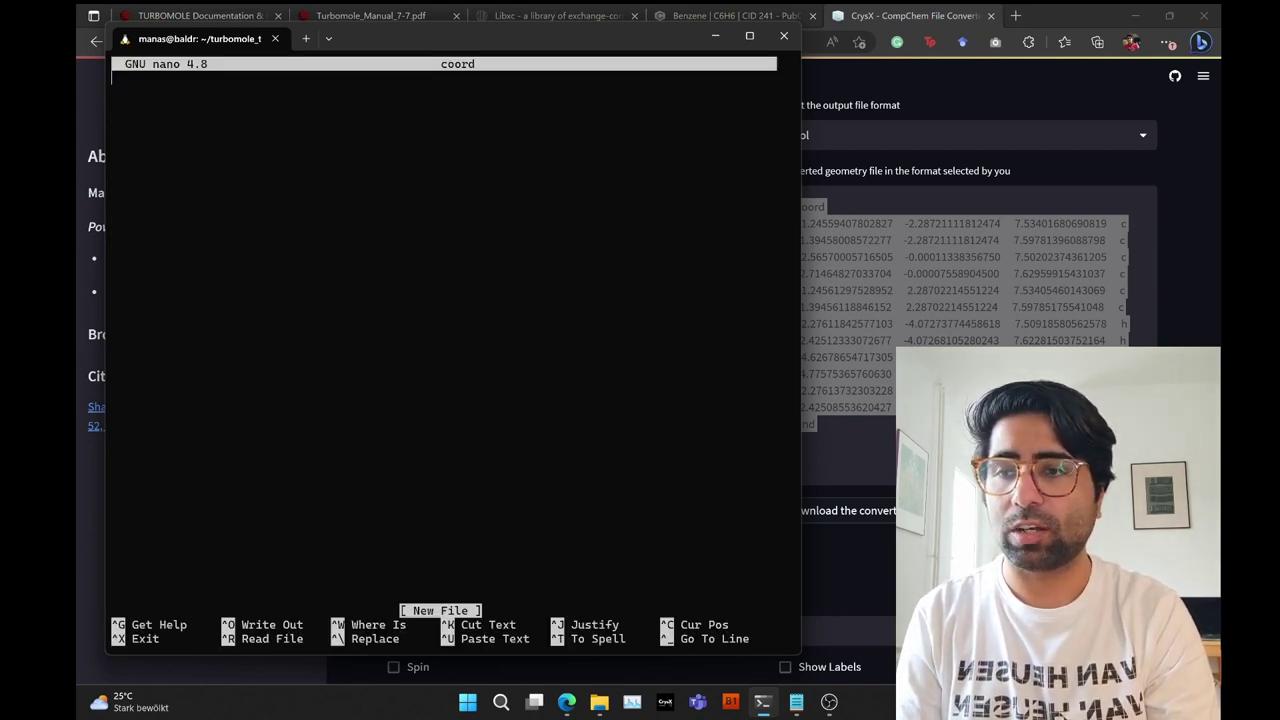
key(ctrl+v)
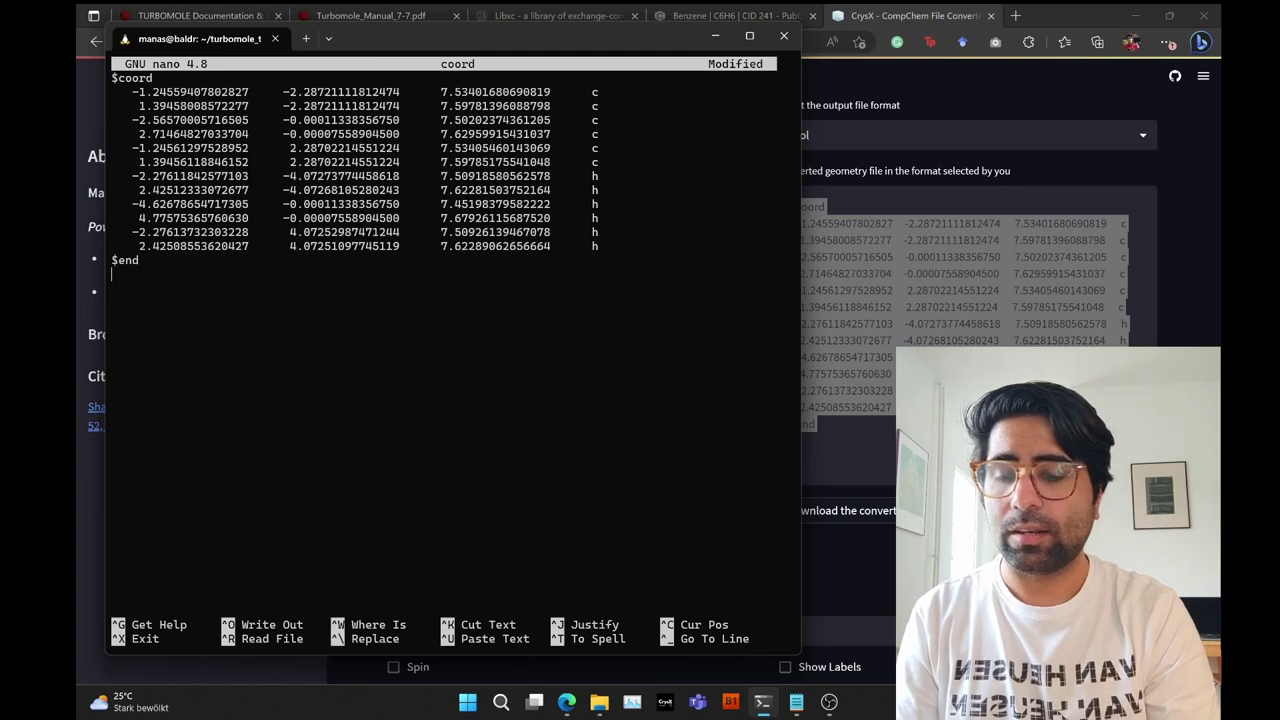
key(ctrl+o)
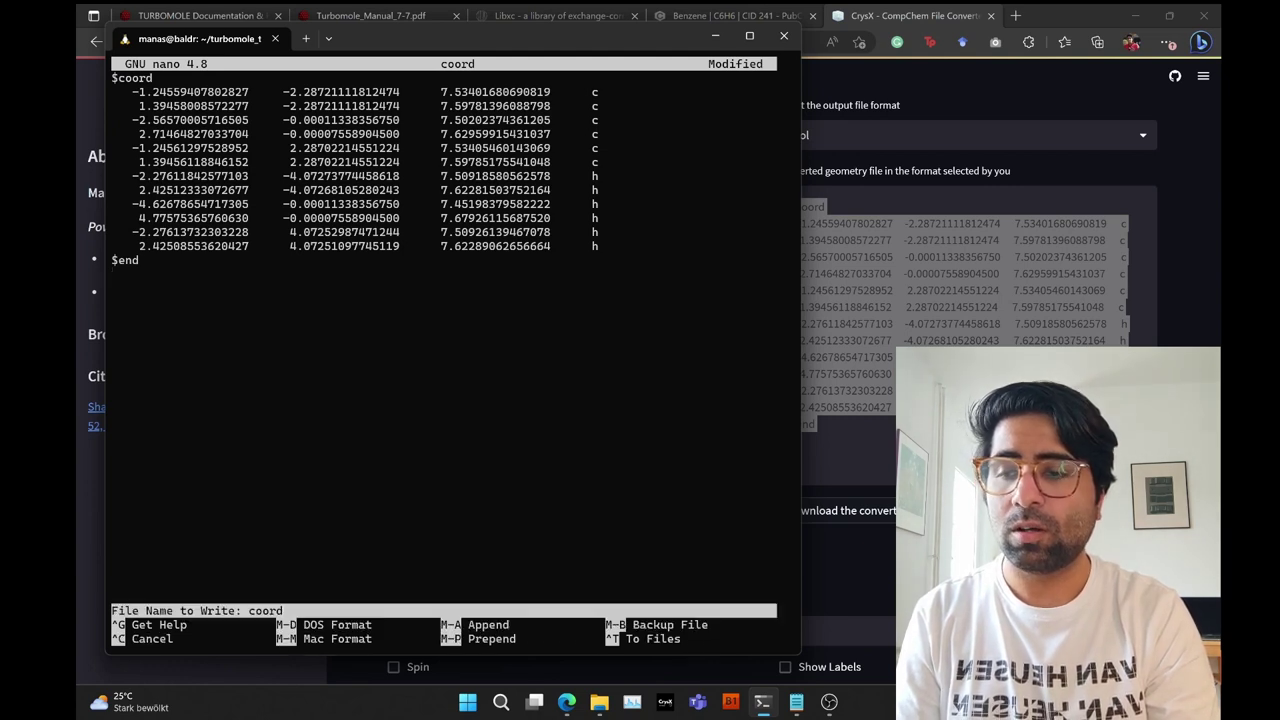
key(Return)
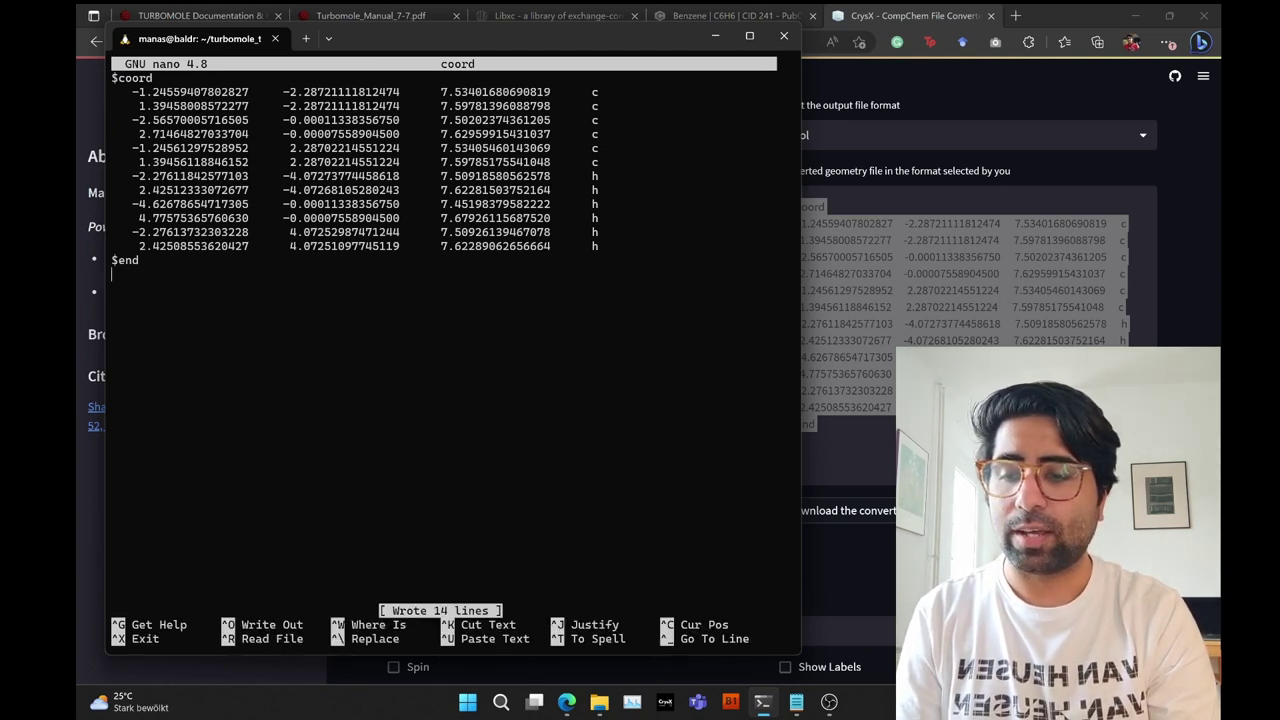
key(ctrl+x)
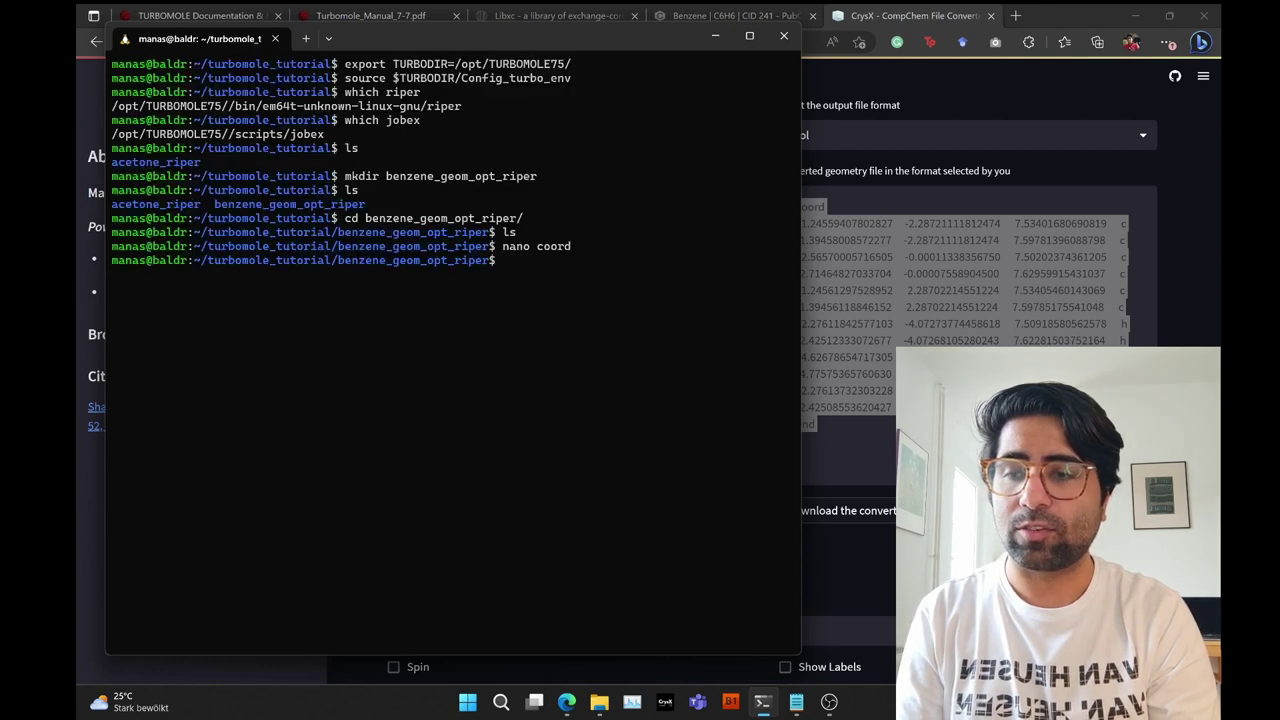
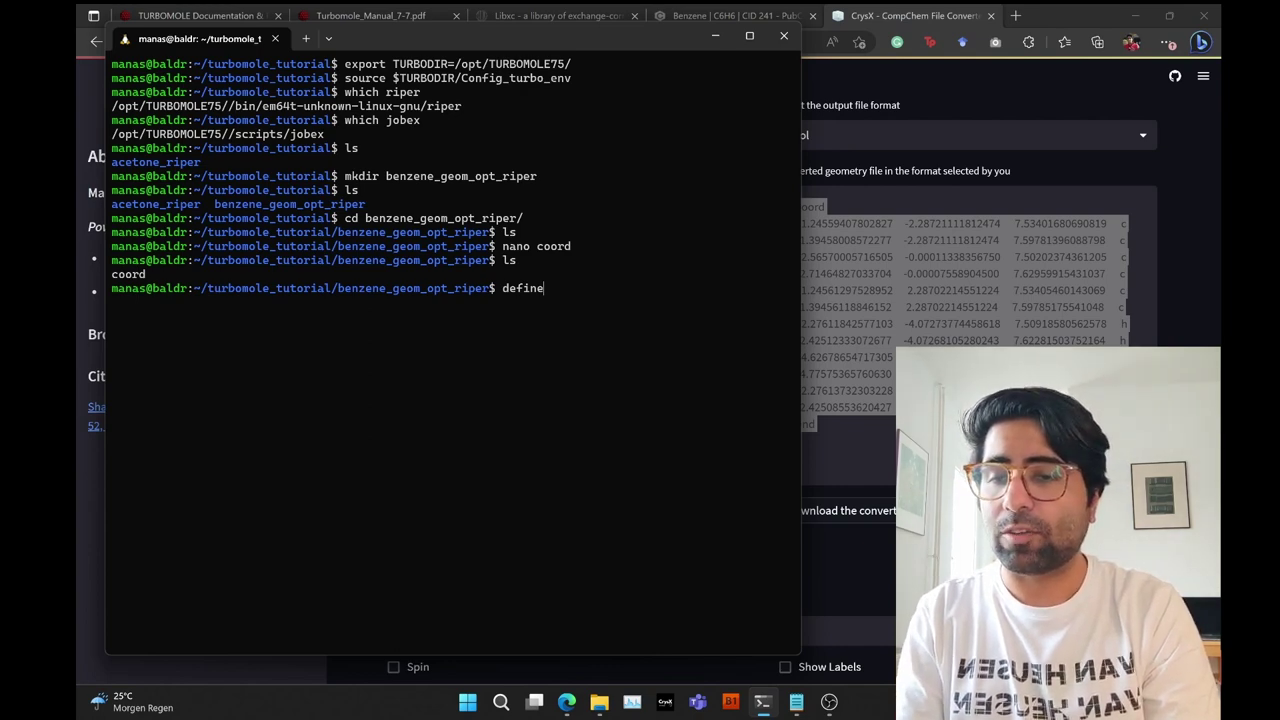
- Start define with the default input file and an empty title, and add the atomic coordinates from the file coord
key(Return)
key(Return)
key(Return)
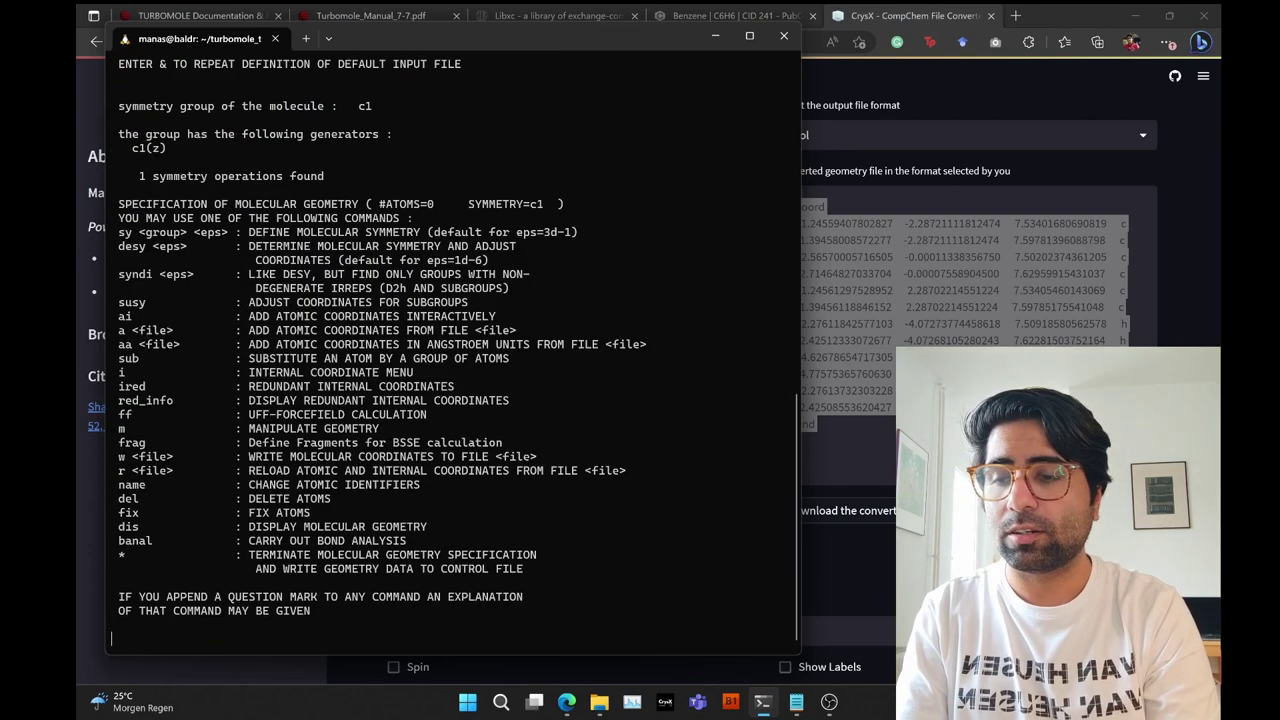
text(a coord)
key(Return)
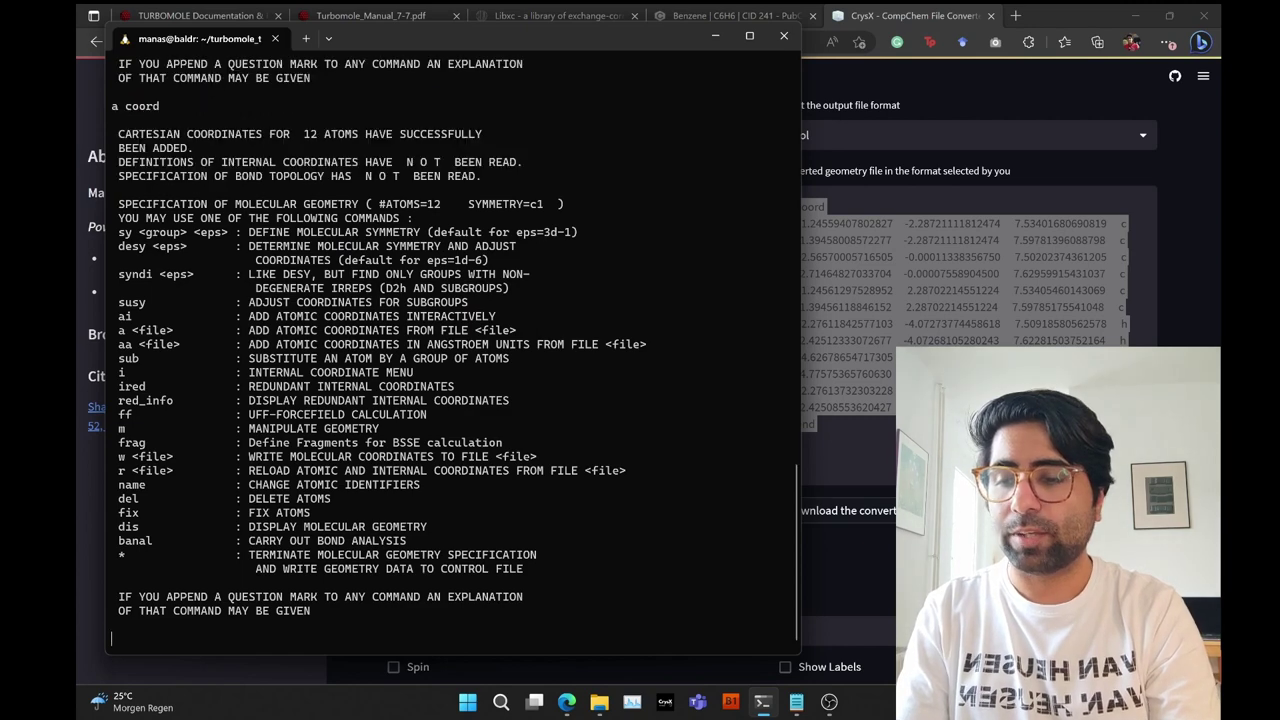
- Display the Cartesian coordinates with disc, and finish the geometry specification without internal coordinates
text(disc)
key(Return)
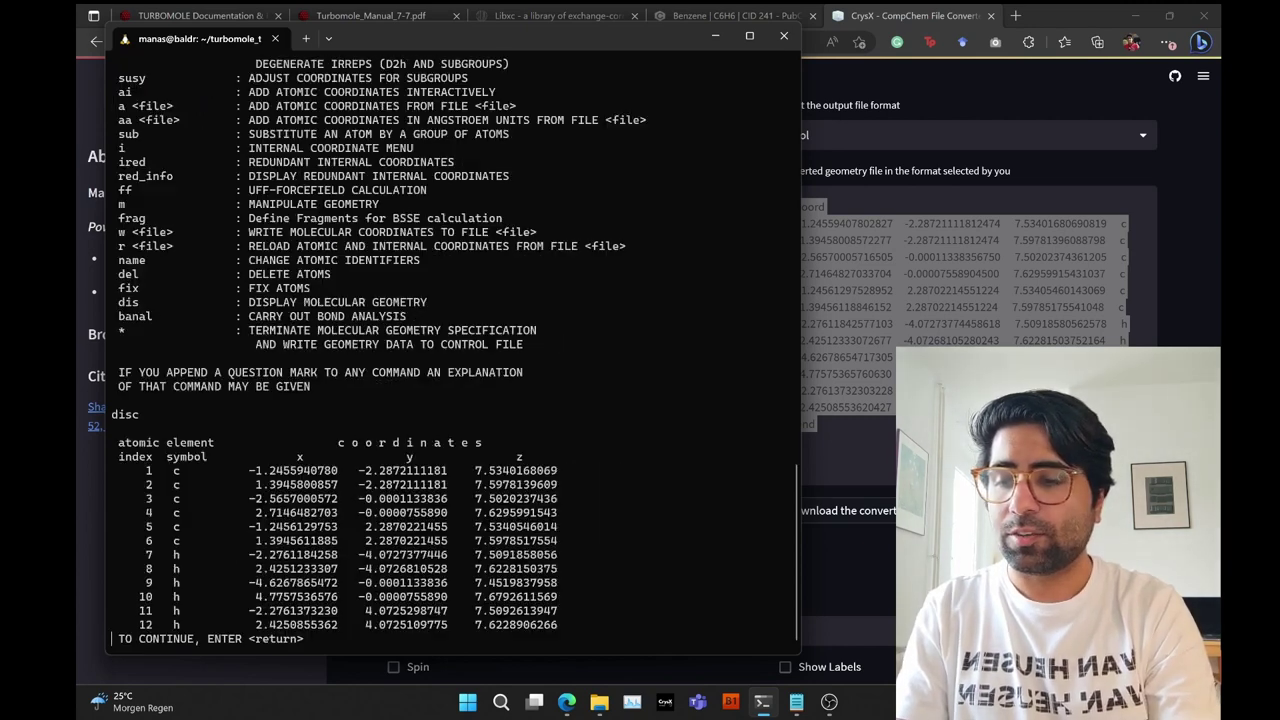
key(Return)
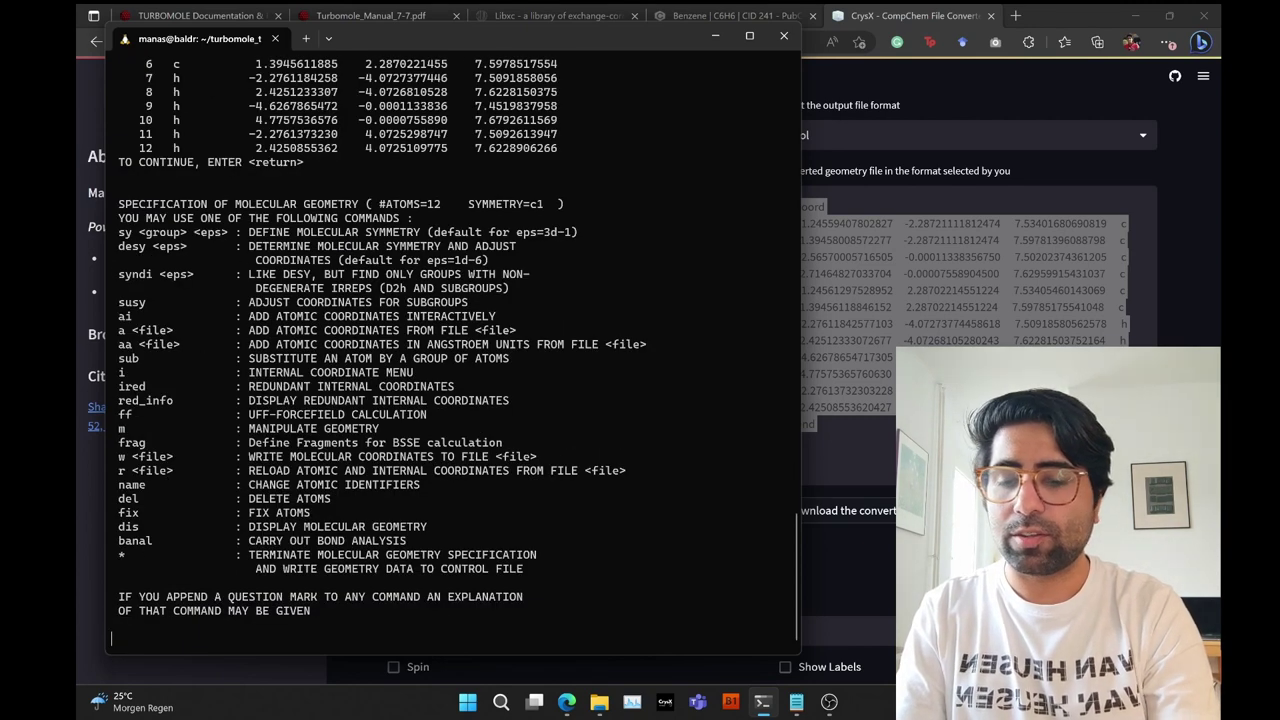
text(*)
key(Return)
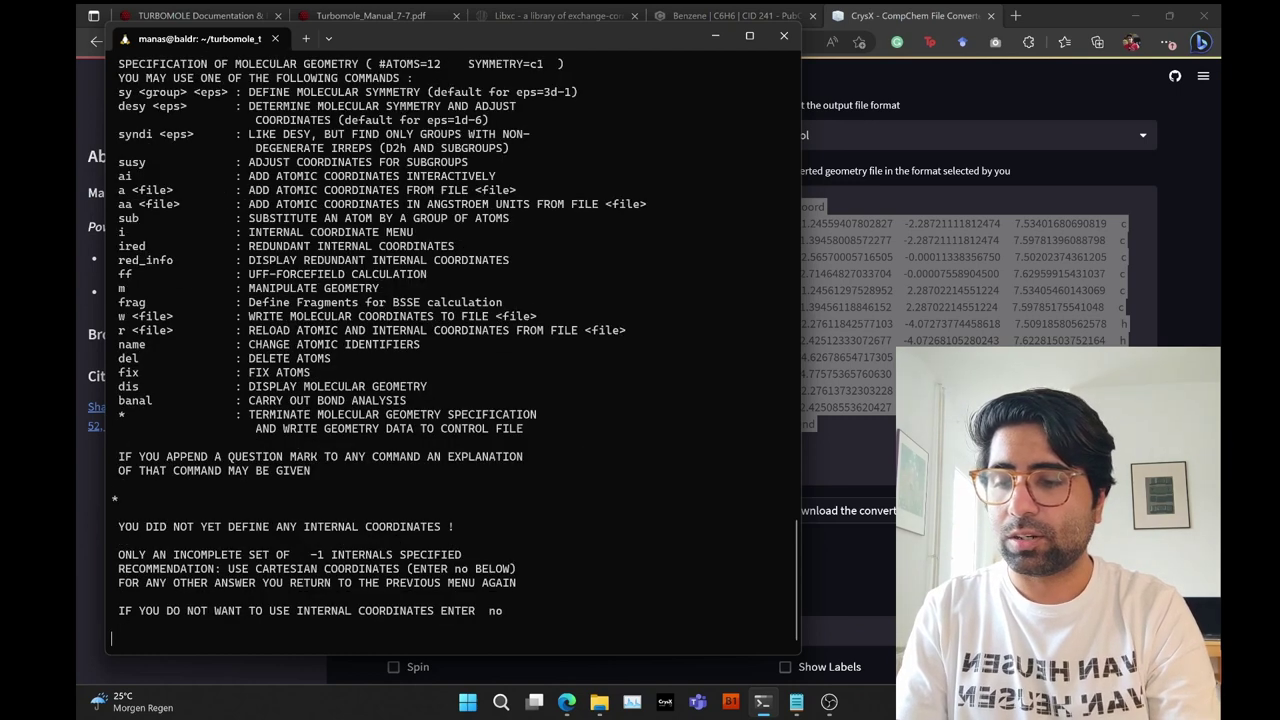
text(no)
key(Return)
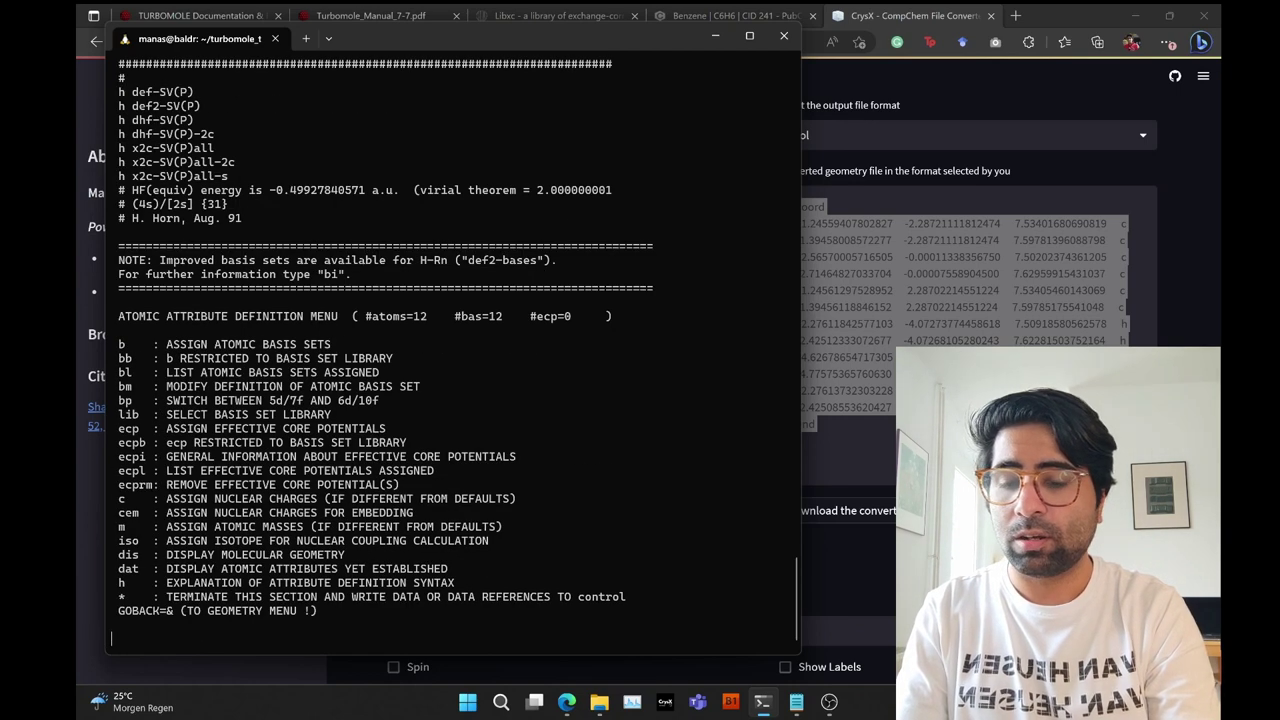
- Assign the def2-SVP basis set to all atoms, list the assigned basis sets, and finish the atomic attribute definition
text(b all def2-)
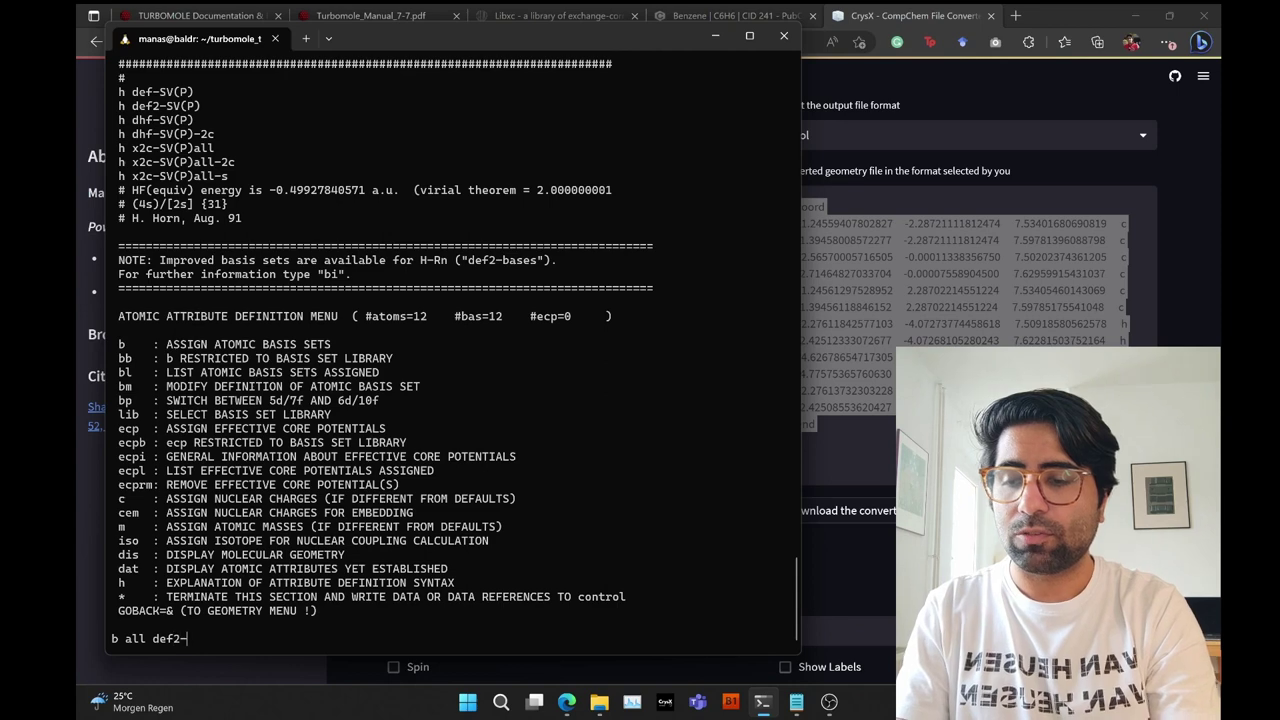
text(SVP)
key(Return)
text(bl)
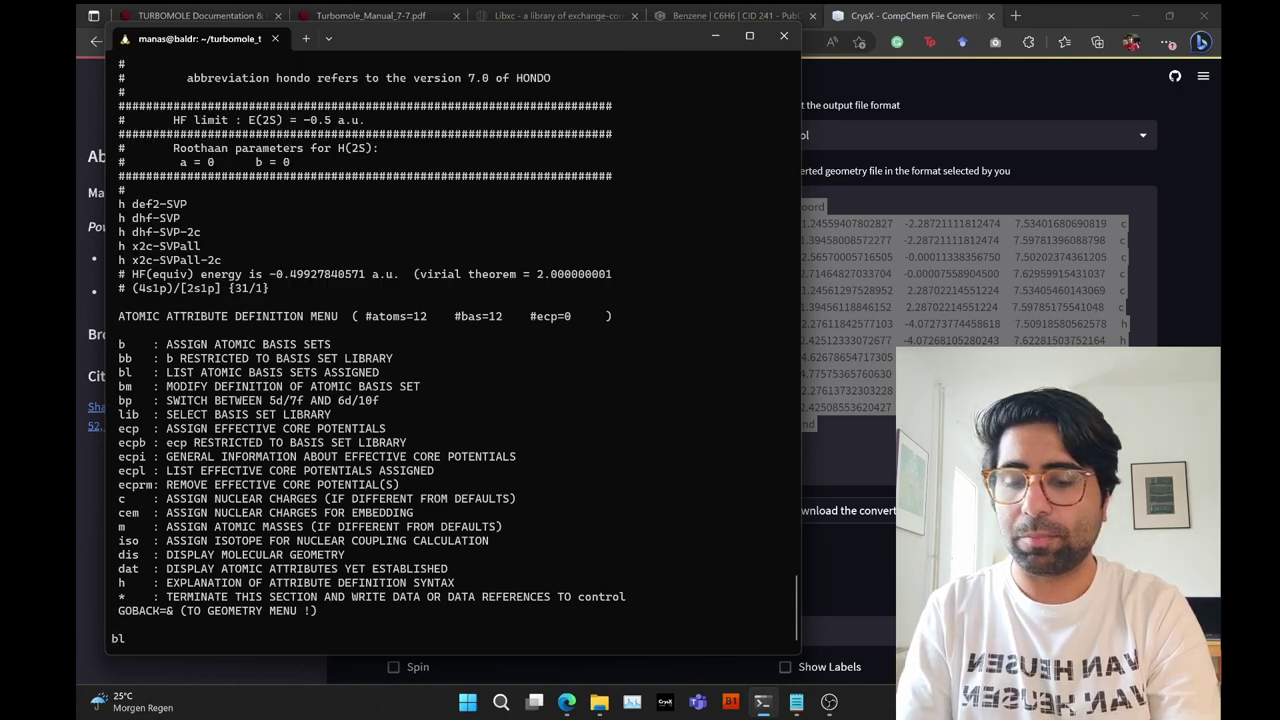
key(Return)
key(Return)
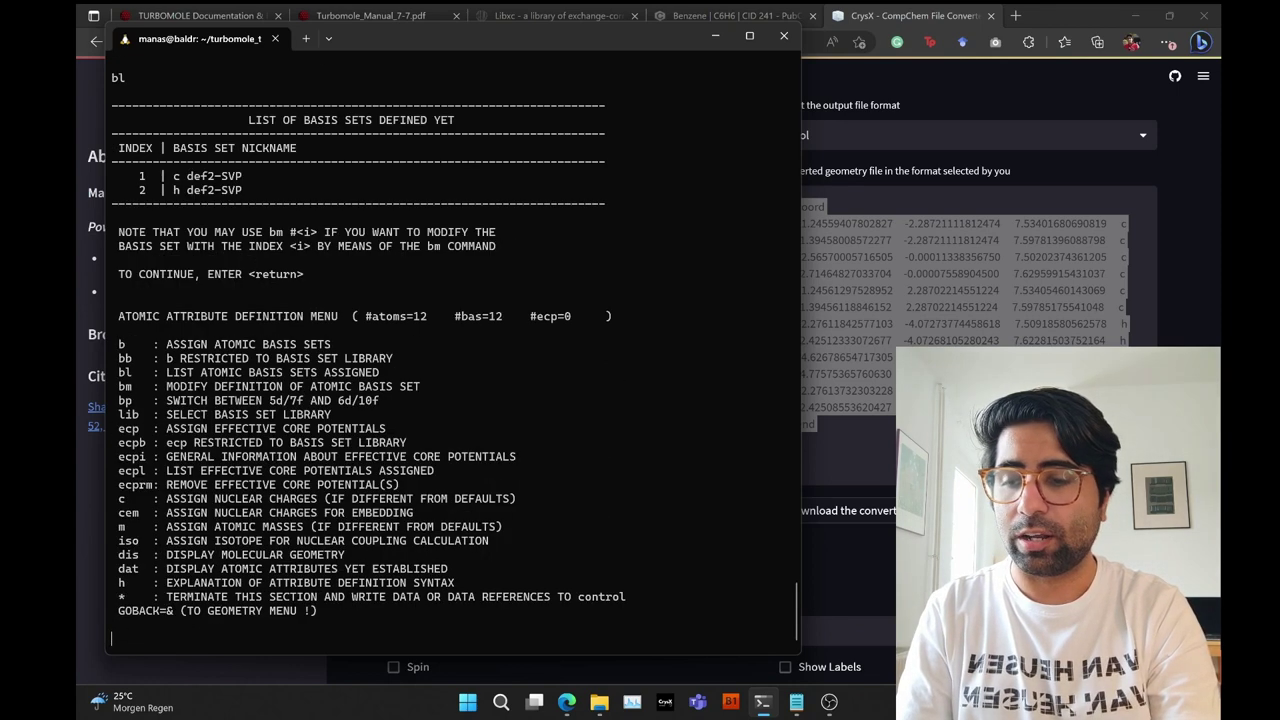
key(Return)
text(*)
key(Return)
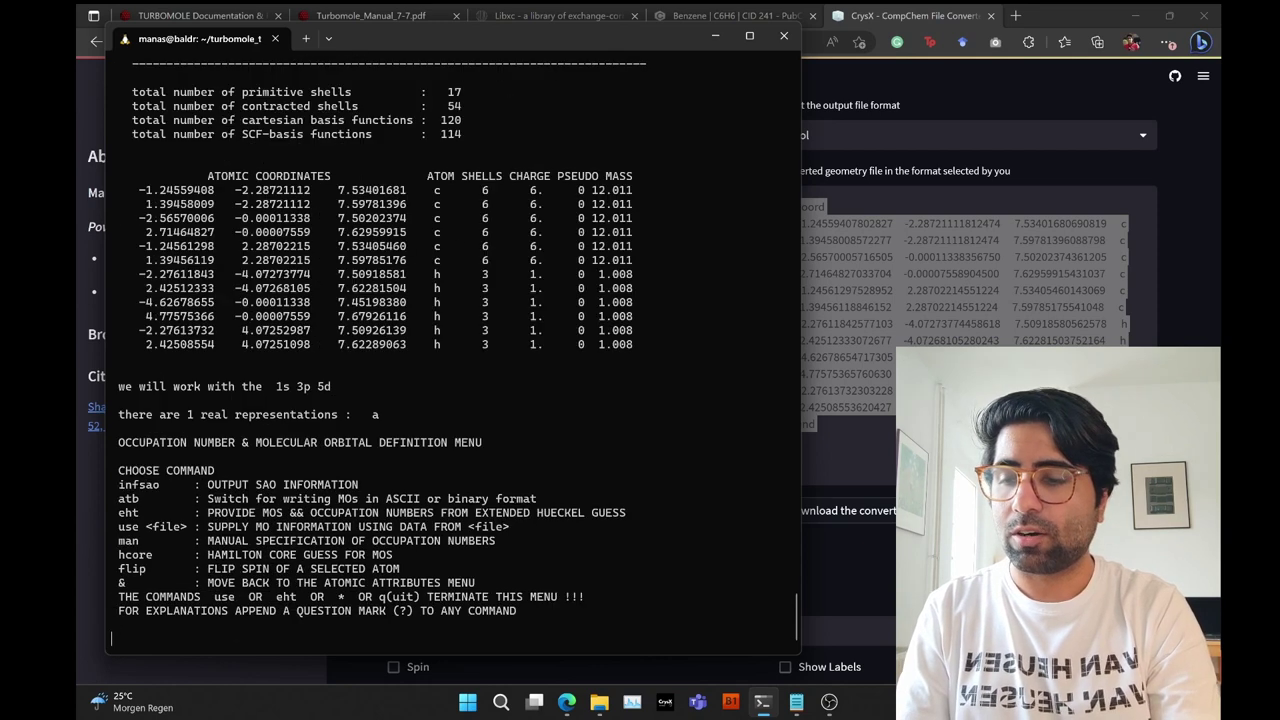
- Generate the starting orbitals with an extended Hückel guess, using default parameters, molecular charge 0 and the proposed occupation
text(eht)
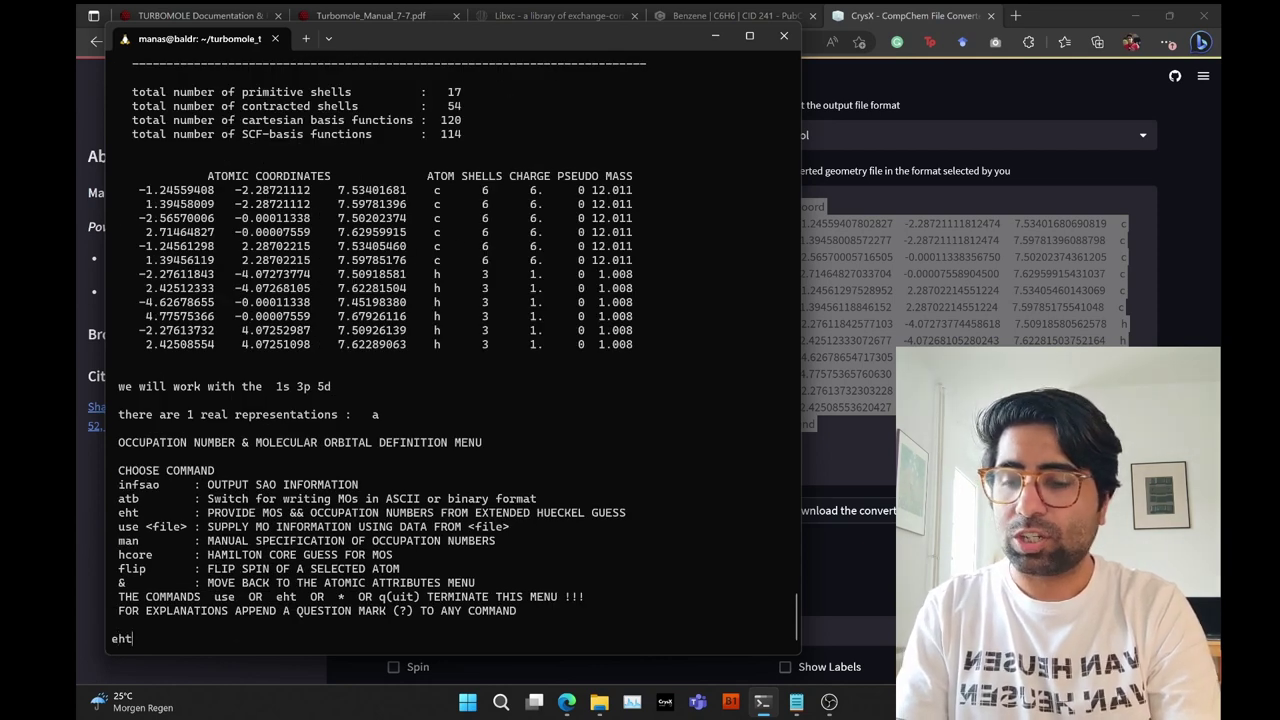
key(Return)
text(y)
key(Return)
text(0)
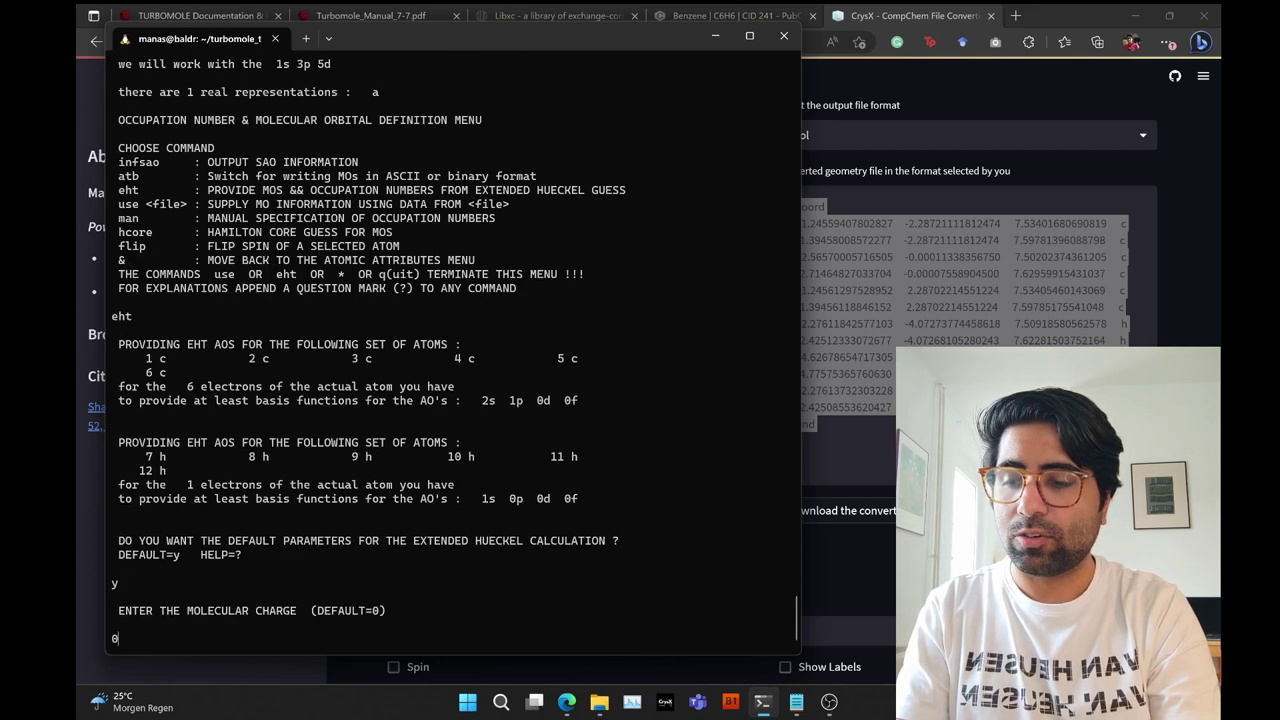
key(Return)
text(y)
key(Return)
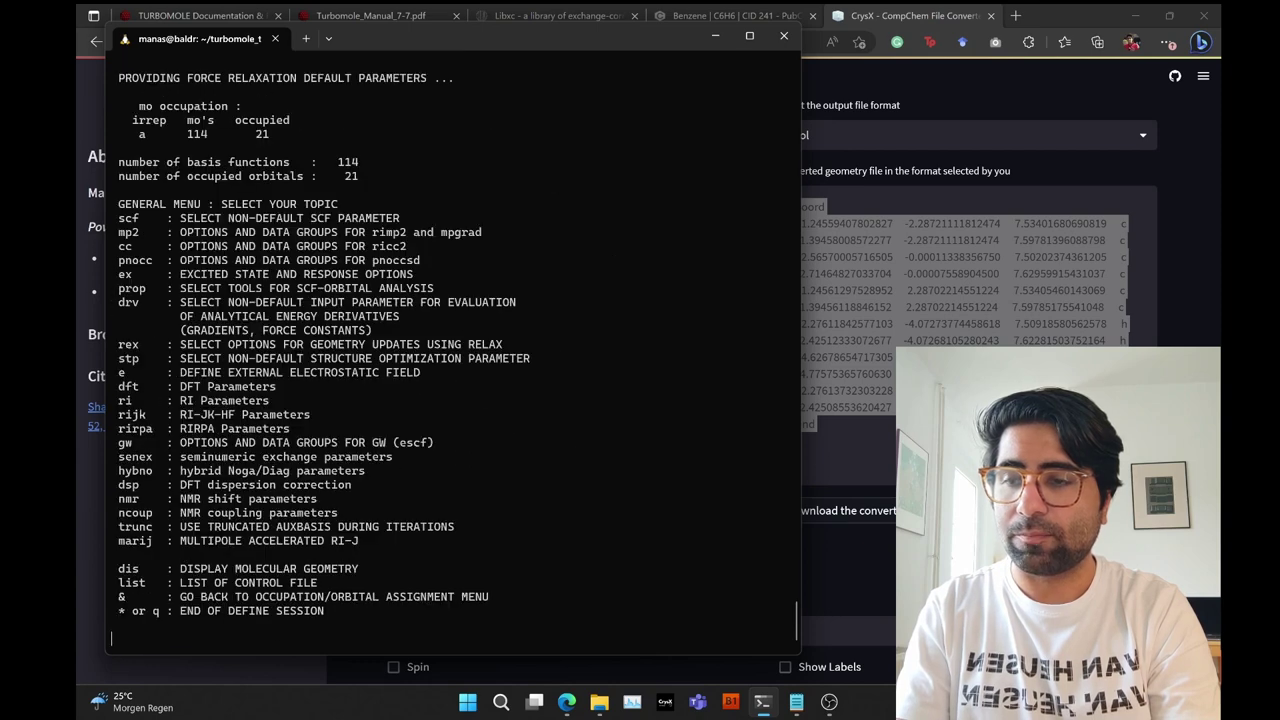
- Switch on DFT with grid size m5 and the pbe functional, and return to the general menu
text(dft)
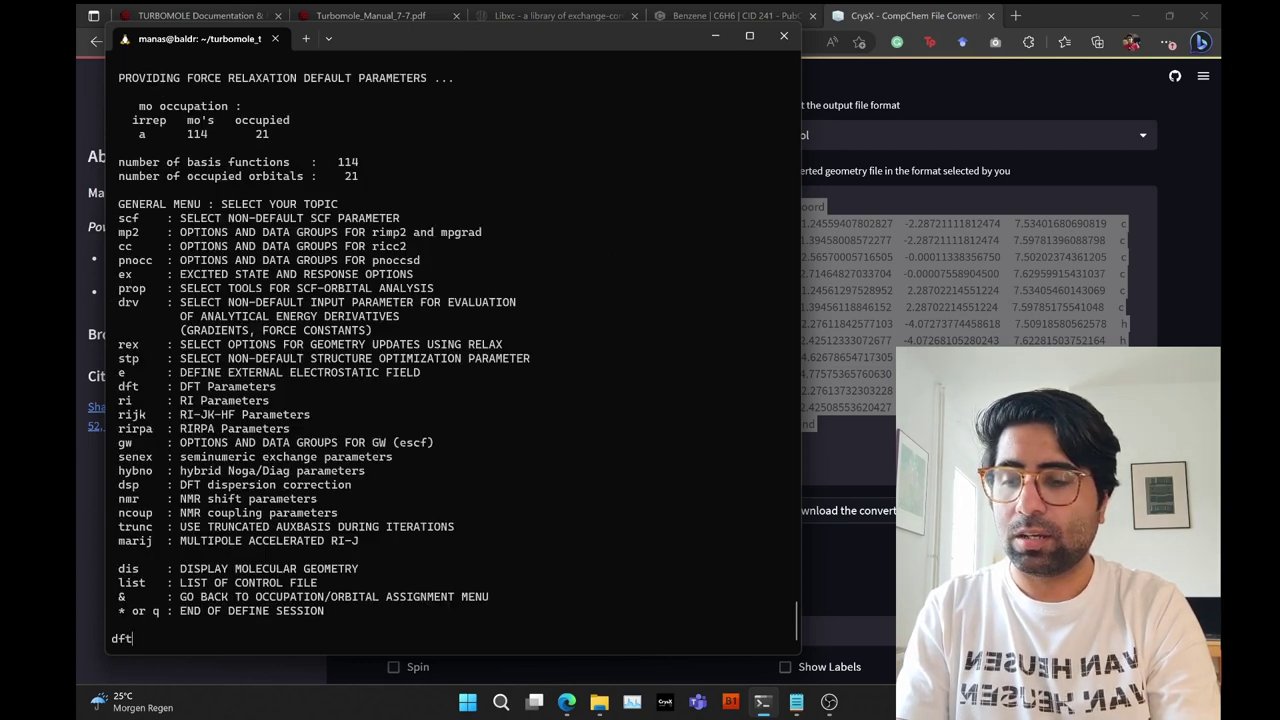
key(Return)
text(on)
key(Return)
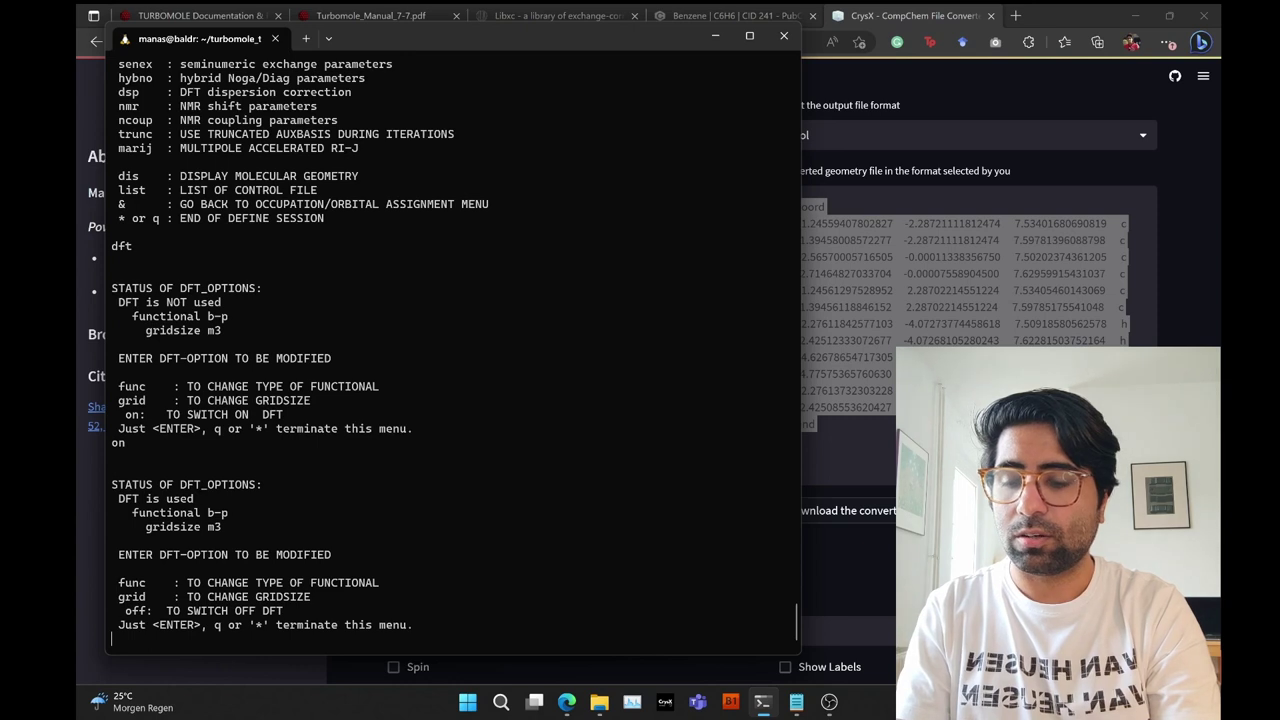
text(grid m5)
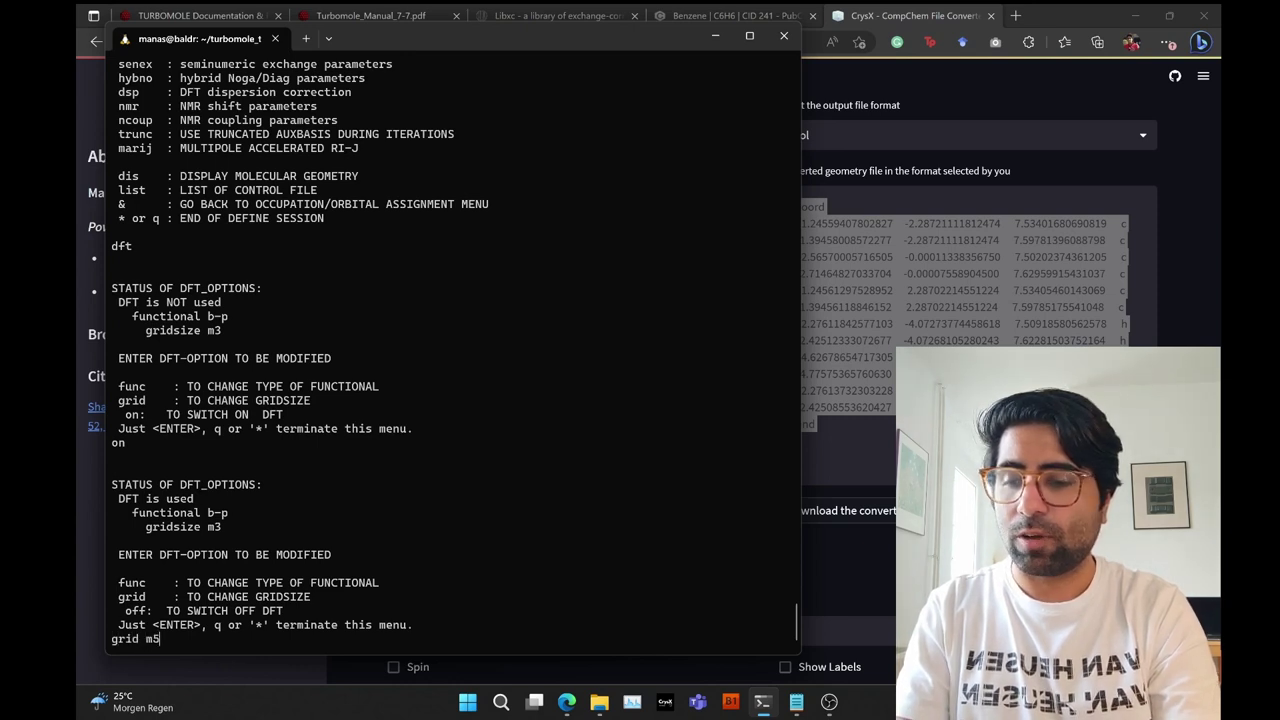
key(Return)
text(func pbe)
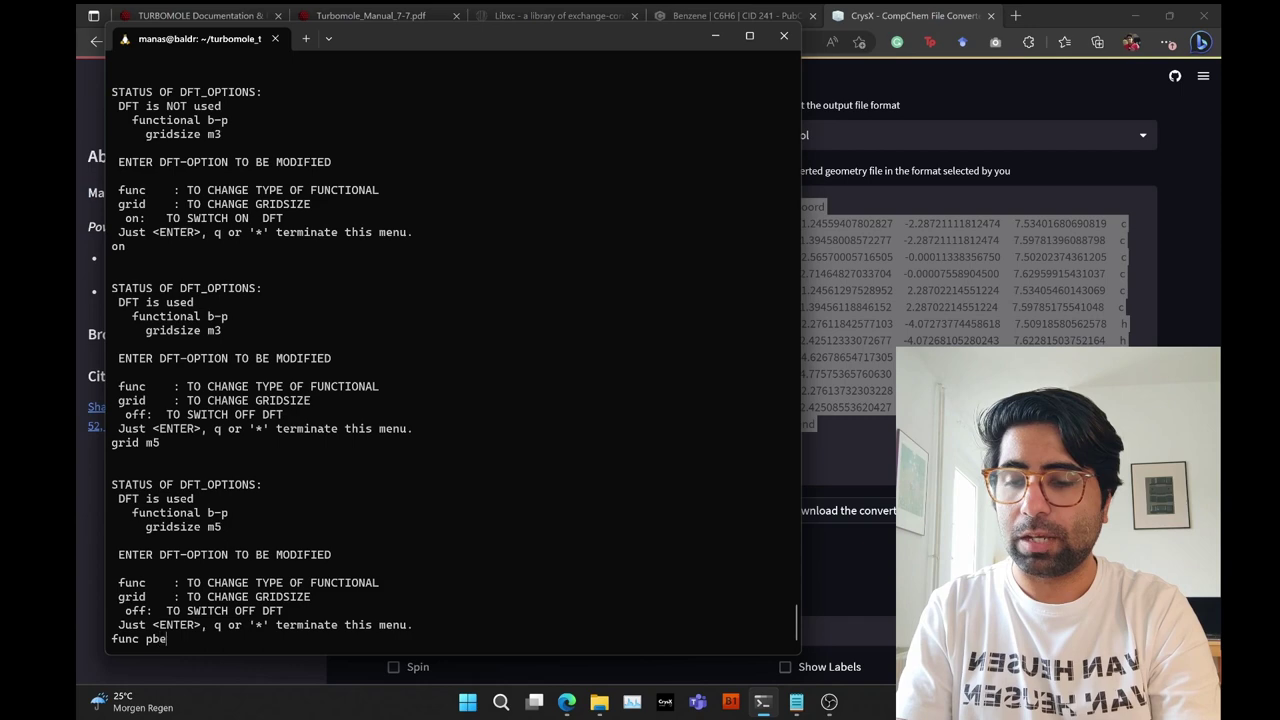
key(Return)
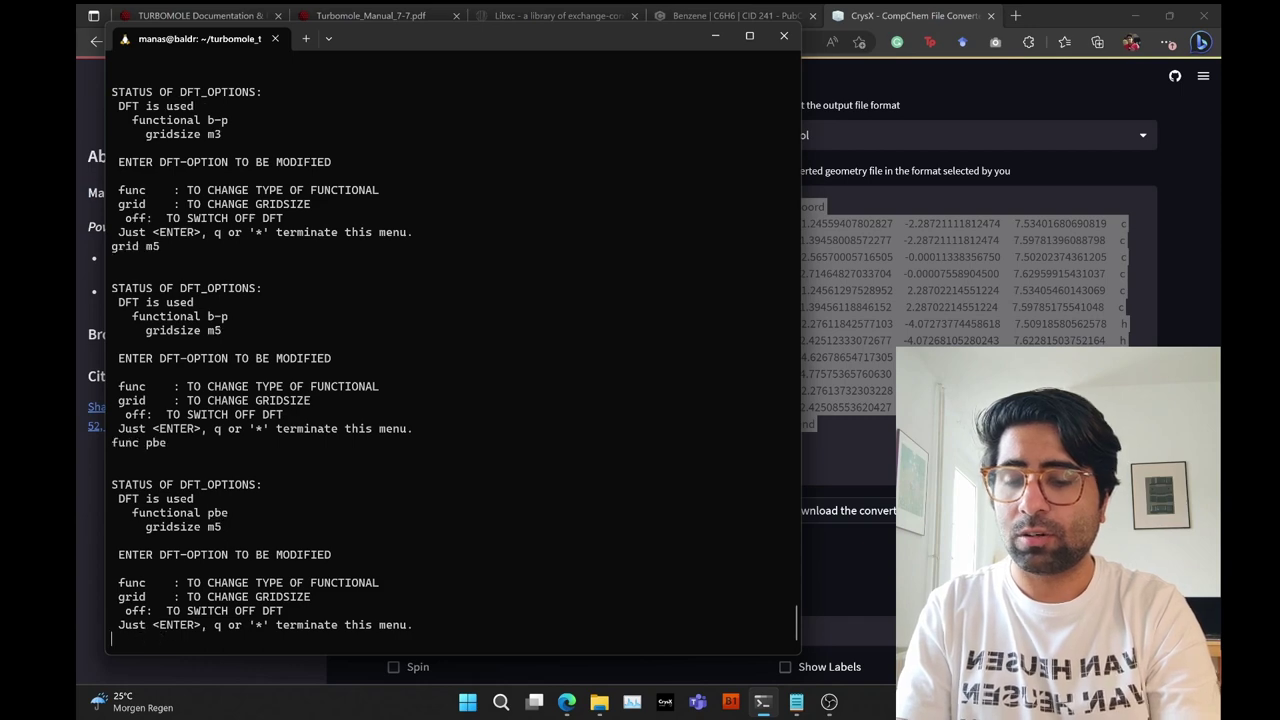
text(*)
key(Return)
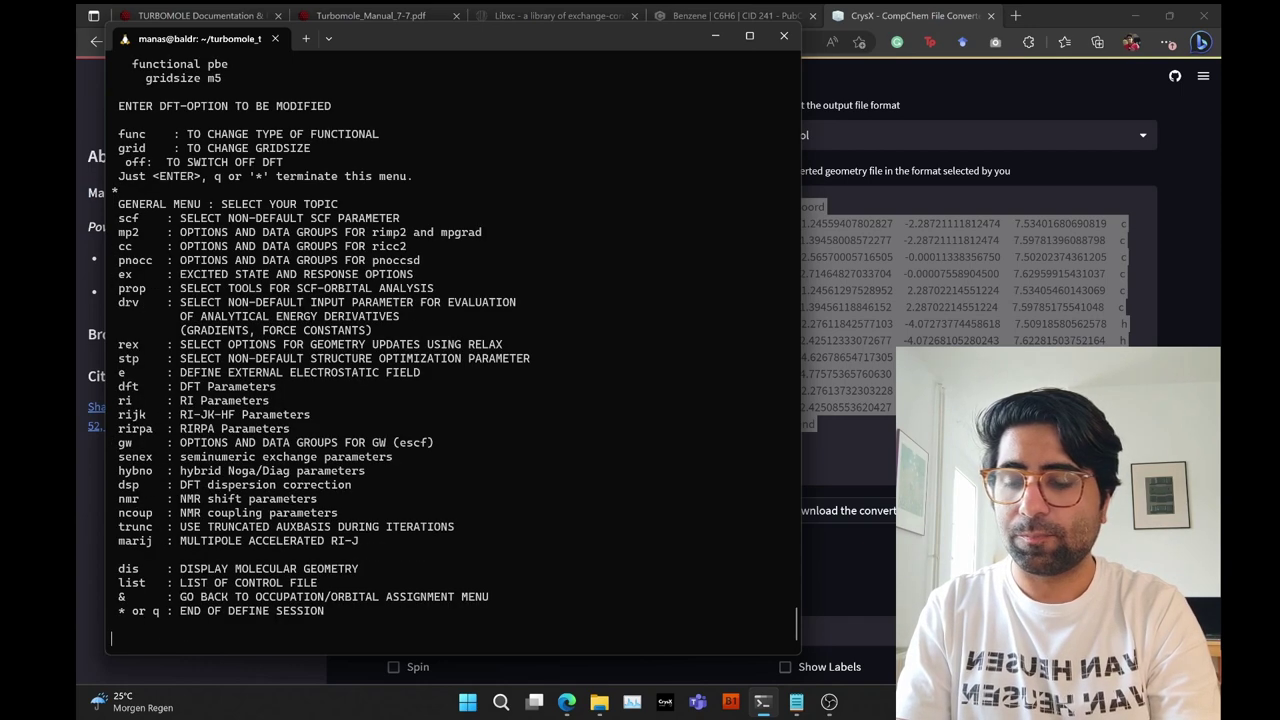
- Switch on the RI approximation with its default memory and auxbasis file, and return to the general menu
text(ri)
key(Return)
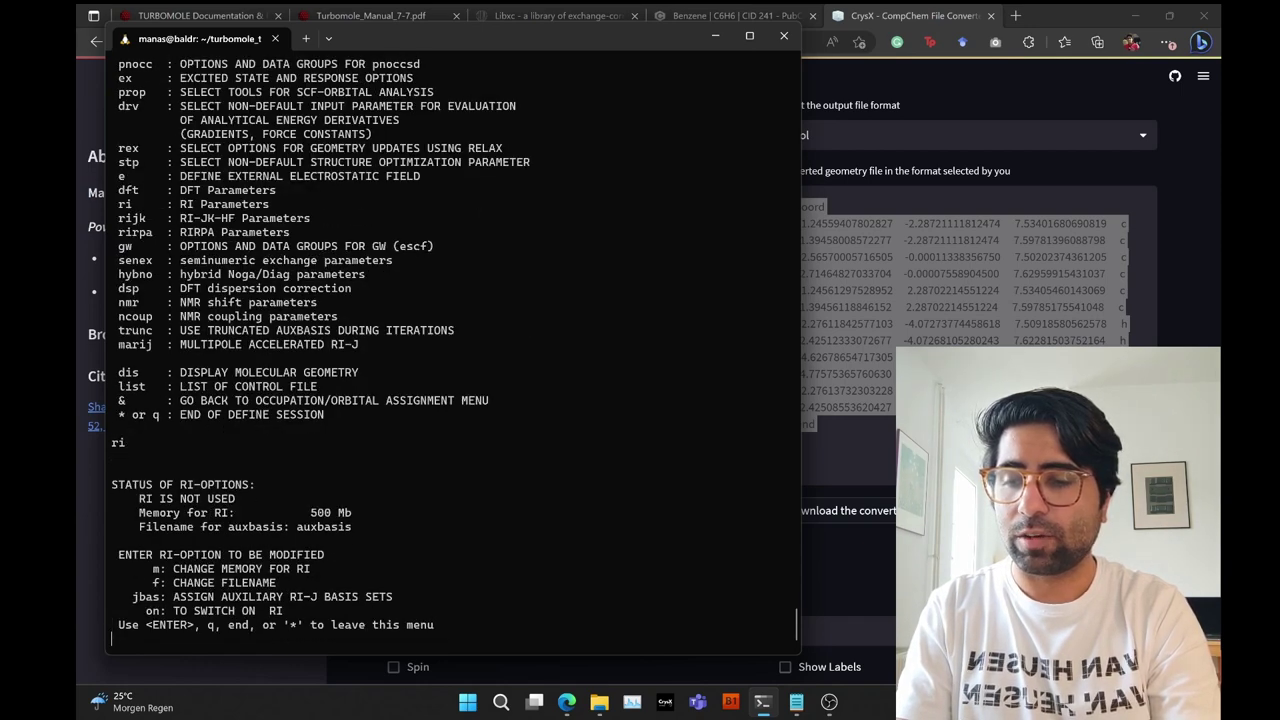
text(on)
key(Return)
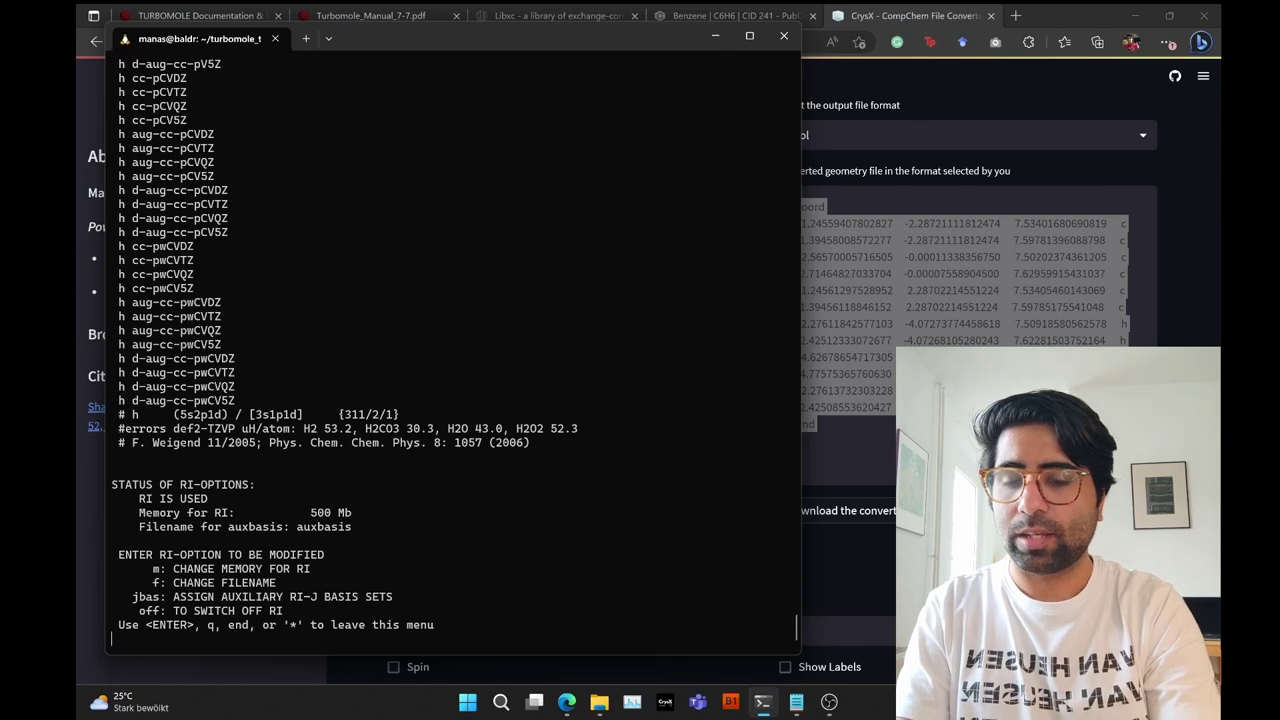
text(*)
key(Return)
- End the define session, list the folder contents and check the generated input files
text(*)
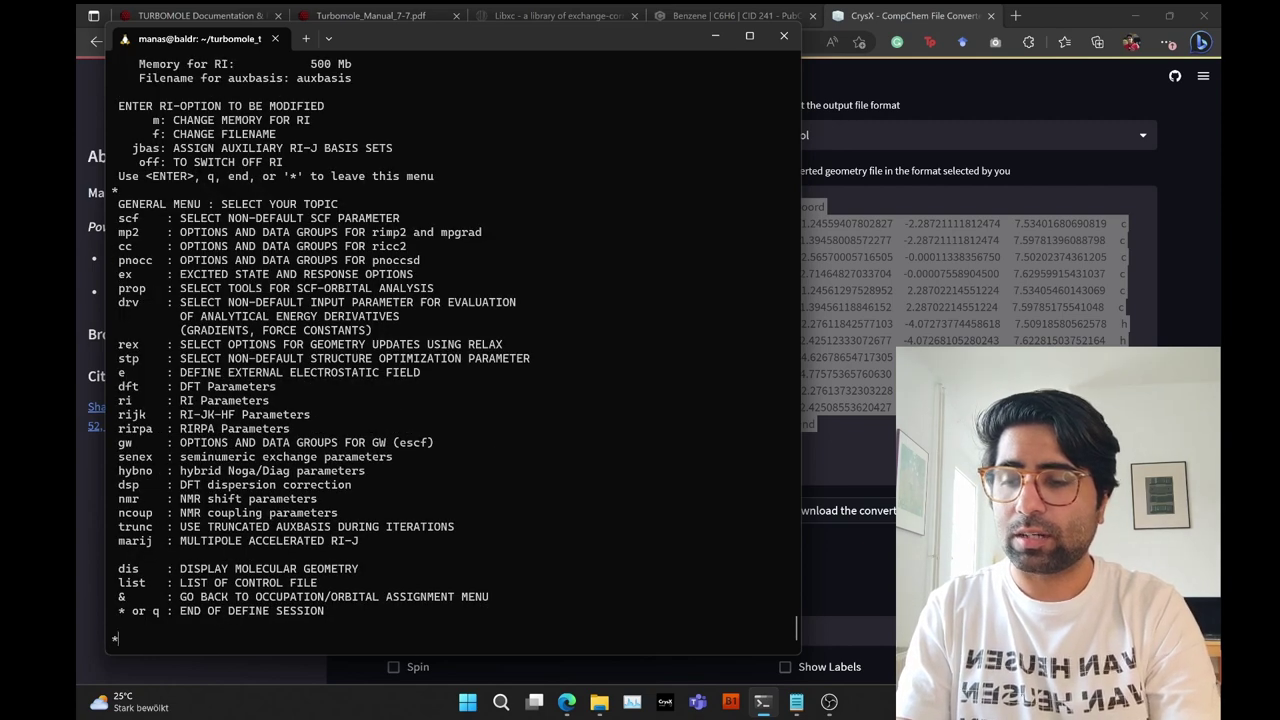
key(Return)
text(ls)
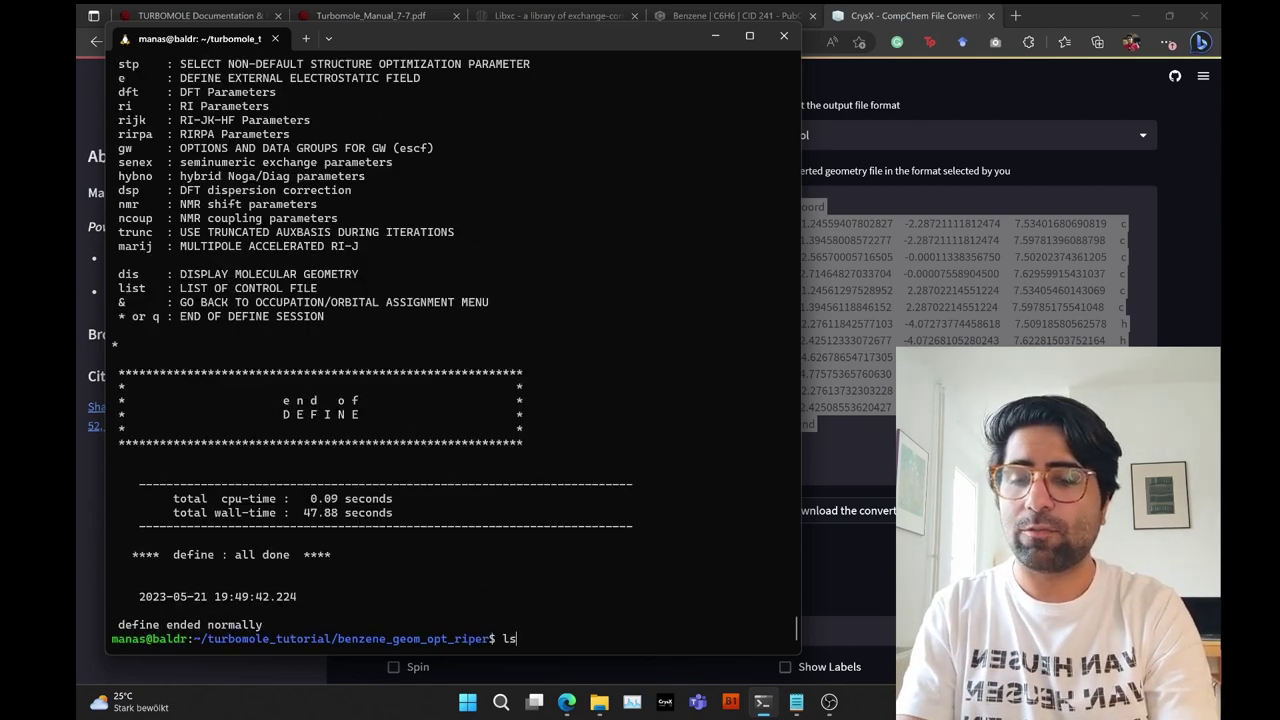
key(Return)
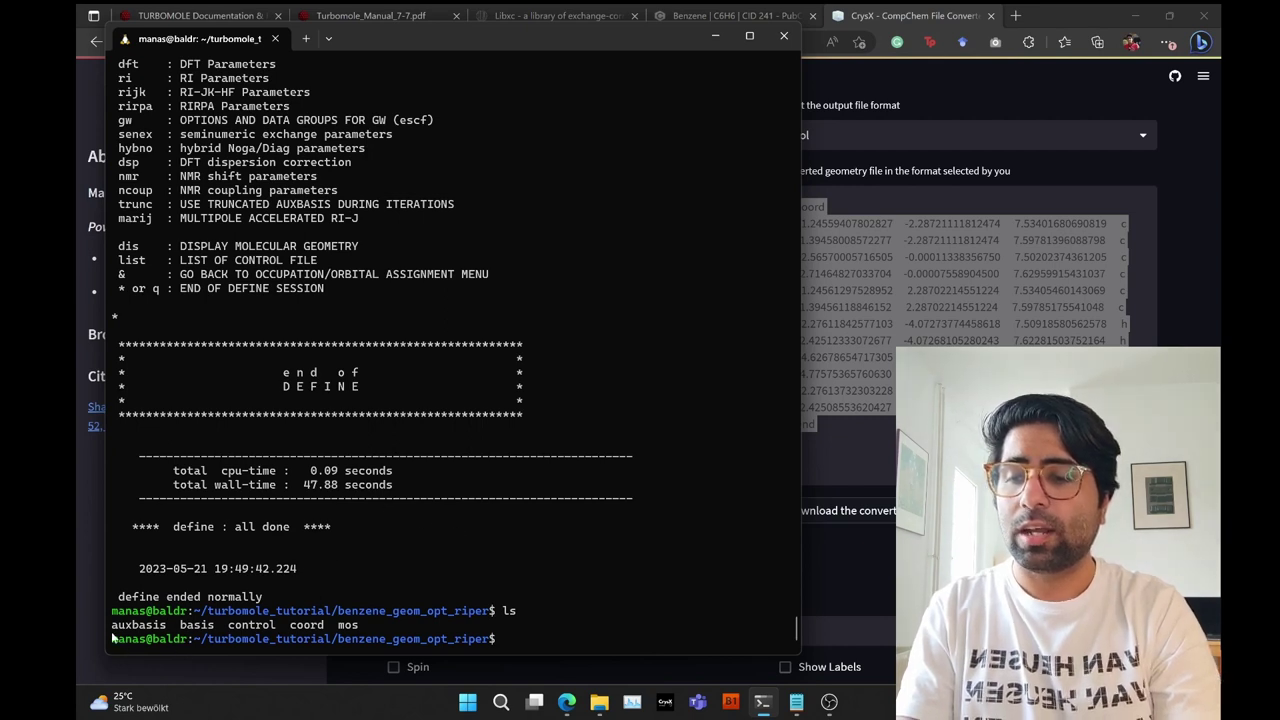
drag(112, 624, 366, 626)
click(366, 626)
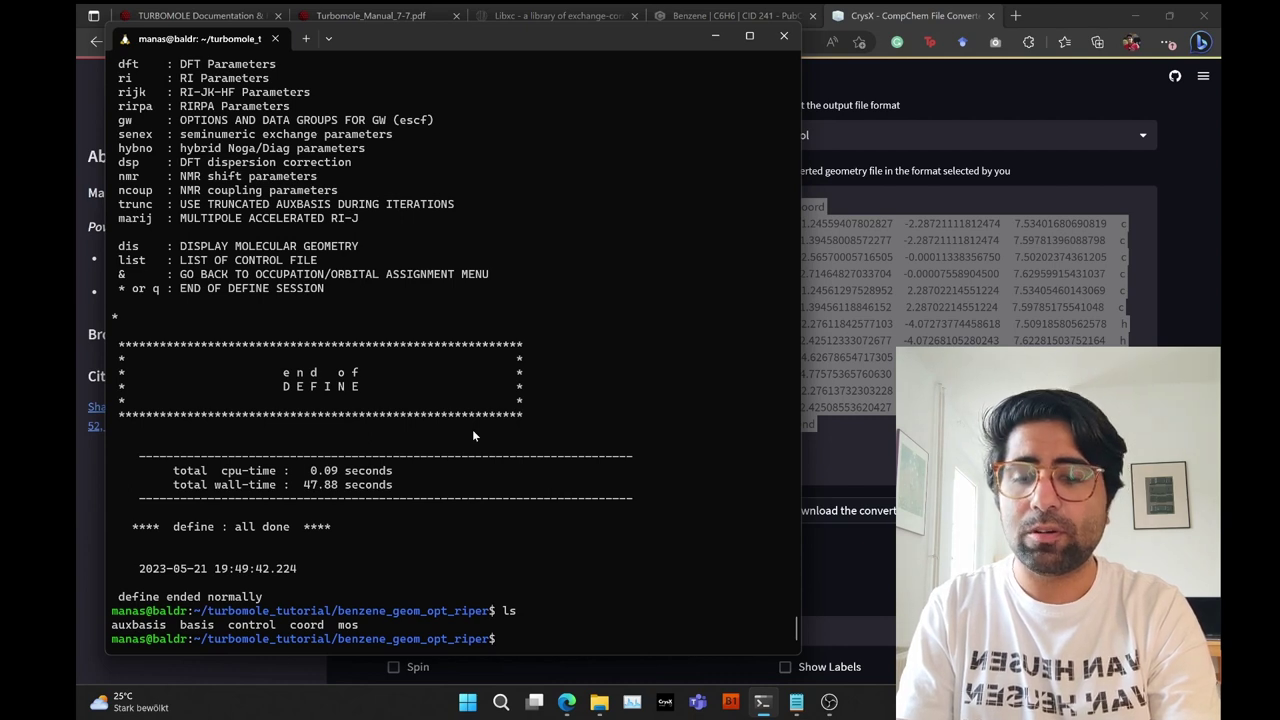
- Run riper as a background job with its output redirected to the file output_spe
text(riper)
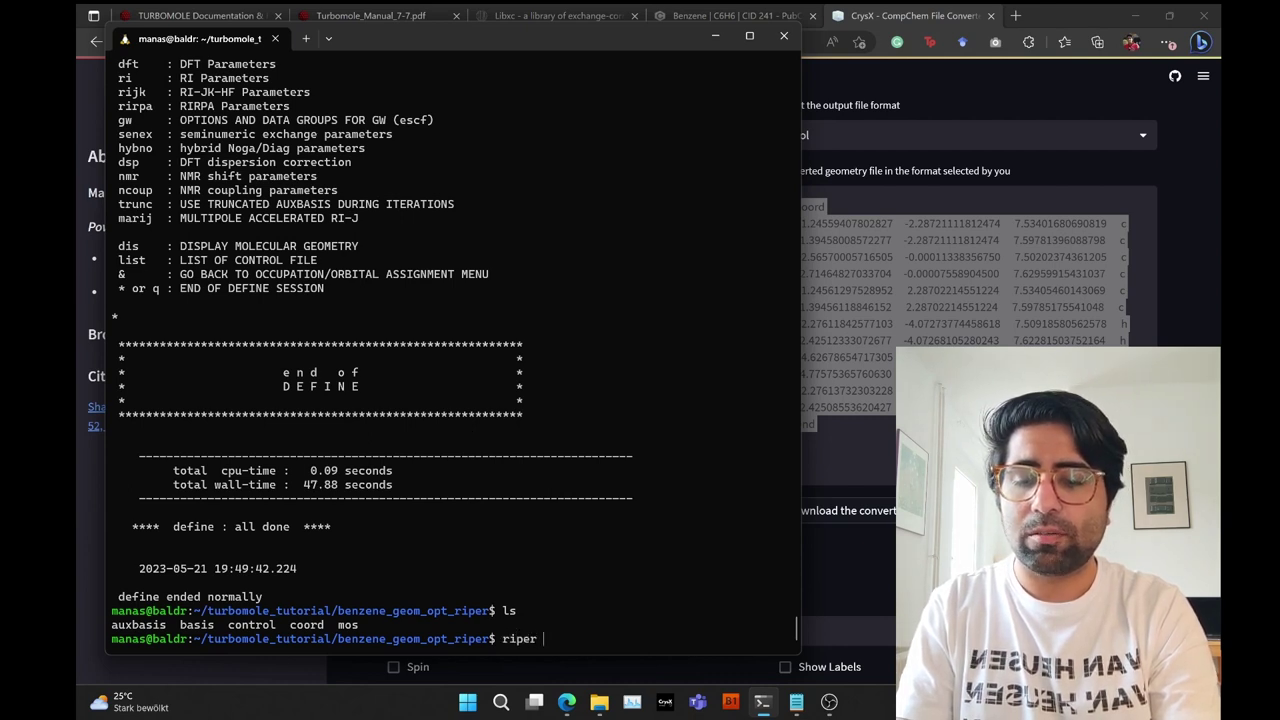
text( > output)
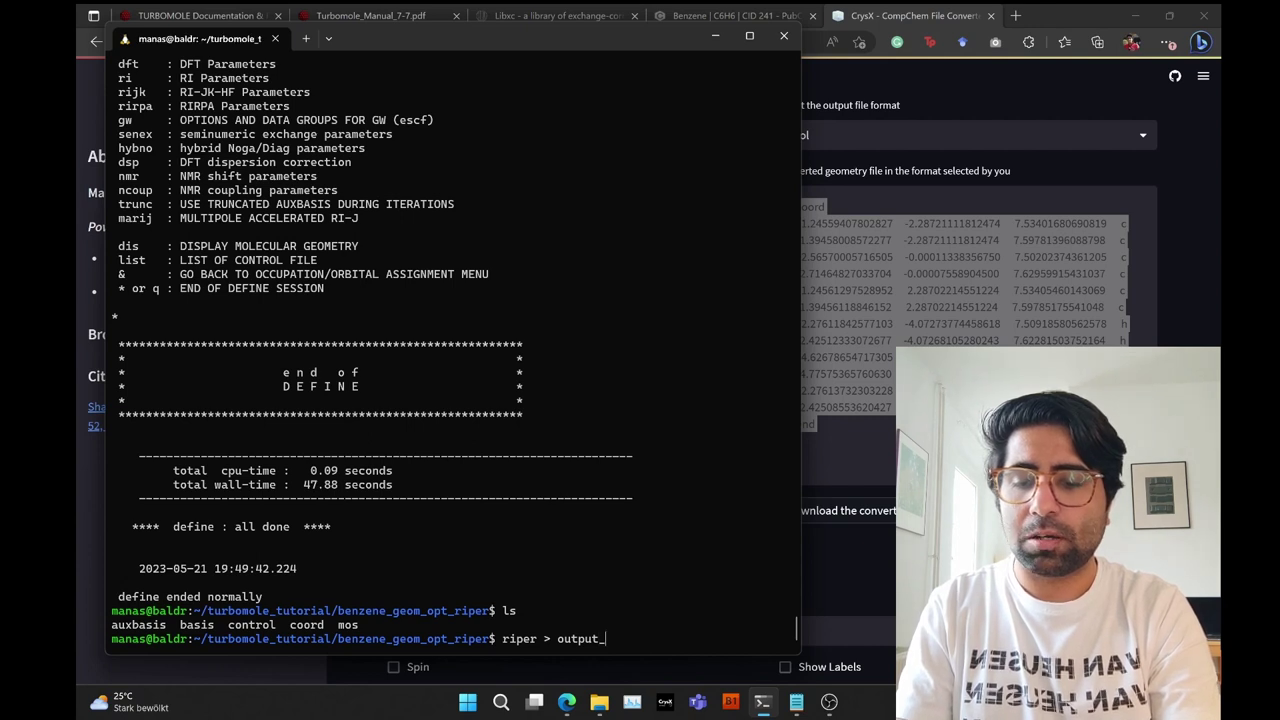
text(_sp)
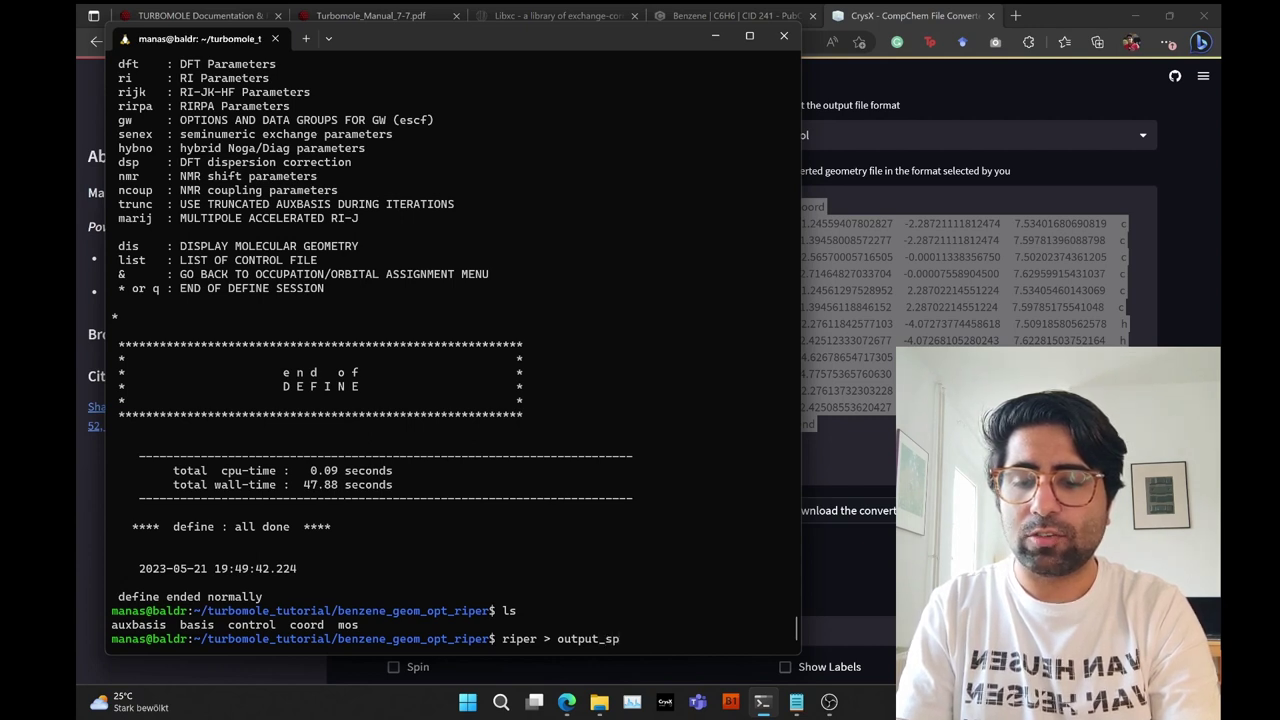
text(e &)
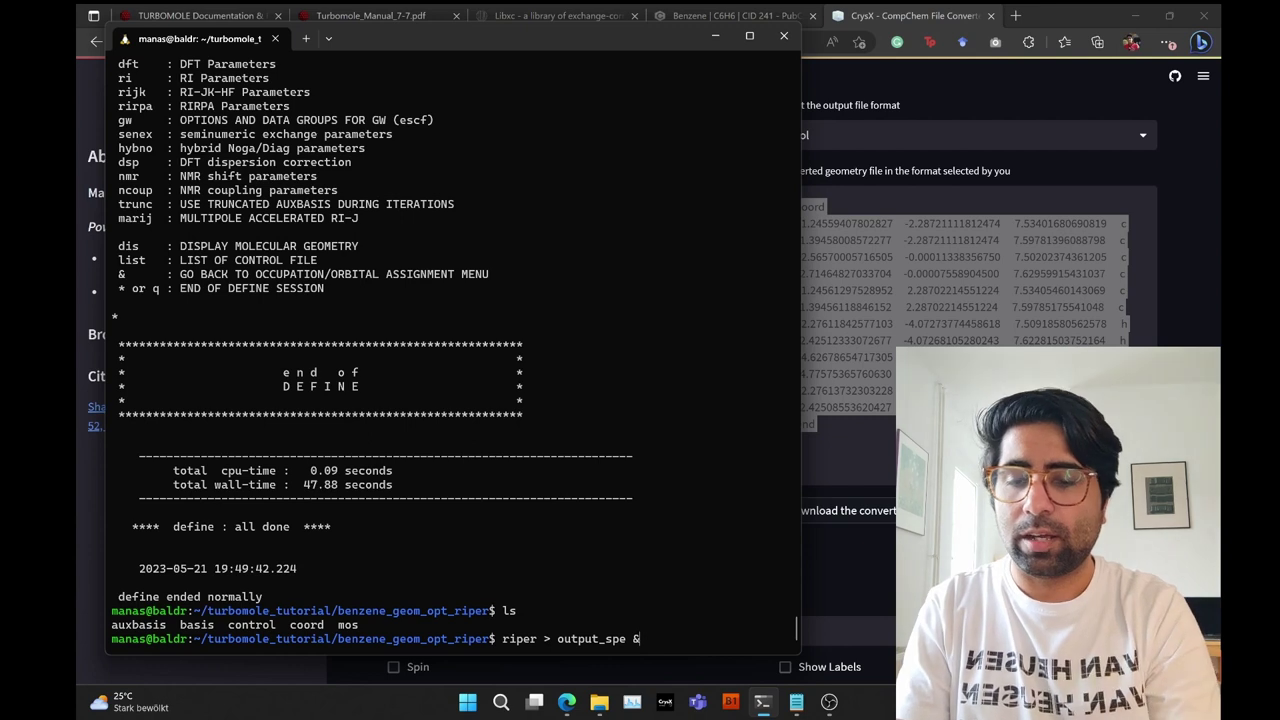
key(Return)
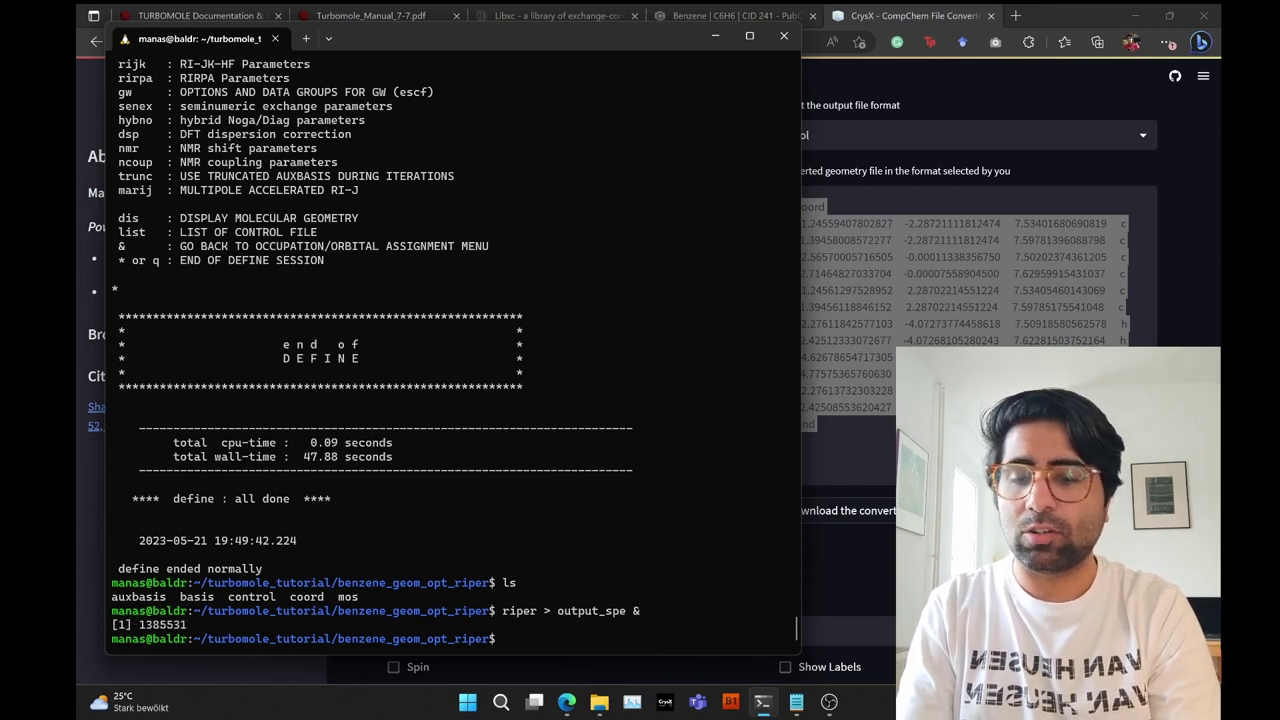
- Print the contents of output_spe repeatedly to follow the SCF iterations until the riper job ends
text(cat)
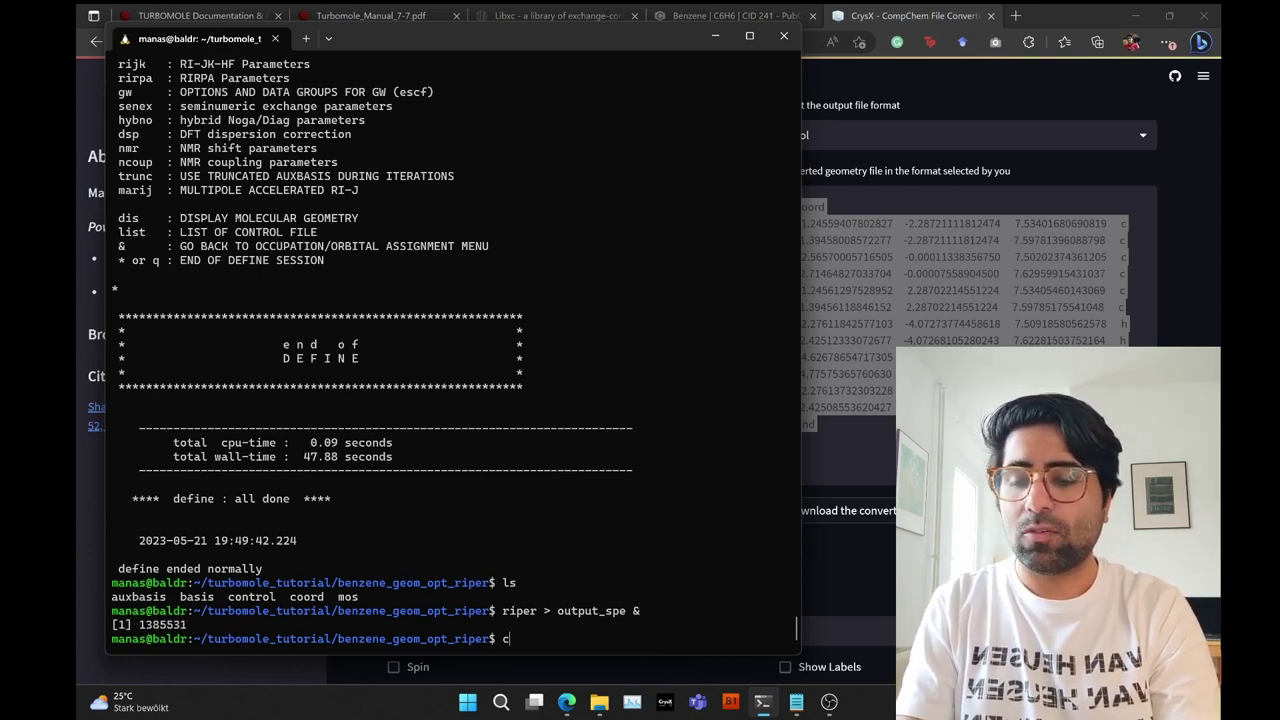
text( ou)
key(Tab)
key(Return)
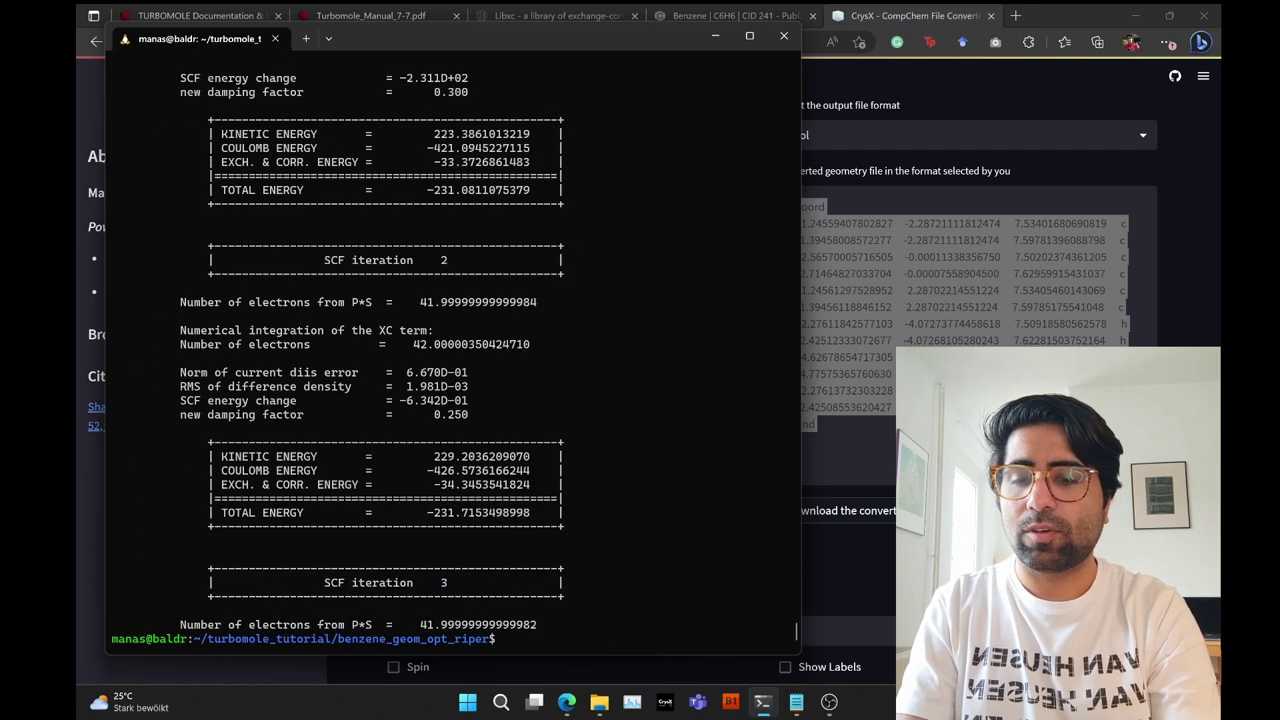
key(Up)
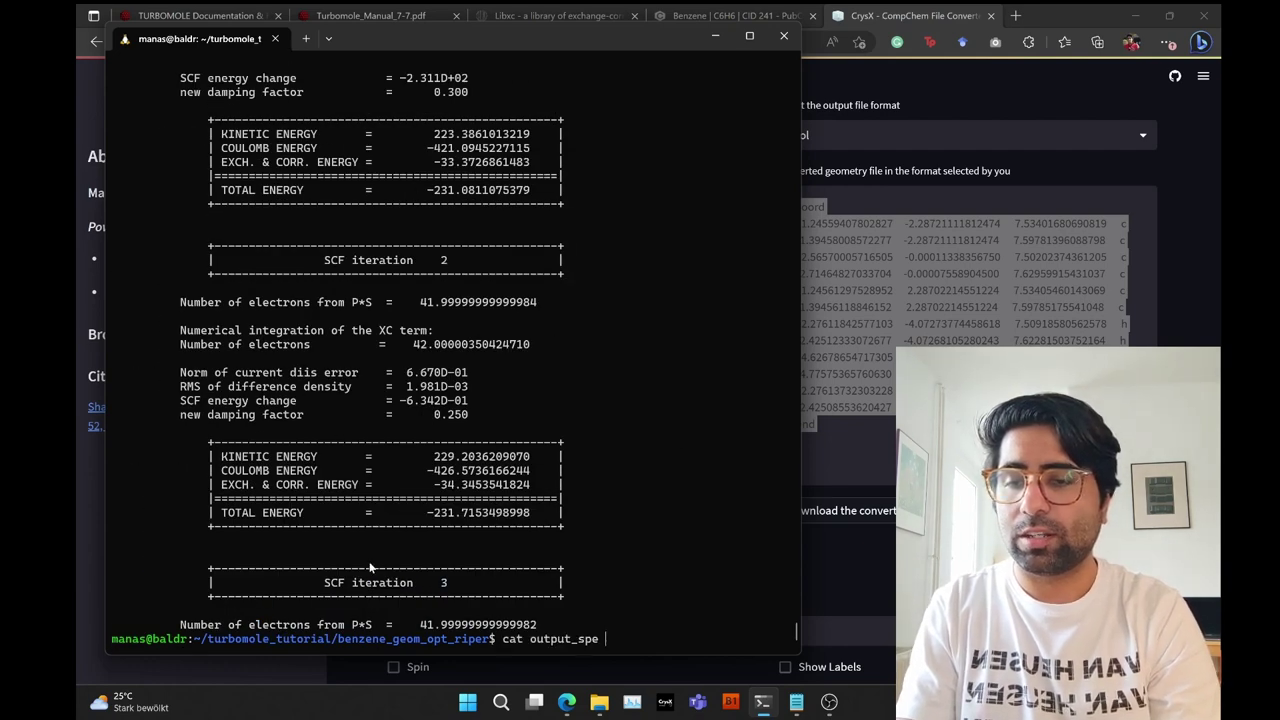
key(Return)
key(Up)
key(Return)
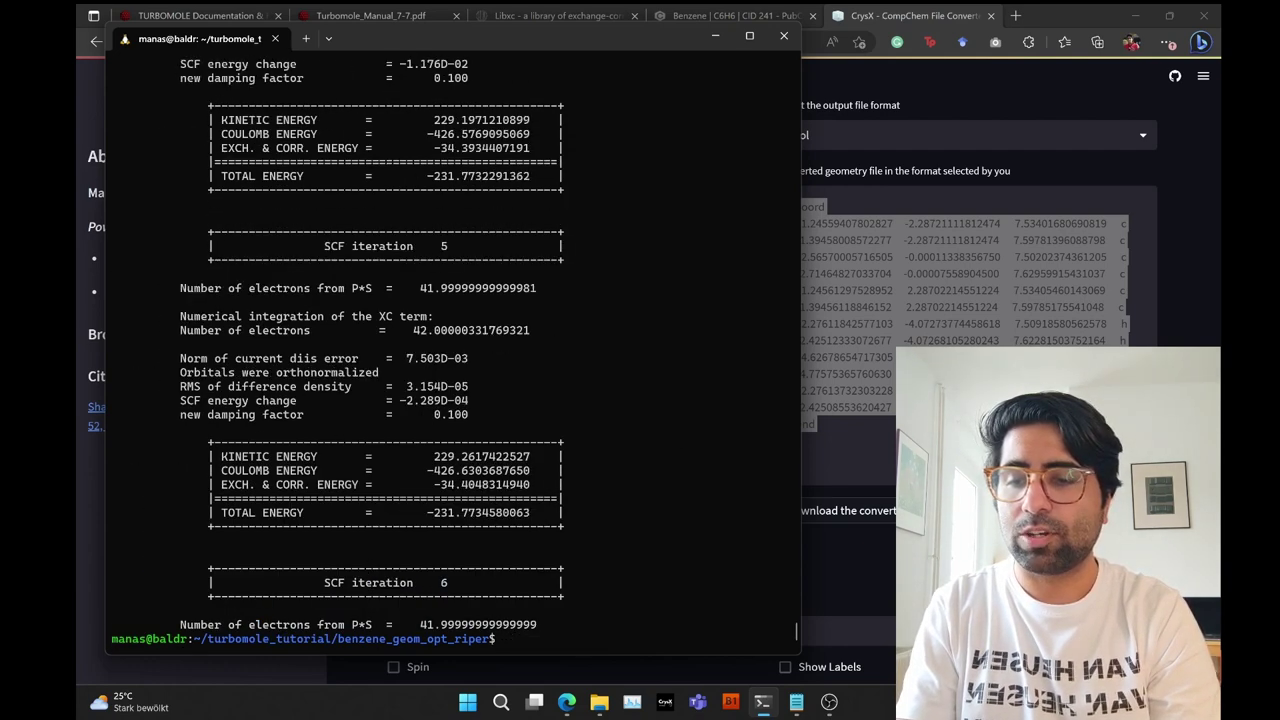
key(Up)
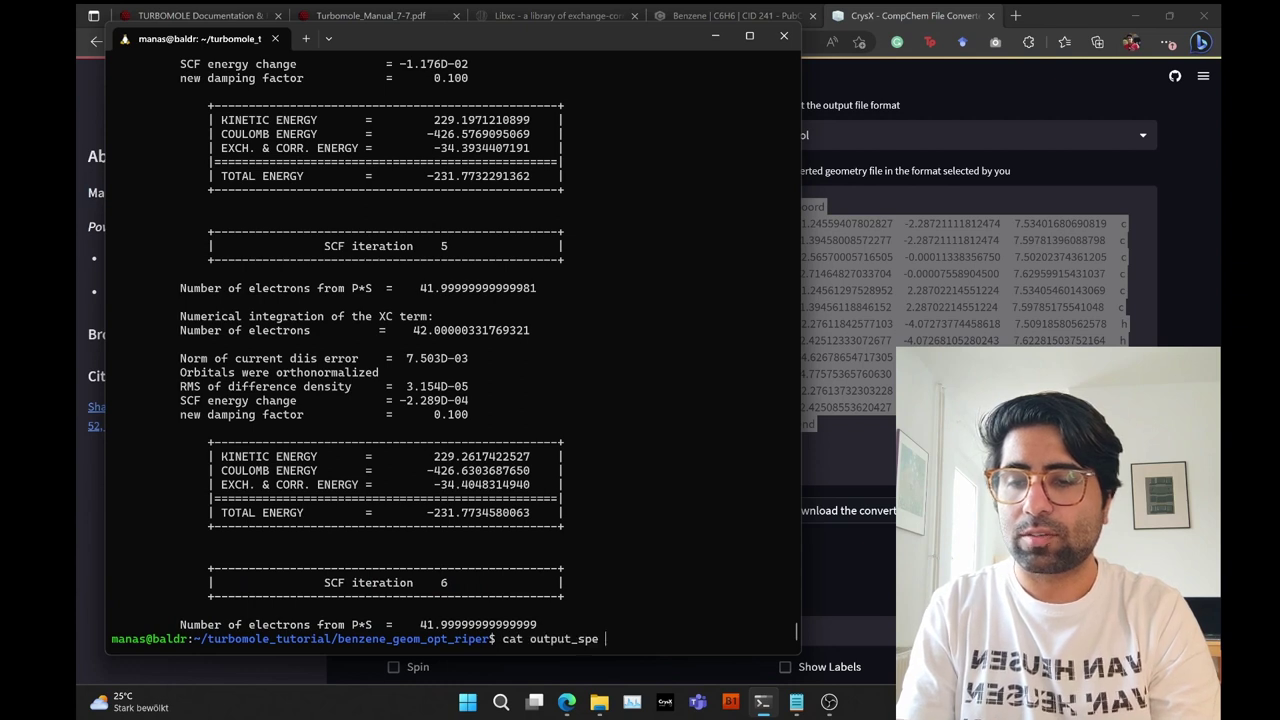
key(Return)
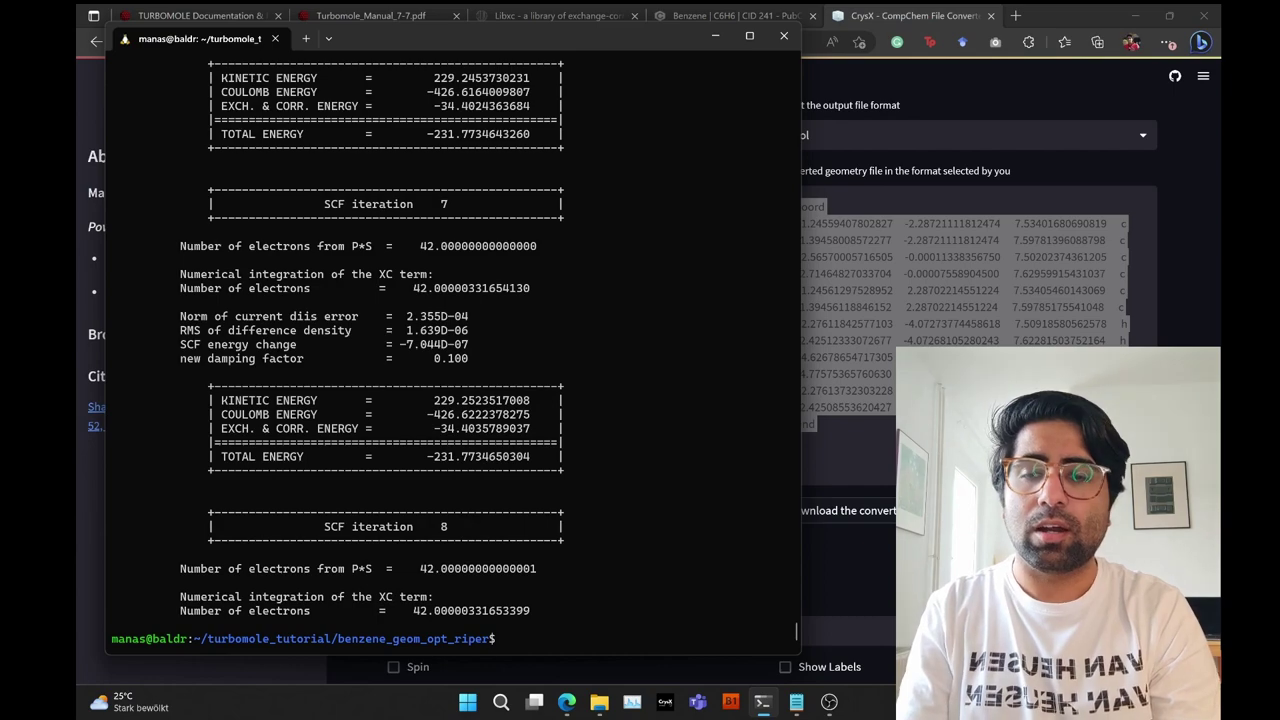
key(Up)
key(Return)
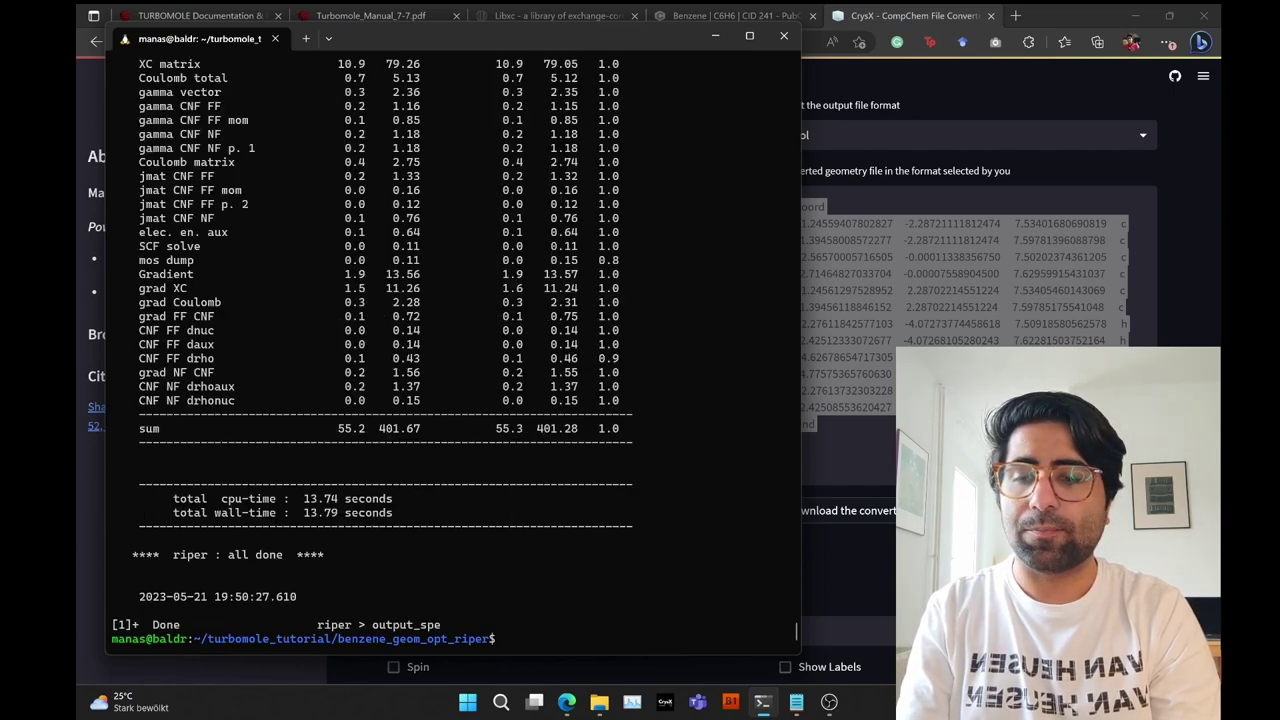
- Examine the printed riper output for the thread count, timings, SCF convergence, final energies and Fermi level statistics
scroll(361, 484, up, 15)
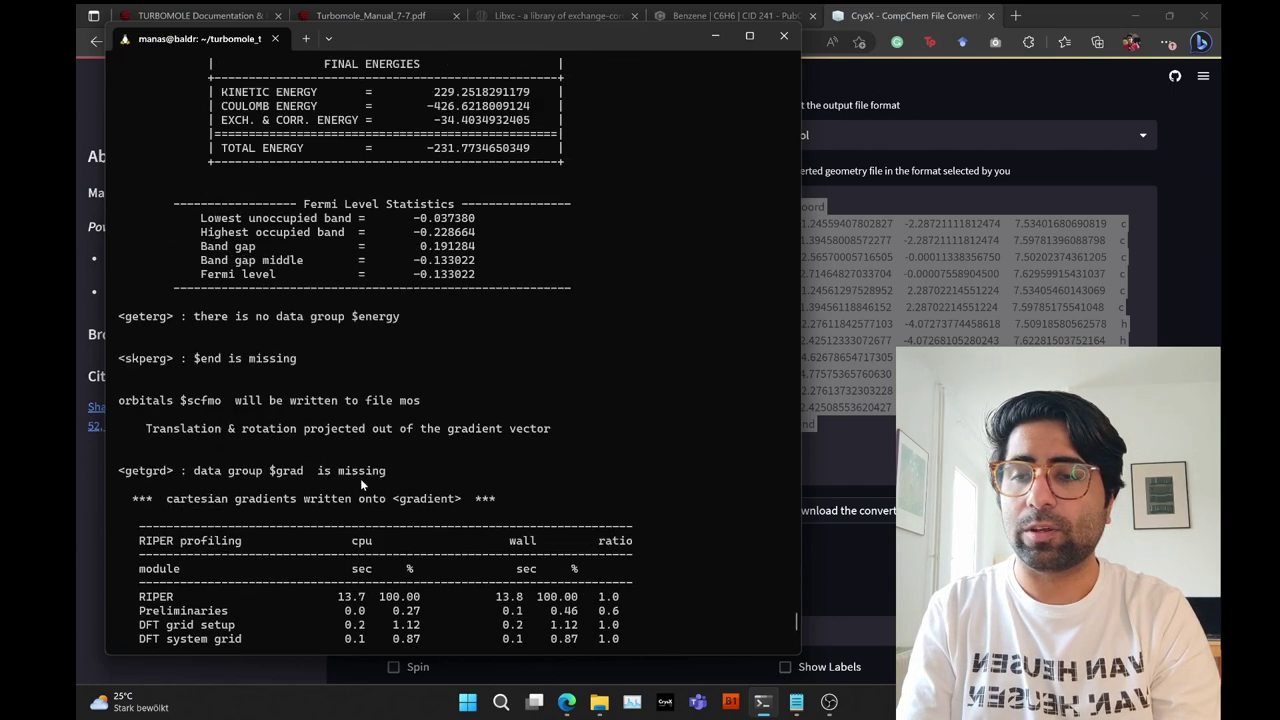
scroll(360, 478, up, 20)
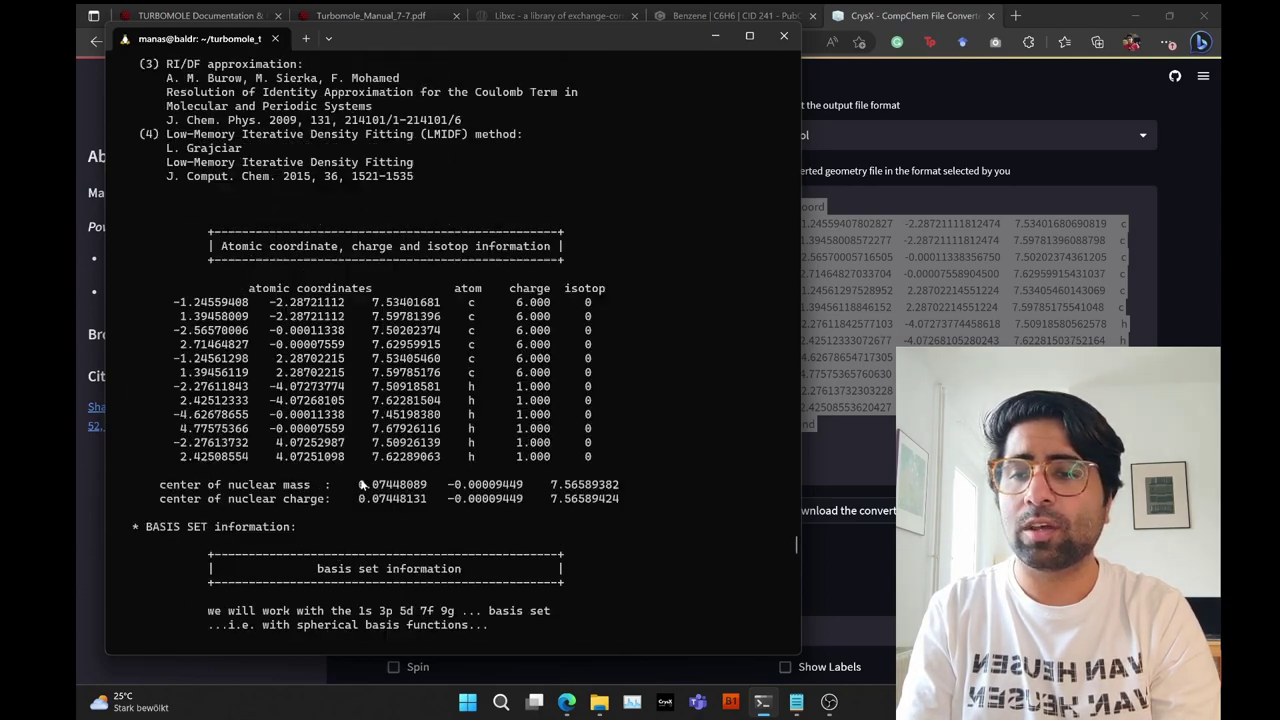
scroll(360, 480, up, 15)
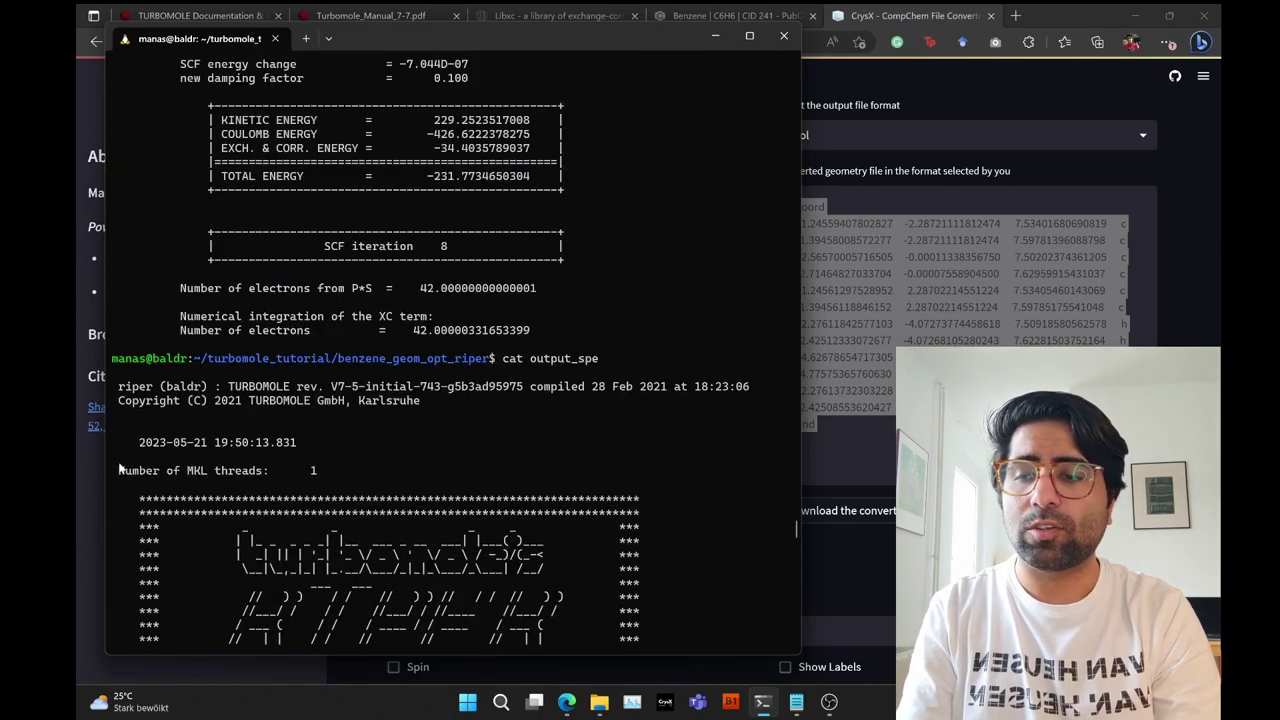
drag(119, 464, 341, 480)
scroll(340, 480, down, 20)
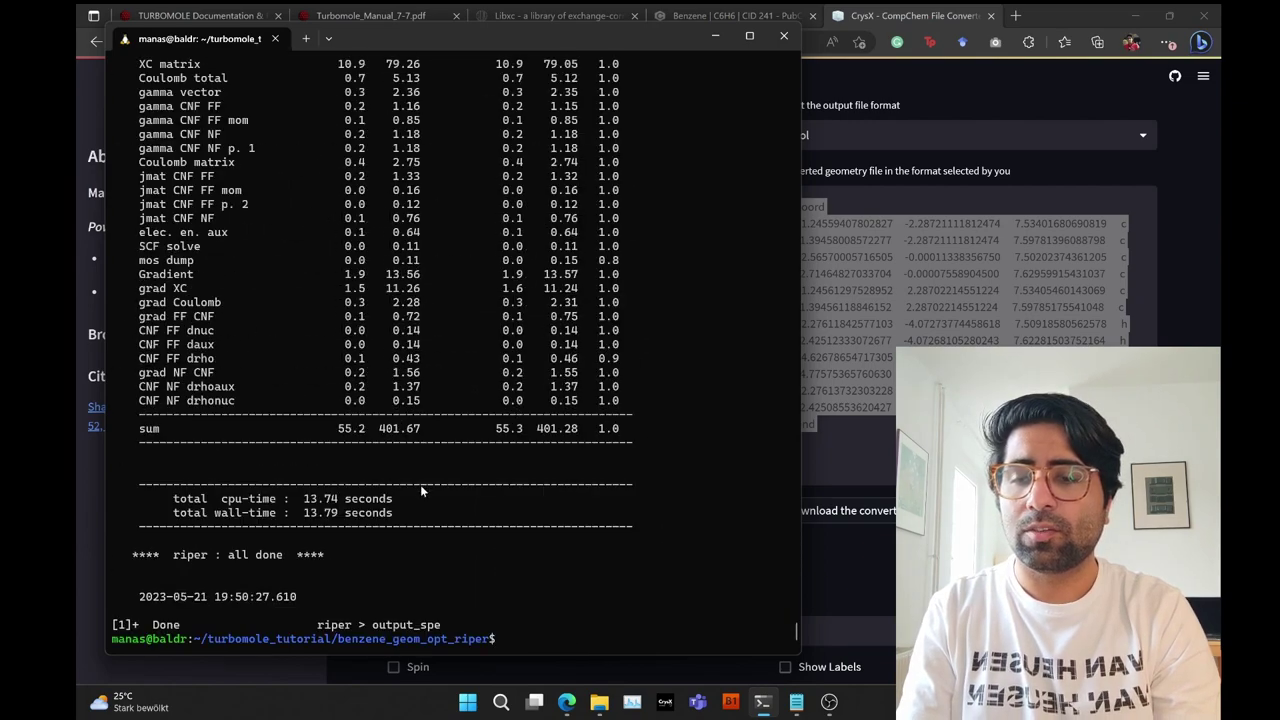
scroll(298, 500, up, 20)
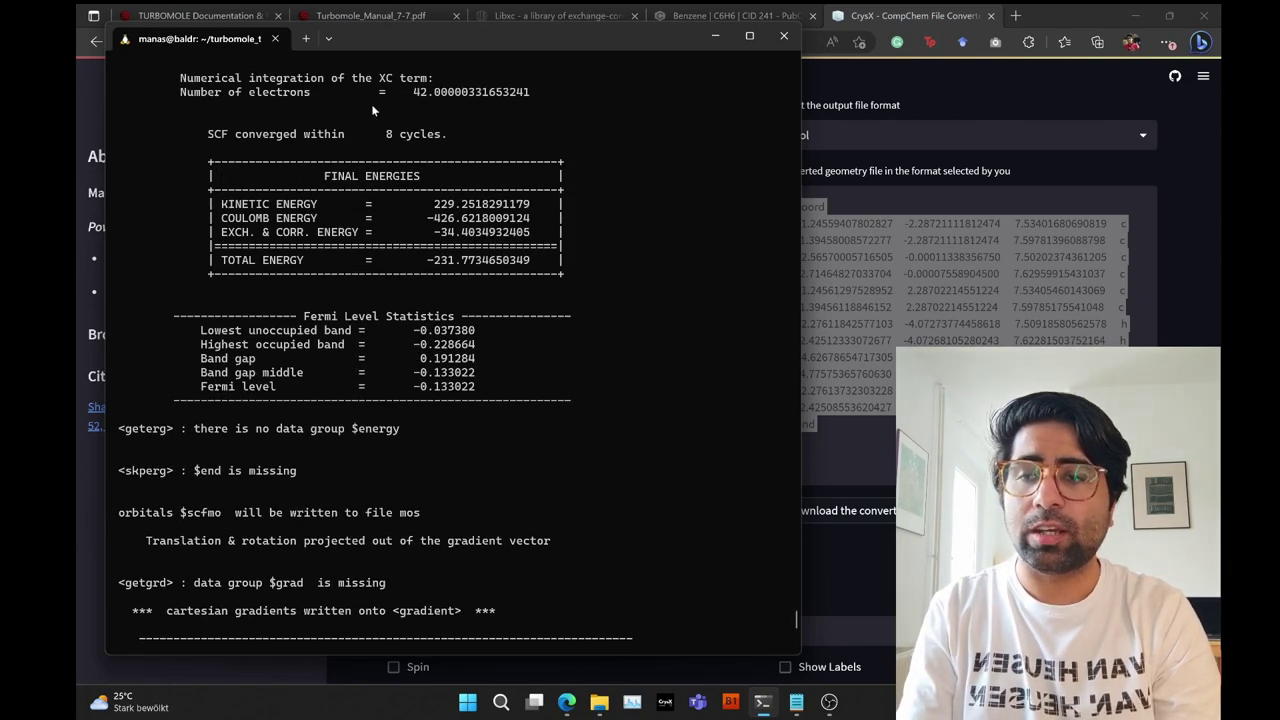
drag(376, 119, 542, 441)
key(ctrl+c)
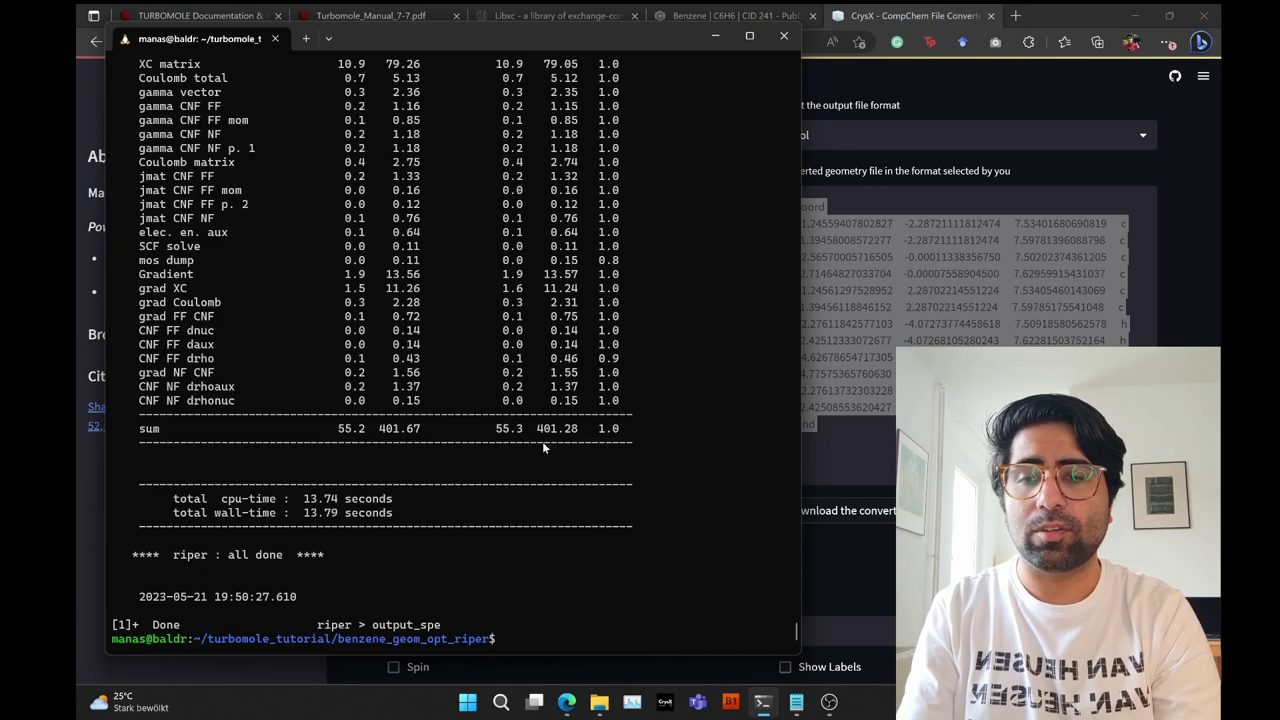
- Clear the terminal, list the folder contents and check the files generated by the riper run
text(clear)
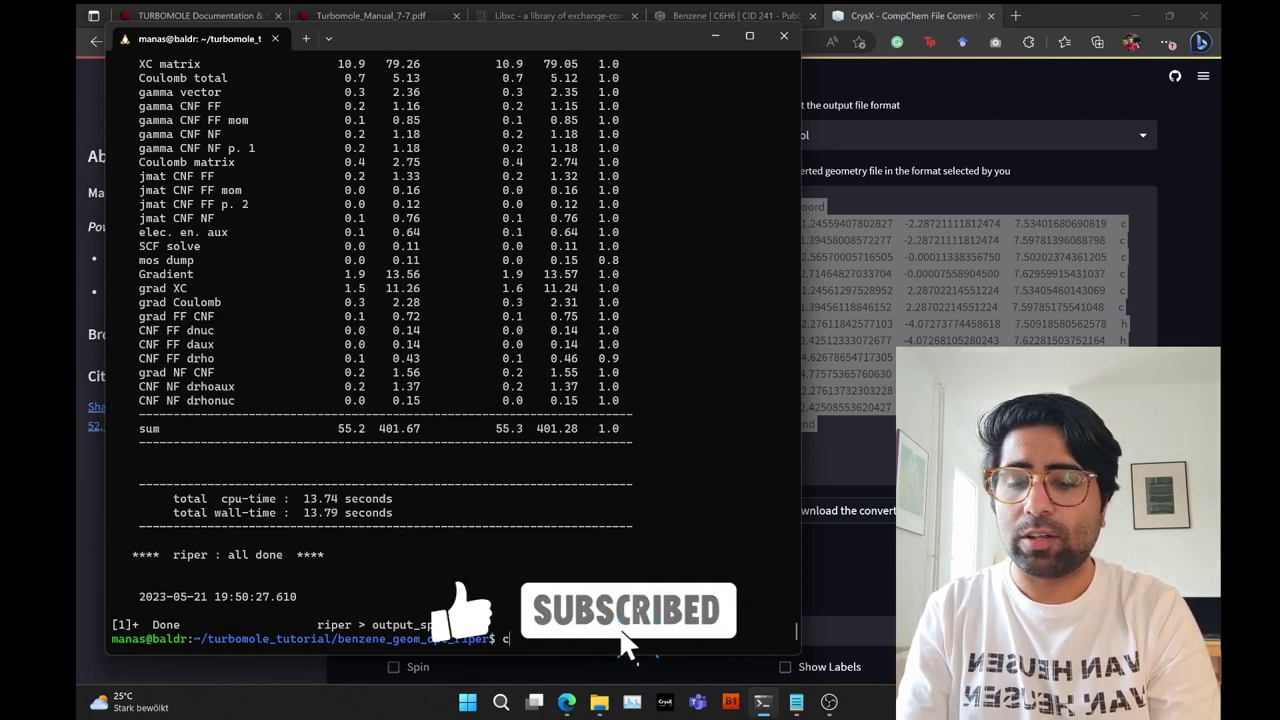
key(Return)
text(ls)
key(Return)
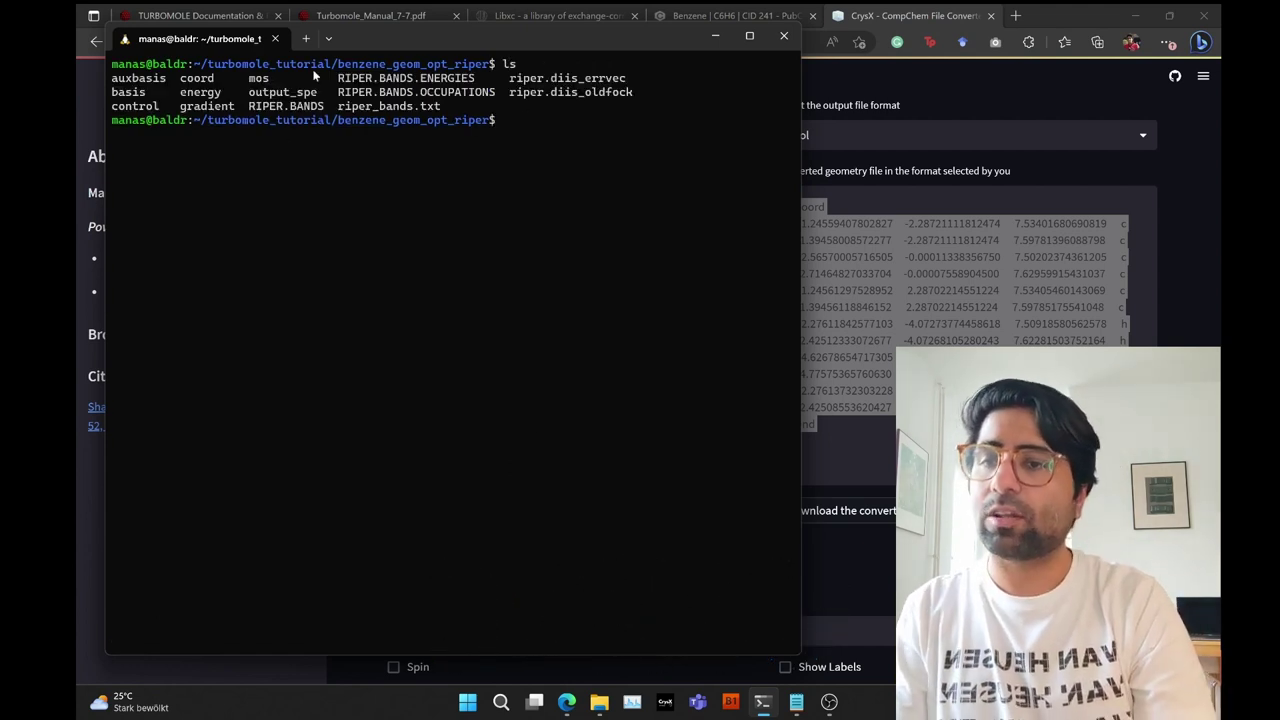
drag(335, 77, 452, 104)
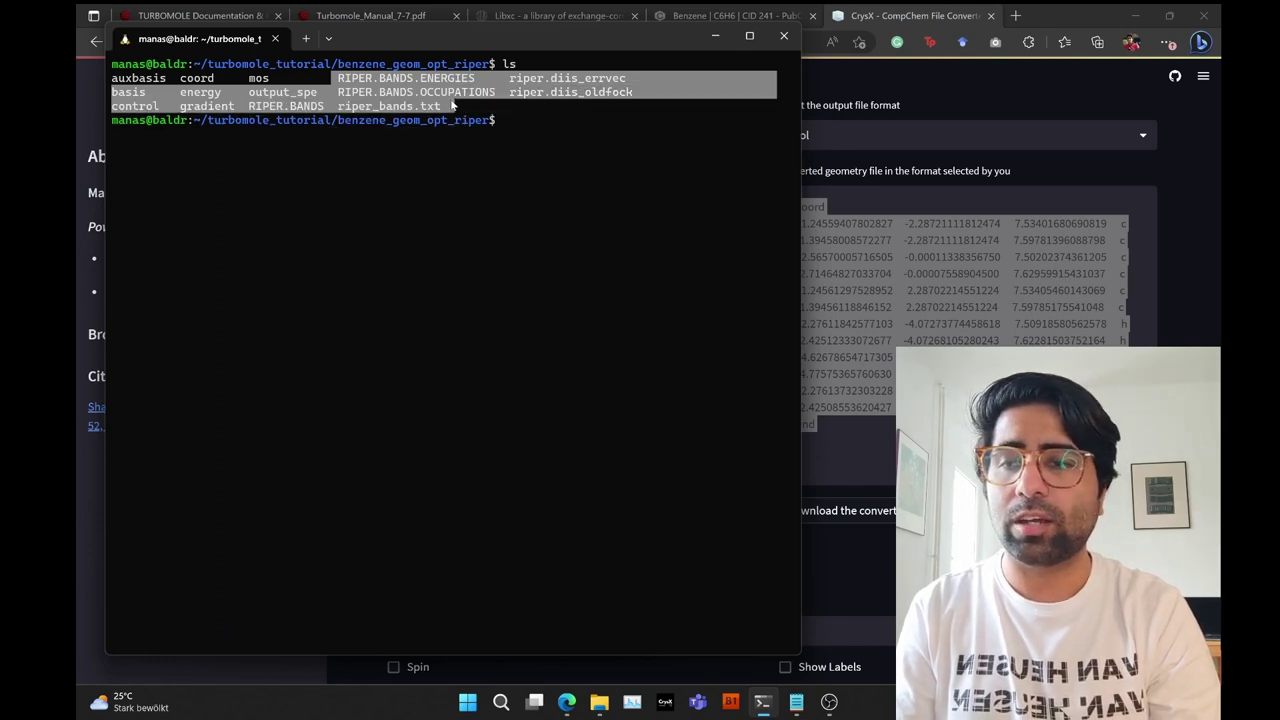
key(ctrl+c)
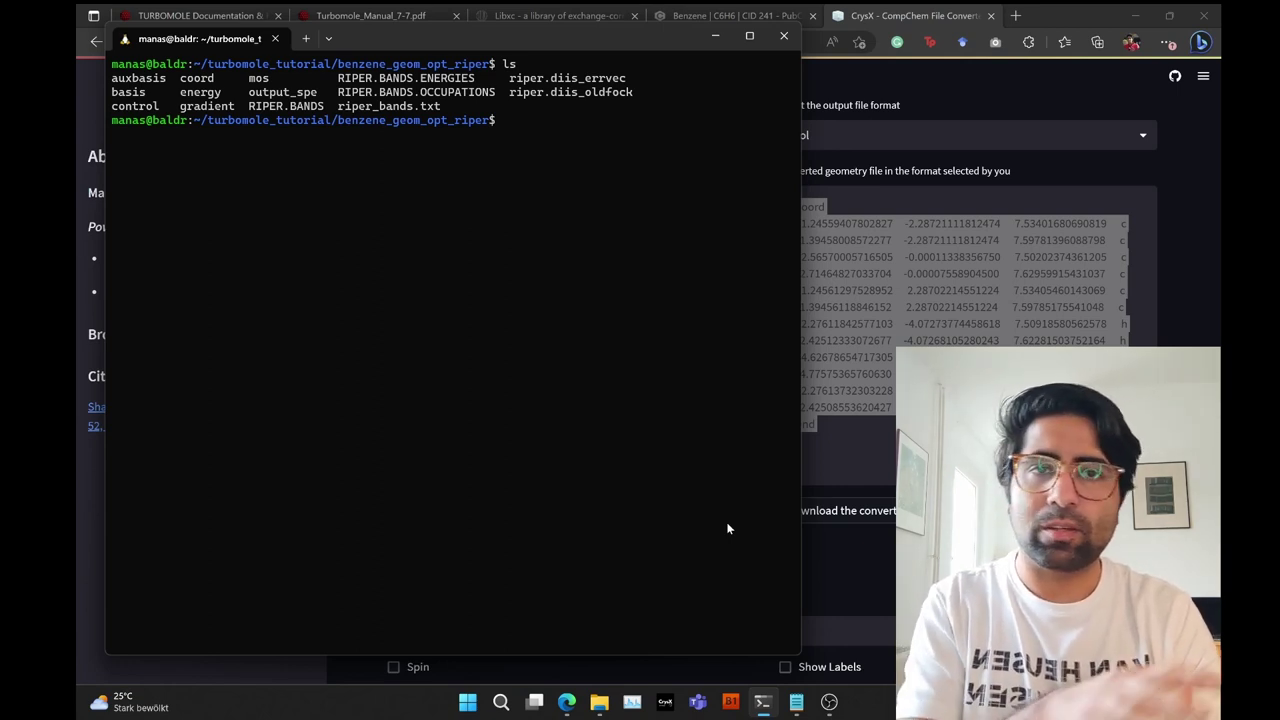
- Copy the command "jobex -np 4 -c 500 -gcart 5 -energy 7 -riper -keep" from Notepad to the terminal prompt and widen the terminal to fit it
click(805, 710)
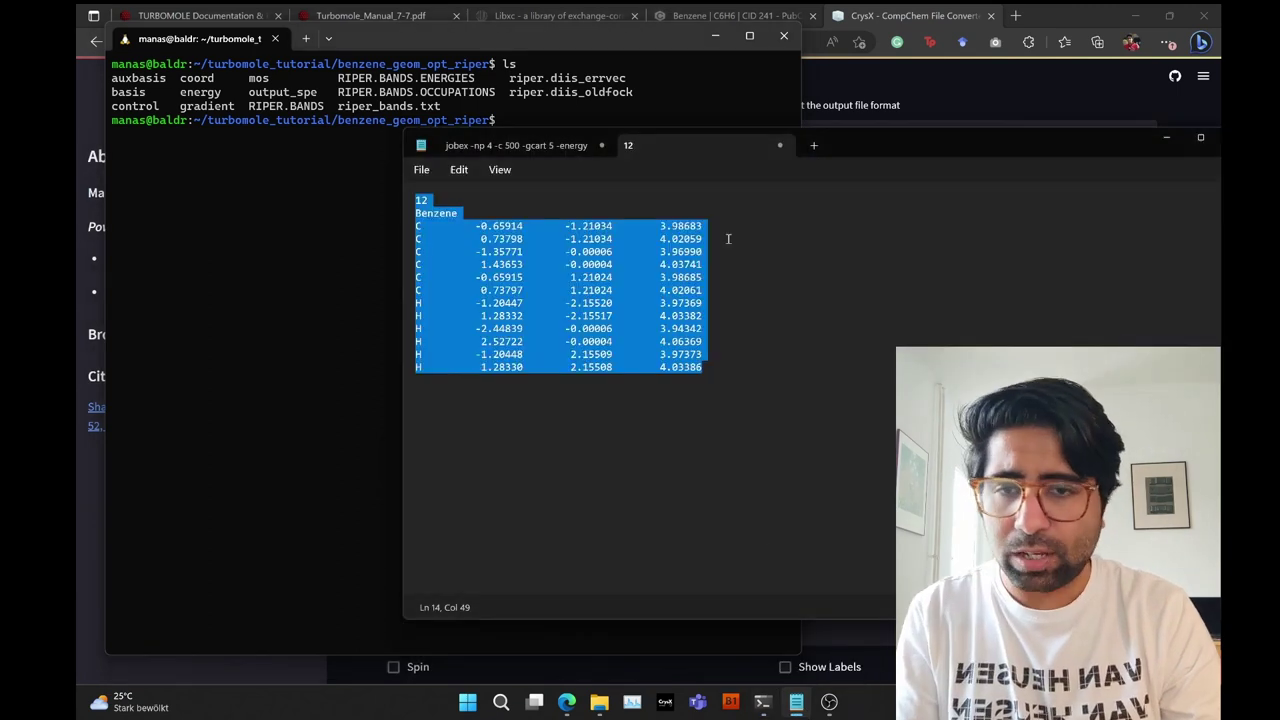
click(563, 143)
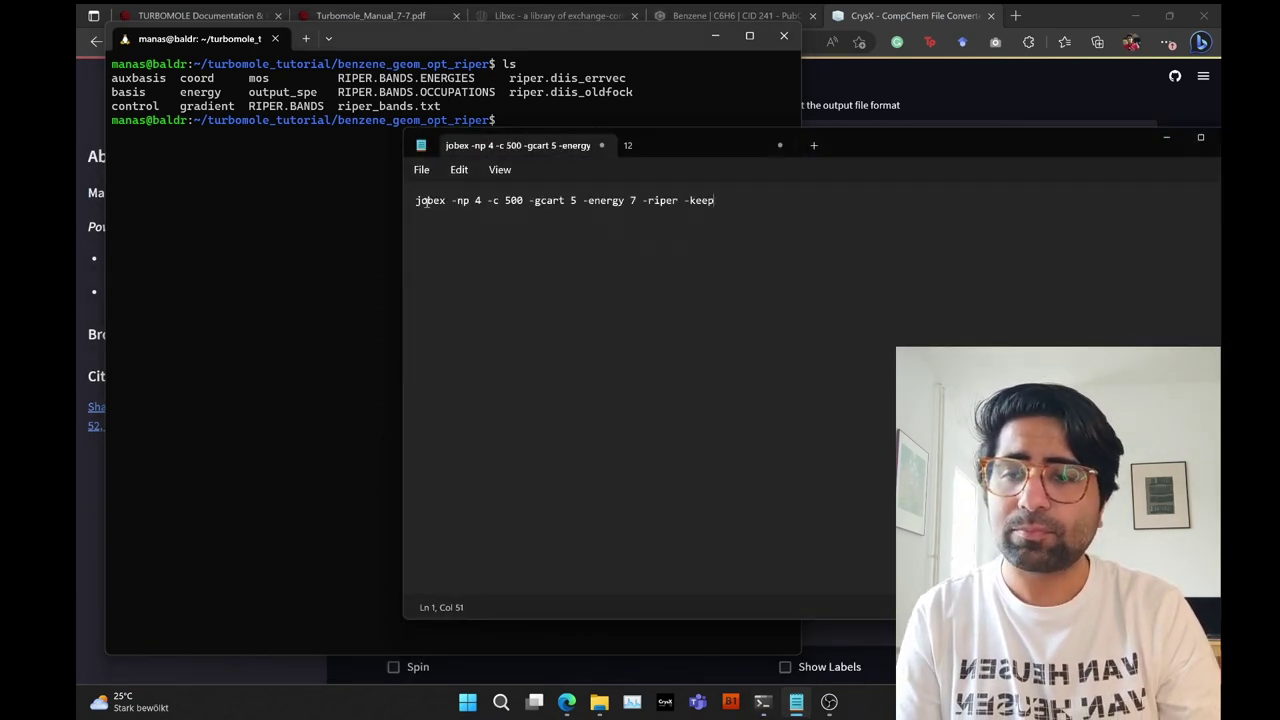
drag(415, 200, 714, 201)
click(365, 192)
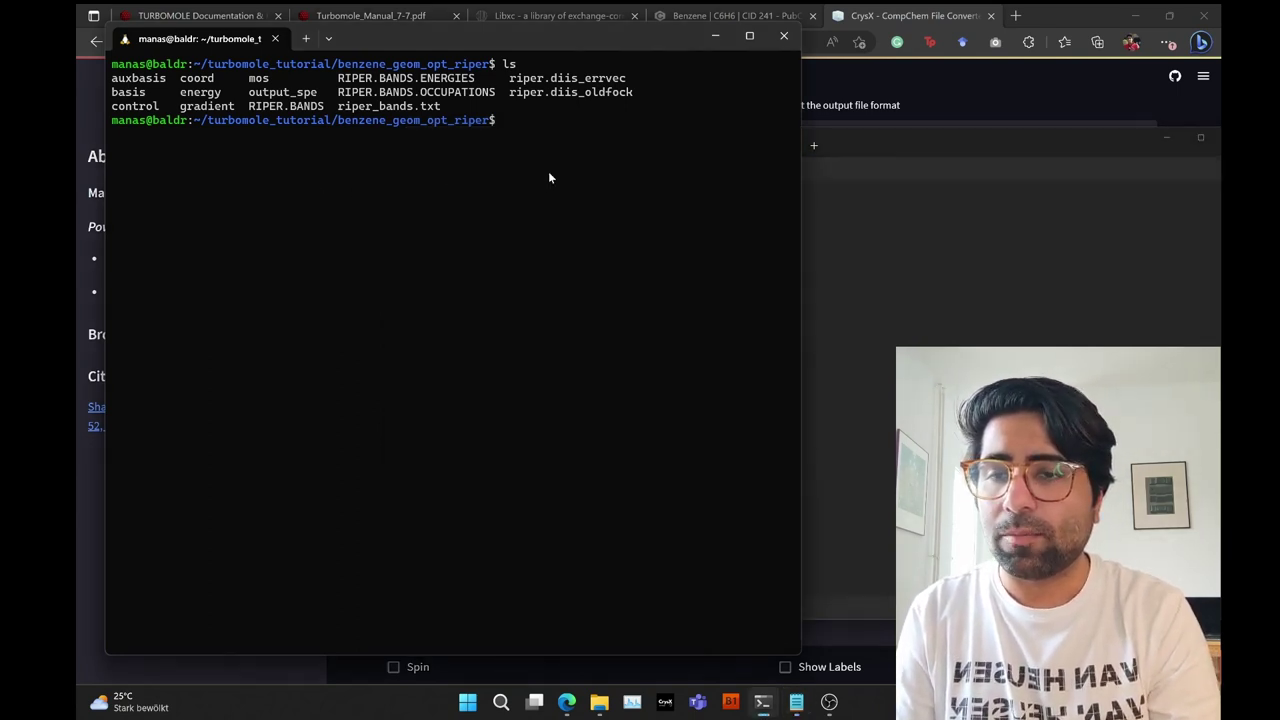
key(ctrl+v)
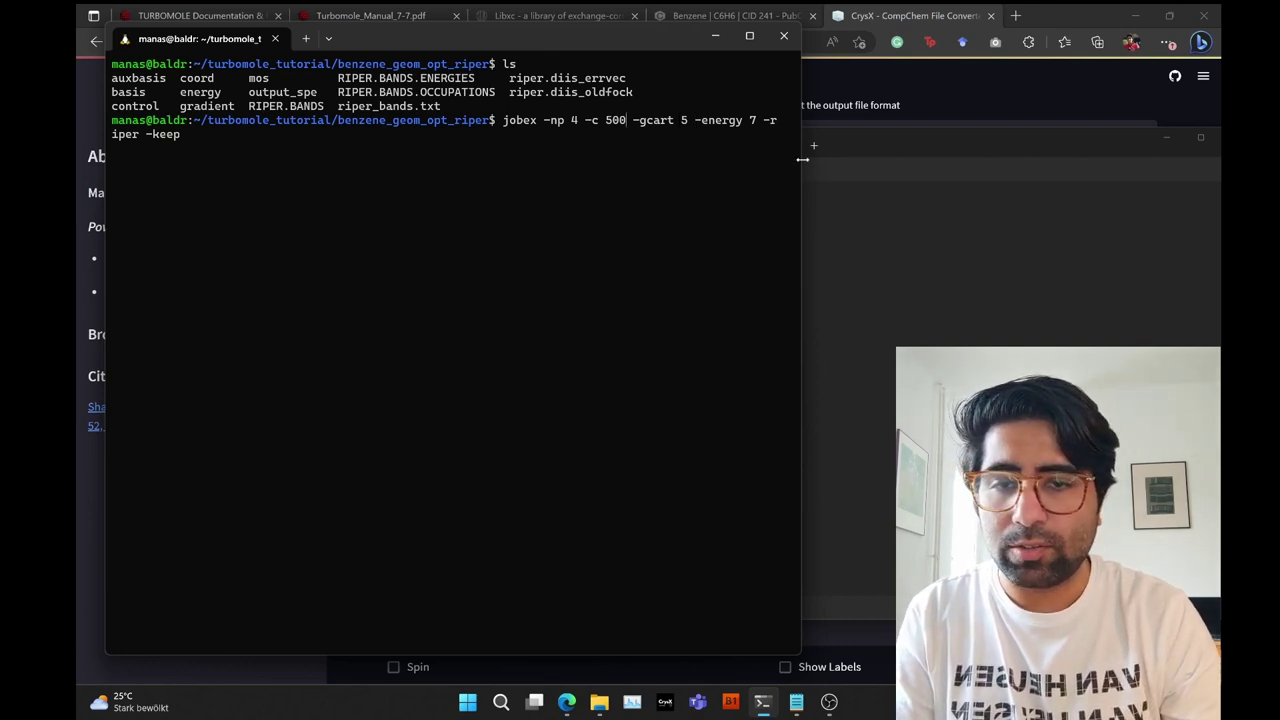
drag(802, 159, 931, 165)
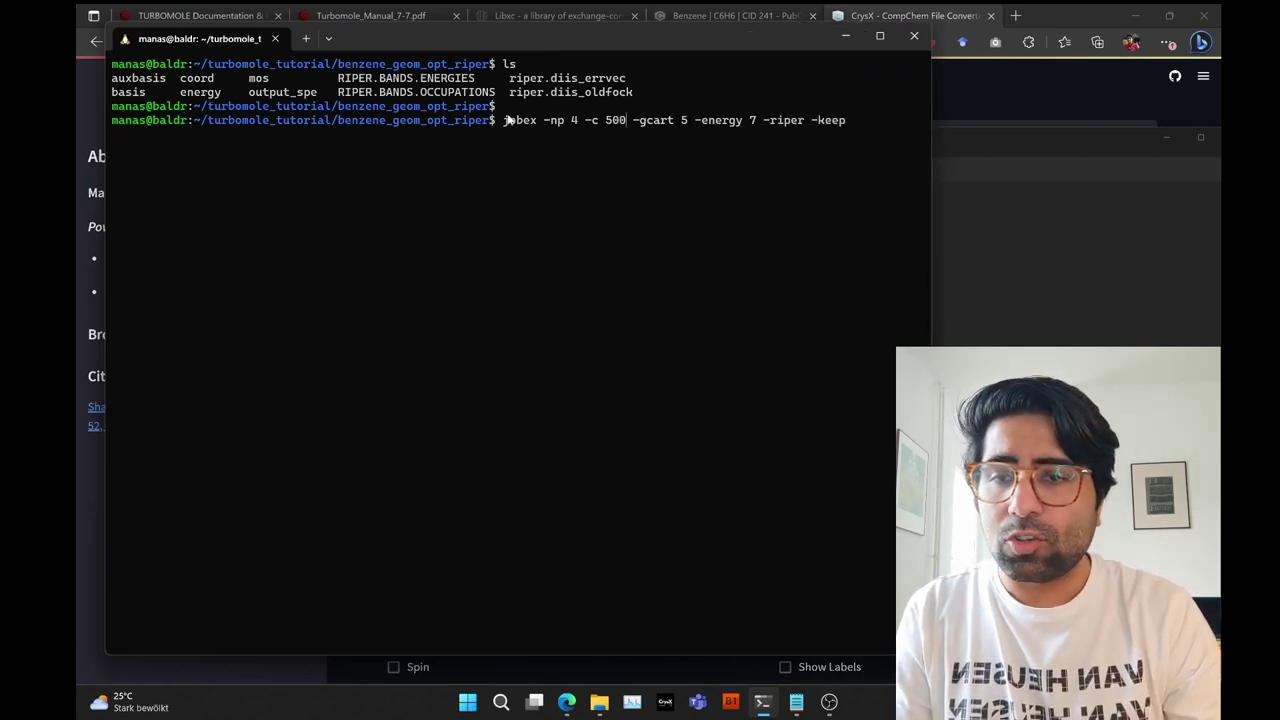
- Review the jobex command's processor count, cycle limit, gradient convergence and energy convergence options
drag(504, 120, 575, 123)
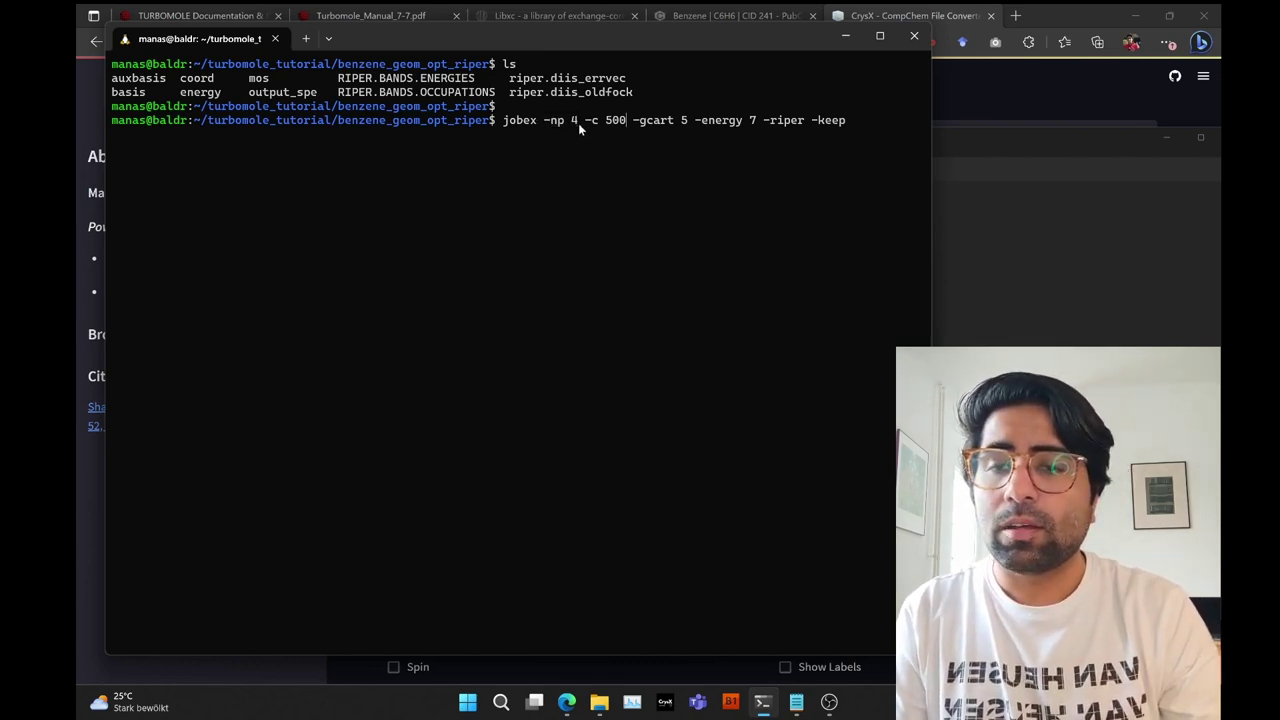
drag(586, 123, 622, 127)
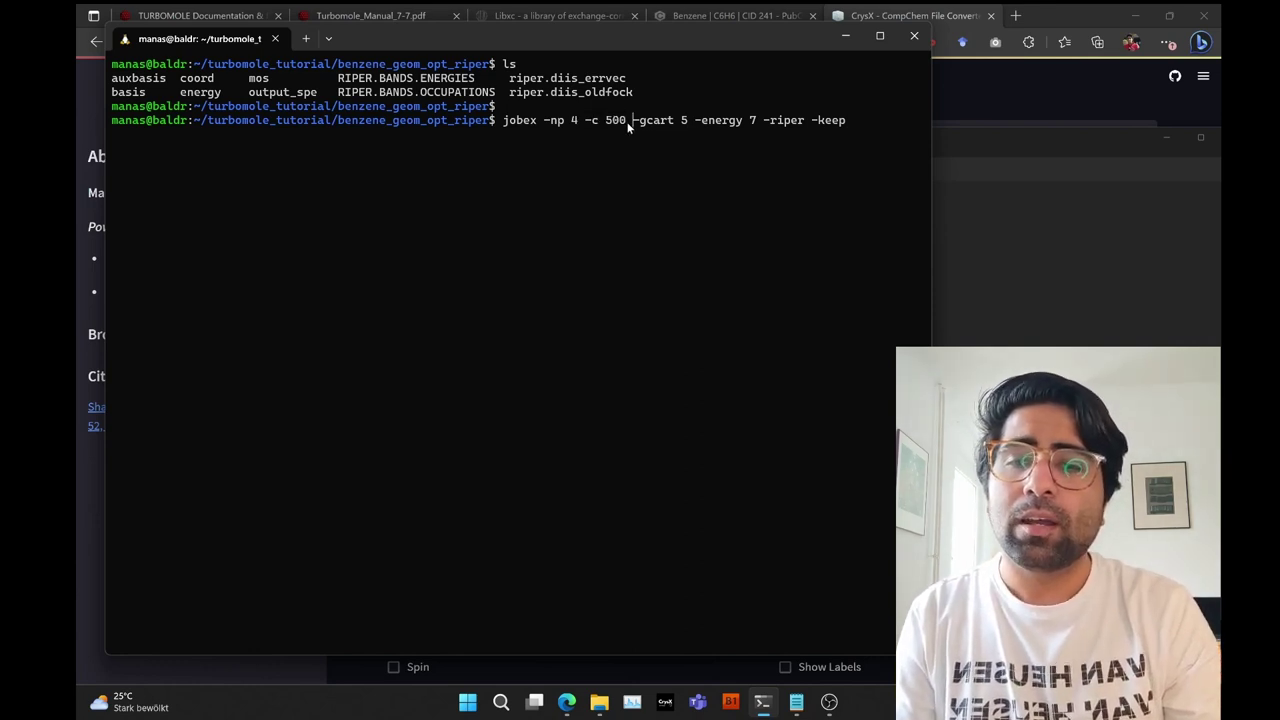
drag(633, 126, 677, 122)
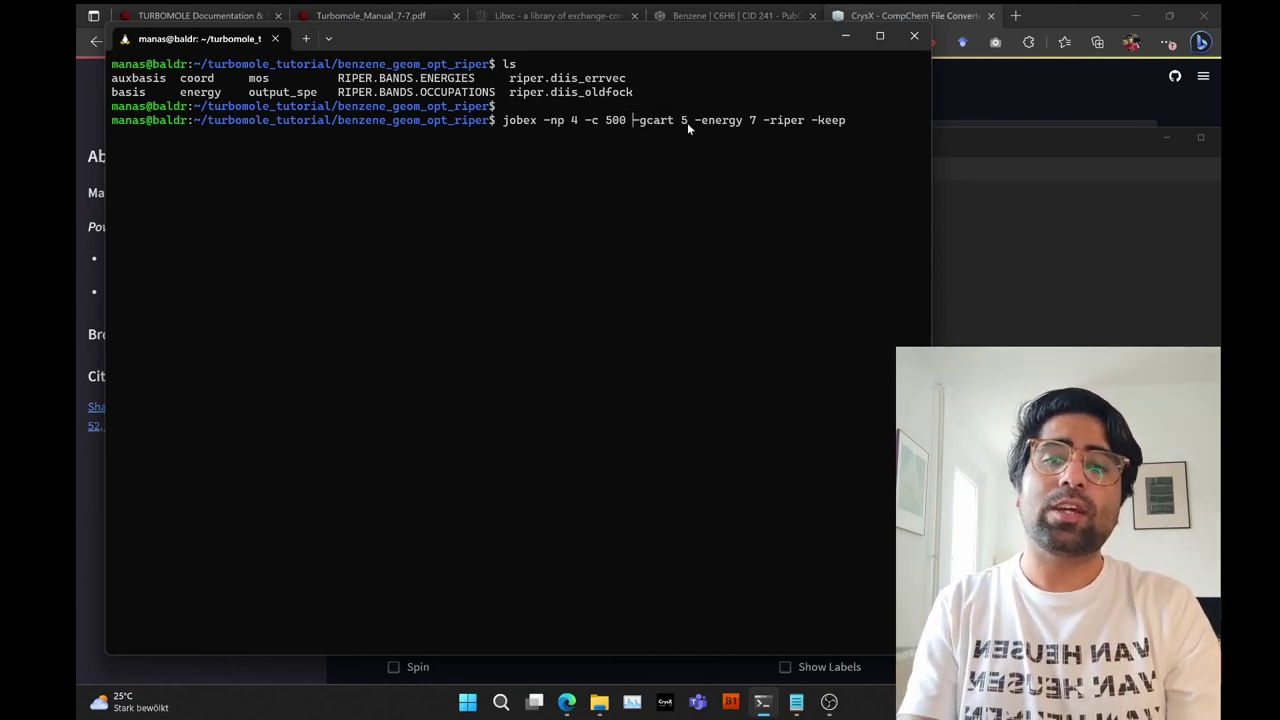
drag(687, 122, 637, 127)
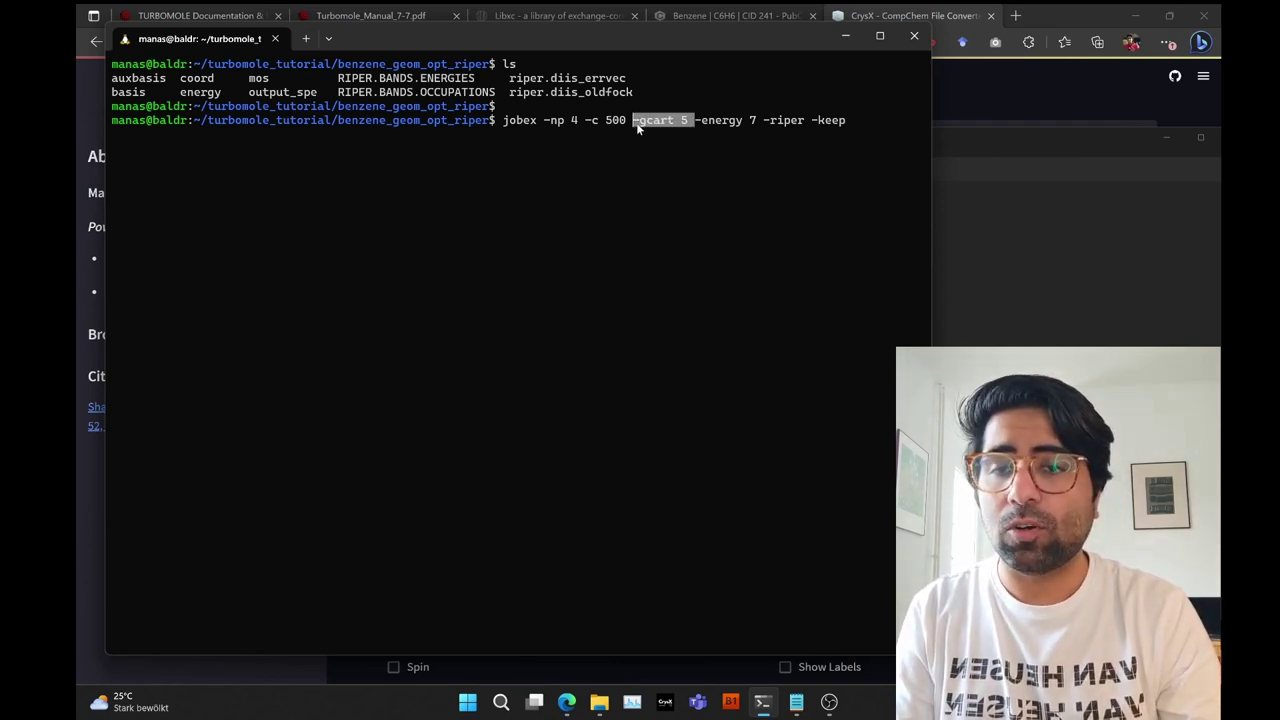
click(664, 125)
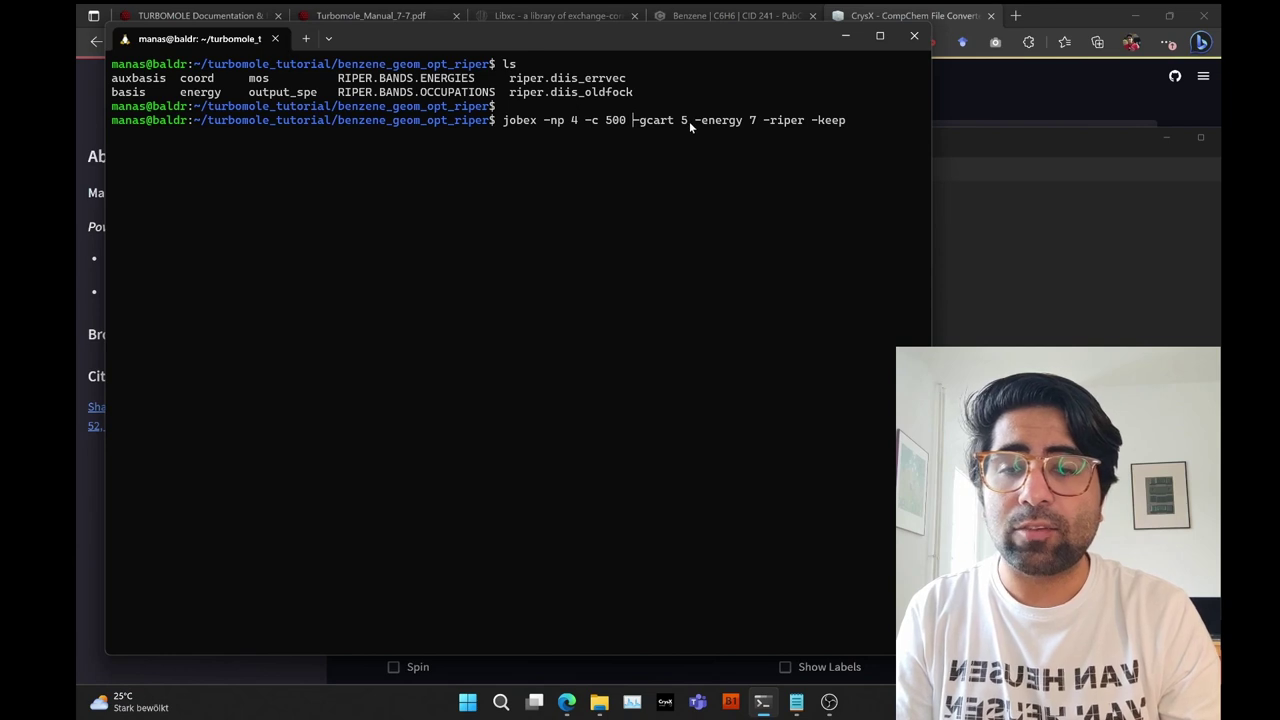
drag(673, 120, 636, 130)
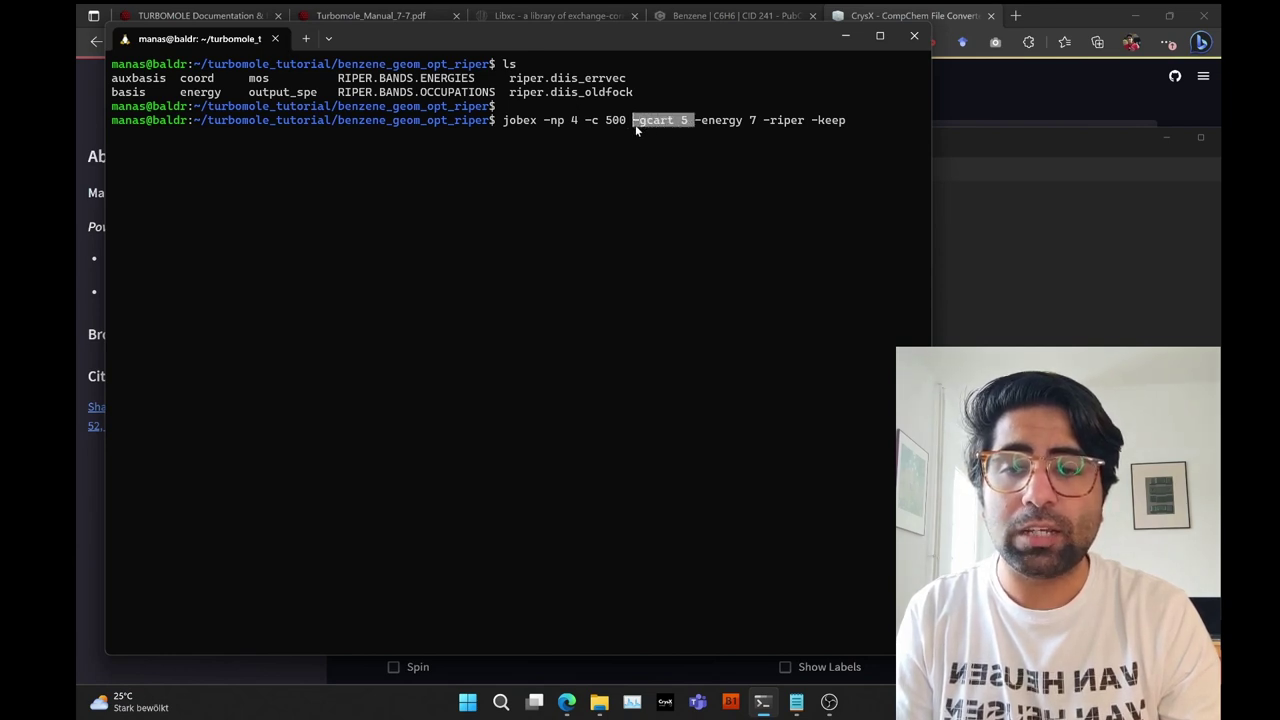
click(689, 123)
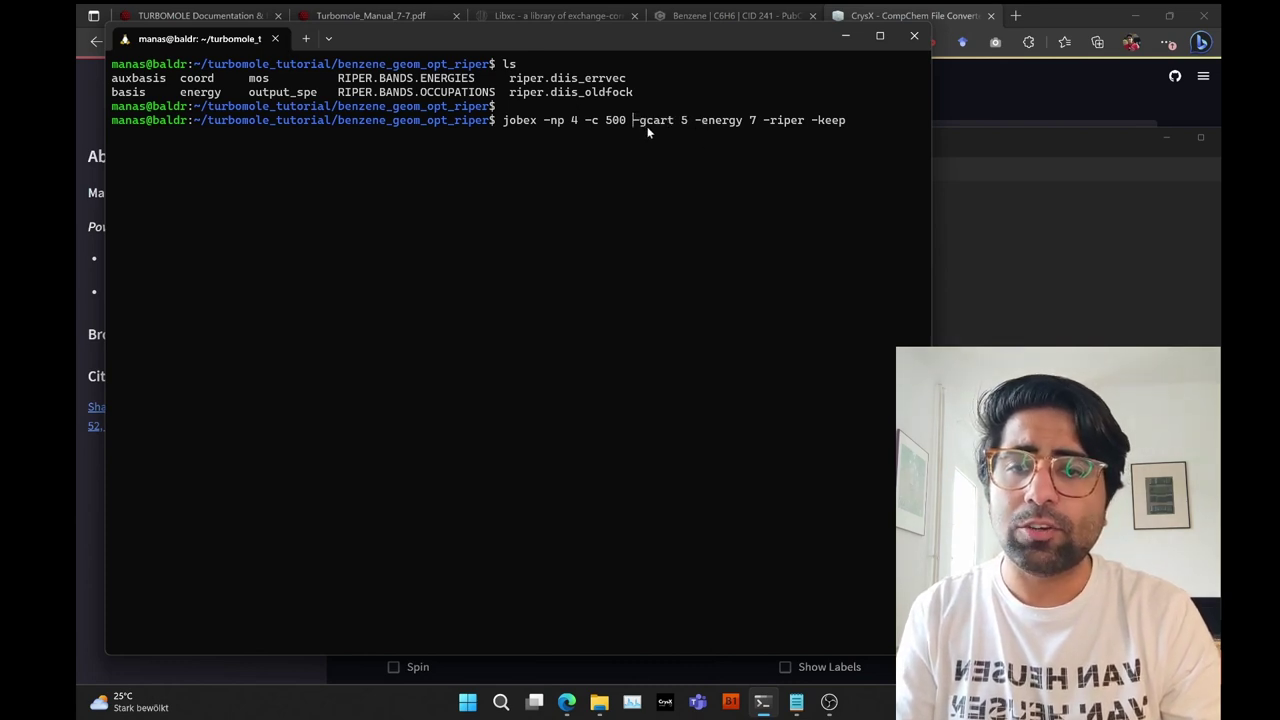
drag(695, 121, 755, 124)
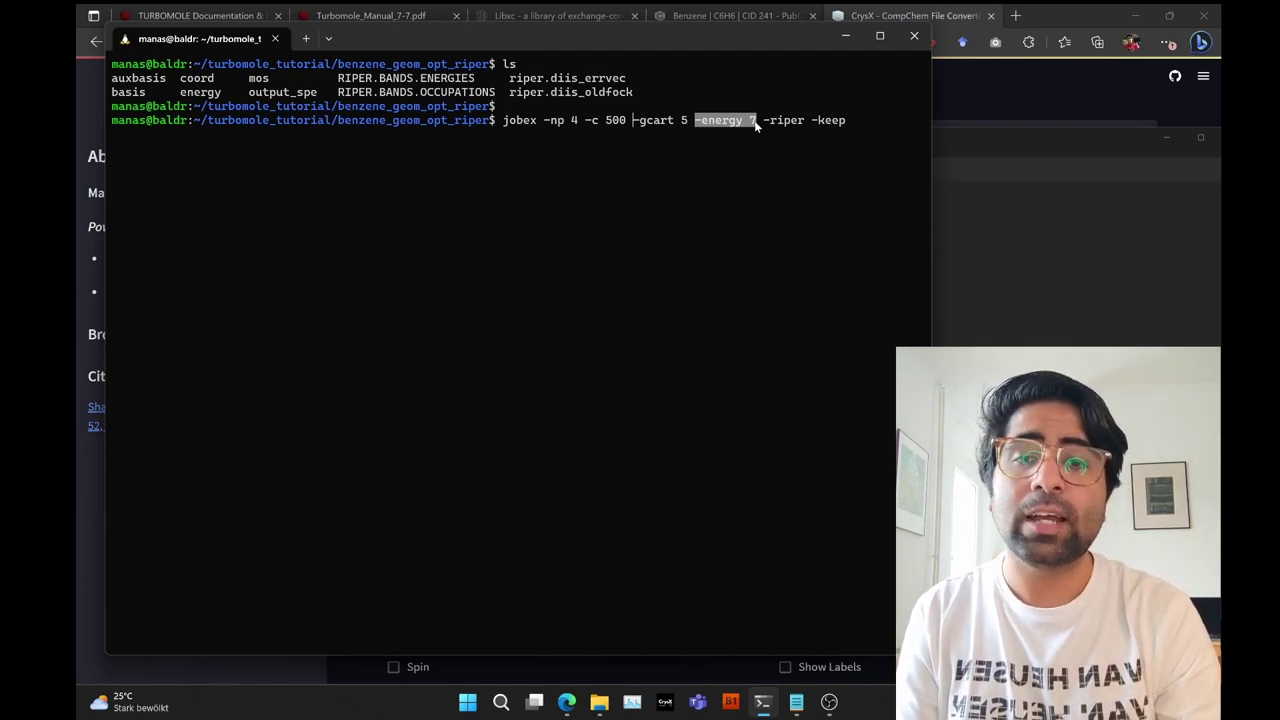
- Review the jobex command's -riper and -keep options, and read through the complete command line once more
drag(759, 122, 805, 122)
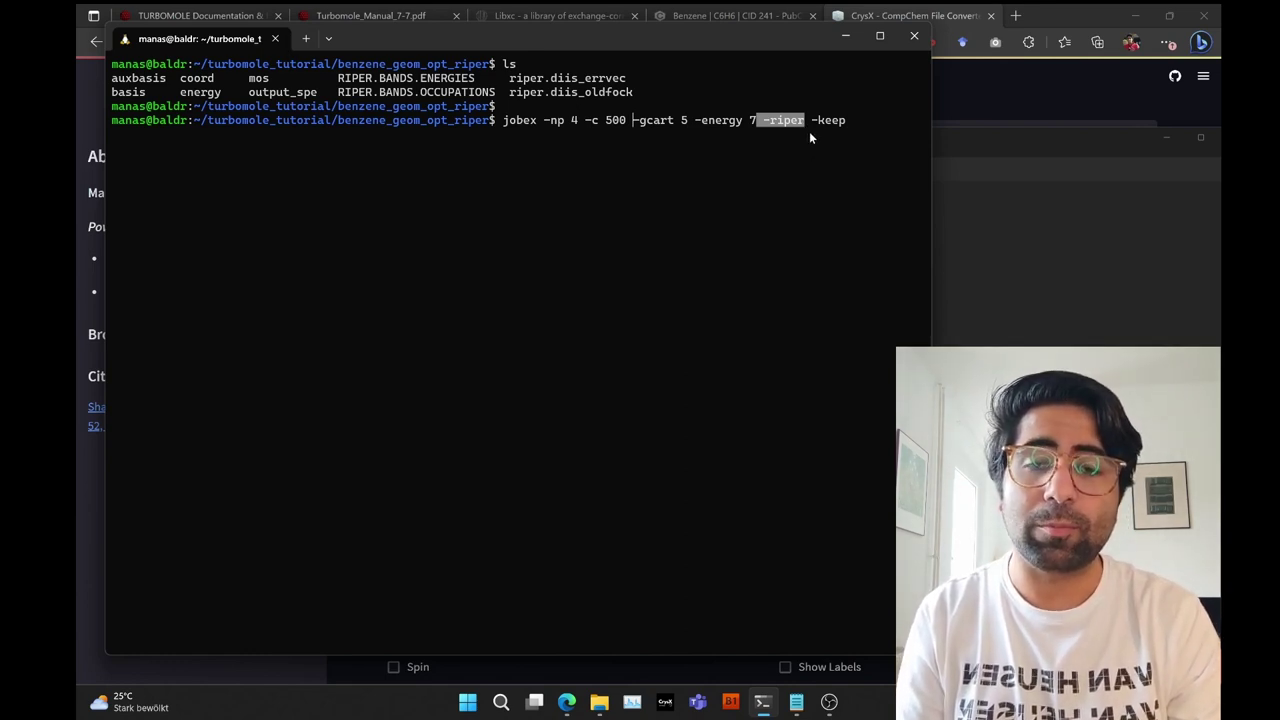
drag(812, 120, 849, 121)
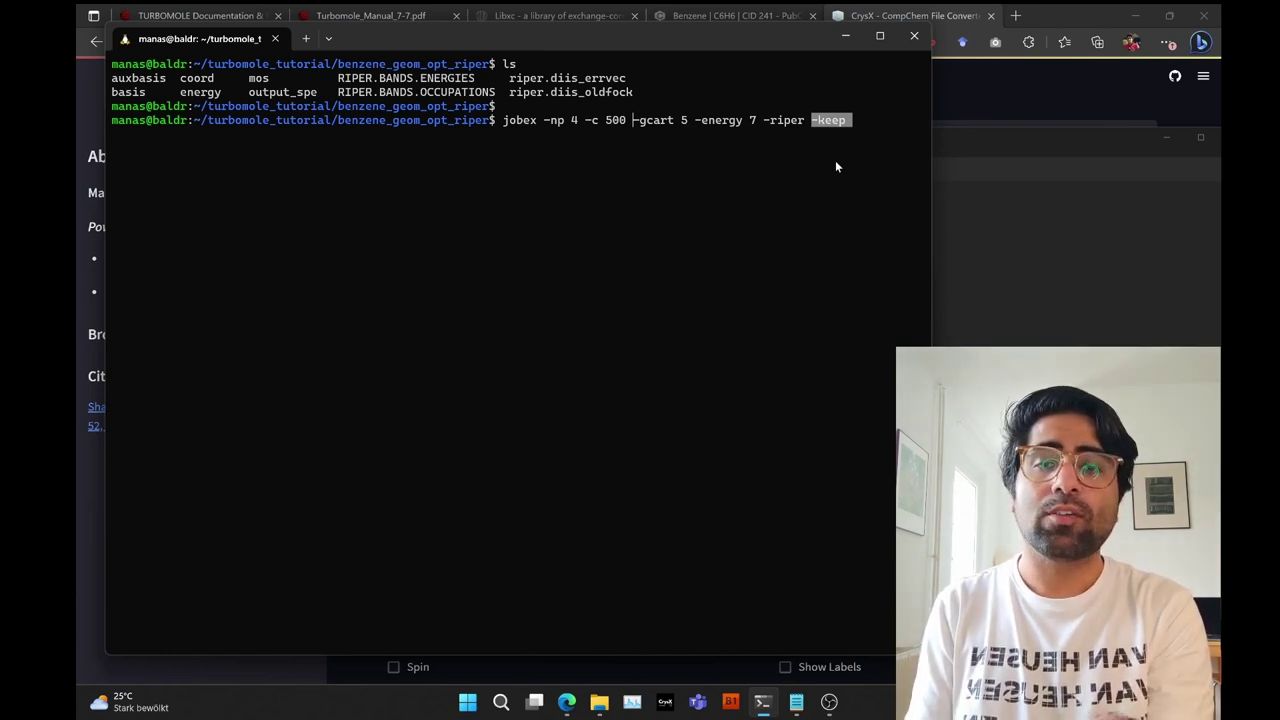
double_click(812, 122)
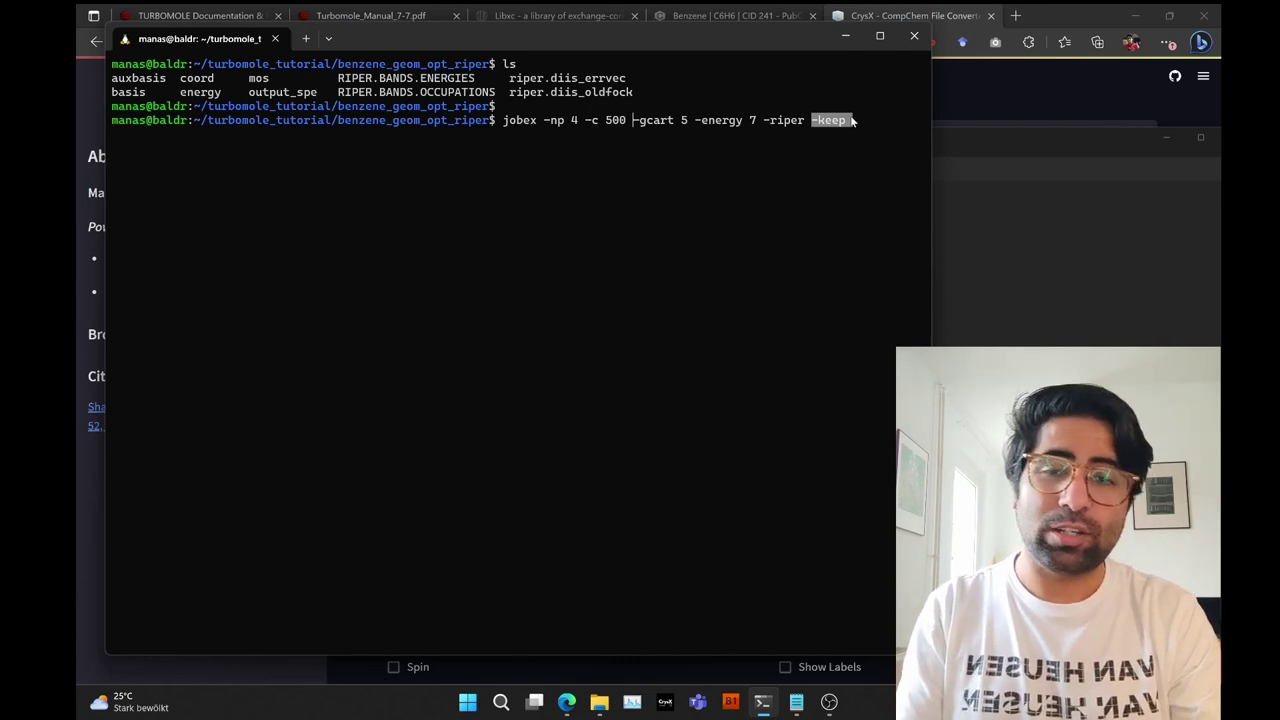
click(841, 130)
drag(812, 120, 846, 122)
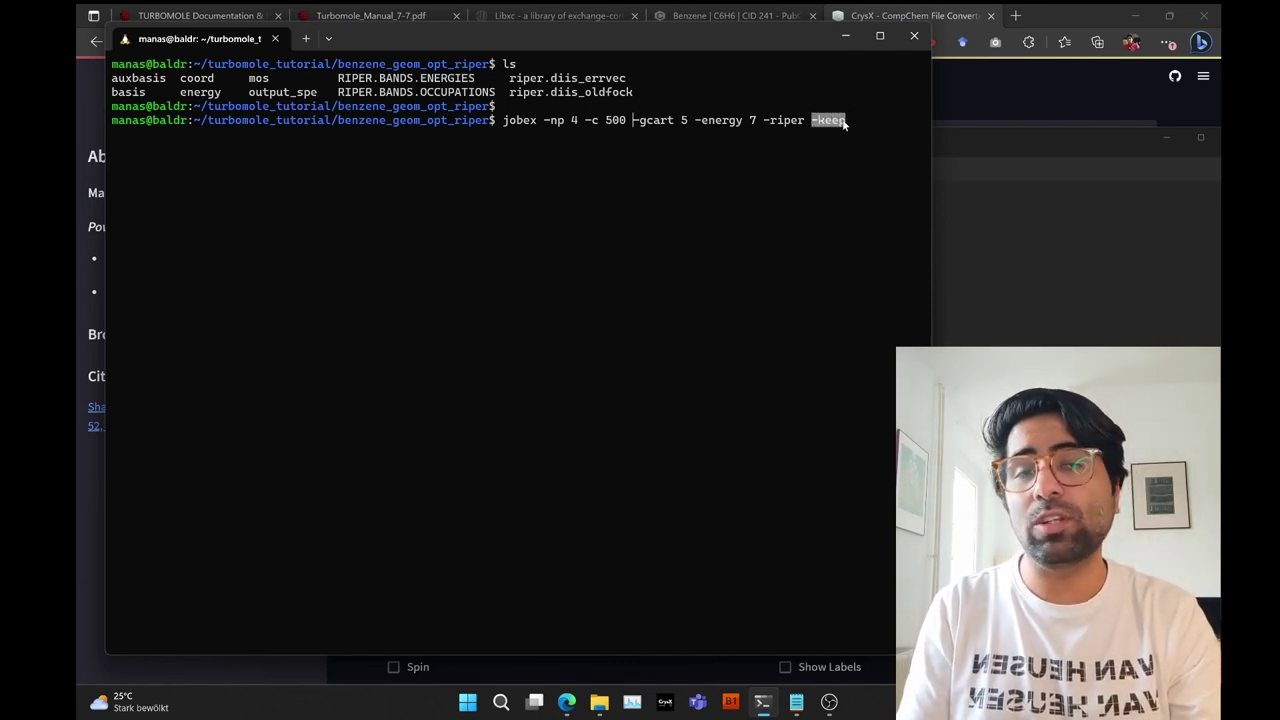
click(845, 122)
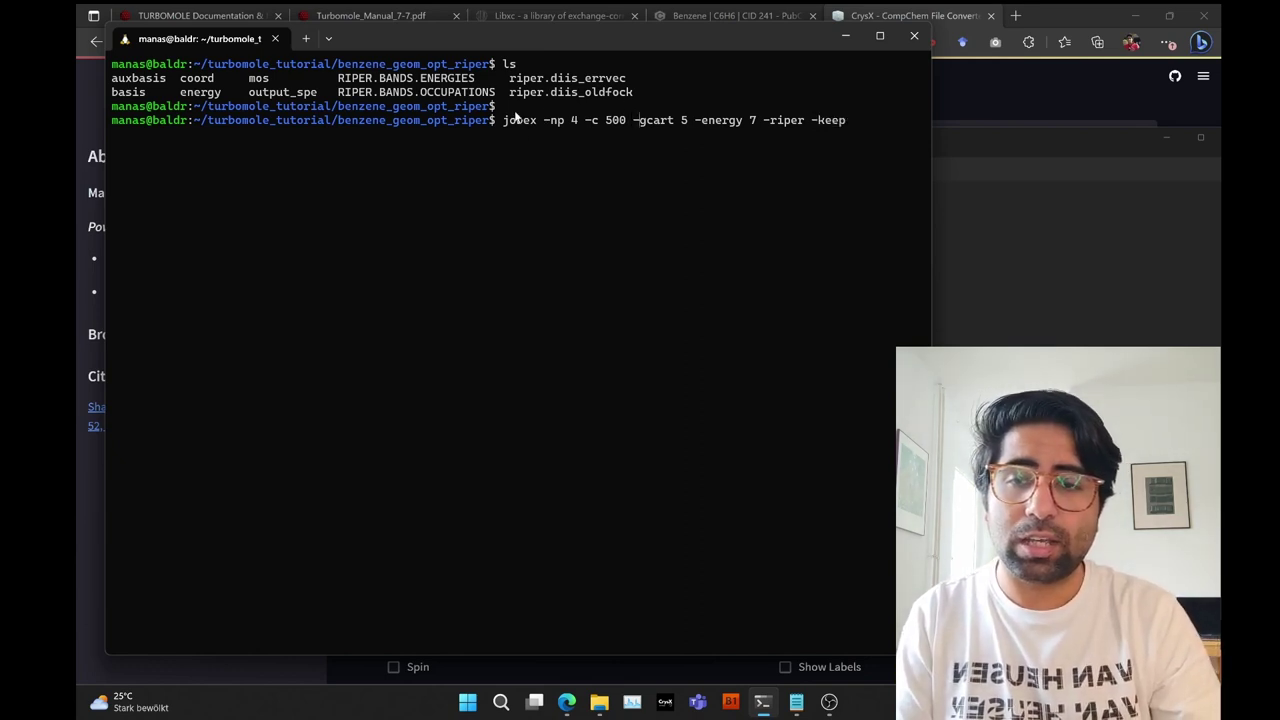
drag(505, 120, 843, 124)
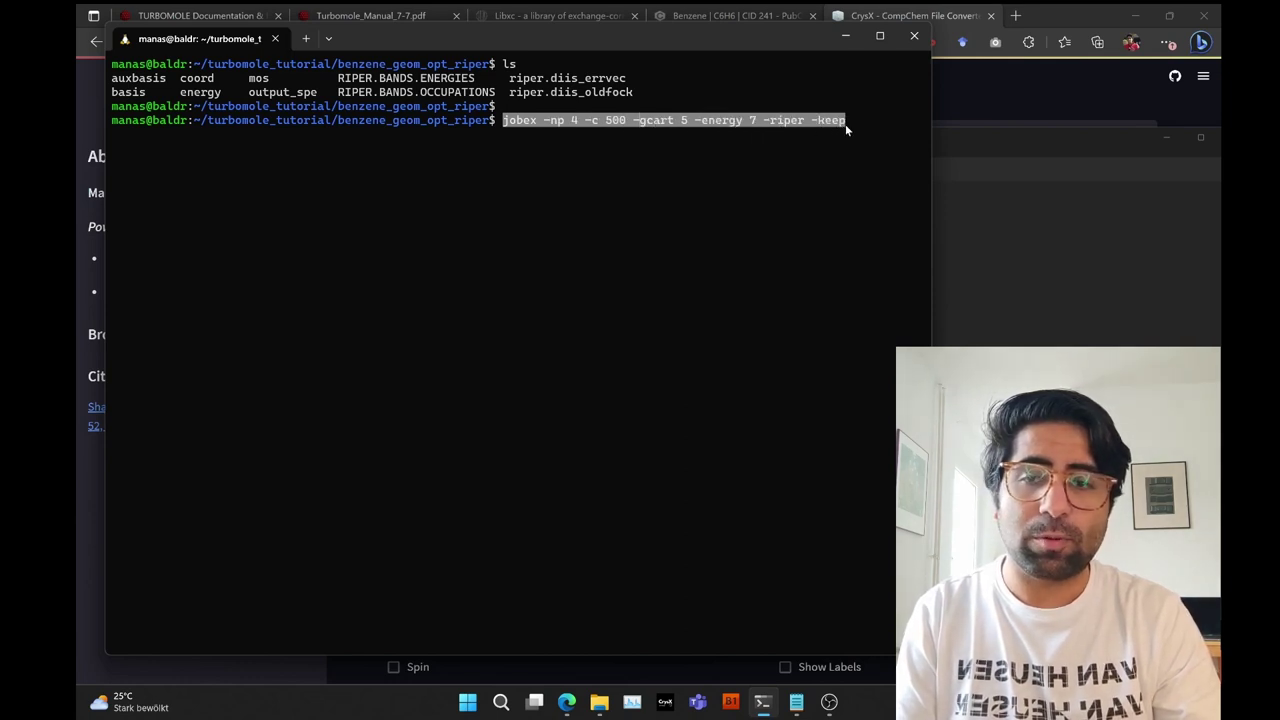
click(815, 157)
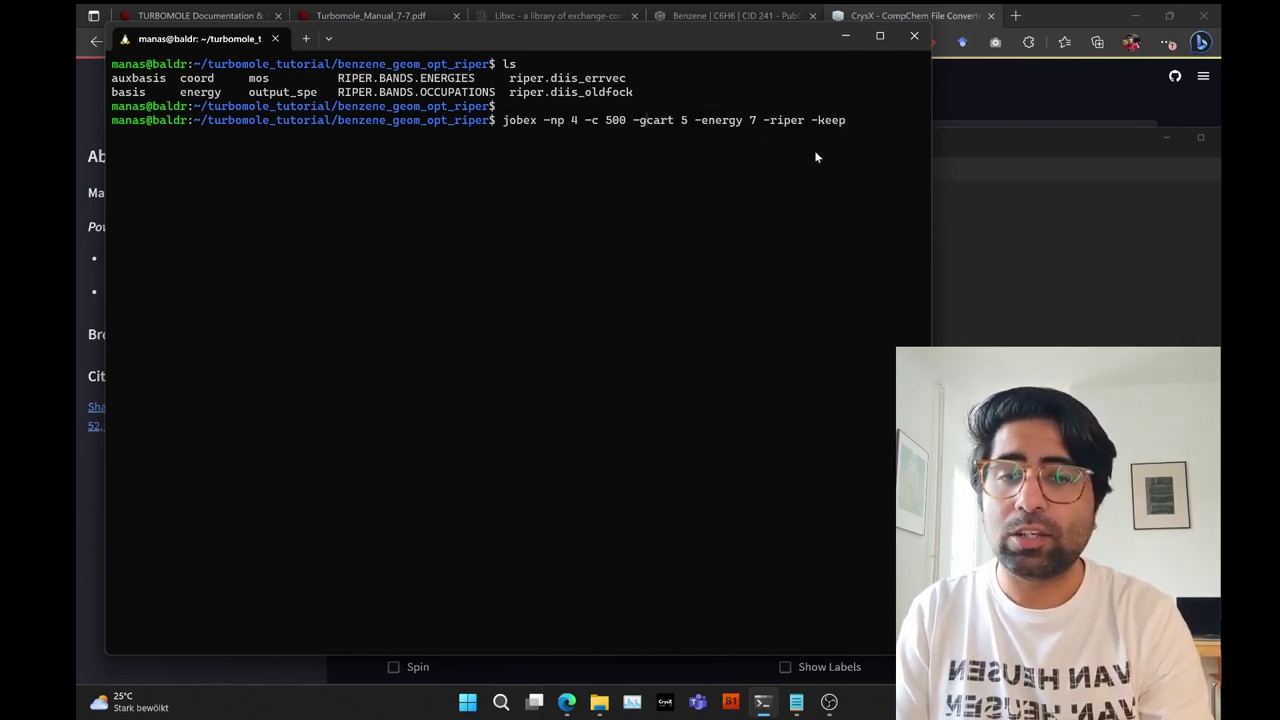
- Append "> output_jobex &" to the jobex command, widen the terminal to fit it, and launch the optimization in the background
key(Tab)
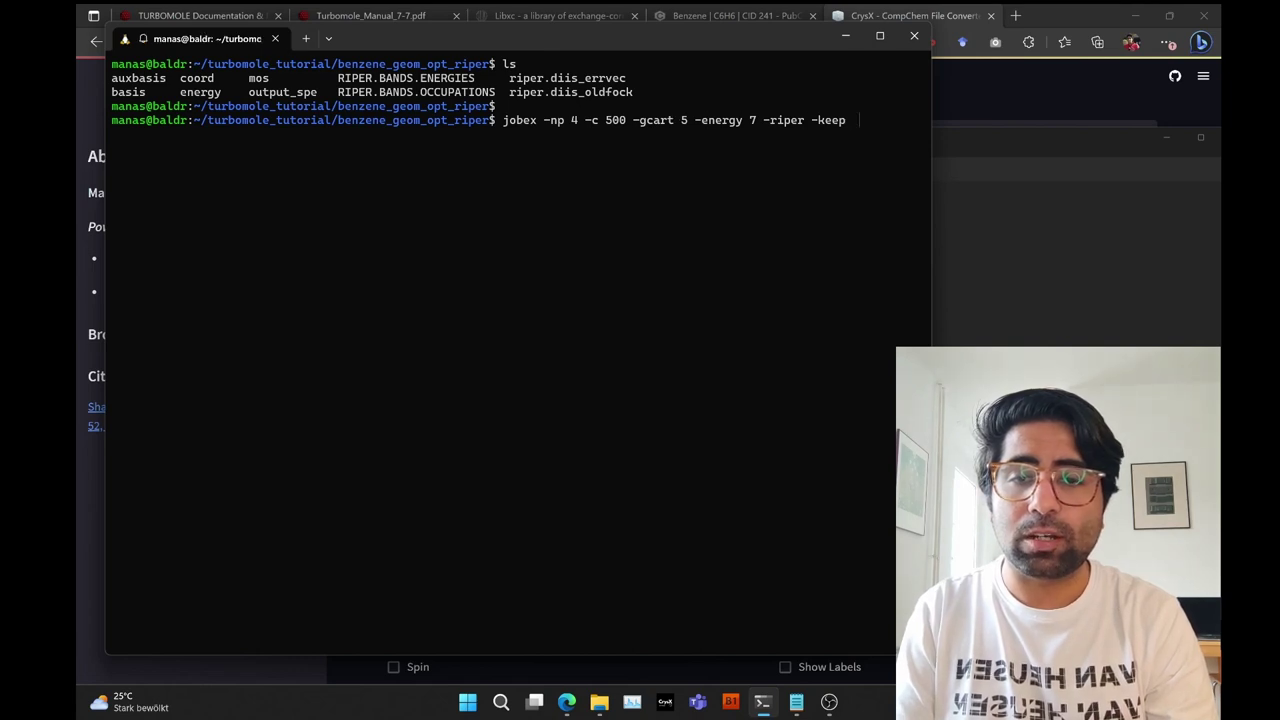
text(> ou)
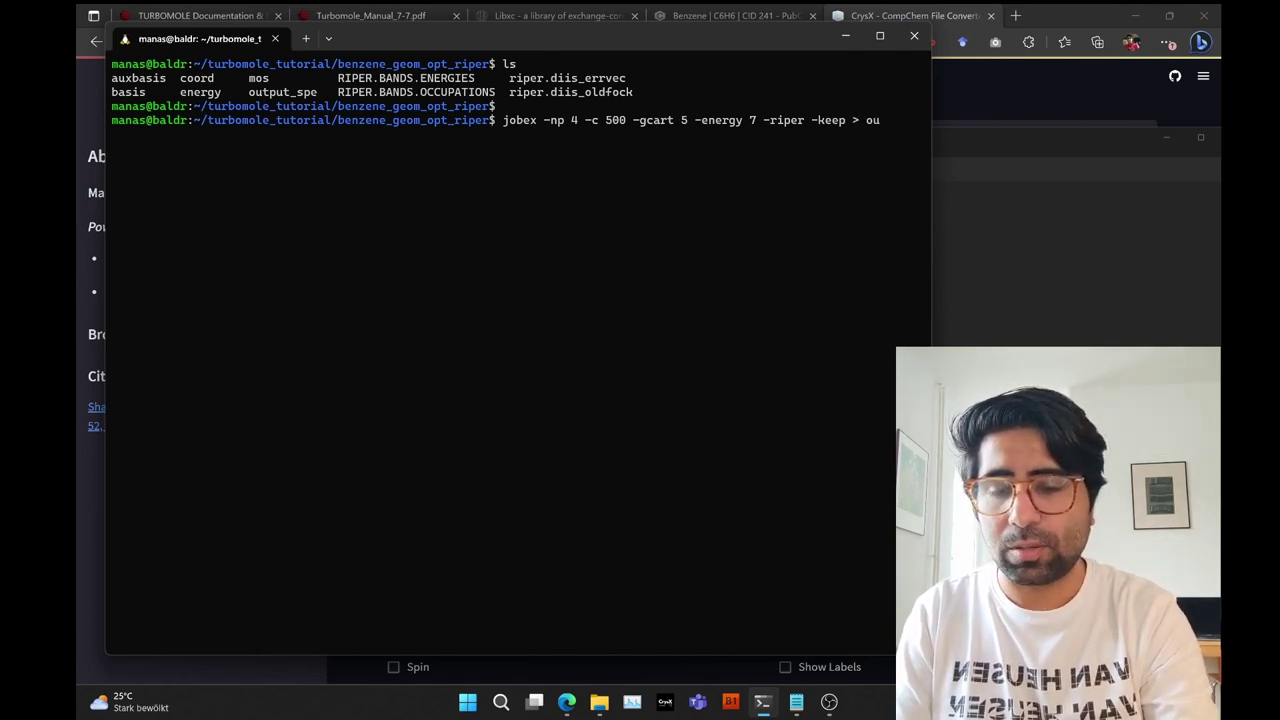
key(Tab)
key(BackSpace)
key(BackSpace)
key(BackSpace)
key(BackSpace)
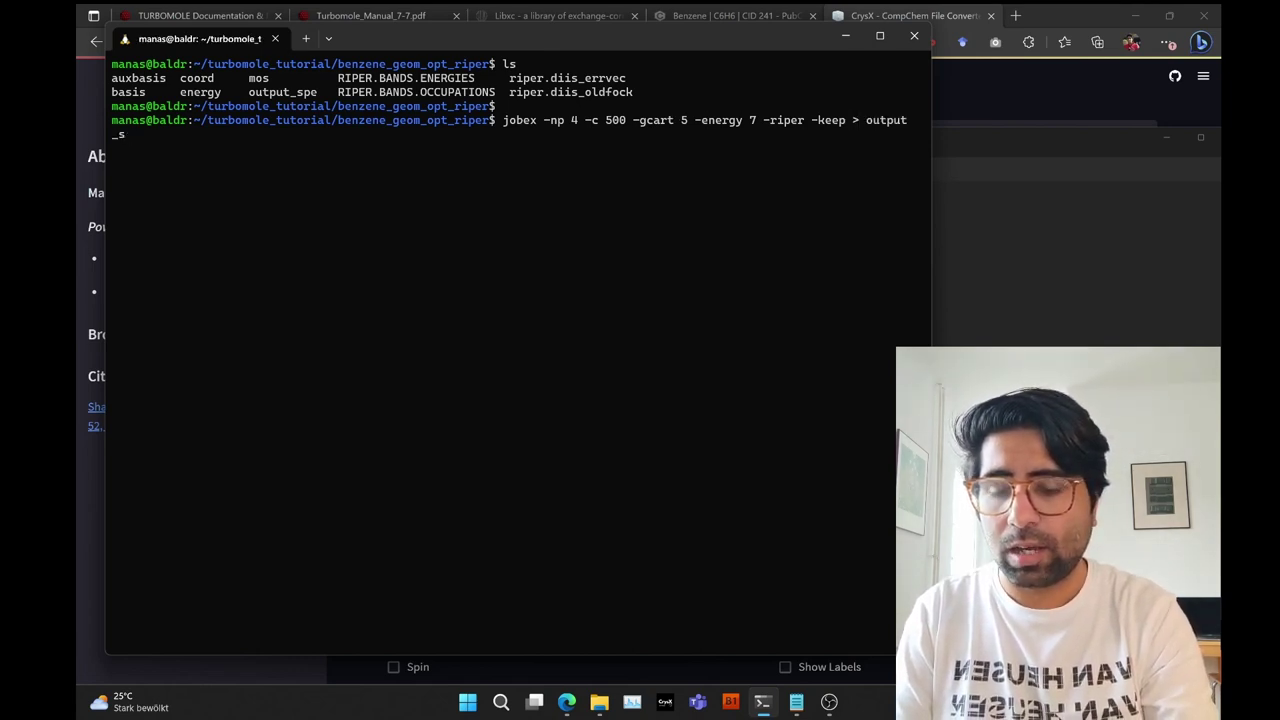
text(jobex)
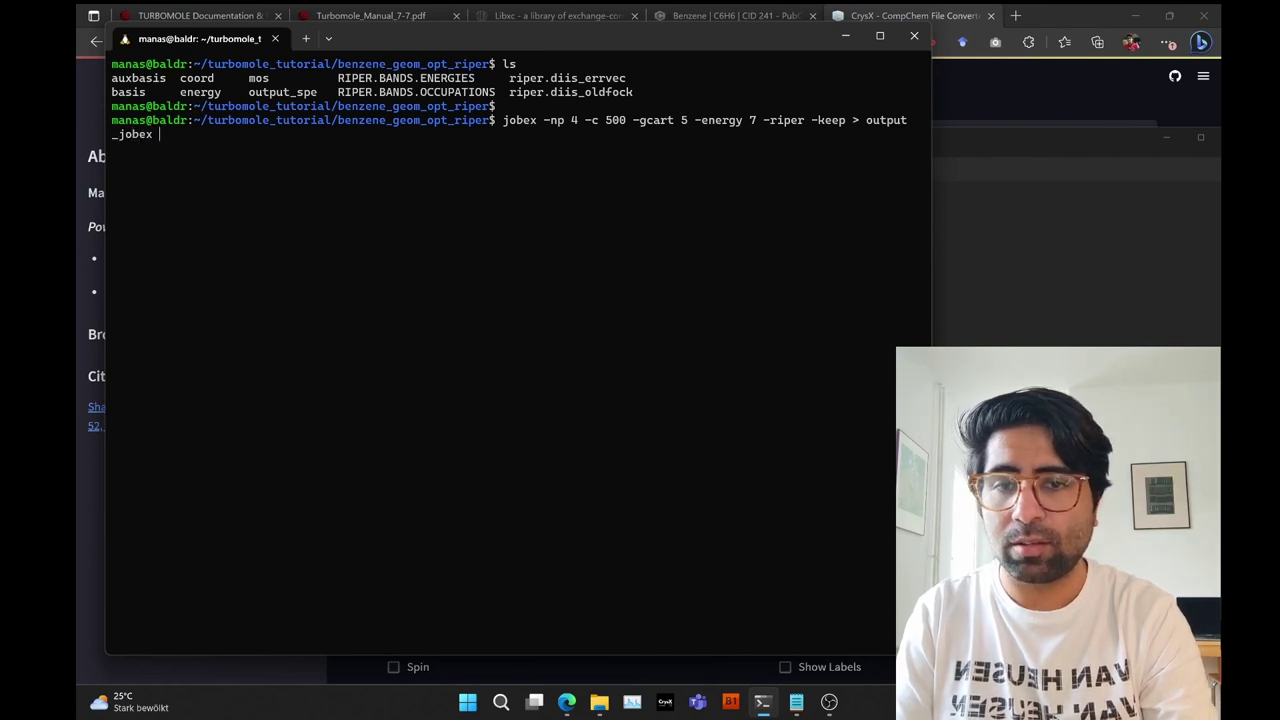
drag(931, 165, 1068, 160)
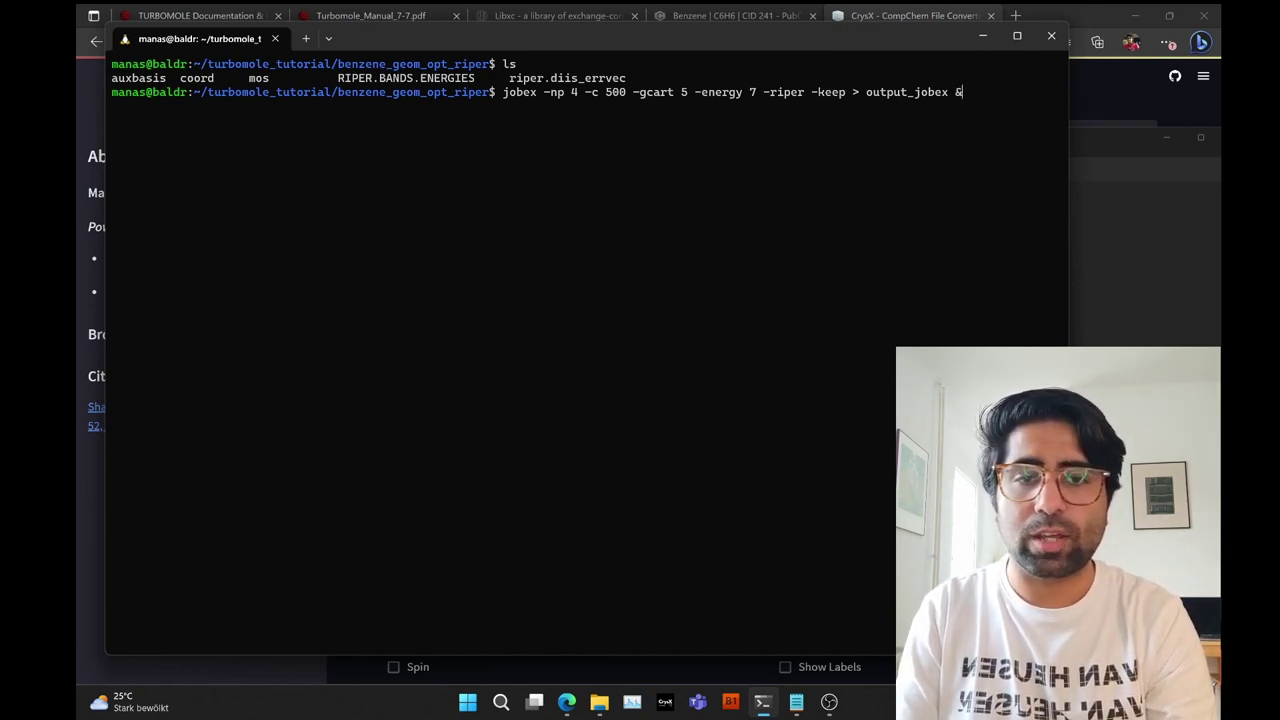
key(Return)
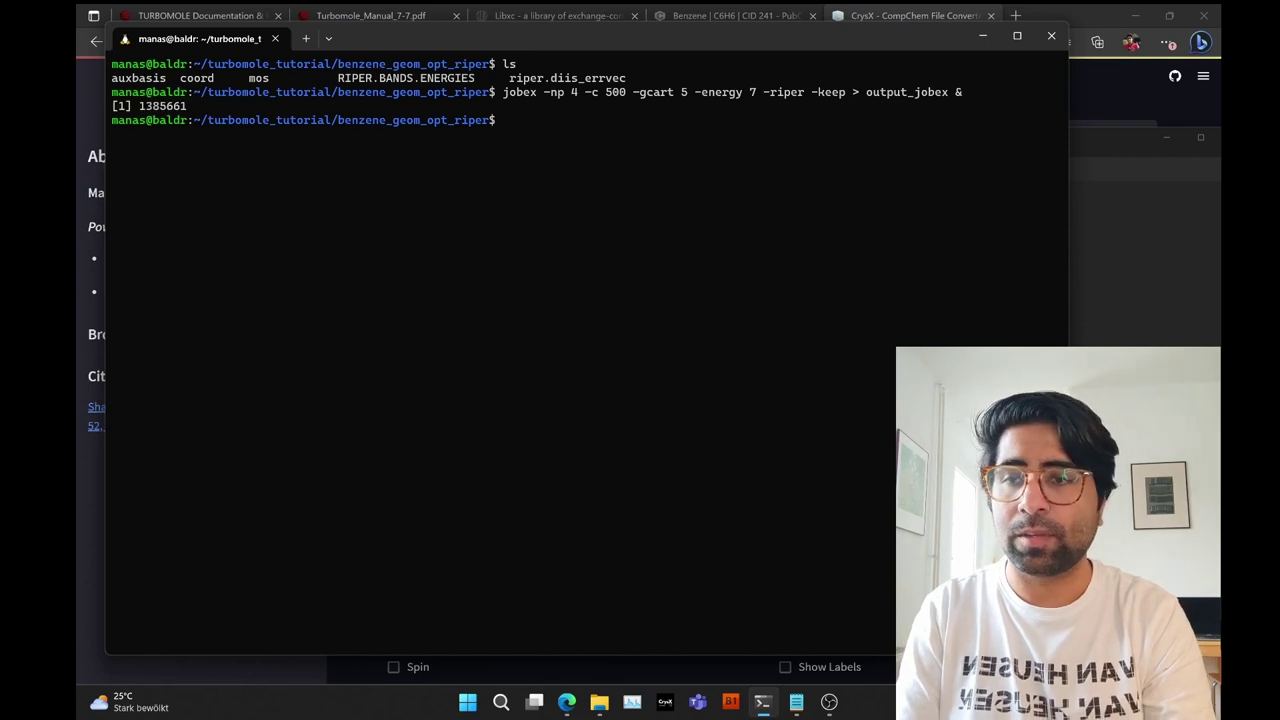
- List the folder contents with ls and check the job files and the statpt messages from the optimization cycles
text(ls)
key(Return)
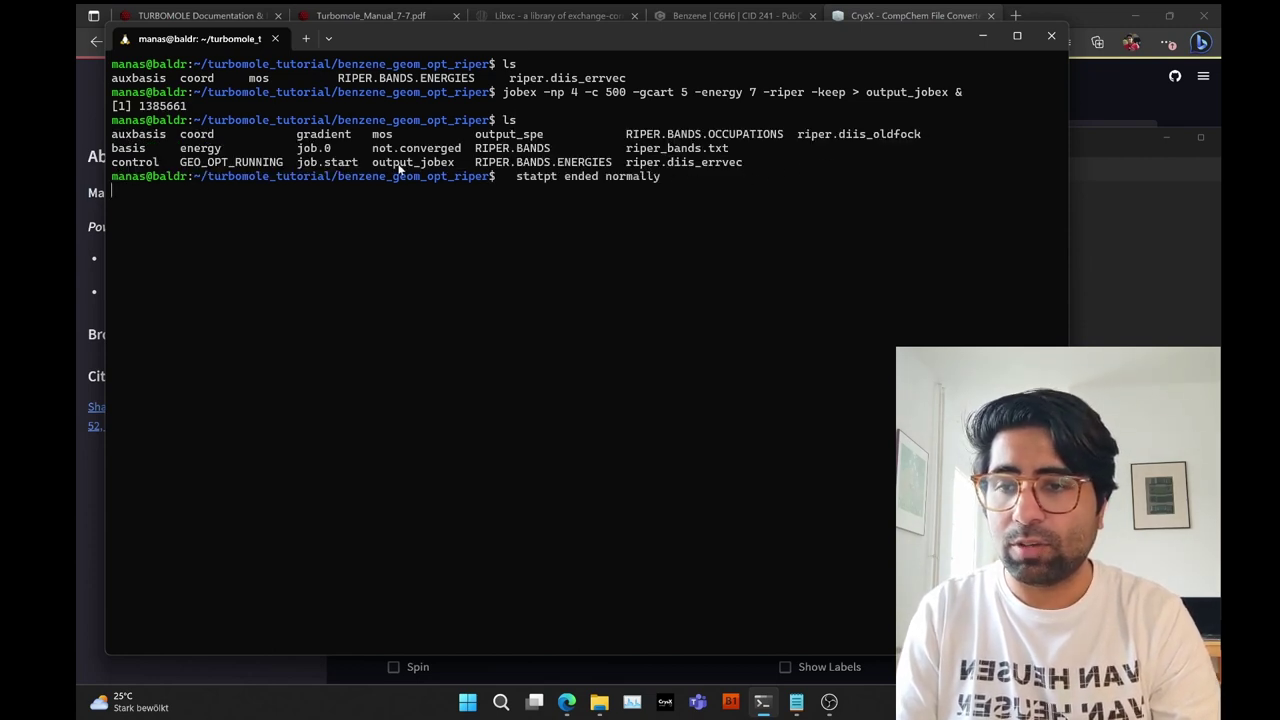
drag(297, 167, 331, 153)
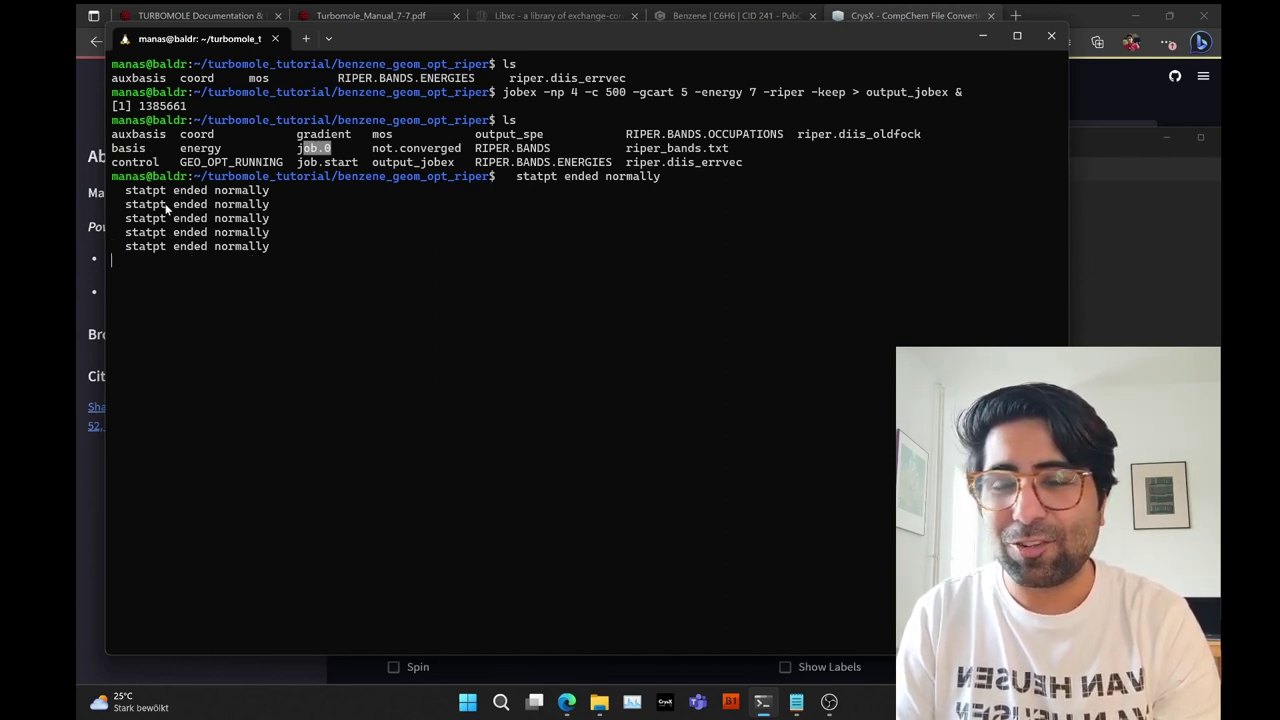
drag(118, 192, 278, 233)
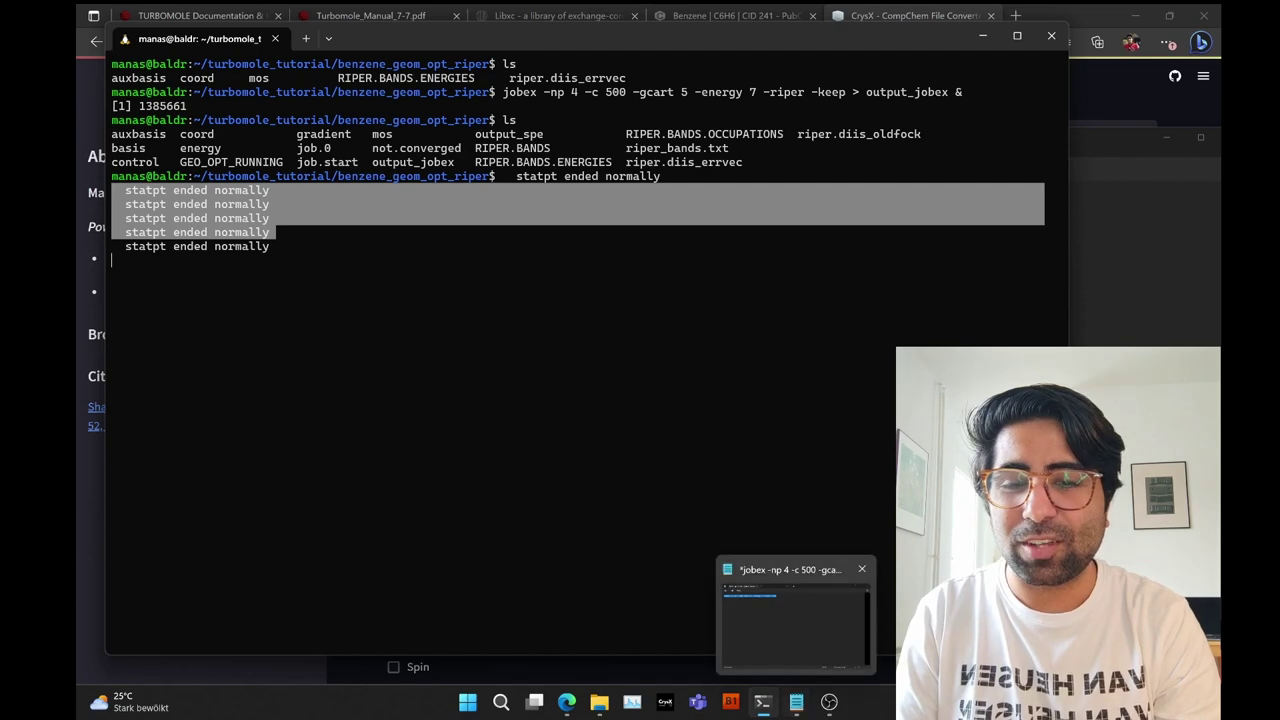
- Switch to the TURBOMOLE manual in the browser and look up nohup in the jobex usage options, copying the word
click(352, 8)
click(352, 8)
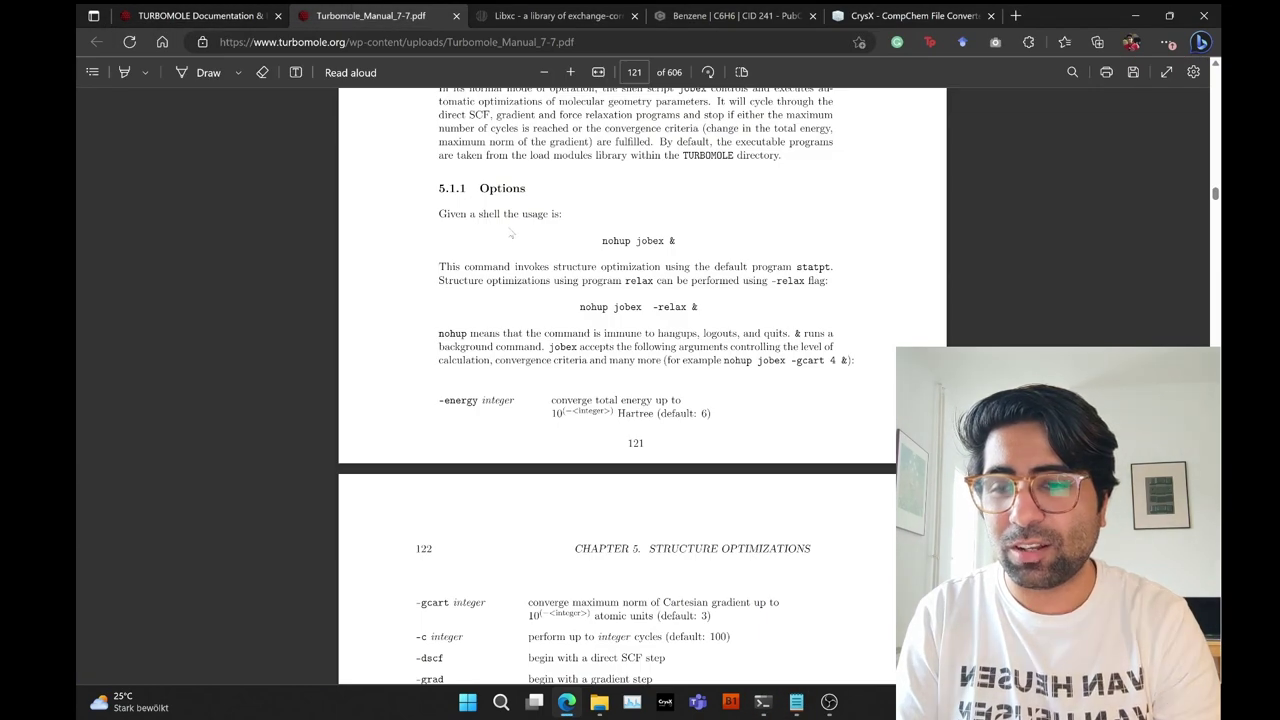
drag(601, 241, 632, 243)
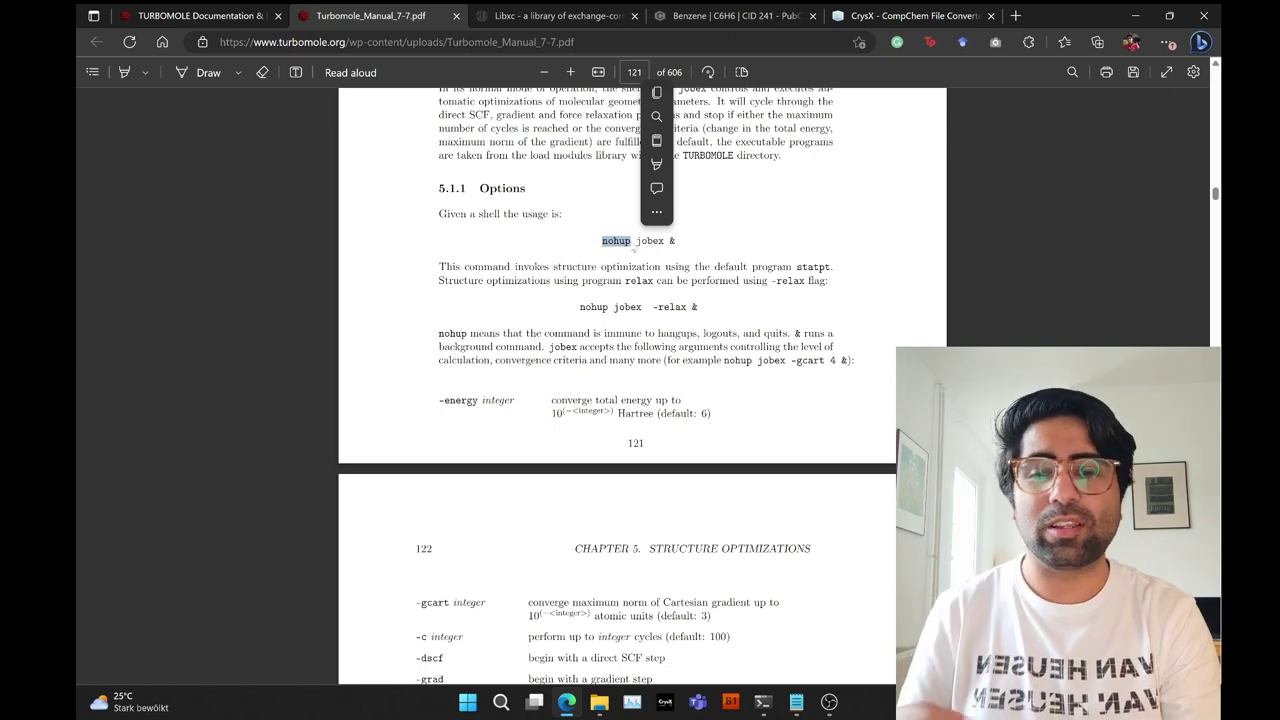
key(ctrl+c)
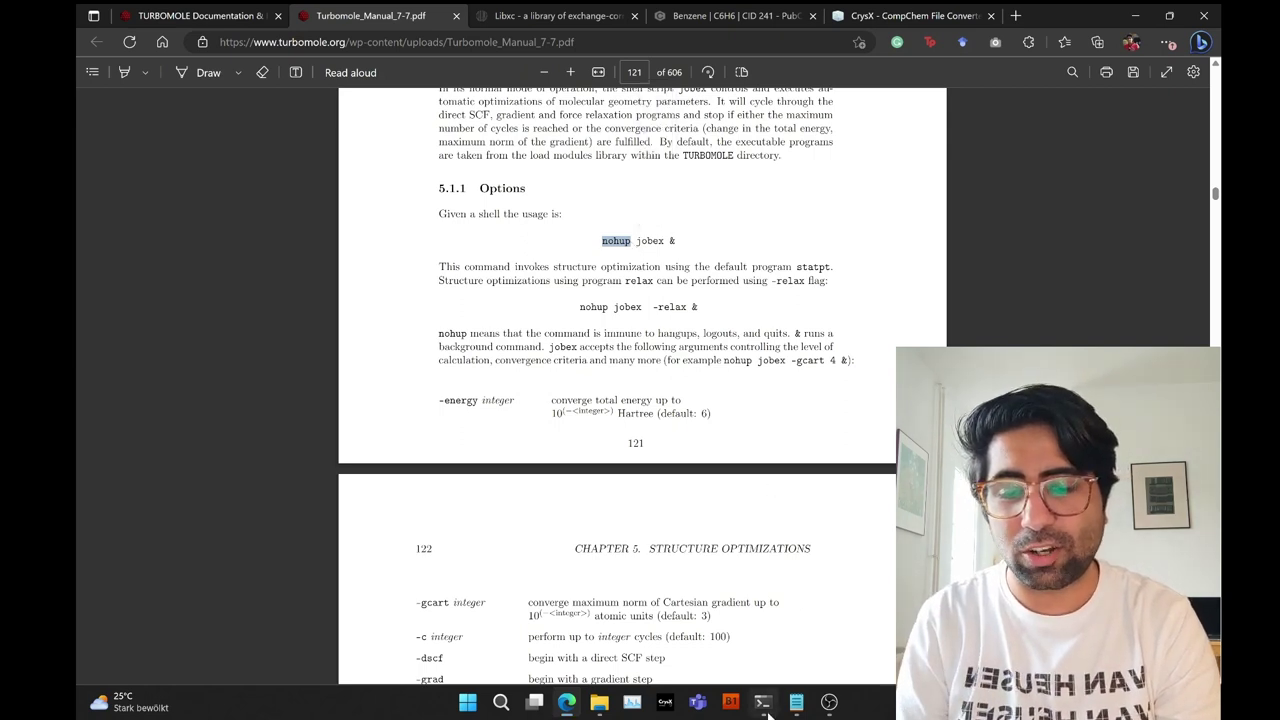
- Return to the terminal, refresh the prompt and check the status of the background jobex job
click(766, 705)
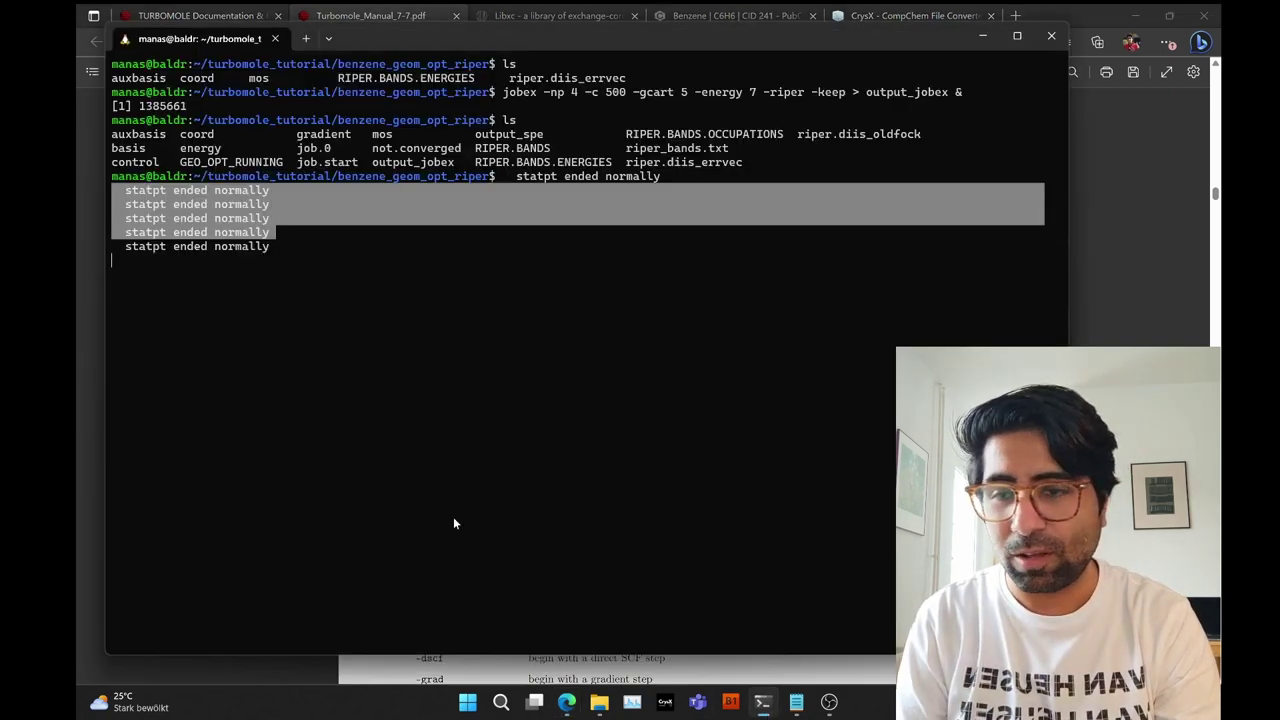
click(245, 307)
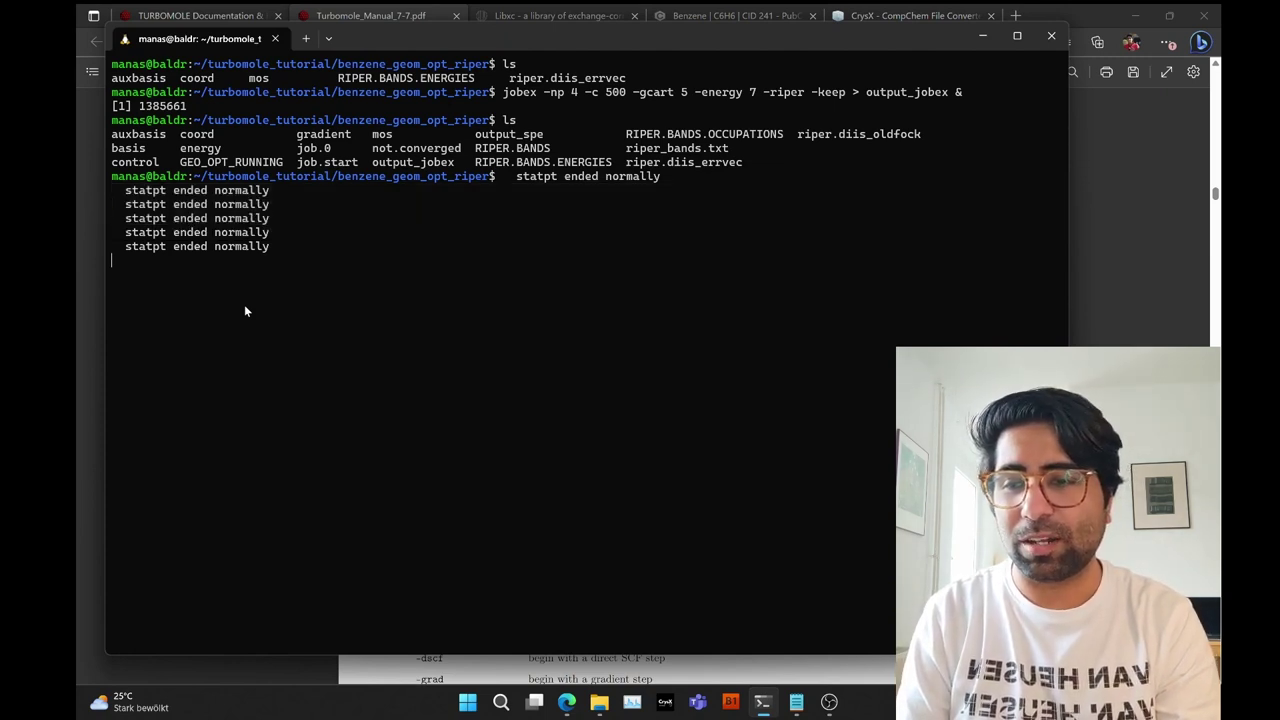
key(Return)
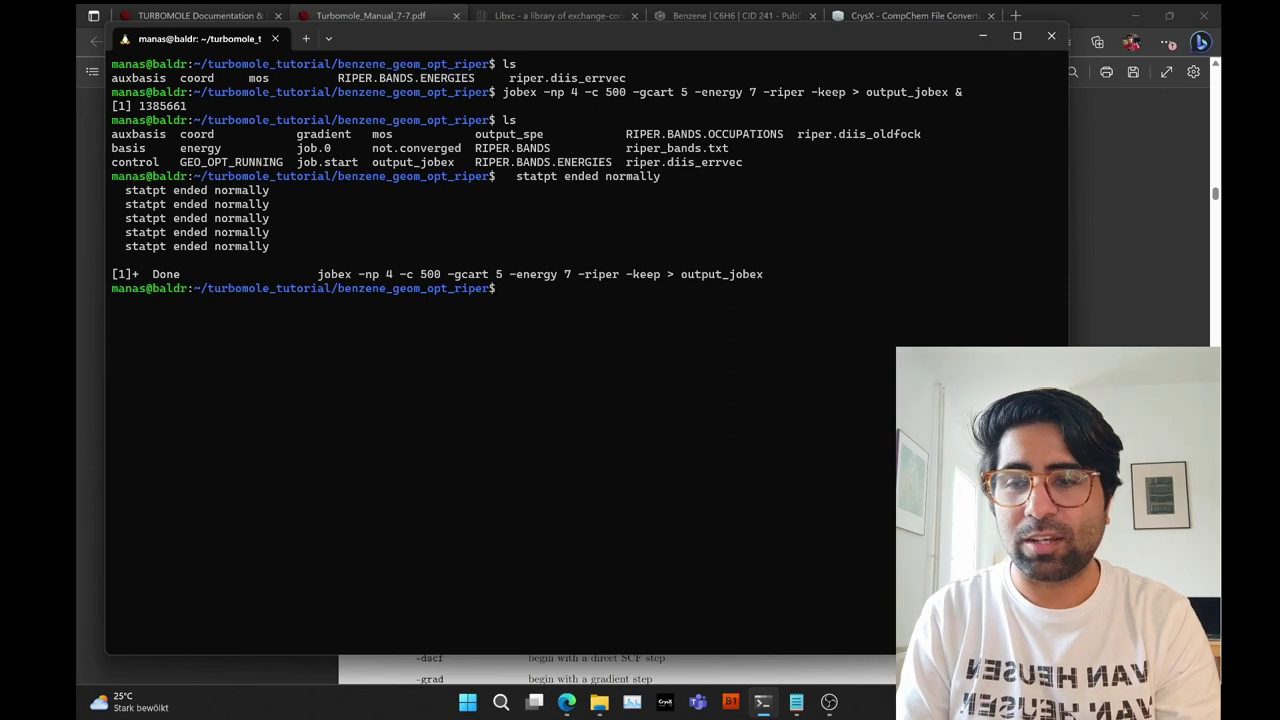
drag(115, 274, 761, 279)
right_click(761, 279)
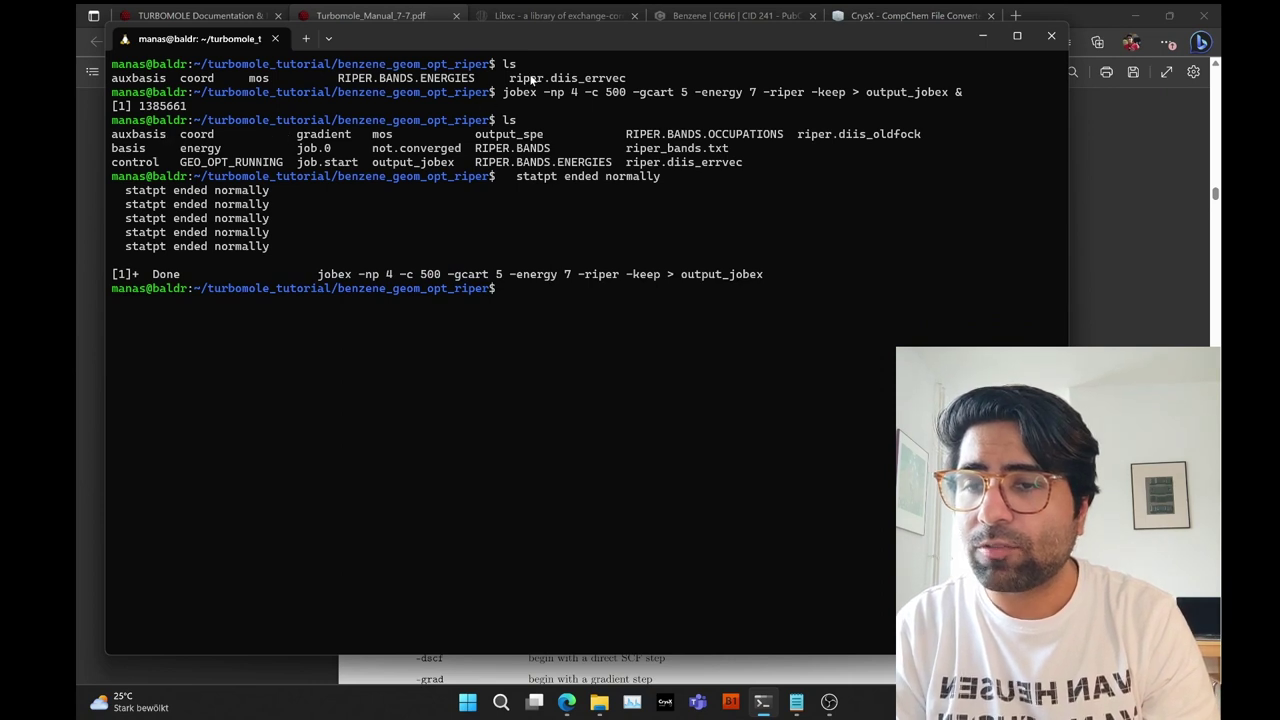
- List the folder contents again and compare the numbered job files kept by -keep with the earlier listing
double_click(509, 121)
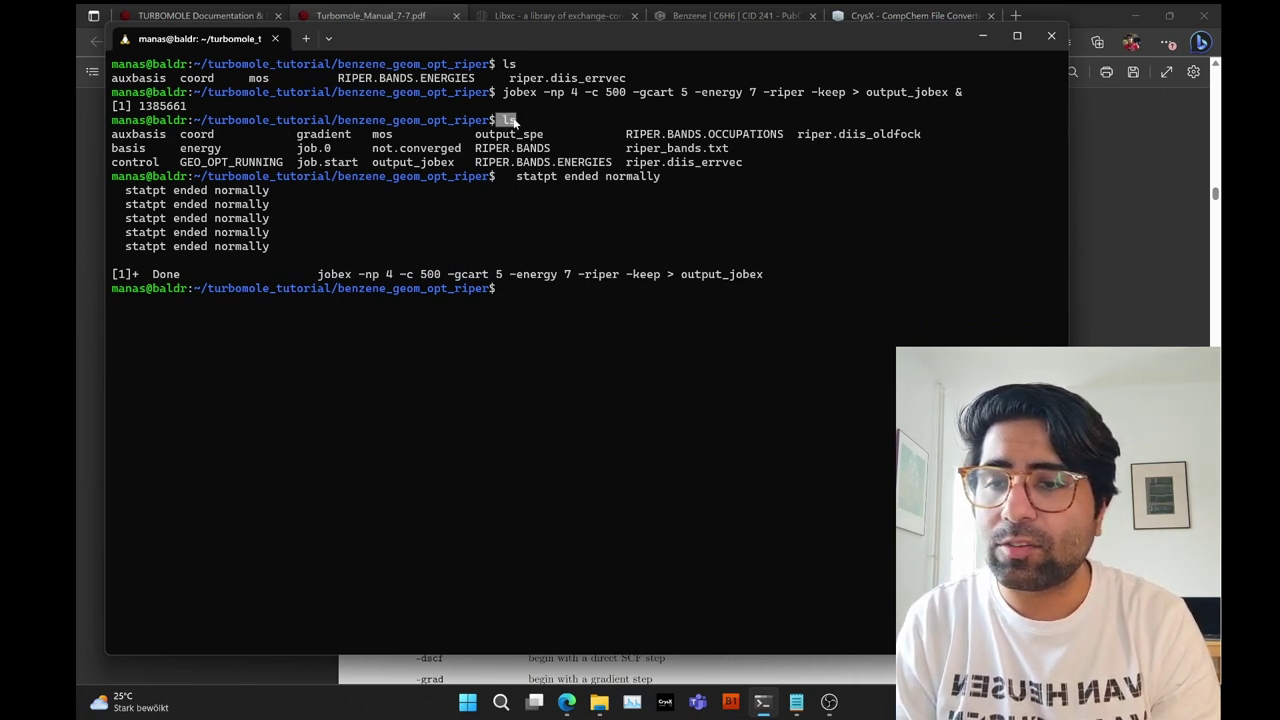
drag(296, 148, 358, 172)
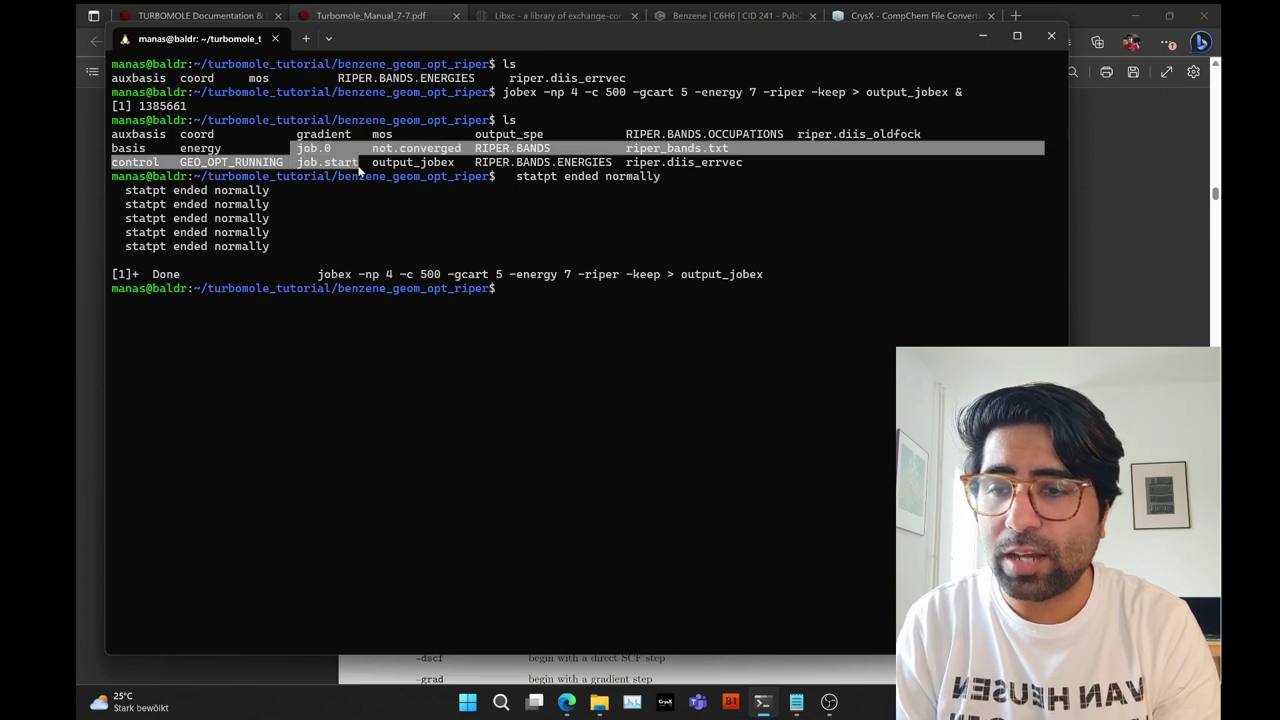
click(465, 326)
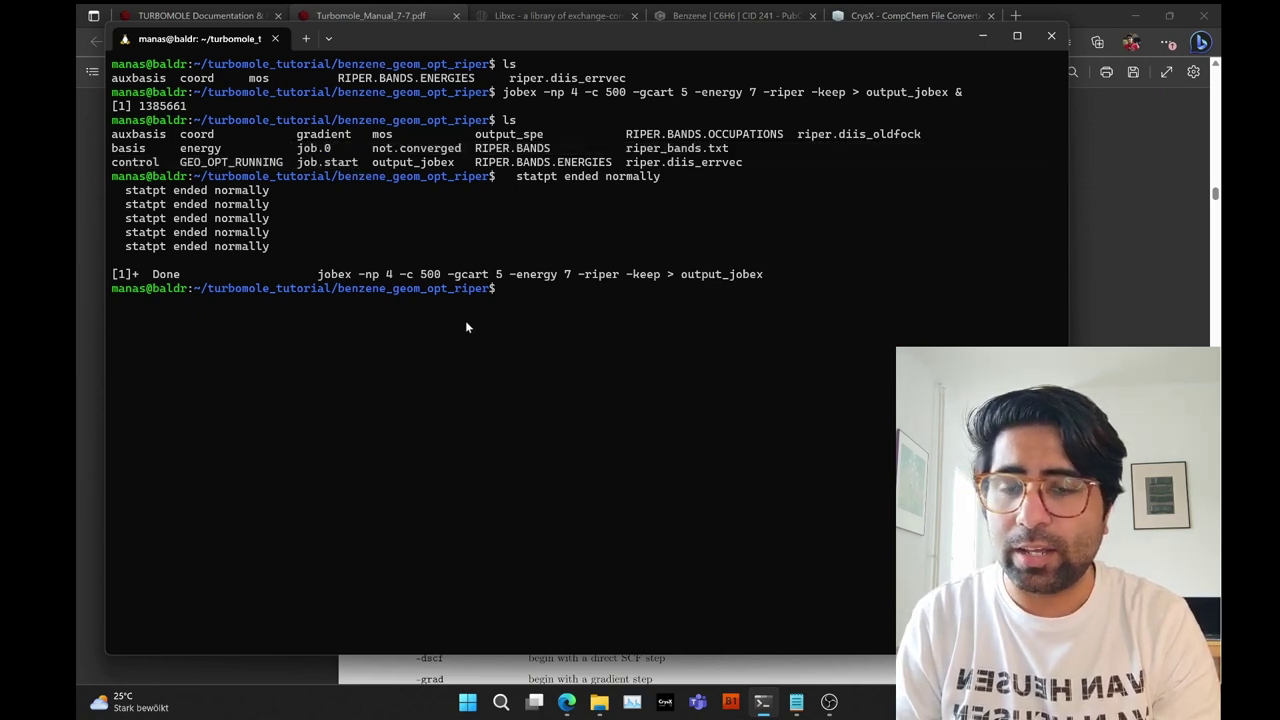
text(ls)
key(Return)
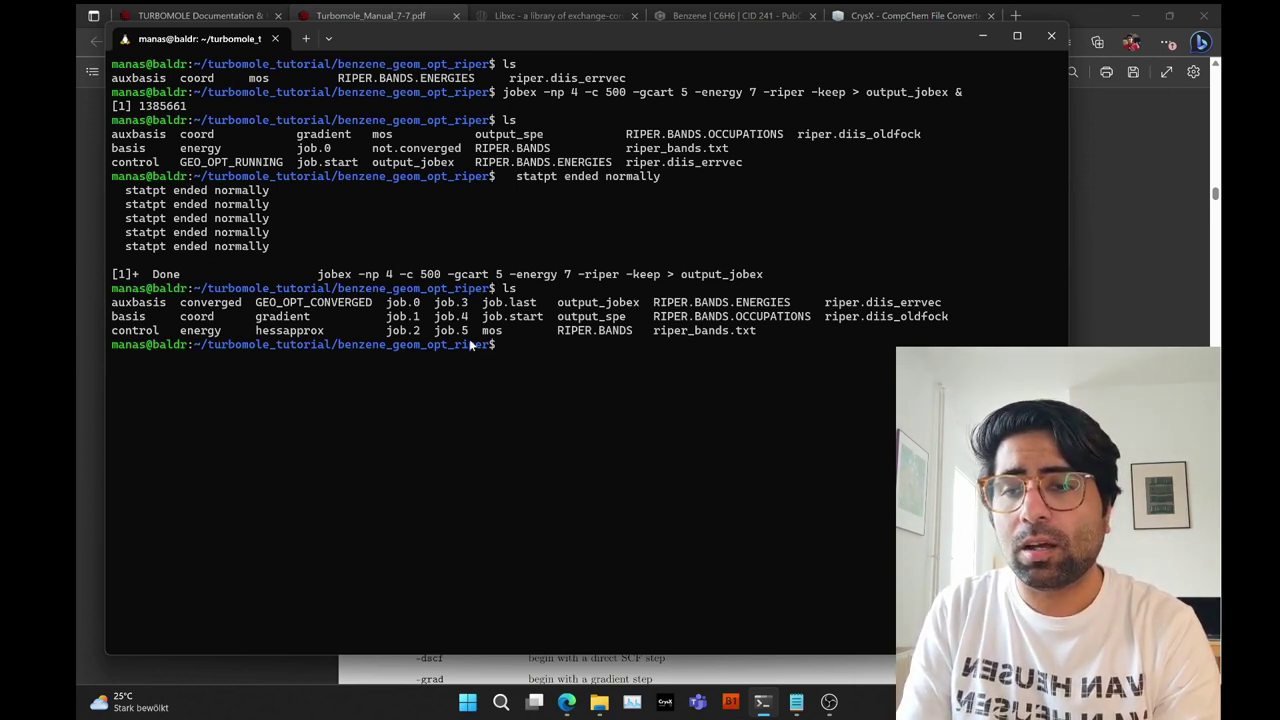
drag(388, 304, 418, 305)
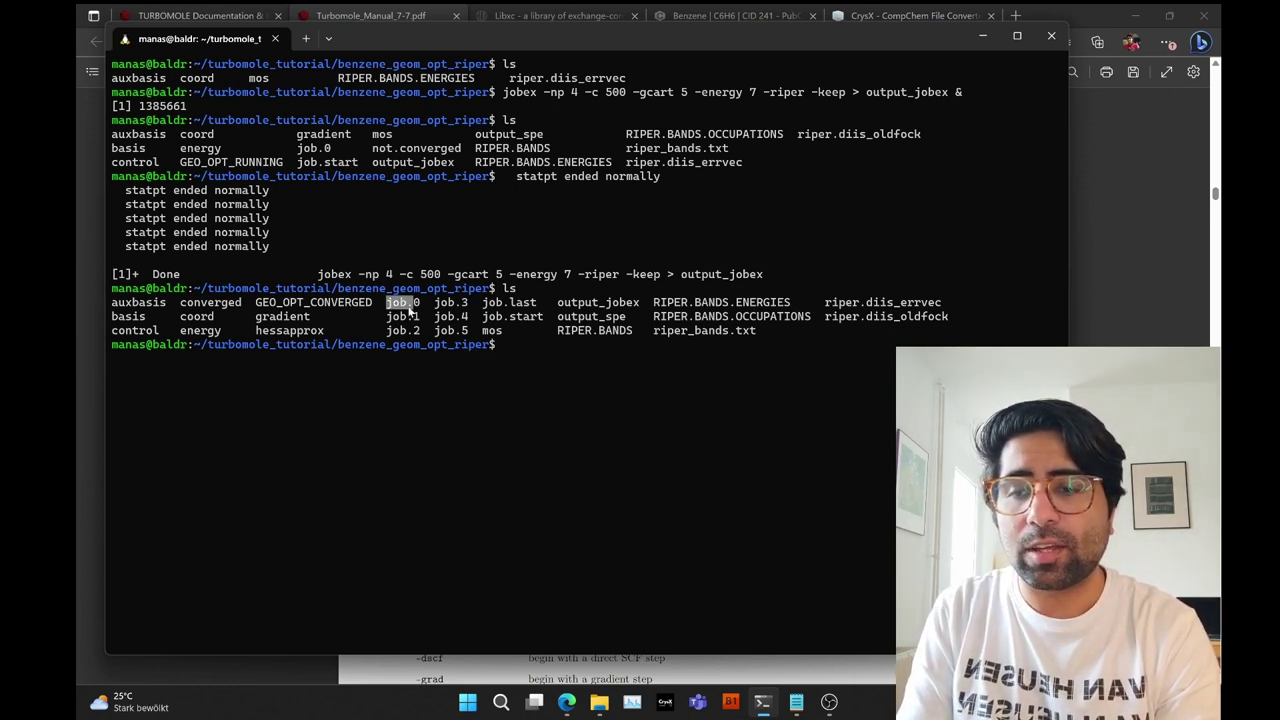
drag(626, 276, 657, 277)
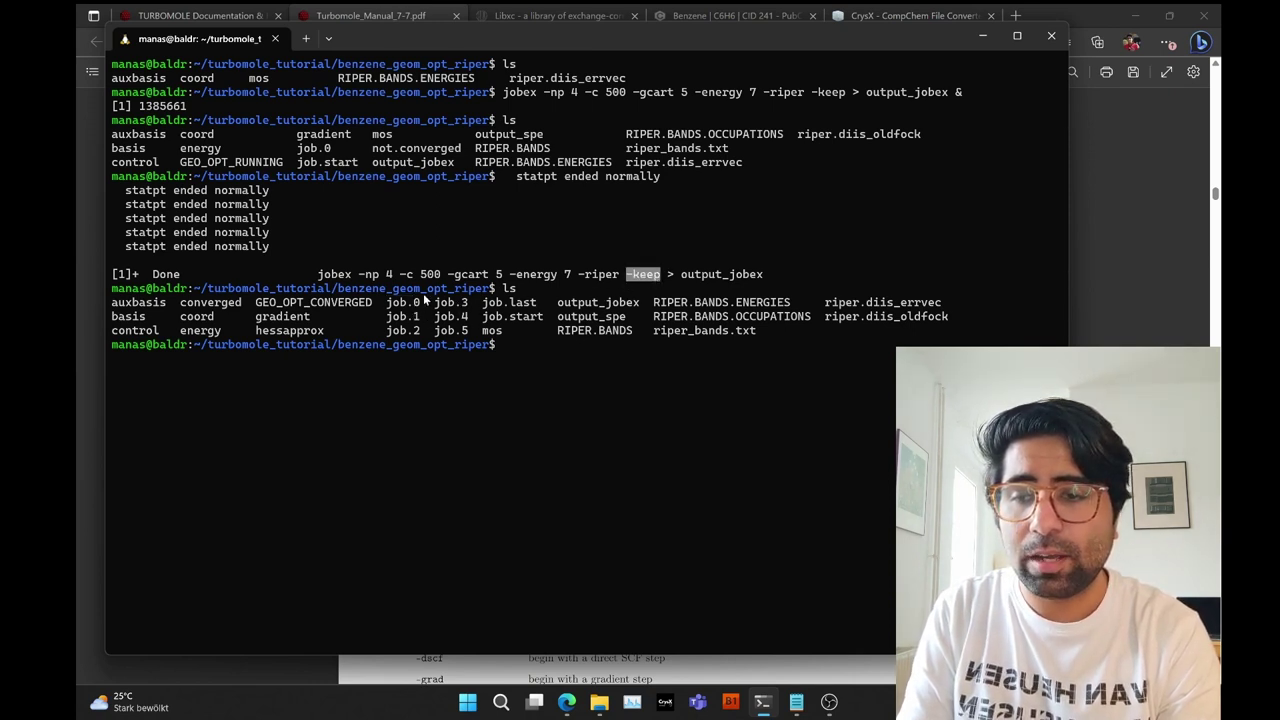
click(386, 306)
mouse_move(434, 316)
mouse_down()
mouse_move(476, 334)
mouse_move(497, 325)
mouse_move(472, 340)
mouse_move(446, 316)
mouse_up()
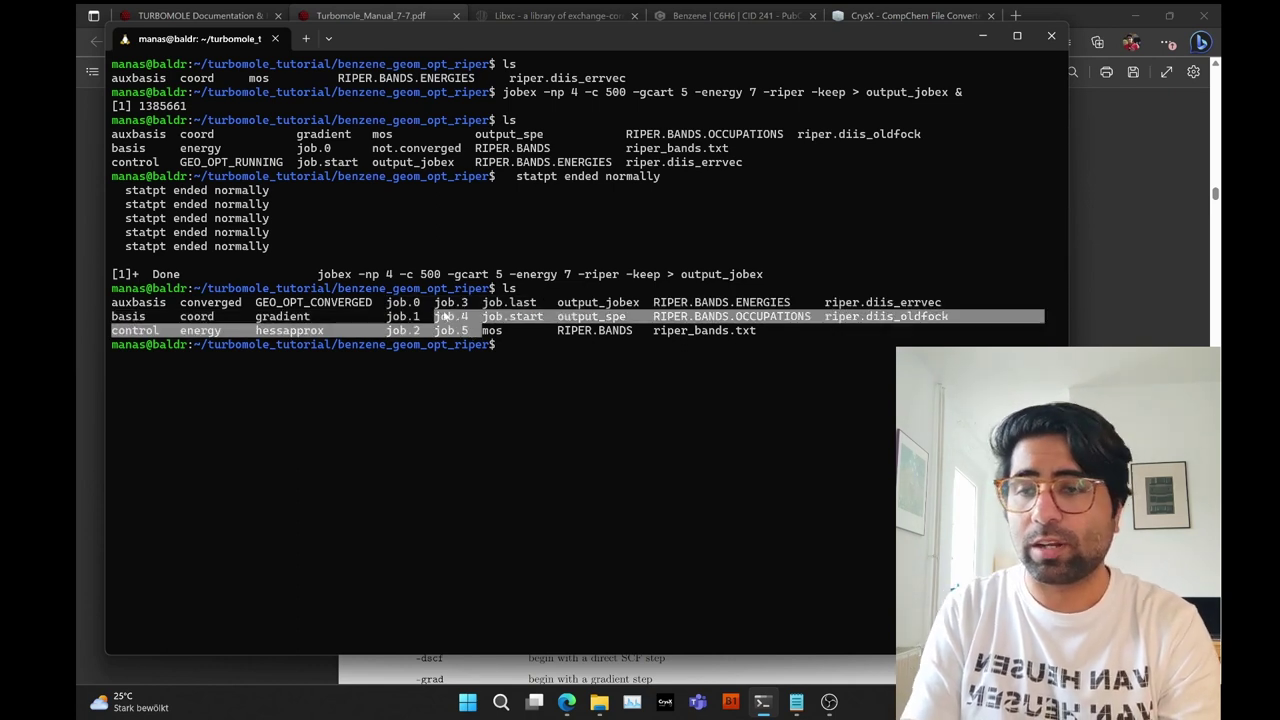
click(446, 316)
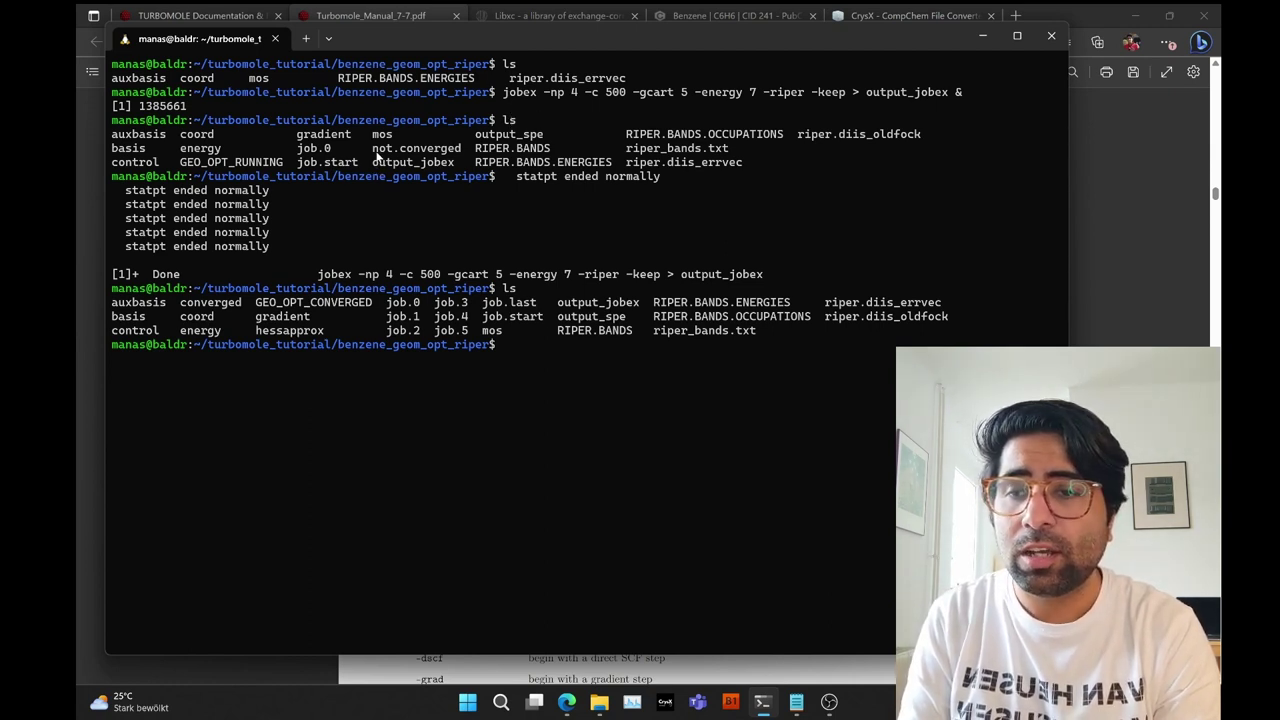
- Compare the convergence status files in the two listings: not.converged with converged, and GEO_OPT_RUNNING with GEO_OPT_CONVERGED
drag(373, 150, 467, 151)
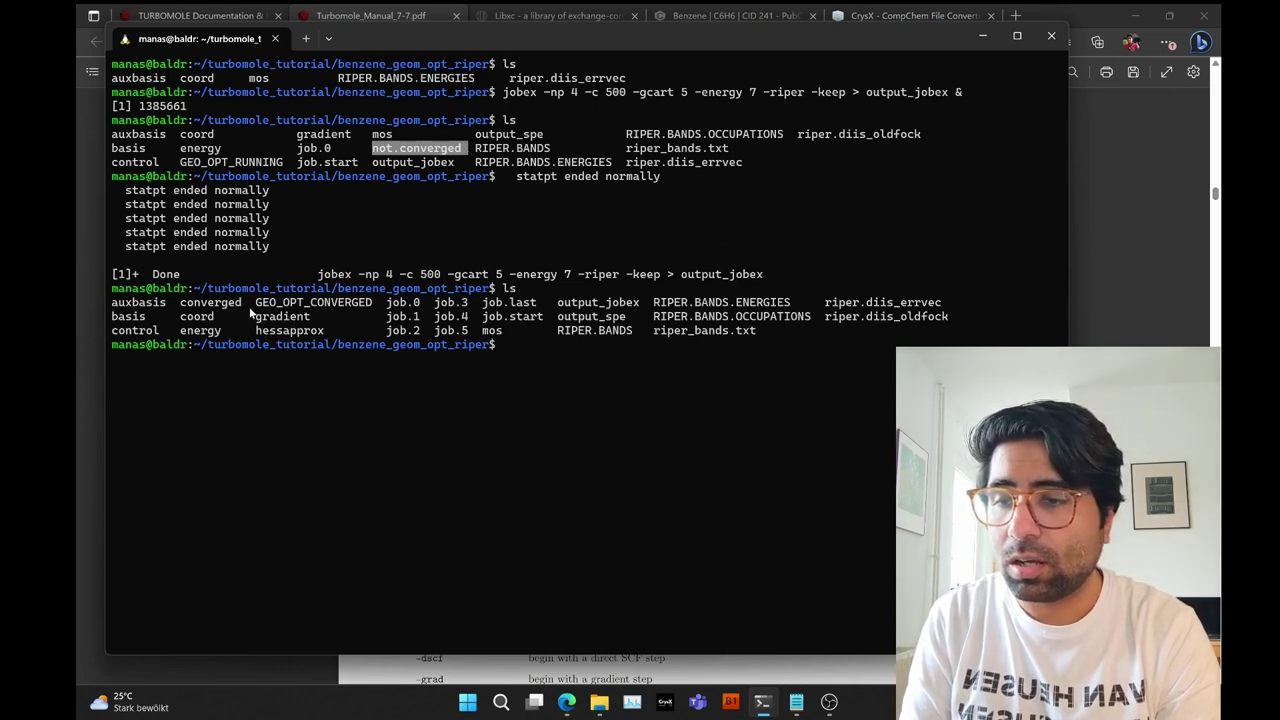
drag(181, 303, 241, 306)
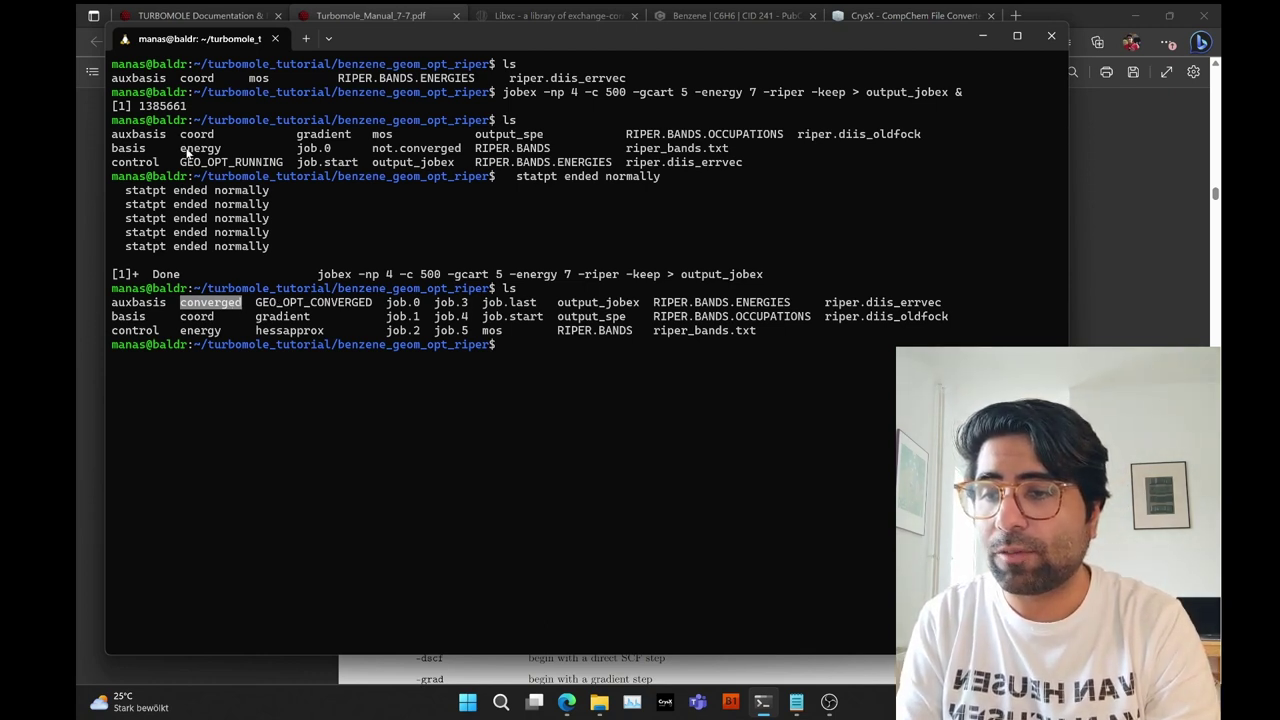
drag(181, 163, 283, 167)
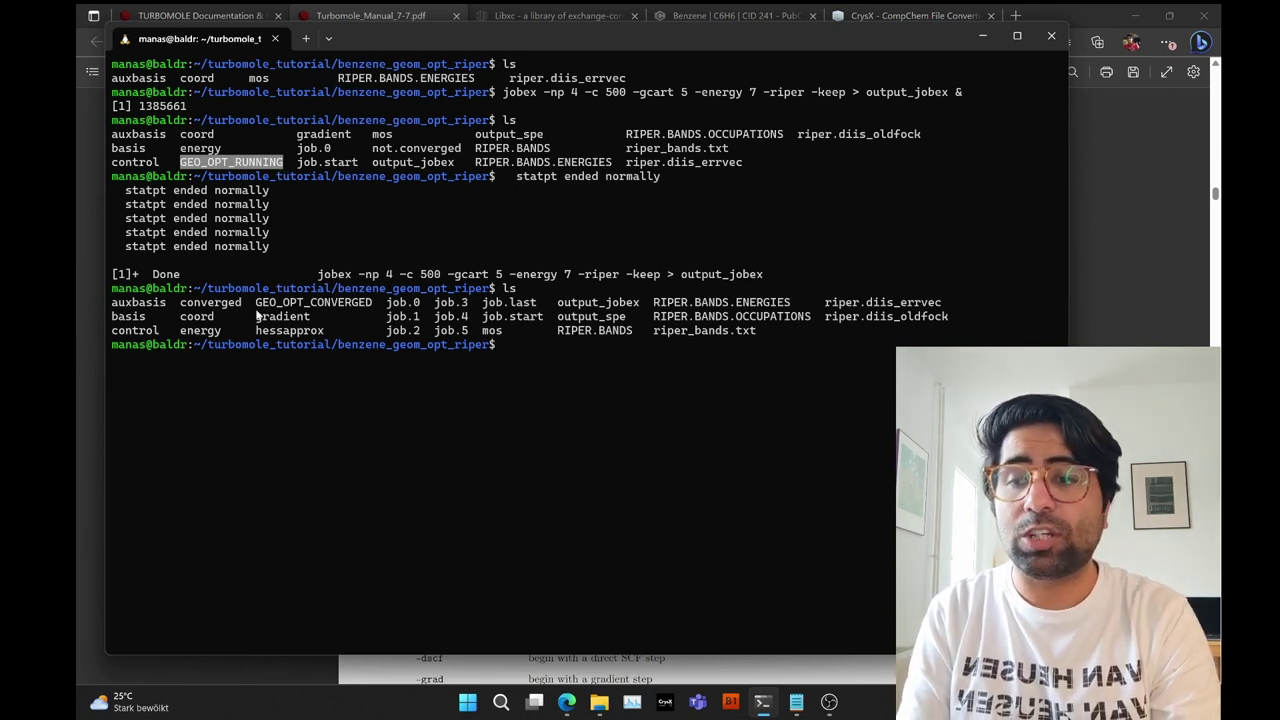
drag(258, 316, 375, 304)
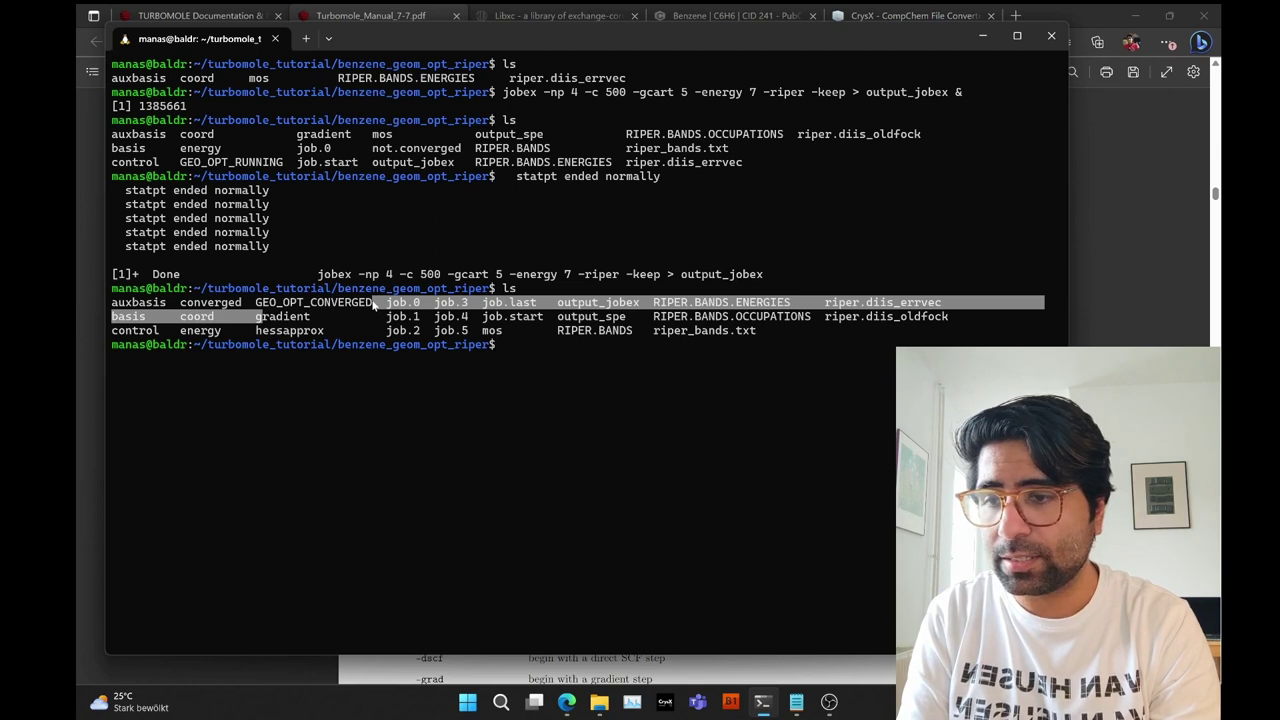
- Print the converged file with cat and examine its $convcrit entries for energy, cartesian gradient, cycles and previous value
double_click(582, 305)
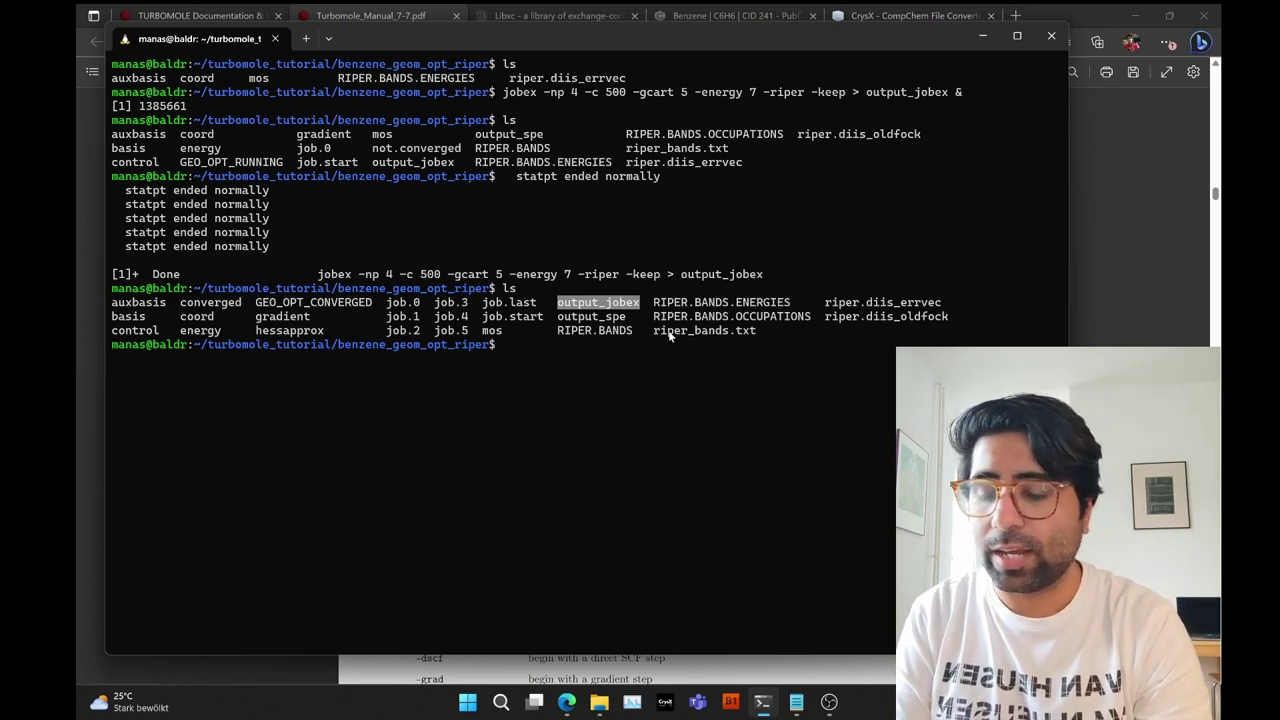
text(cat con)
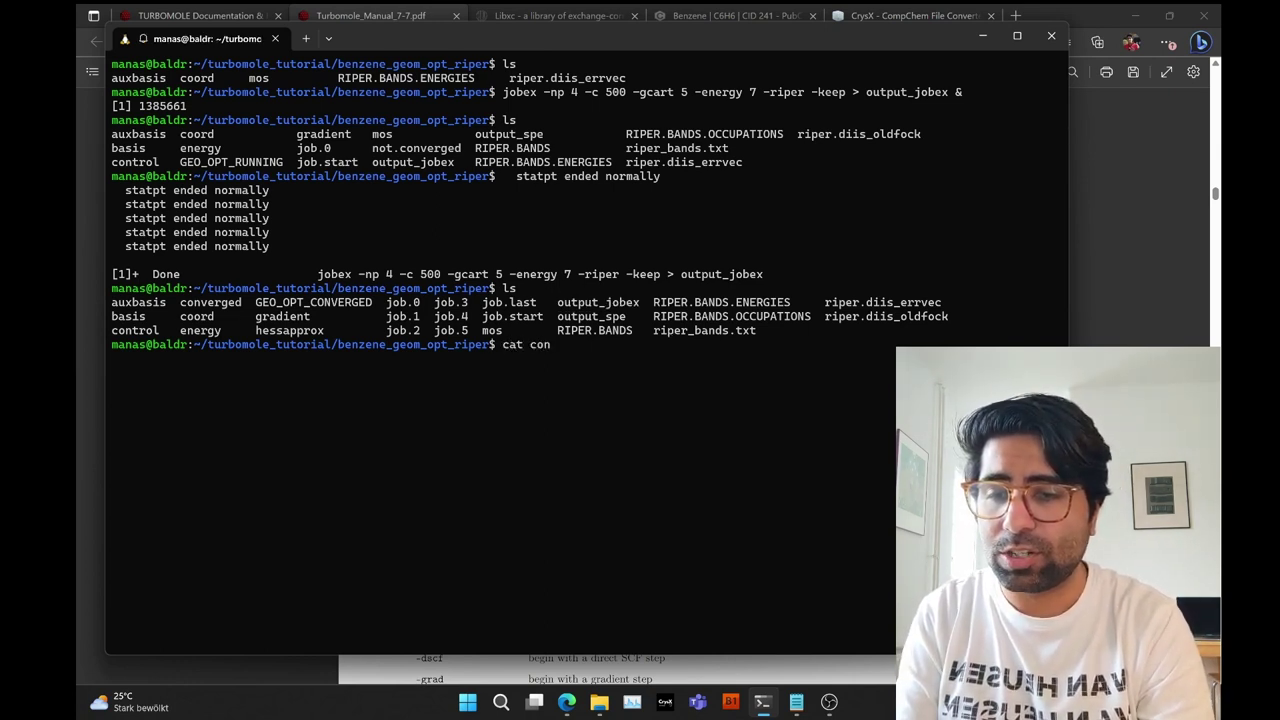
text(verged)
key(Return)
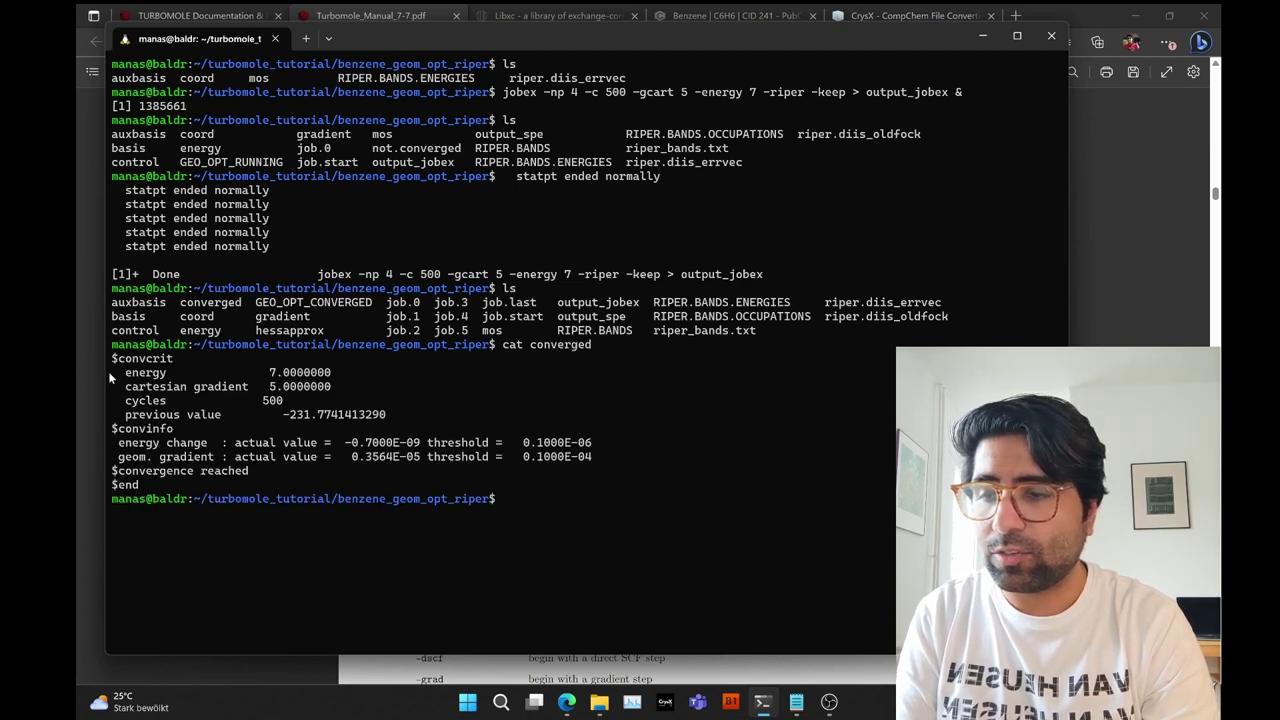
drag(111, 358, 381, 414)
drag(270, 388, 300, 390)
double_click(160, 387)
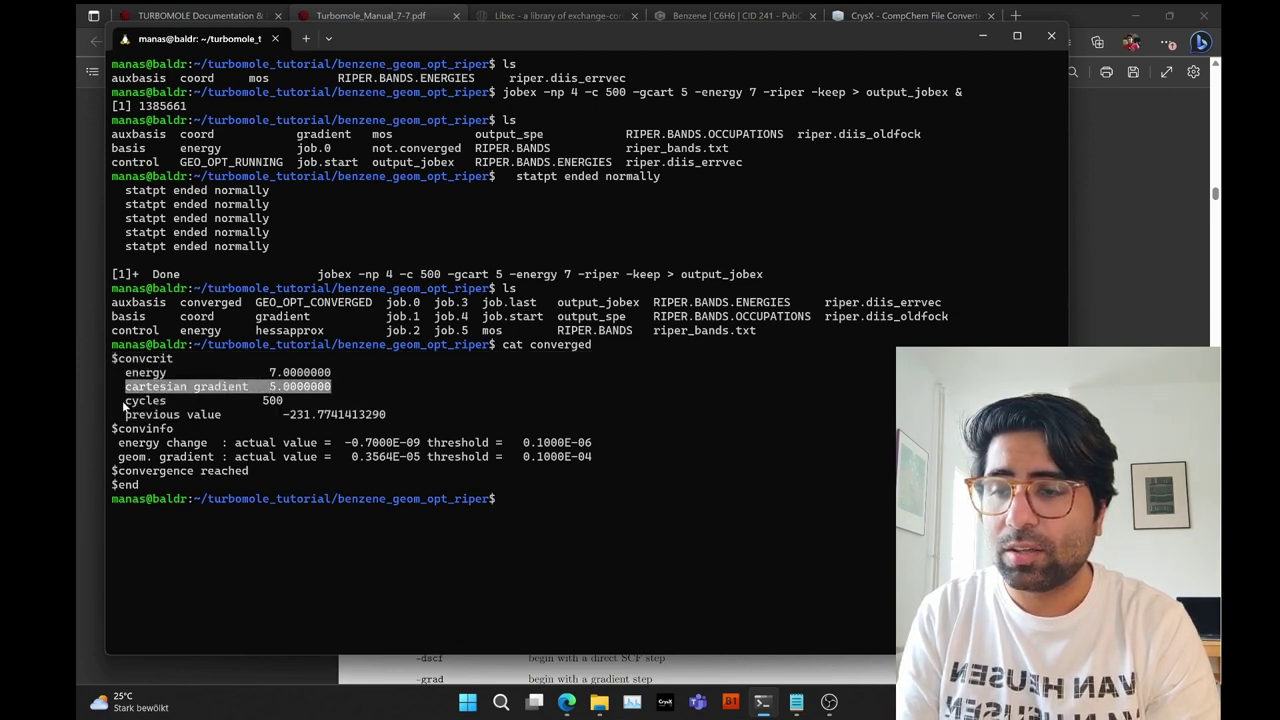
drag(120, 401, 347, 442)
right_click(347, 442)
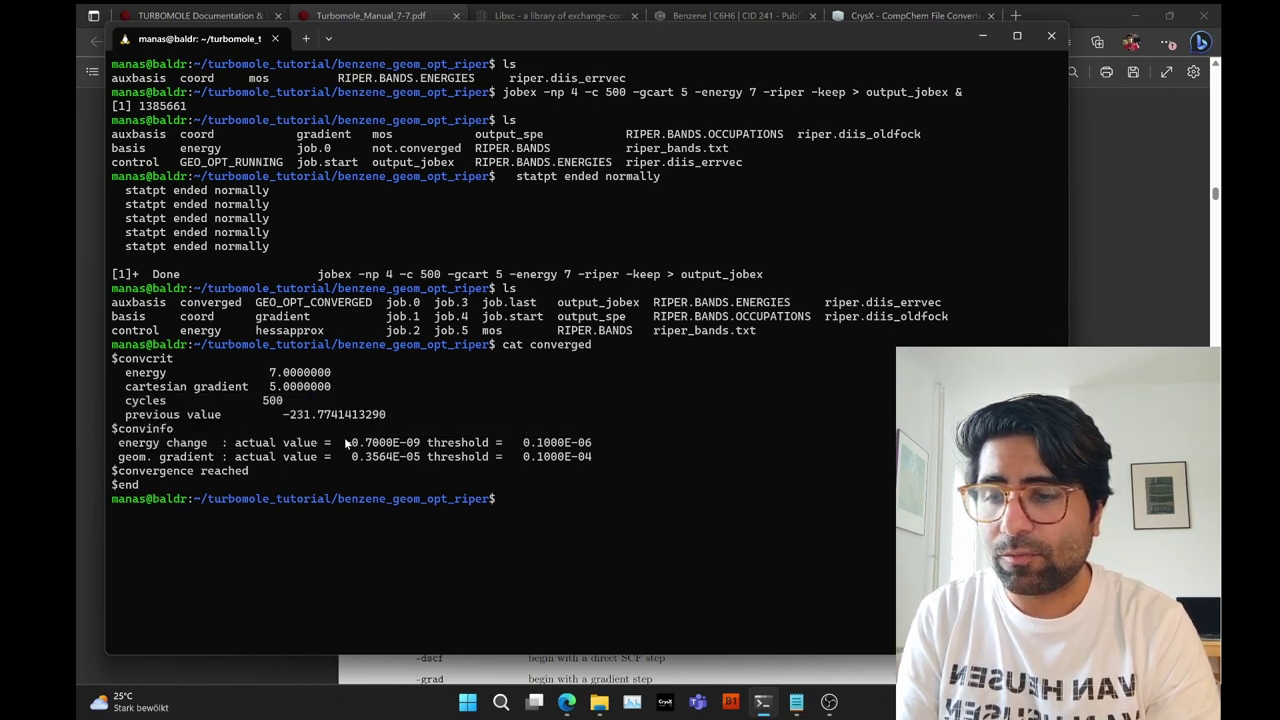
- Compare the actual energy change and geometry gradient with their thresholds in the $convinfo section
drag(113, 430, 637, 460)
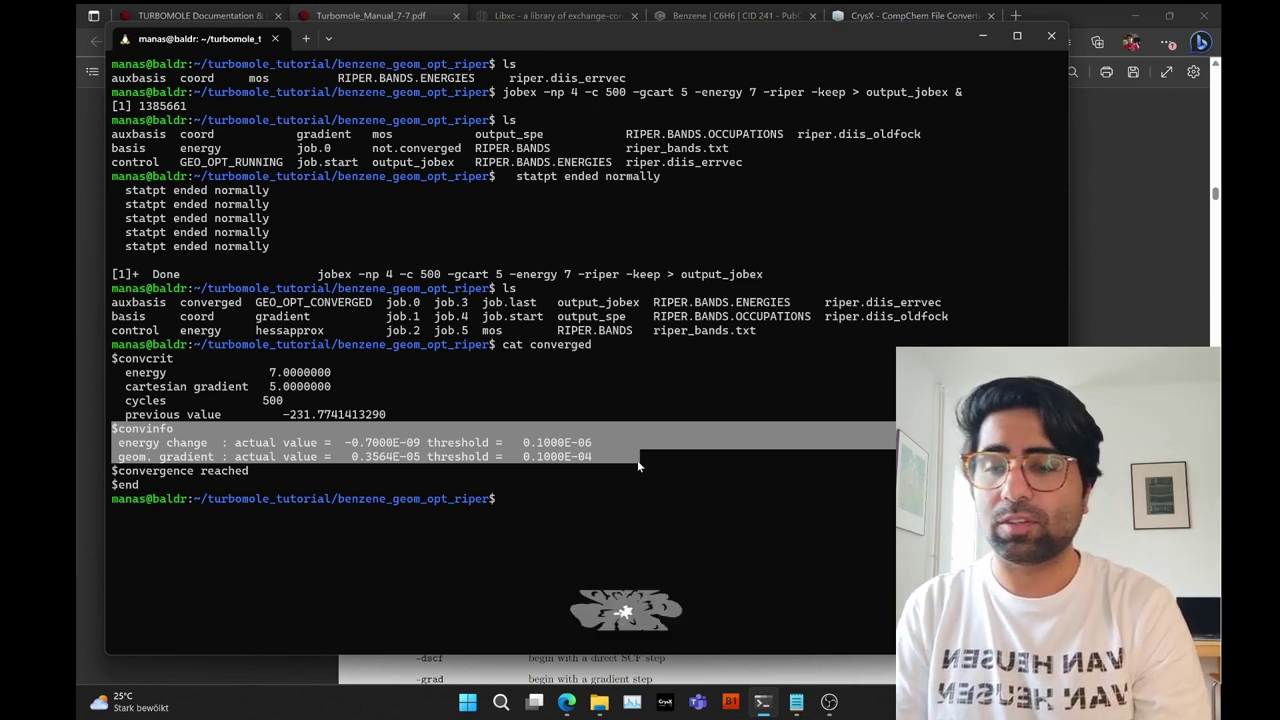
click(597, 473)
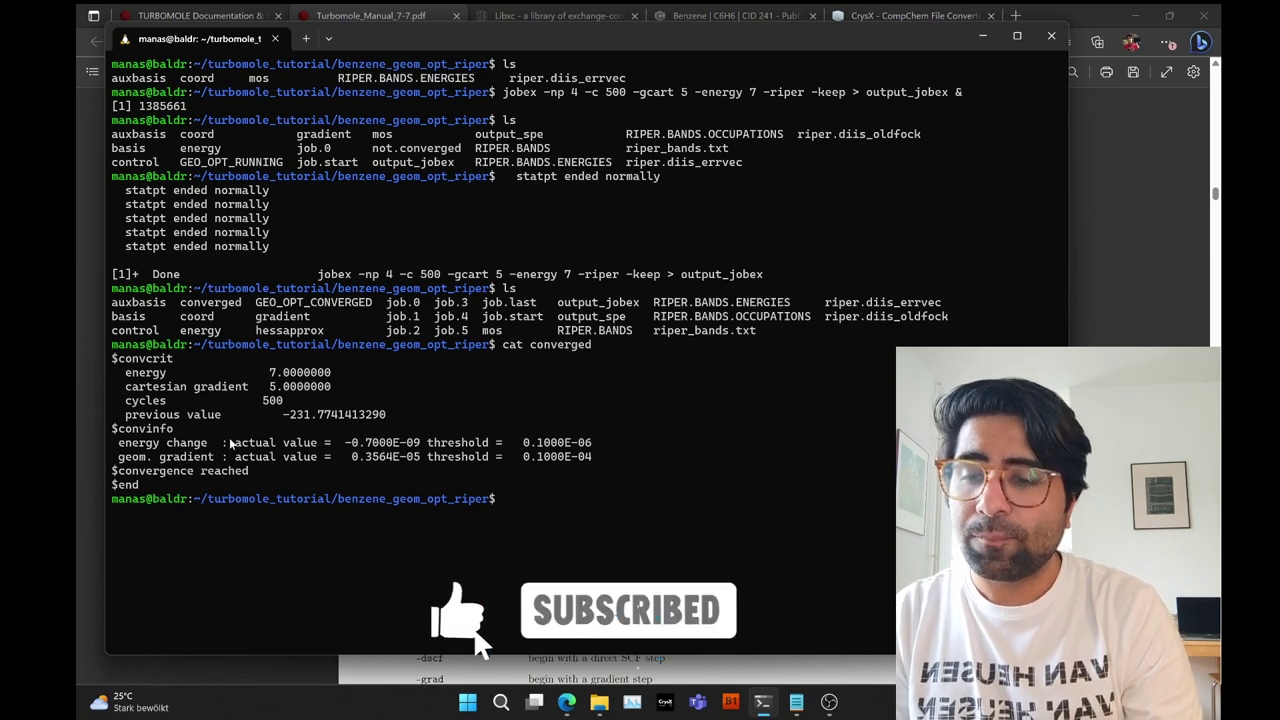
drag(226, 442, 417, 449)
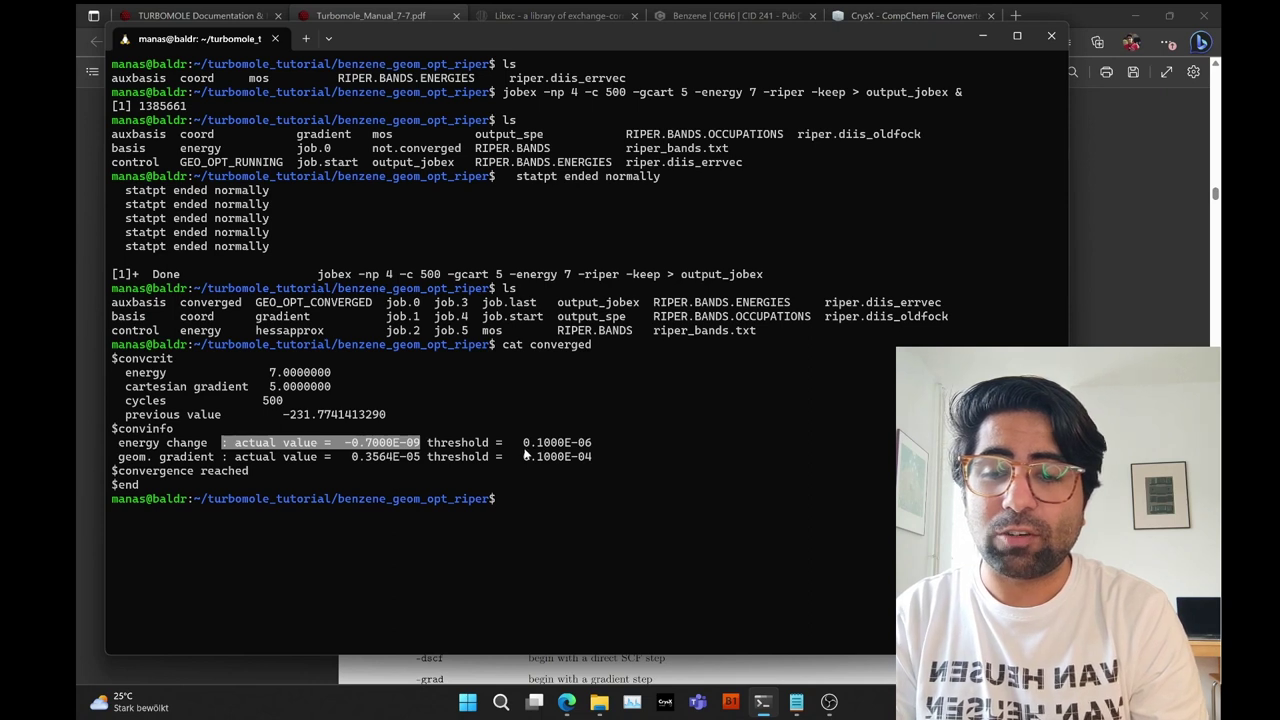
drag(522, 442, 612, 442)
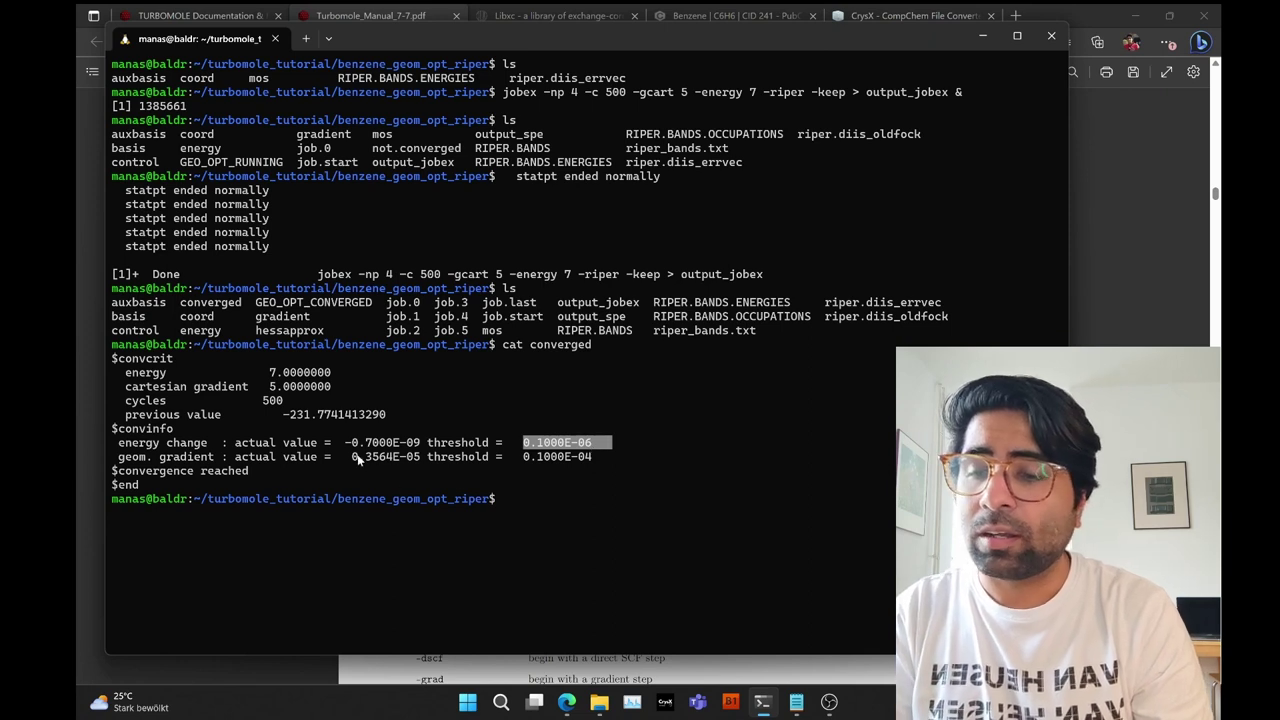
drag(255, 456, 388, 466)
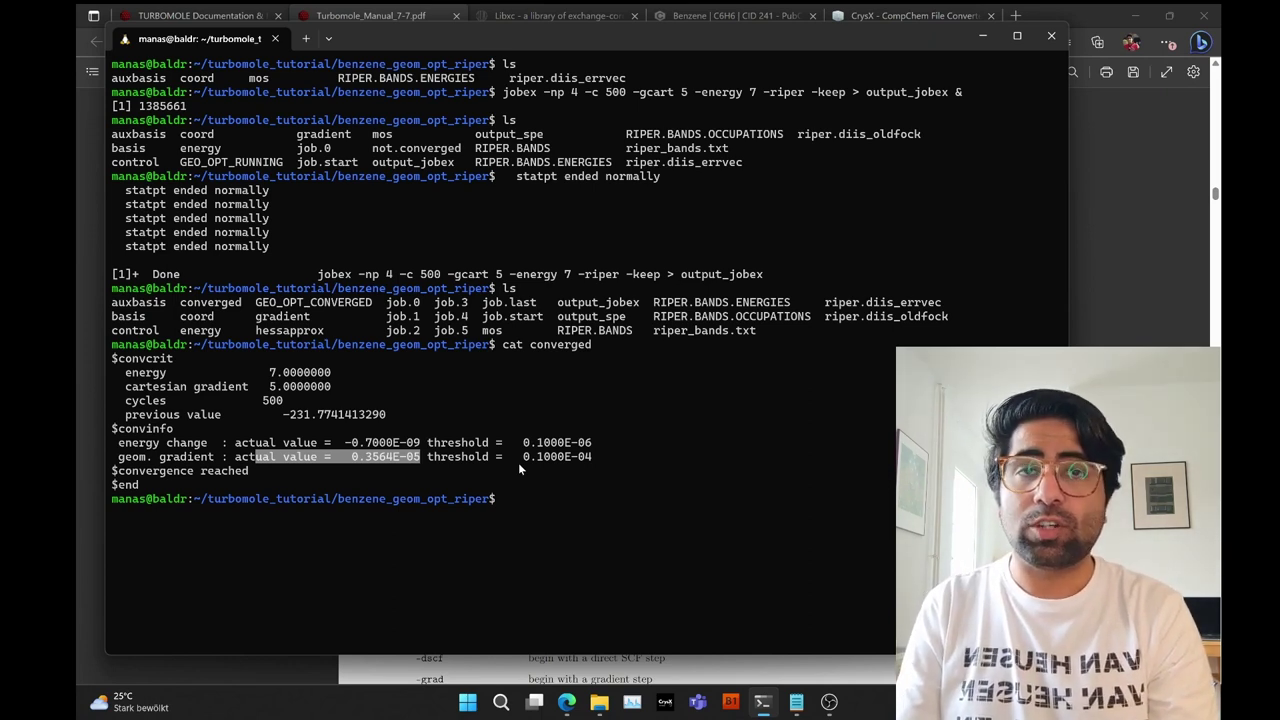
drag(518, 462, 586, 470)
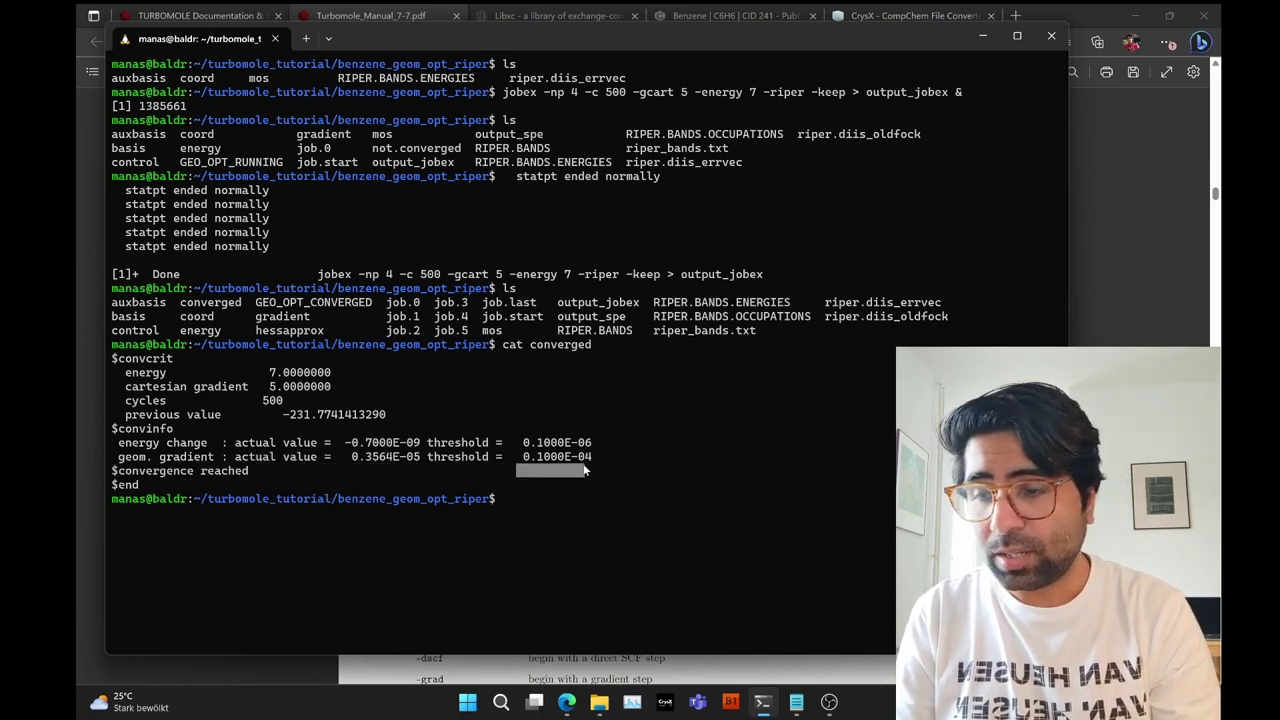
click(585, 468)
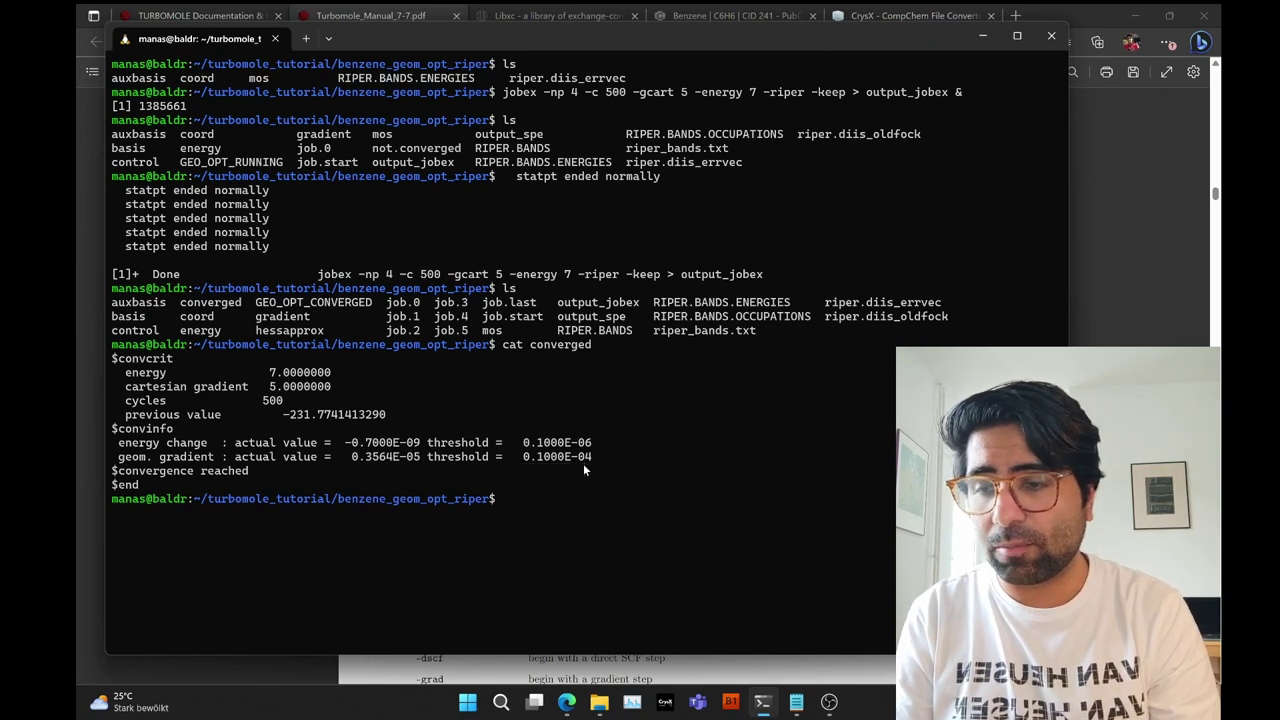
- List the folder contents again and print the GEO_OPT_CONVERGED file with cat
text(ls)
key(Return)
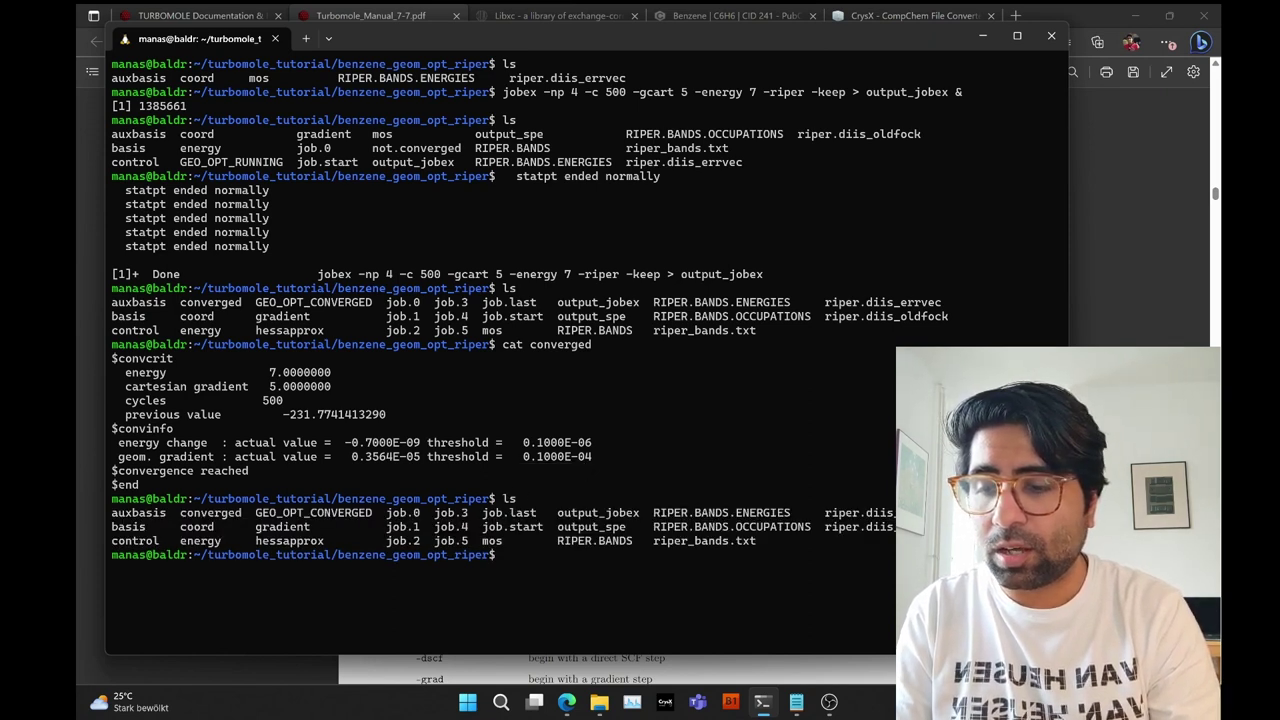
text(cat GEO_OPT_CONVERGED)
key(Return)
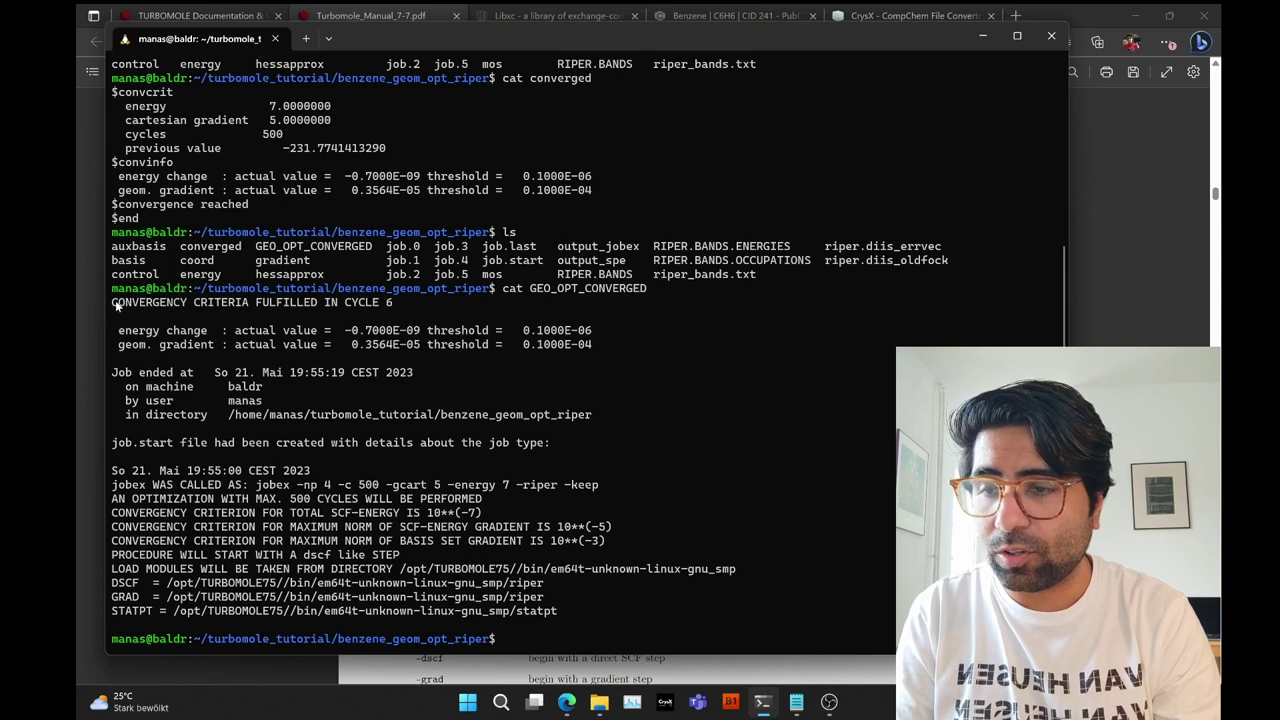
- Check the convergence cycle in GEO_OPT_CONVERGED against the numbered job files, and read its energy change and gradient lines
drag(114, 305, 396, 305)
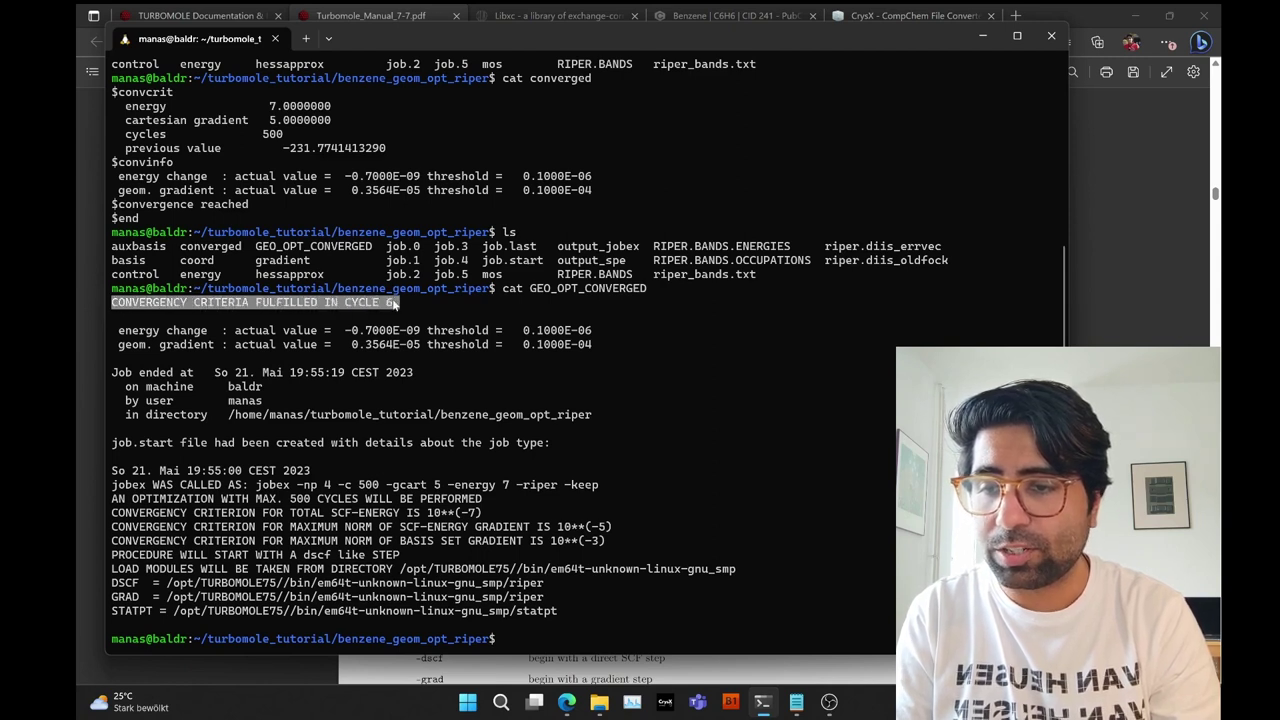
drag(391, 249, 463, 280)
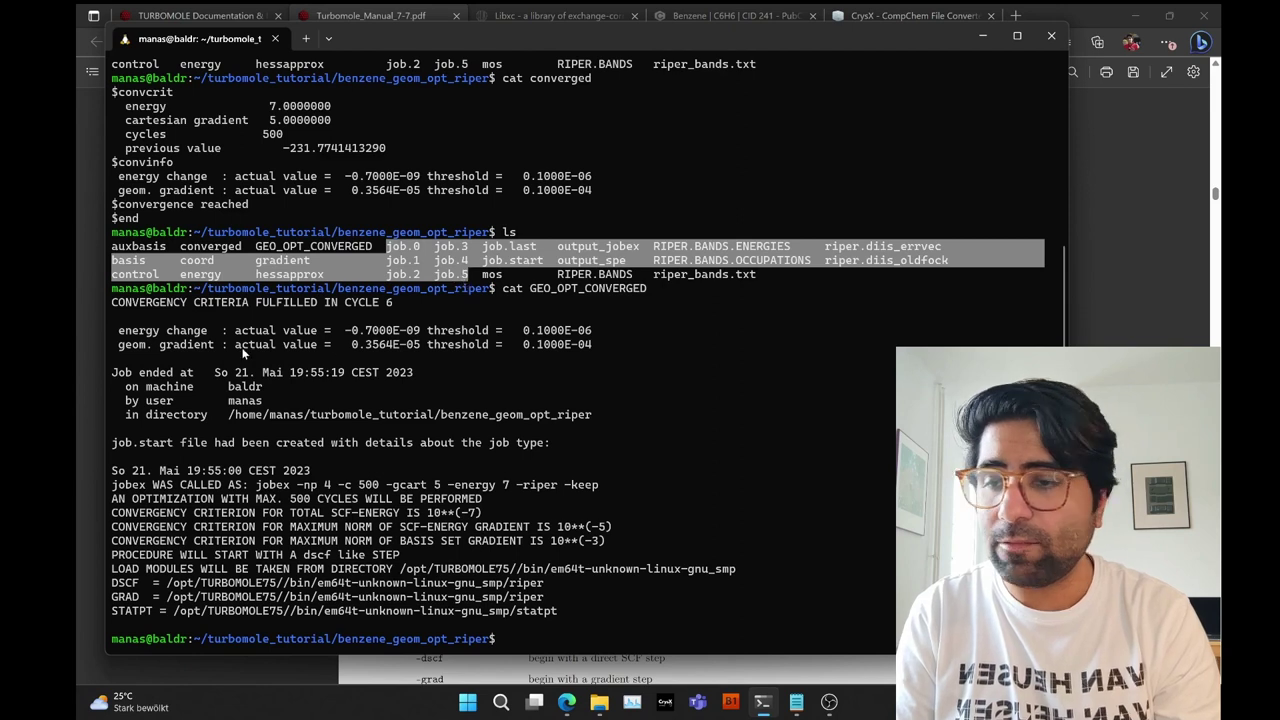
click(147, 330)
drag(135, 330, 608, 348)
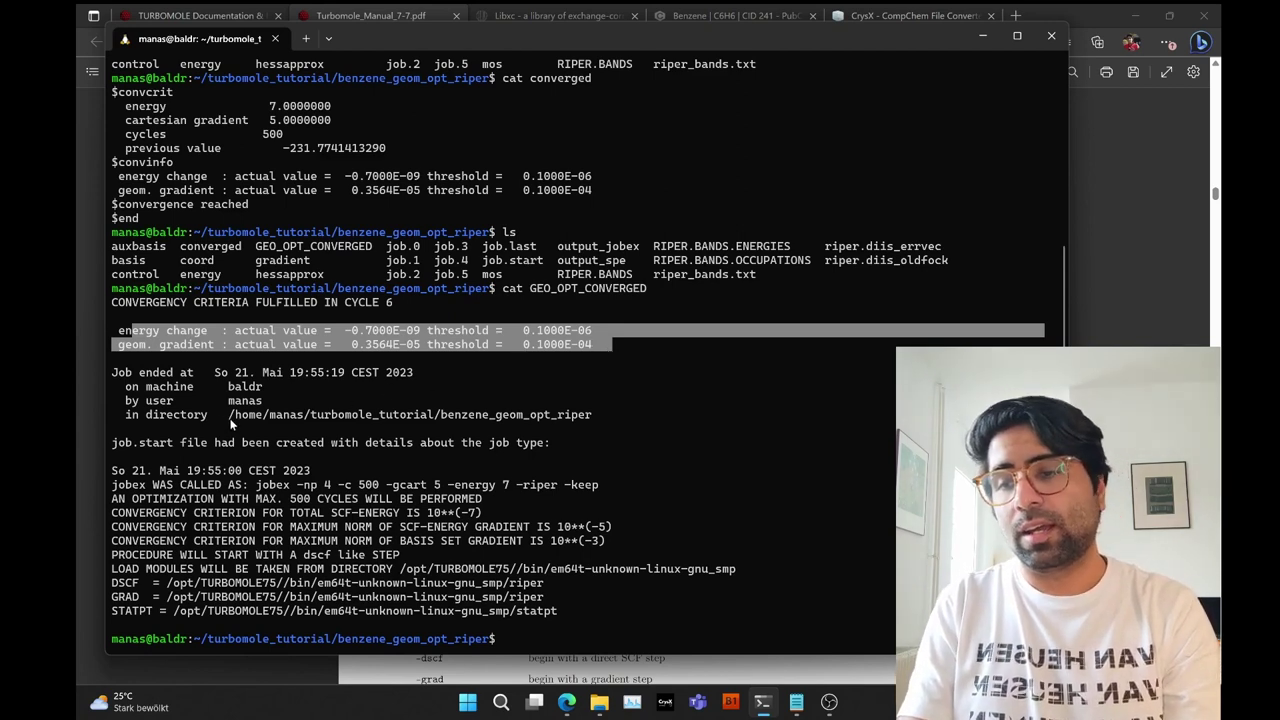
- Read the job details in GEO_OPT_CONVERGED, including the jobex call and the convergence criteria for energy and gradients
drag(117, 384, 525, 470)
click(525, 470)
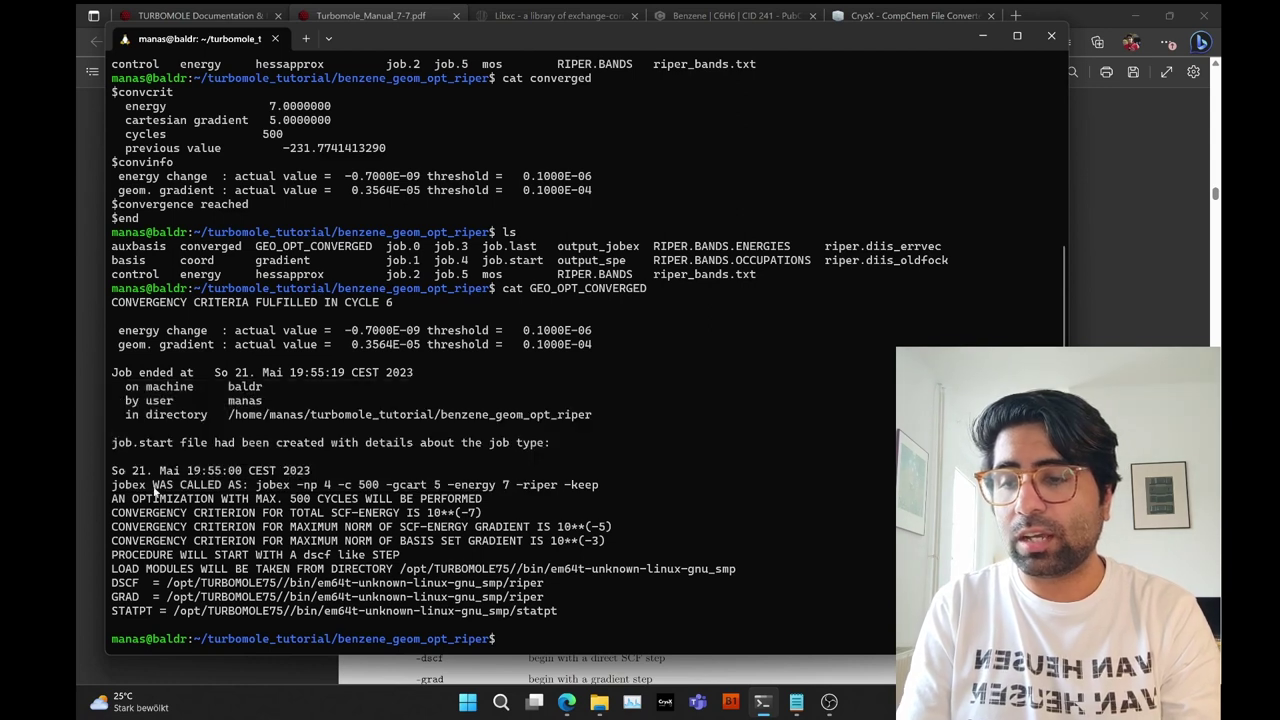
drag(115, 484, 603, 488)
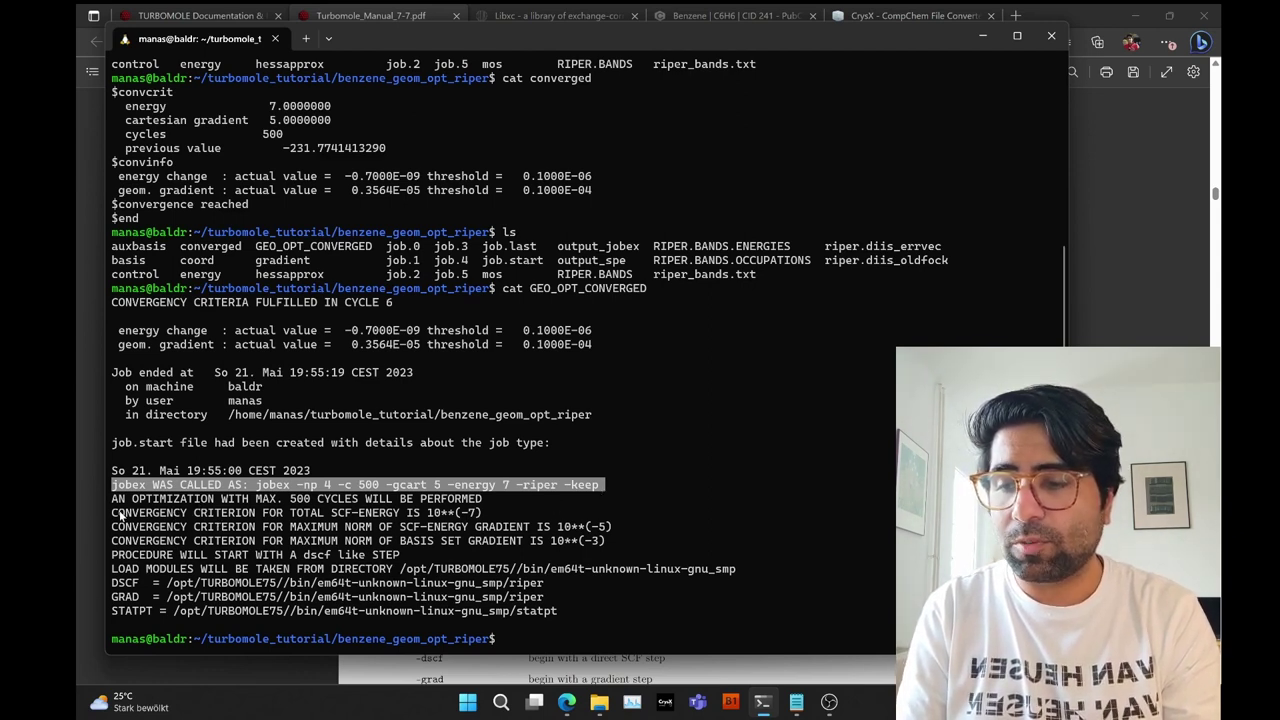
drag(118, 514, 616, 529)
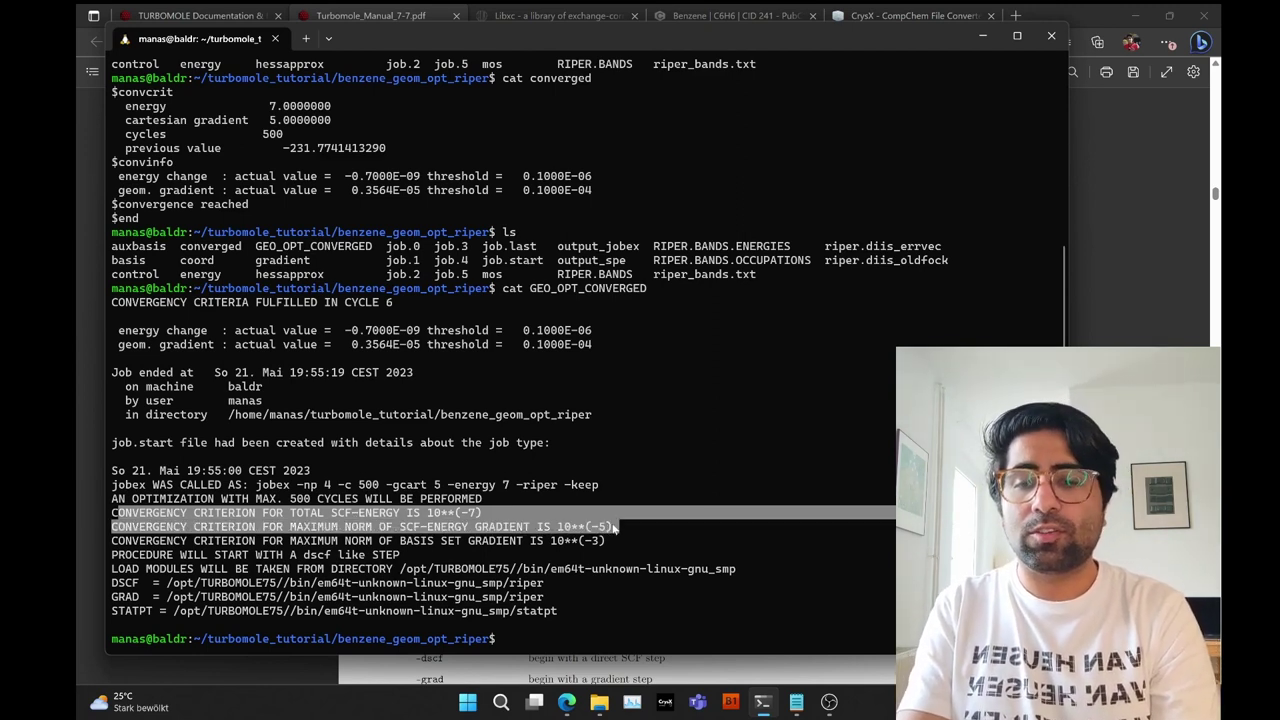
drag(616, 528, 610, 541)
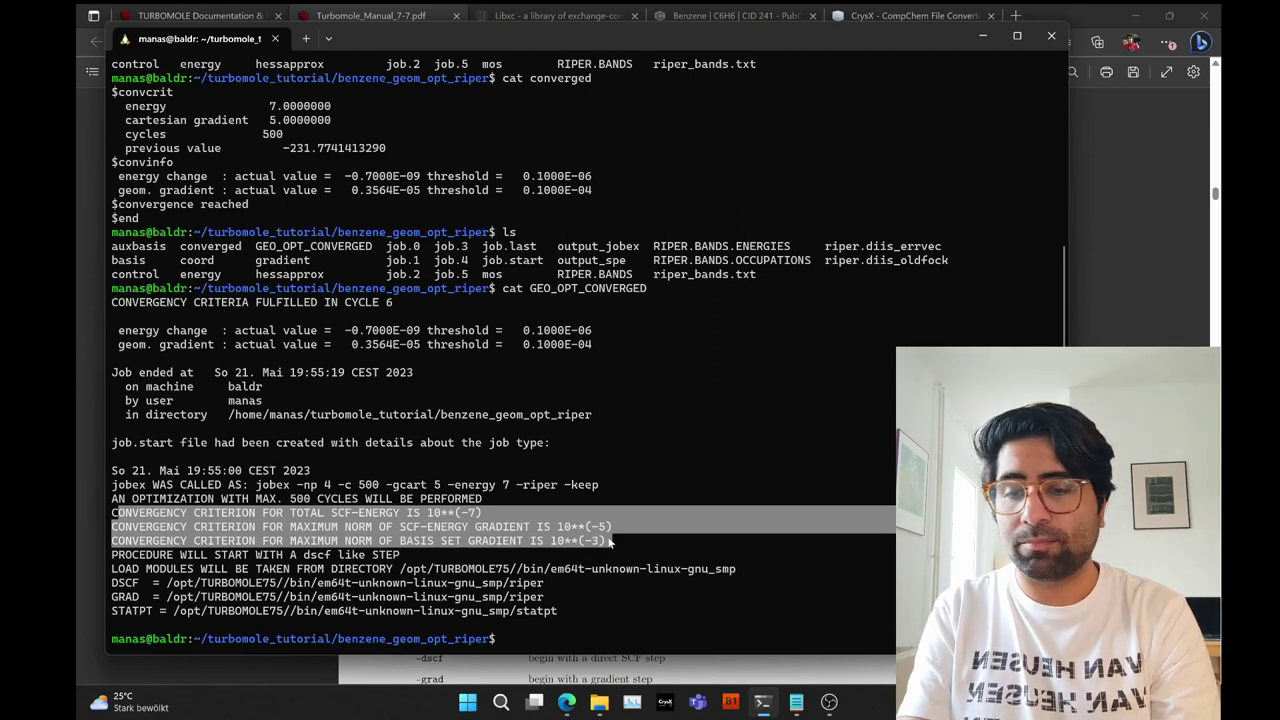
click(611, 541)
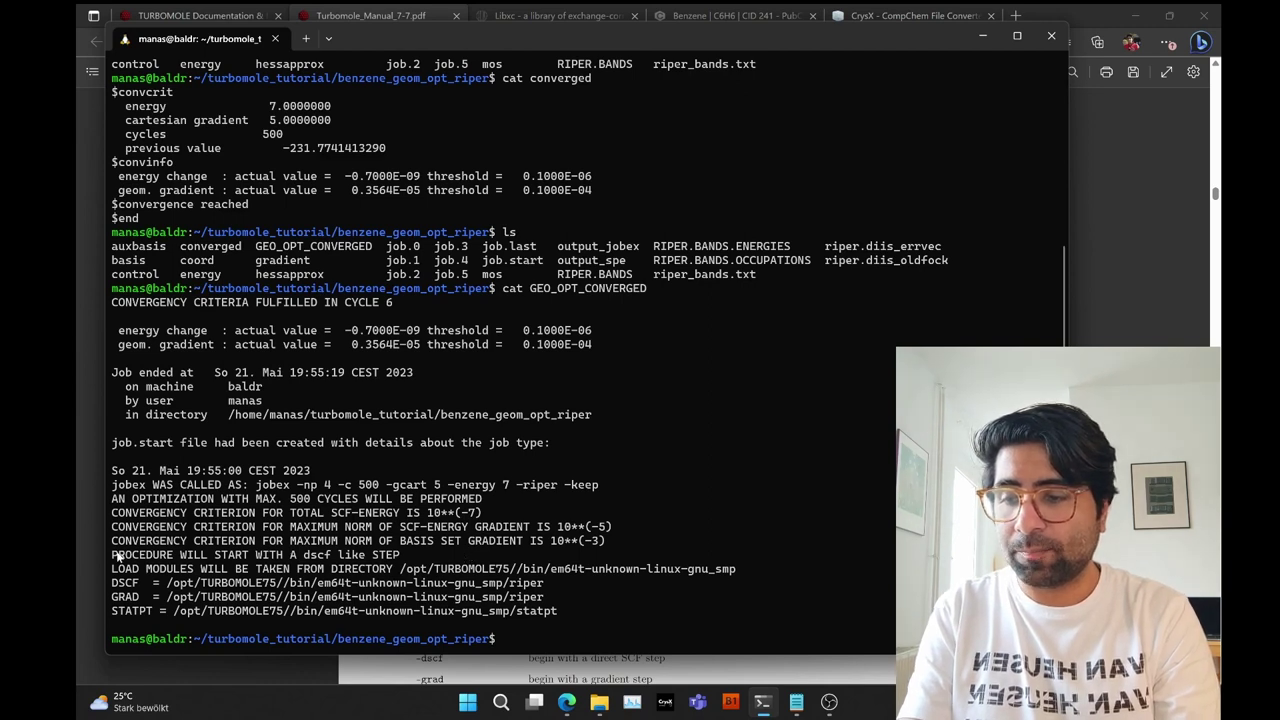
- Examine the procedure and load module lines, checking which program is used for DSCF and GRAD
drag(116, 557, 570, 617)
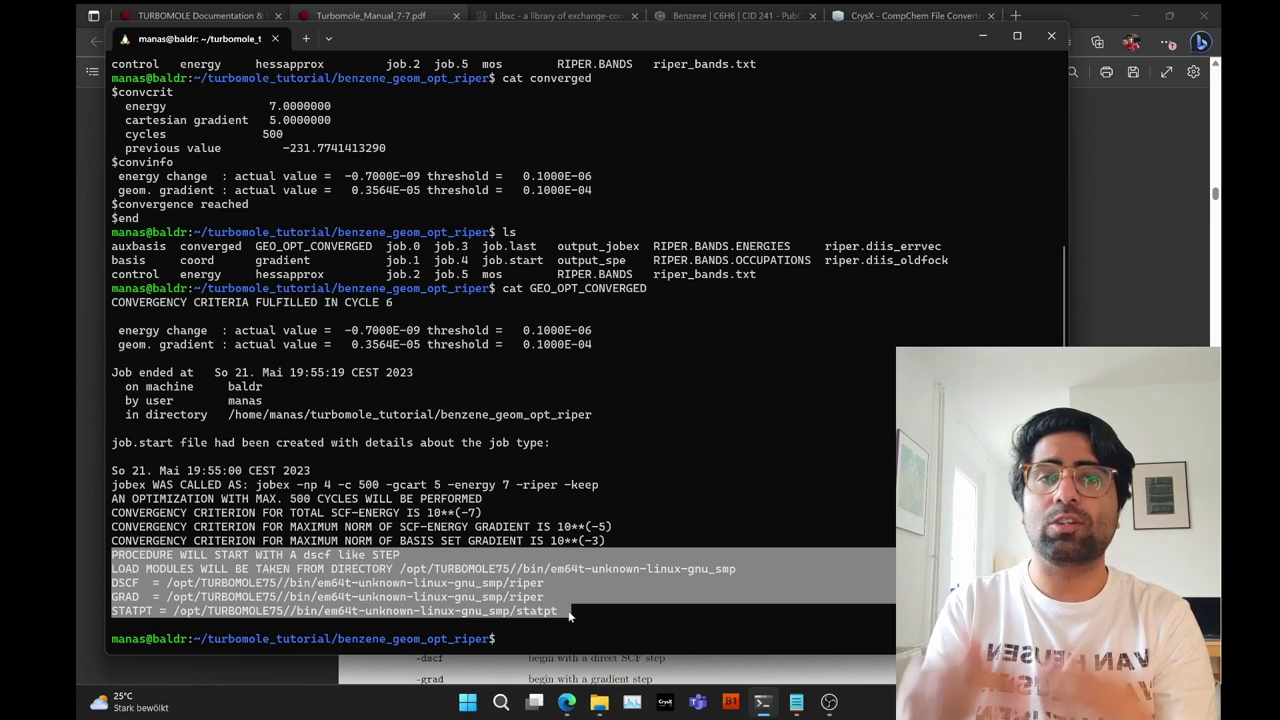
key(ctrl+c)
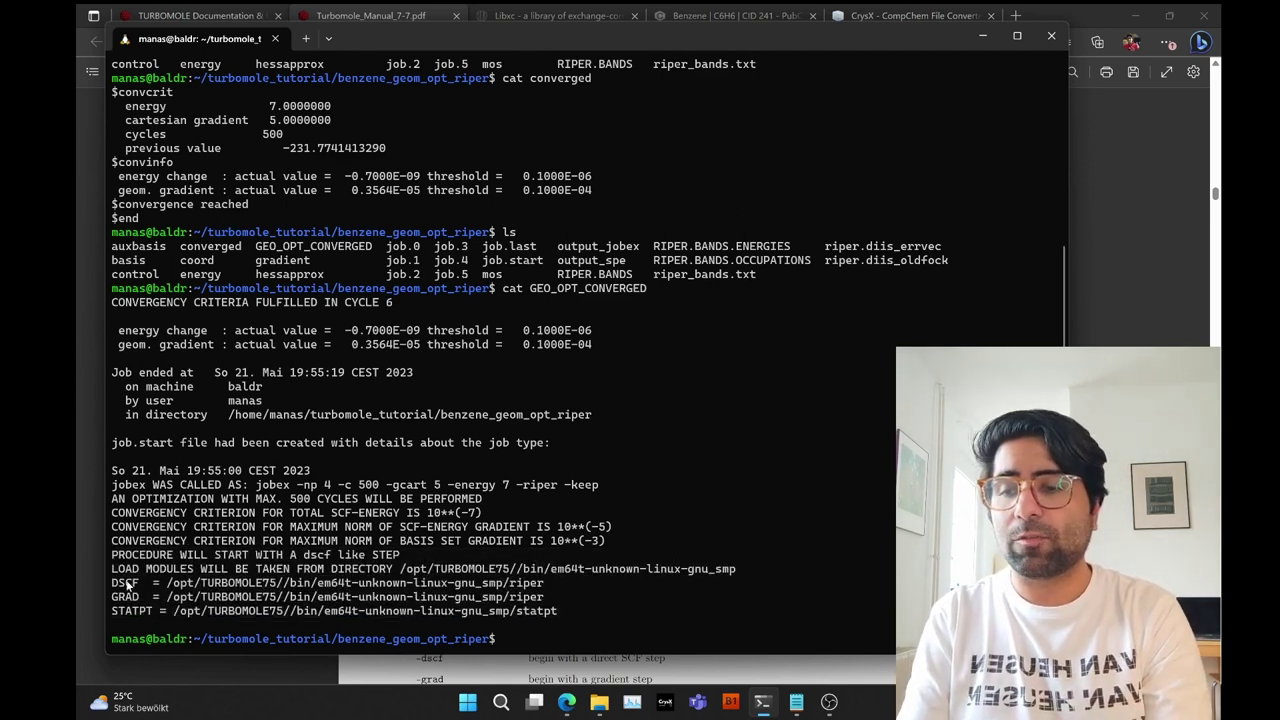
drag(113, 583, 563, 582)
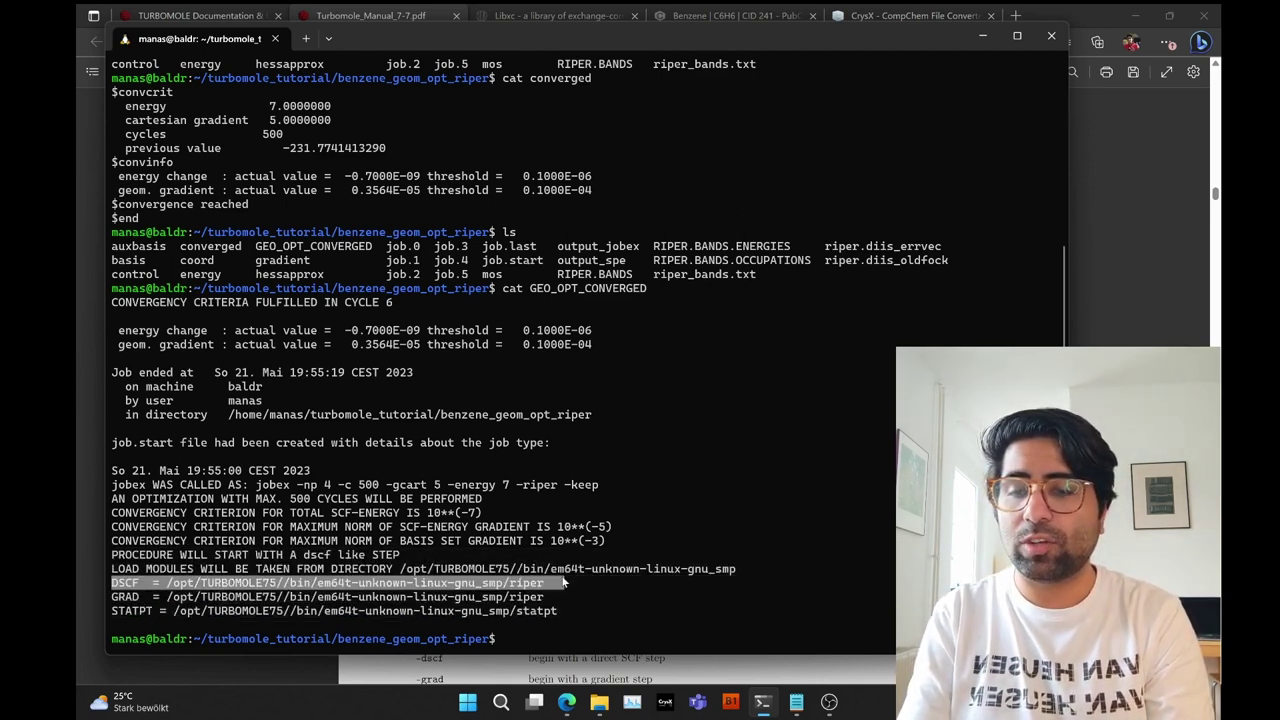
click(145, 586)
drag(150, 586, 527, 590)
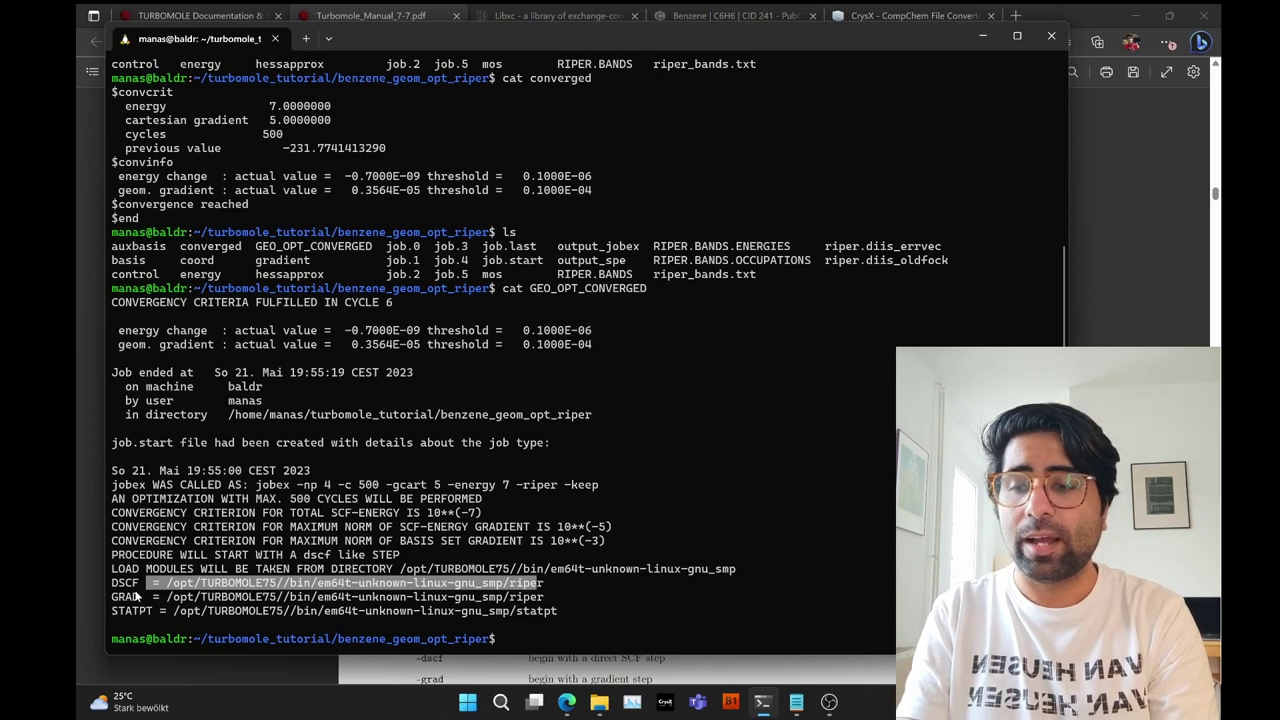
drag(120, 598, 543, 598)
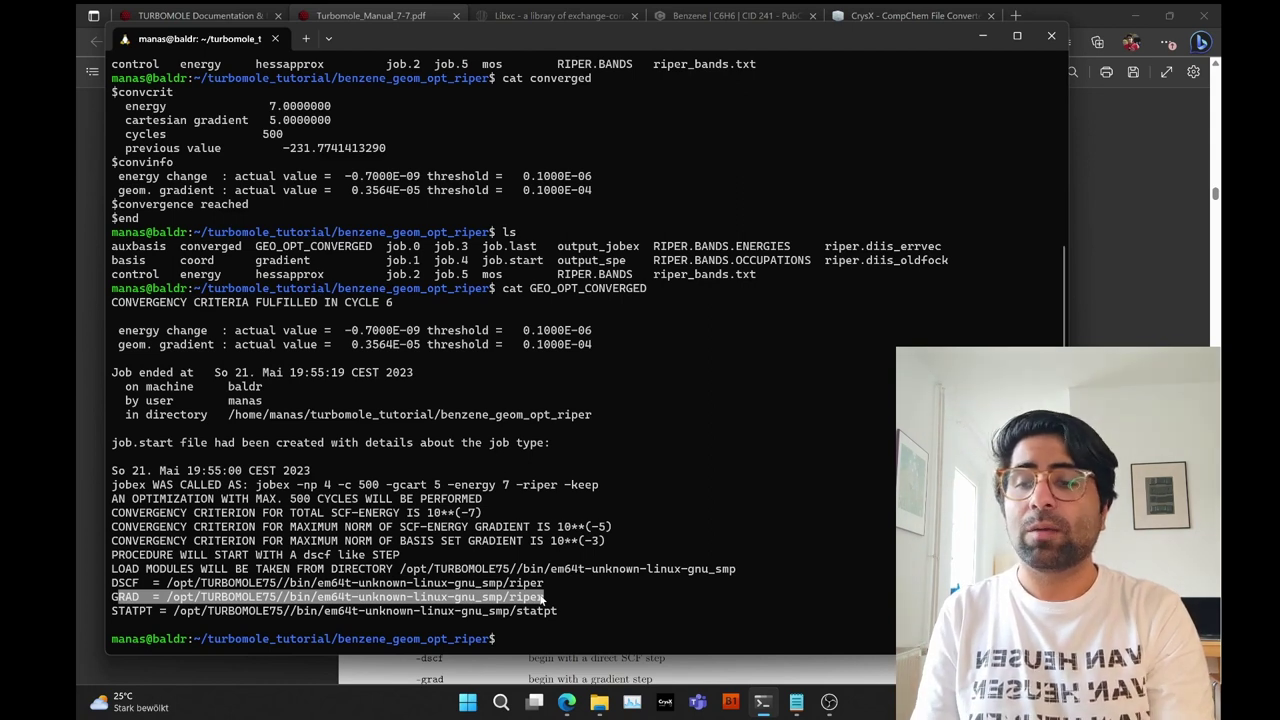
drag(543, 598, 520, 587)
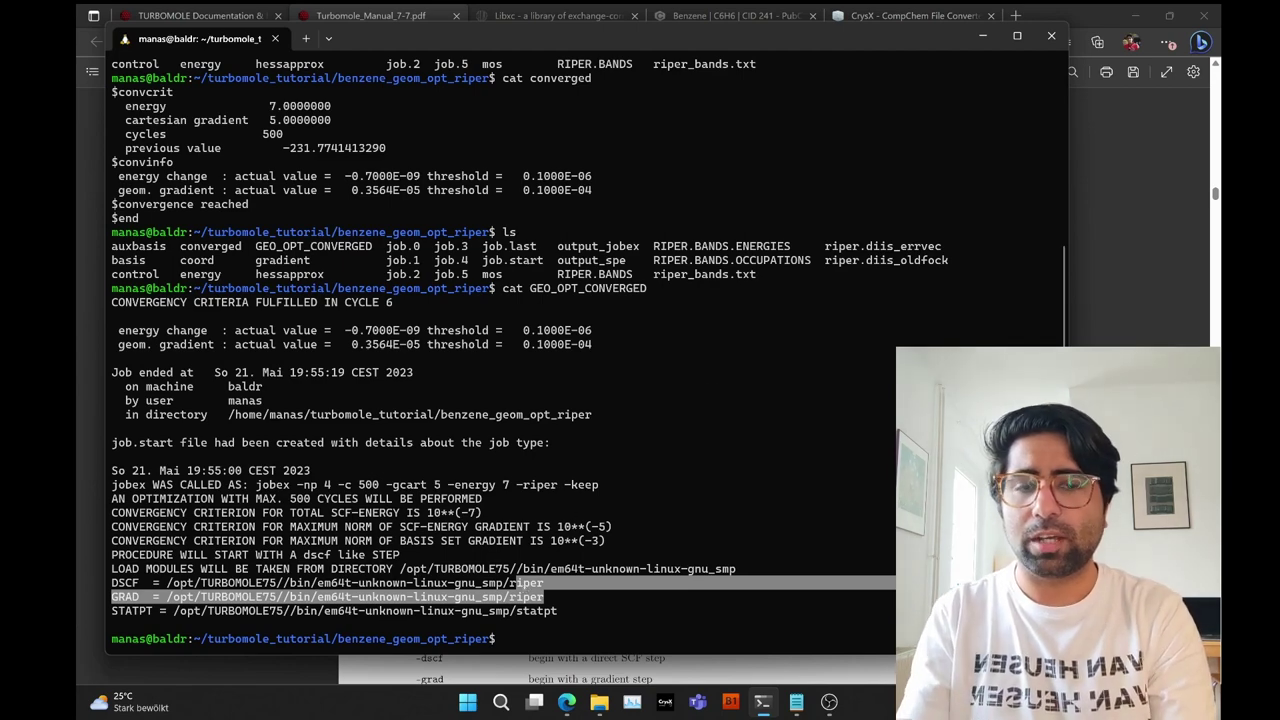
- Switch to the TURBOMOLE manual in the browser and read the jobex -ri option about ridft, rdgrad, dscf and grad
key(alt+Tab)
scroll(755, 487, down, 1)
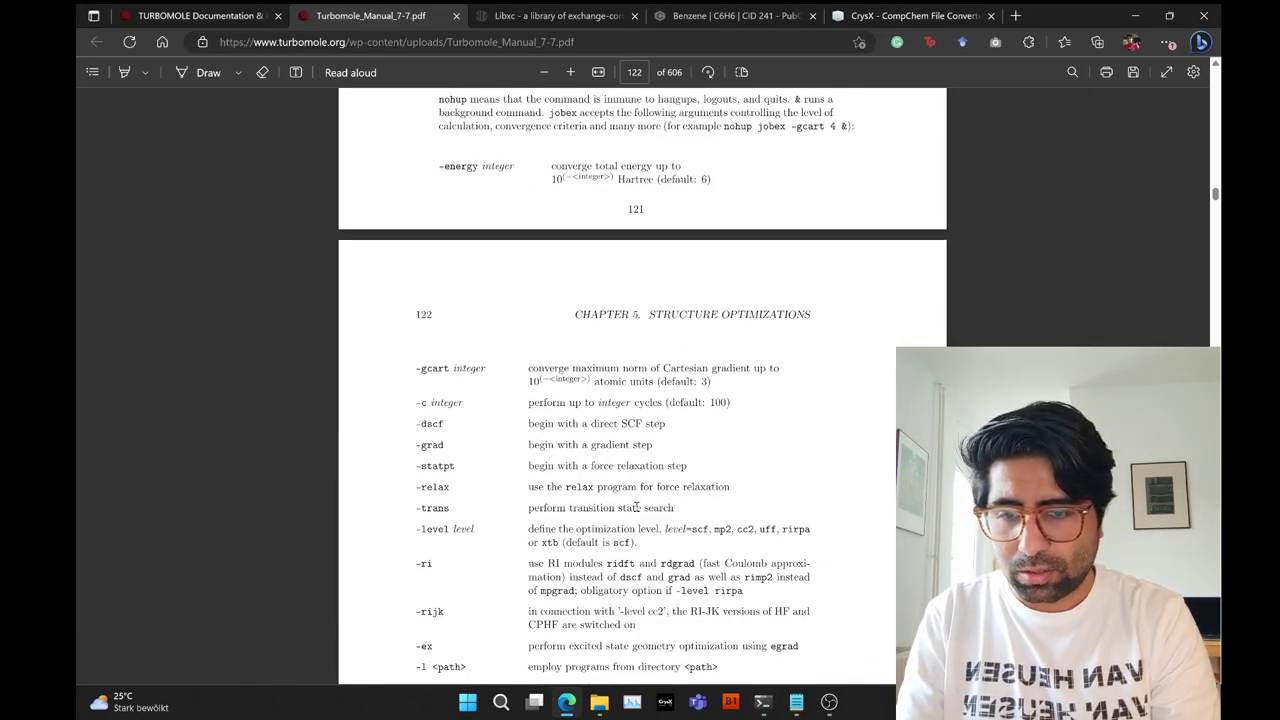
scroll(628, 490, down, 2)
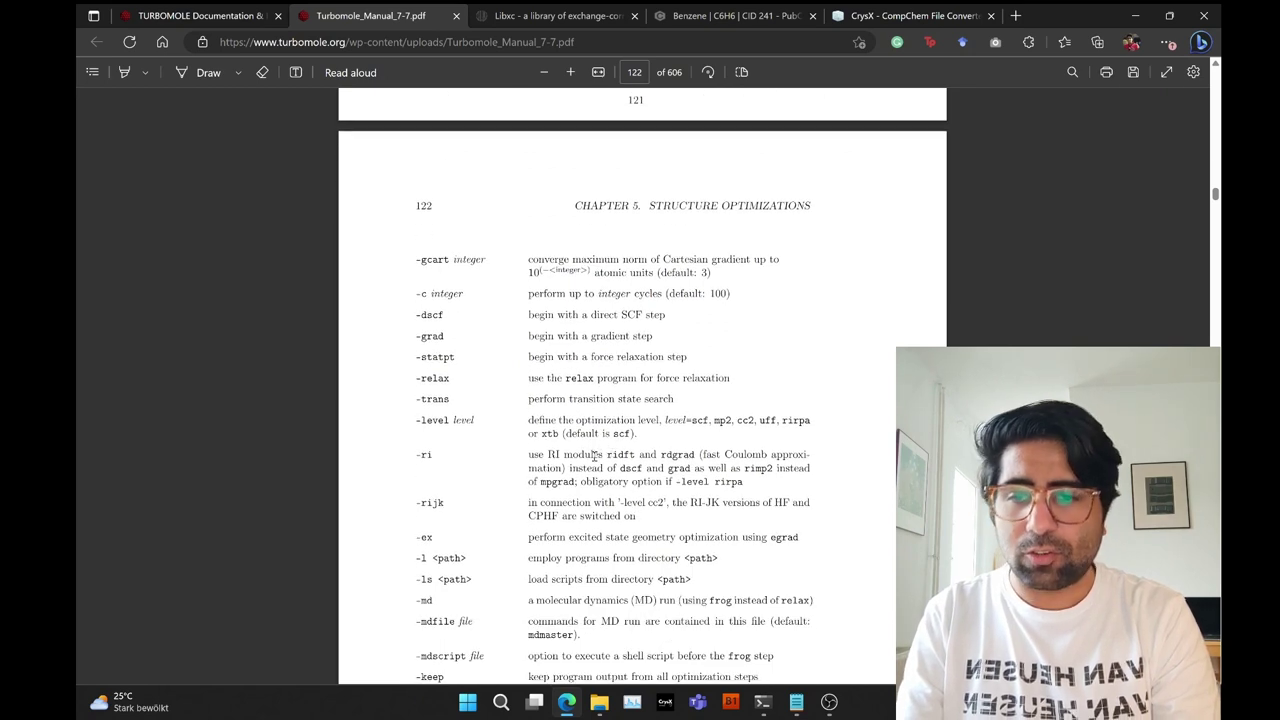
drag(540, 456, 691, 455)
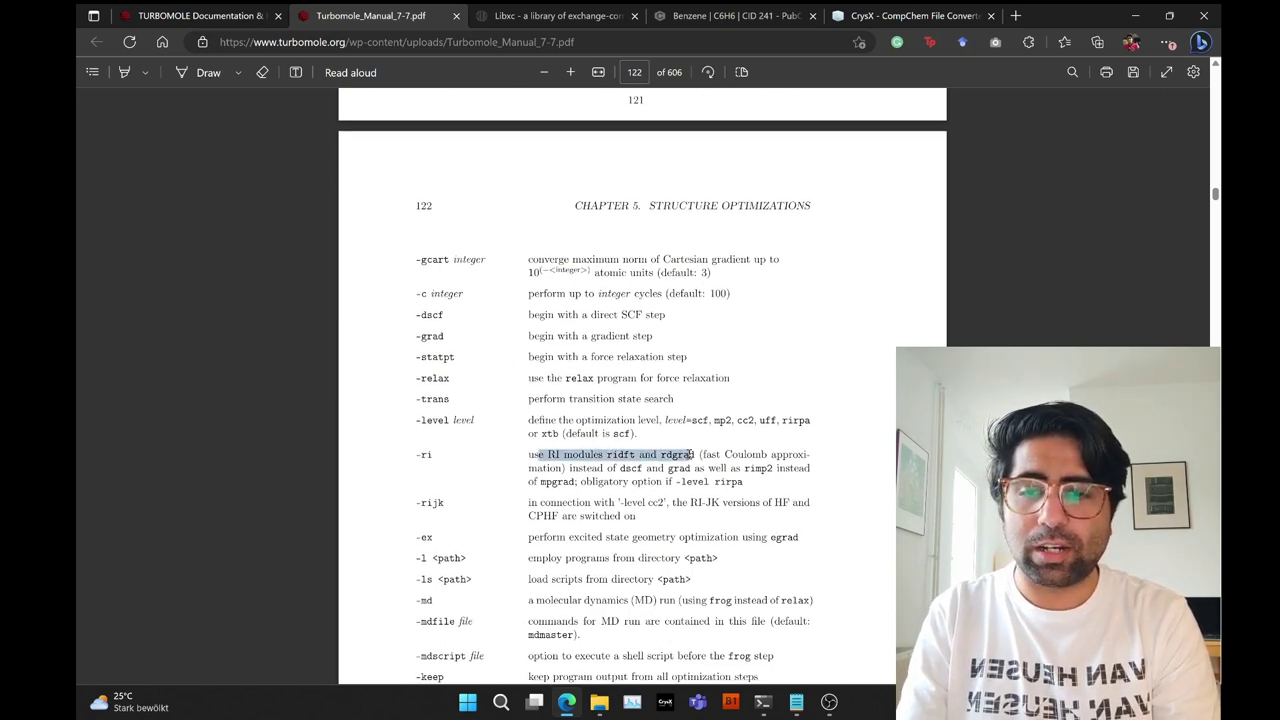
drag(612, 469, 693, 472)
- Return to the terminal and review the DSCF, GRAD and STATPT module paths in the GEO_OPT_CONVERGED output
click(763, 702)
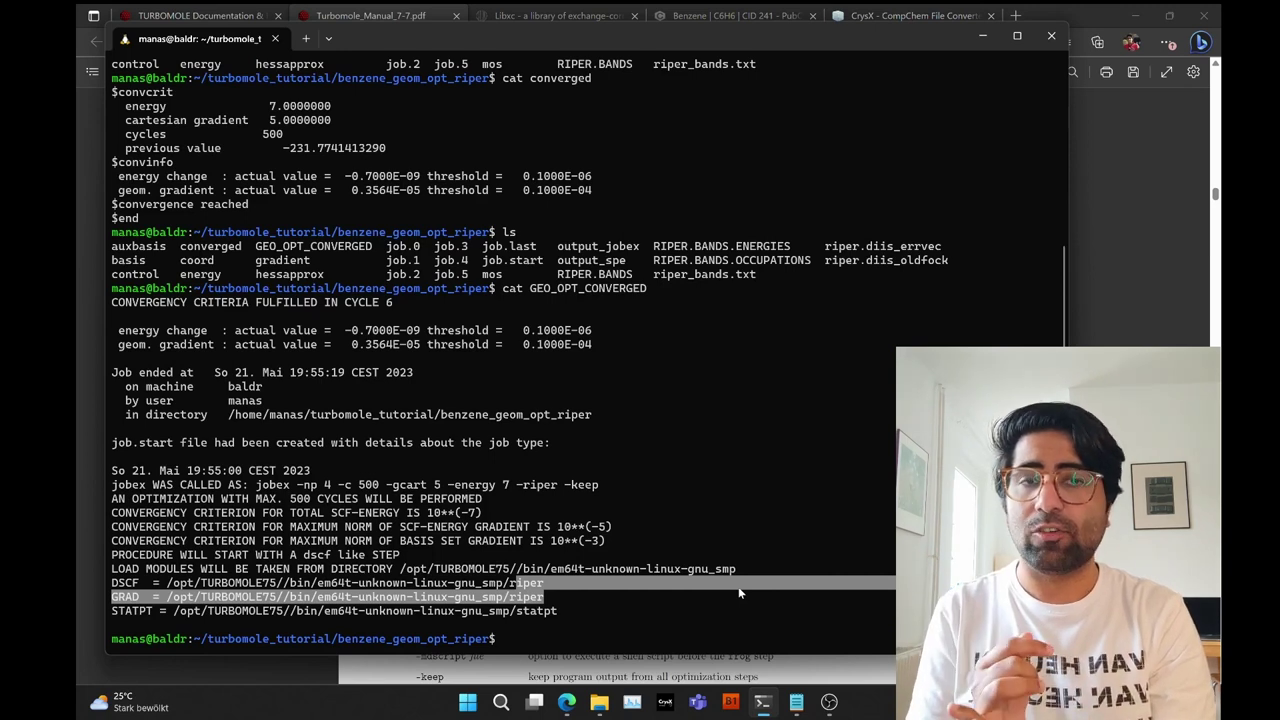
click(202, 589)
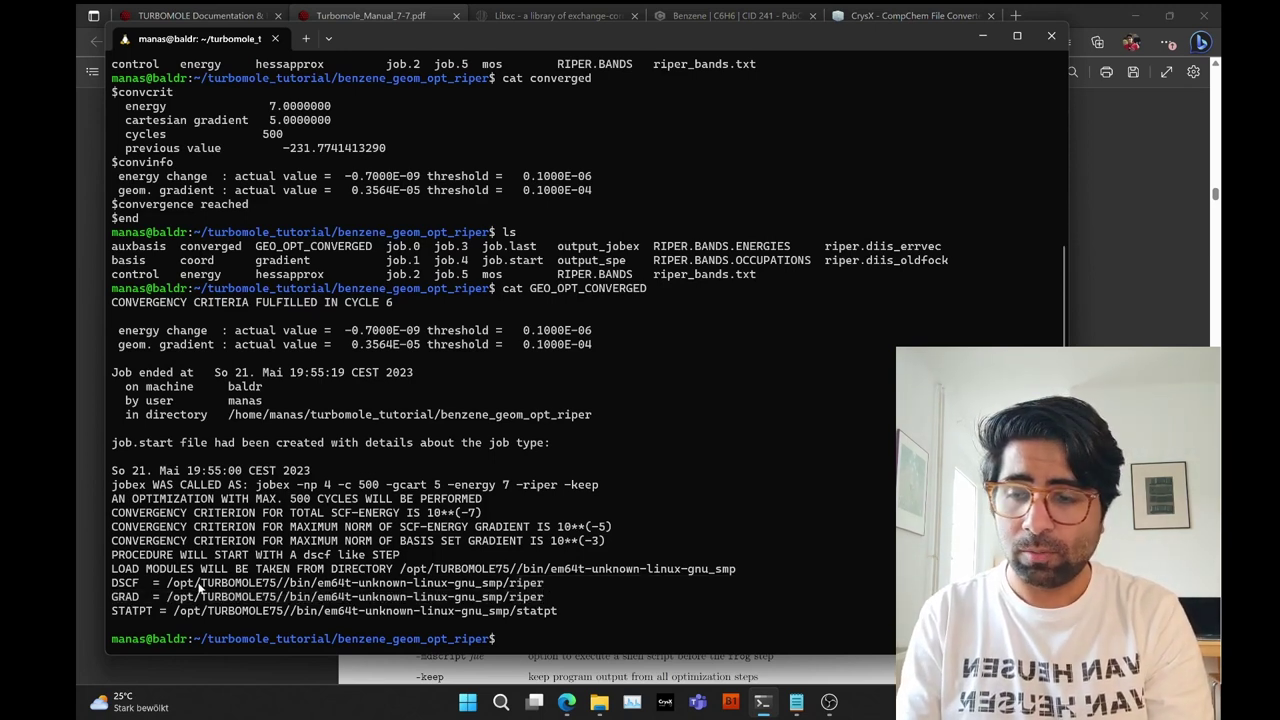
drag(112, 586, 546, 608)
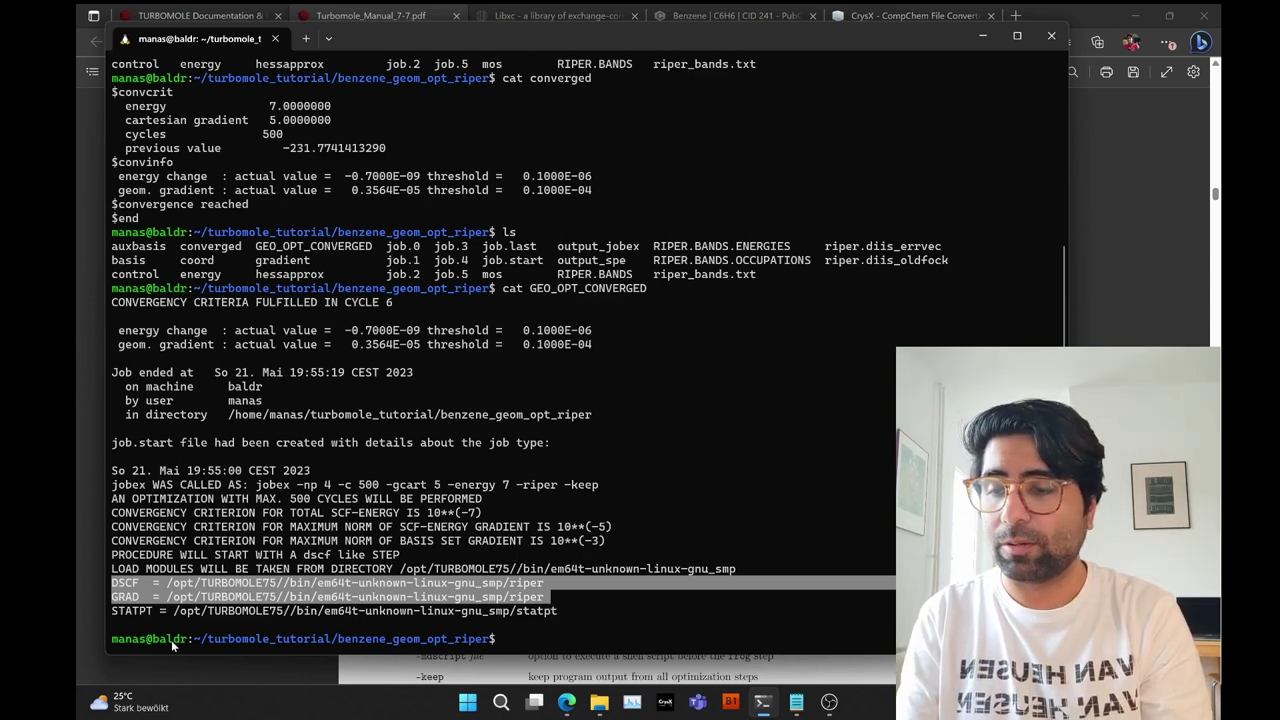
drag(112, 612, 557, 615)
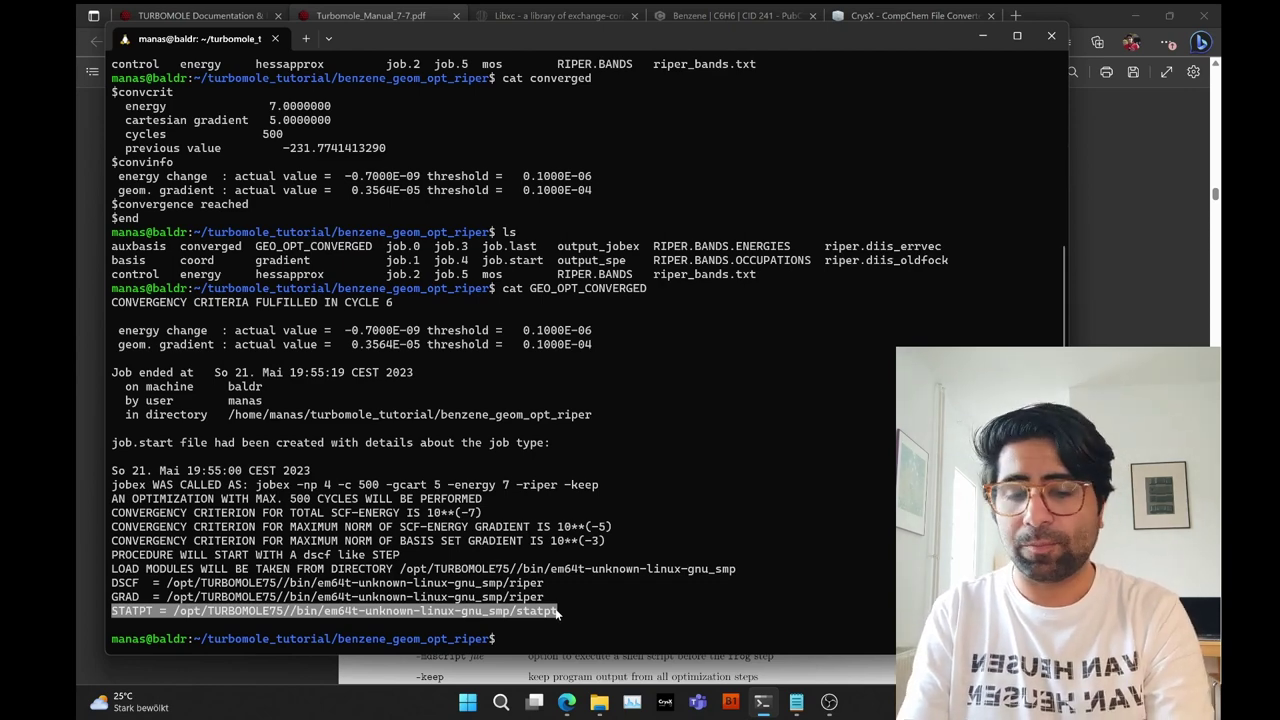
- List the job directory's files, print output_jobex, and review its optimization cycle lines
text(ls)
key(Return)
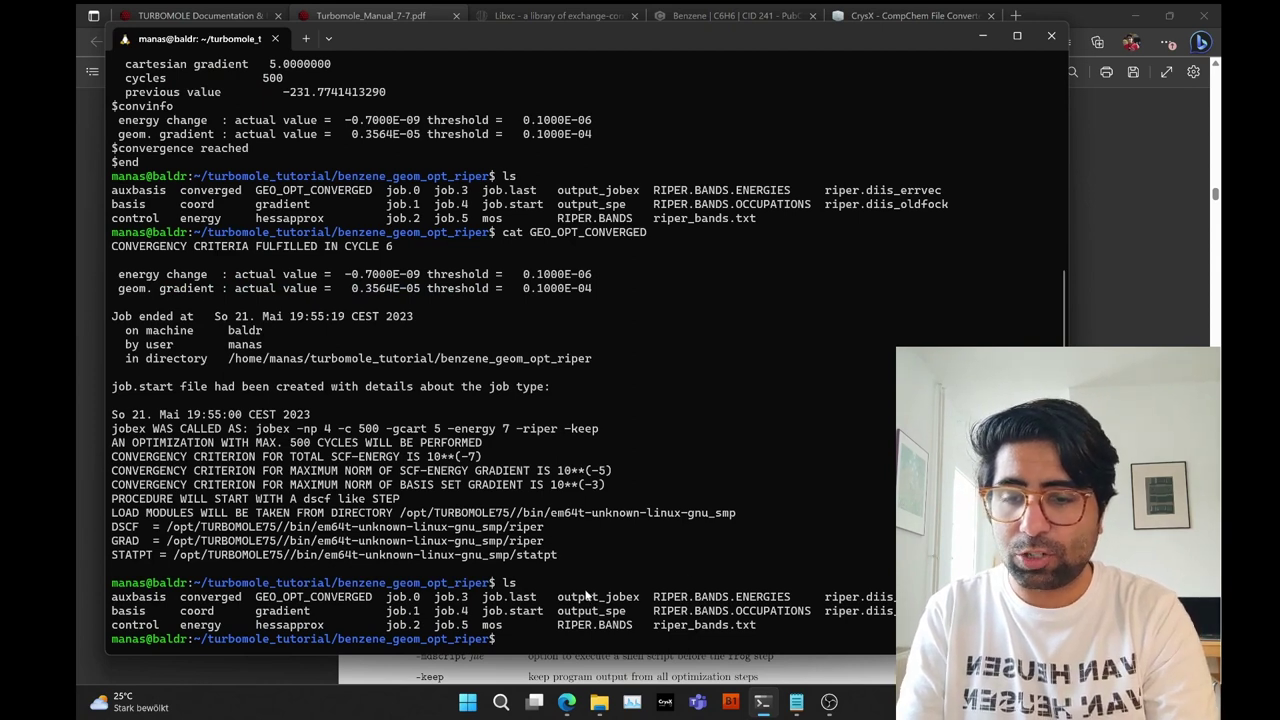
text(cat o)
key(Tab)
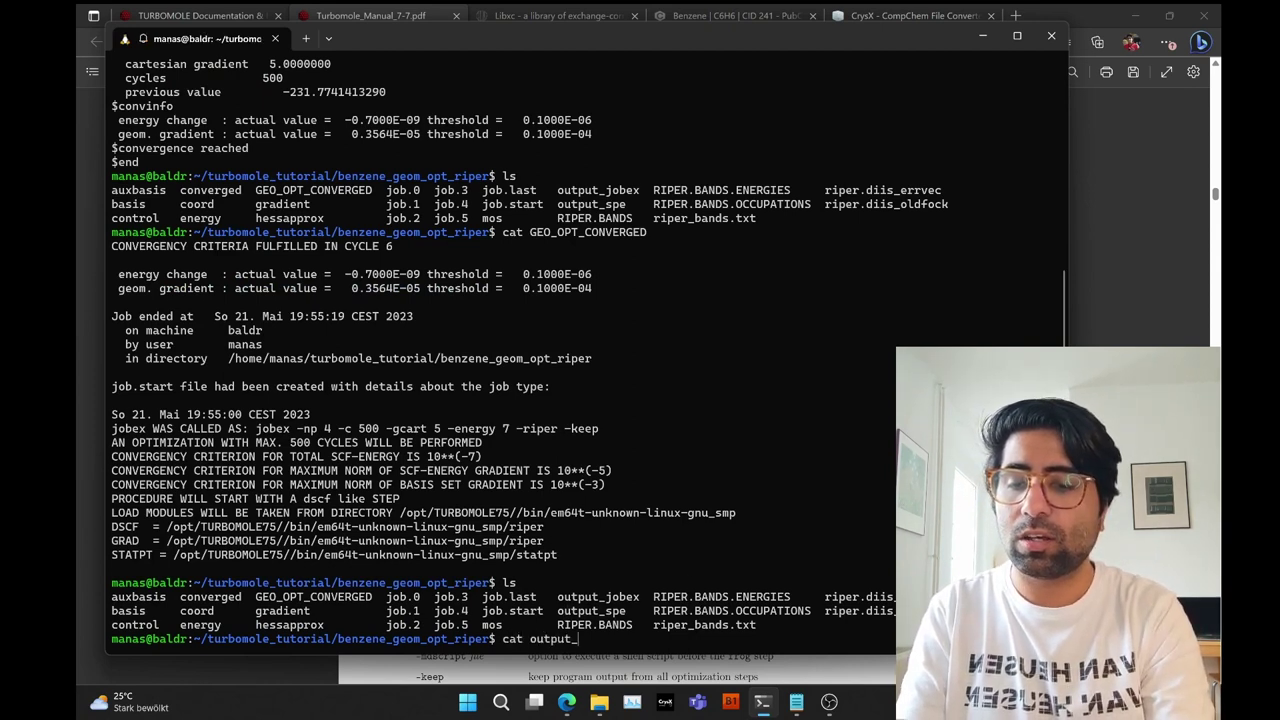
key(Return)
key(Up)
text(j)
key(Tab)
key(Return)
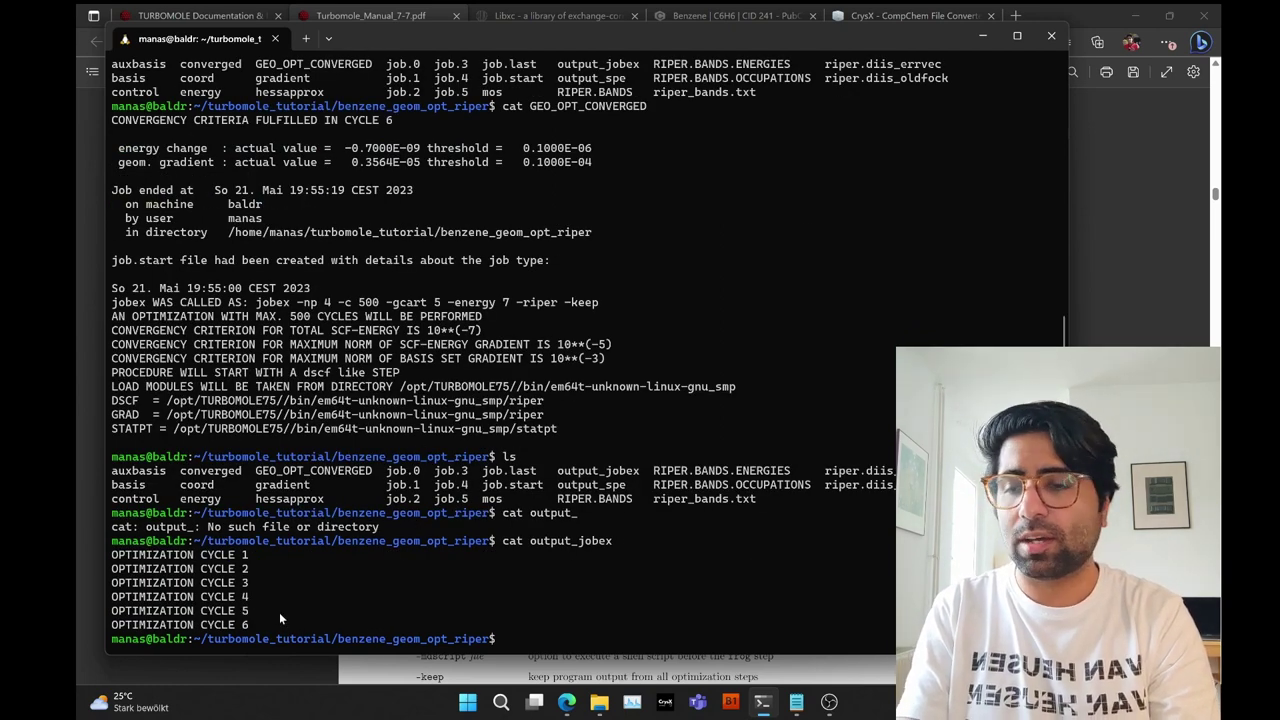
drag(279, 612, 133, 557)
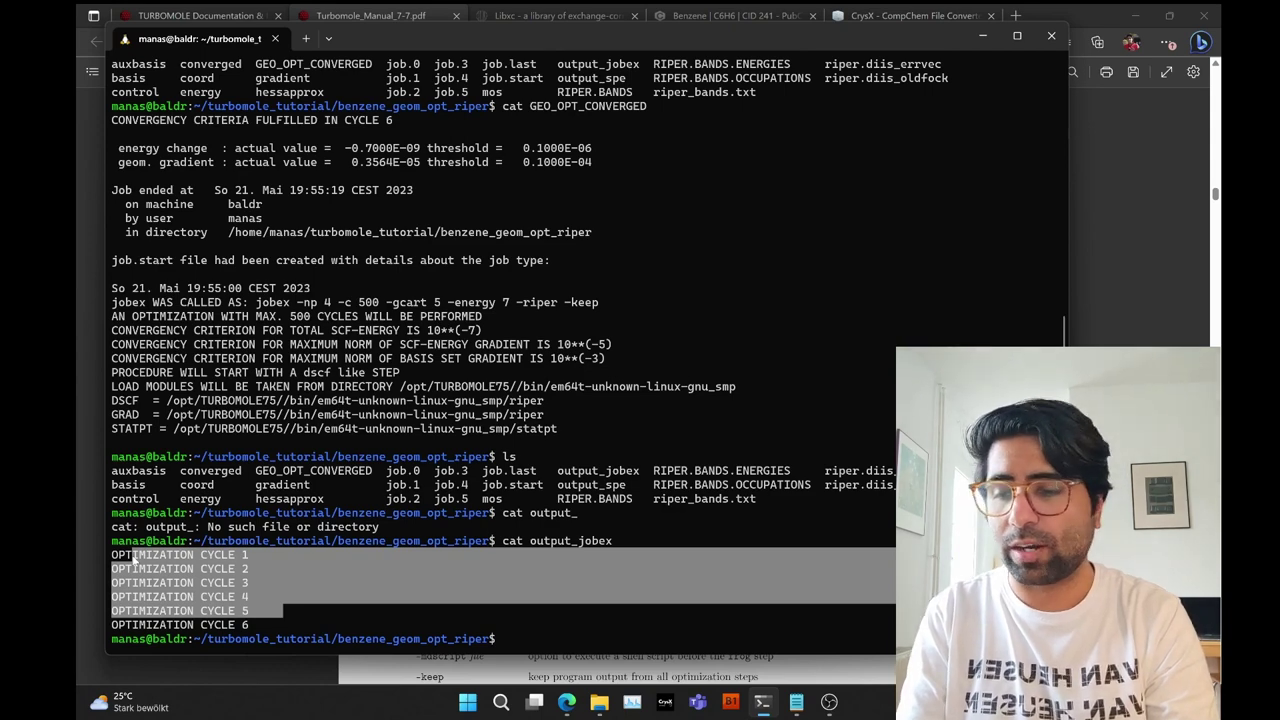
key(ctrl+c)
- List the directory again and examine the numbered job files along with job.last and job.start
text(ls)
key(Return)
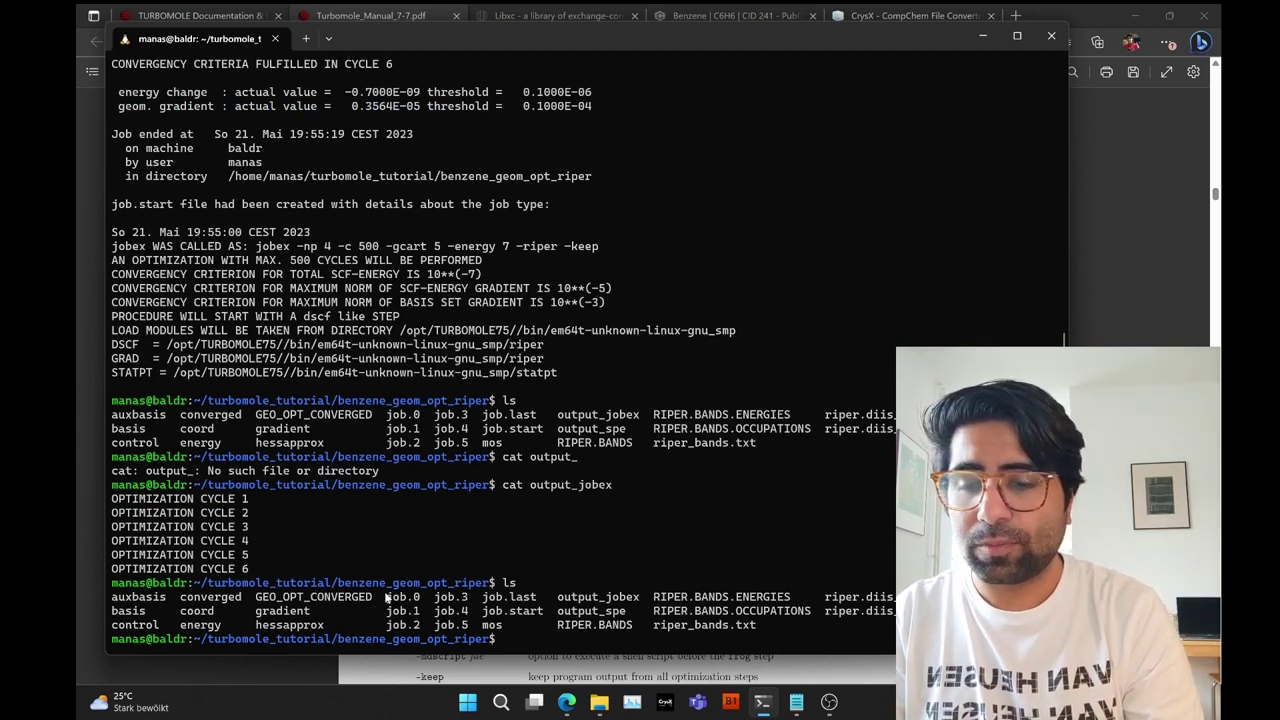
drag(387, 596, 531, 625)
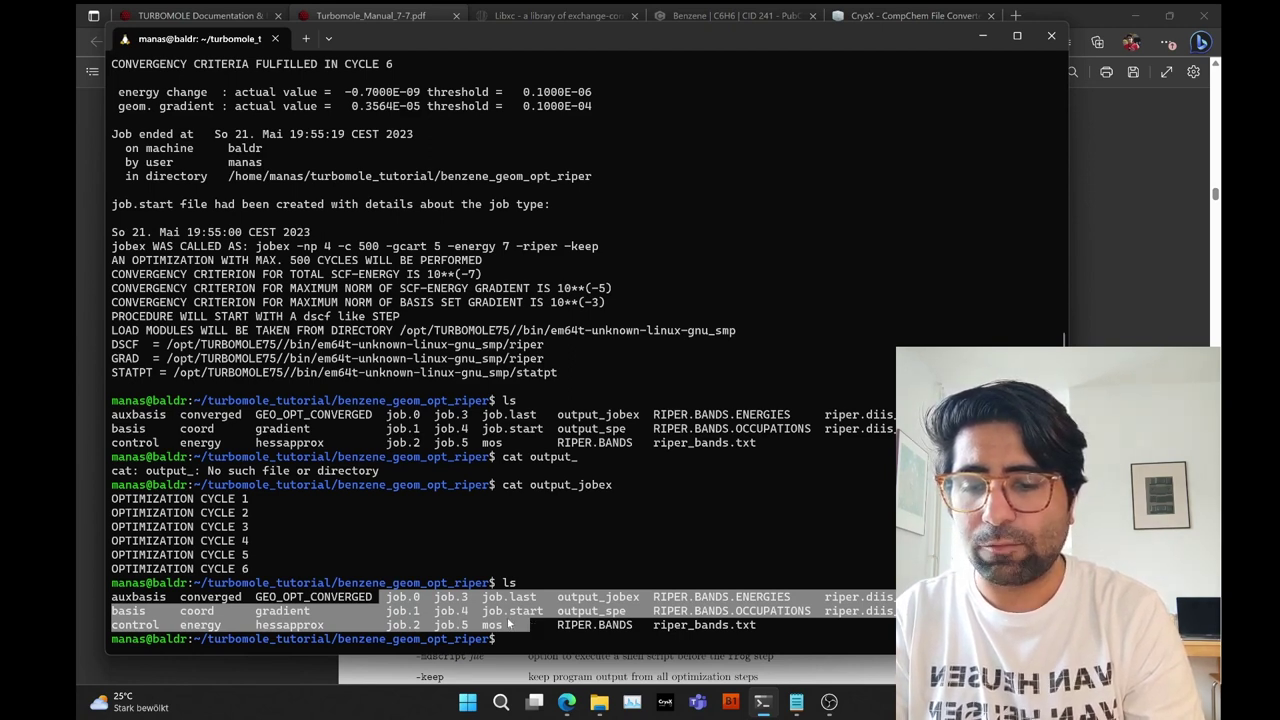
click(508, 624)
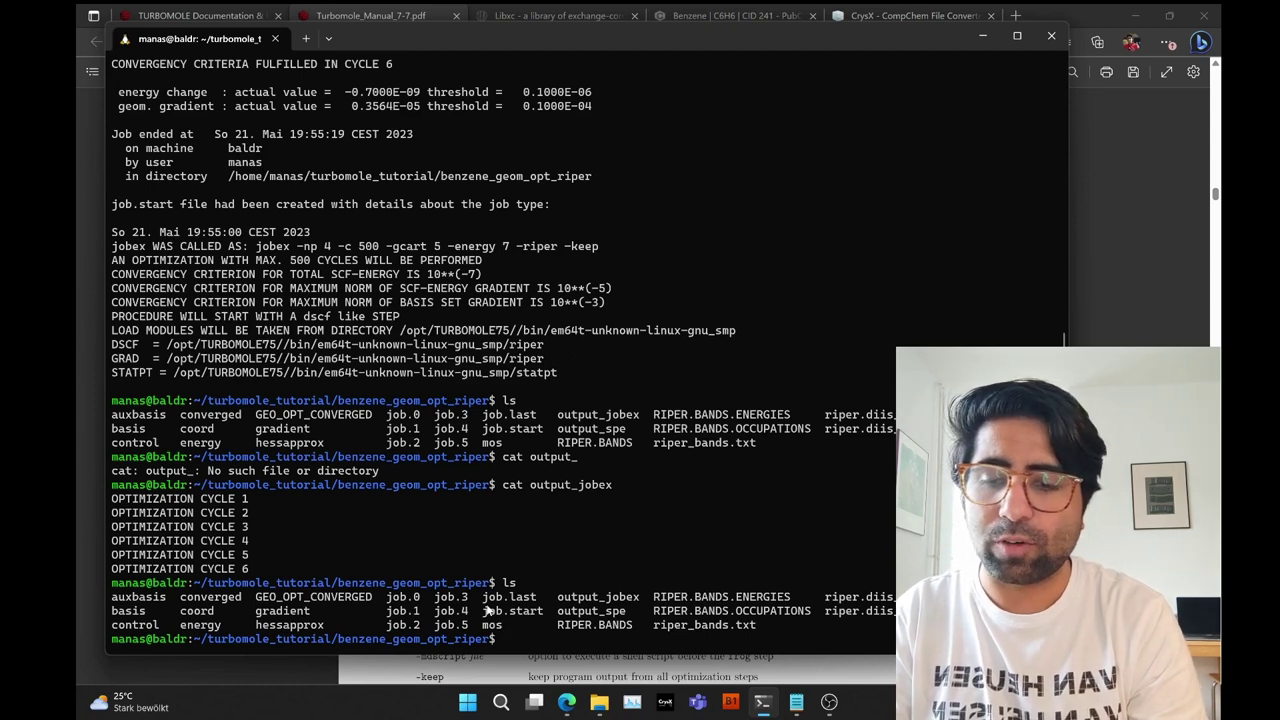
drag(484, 600, 540, 615)
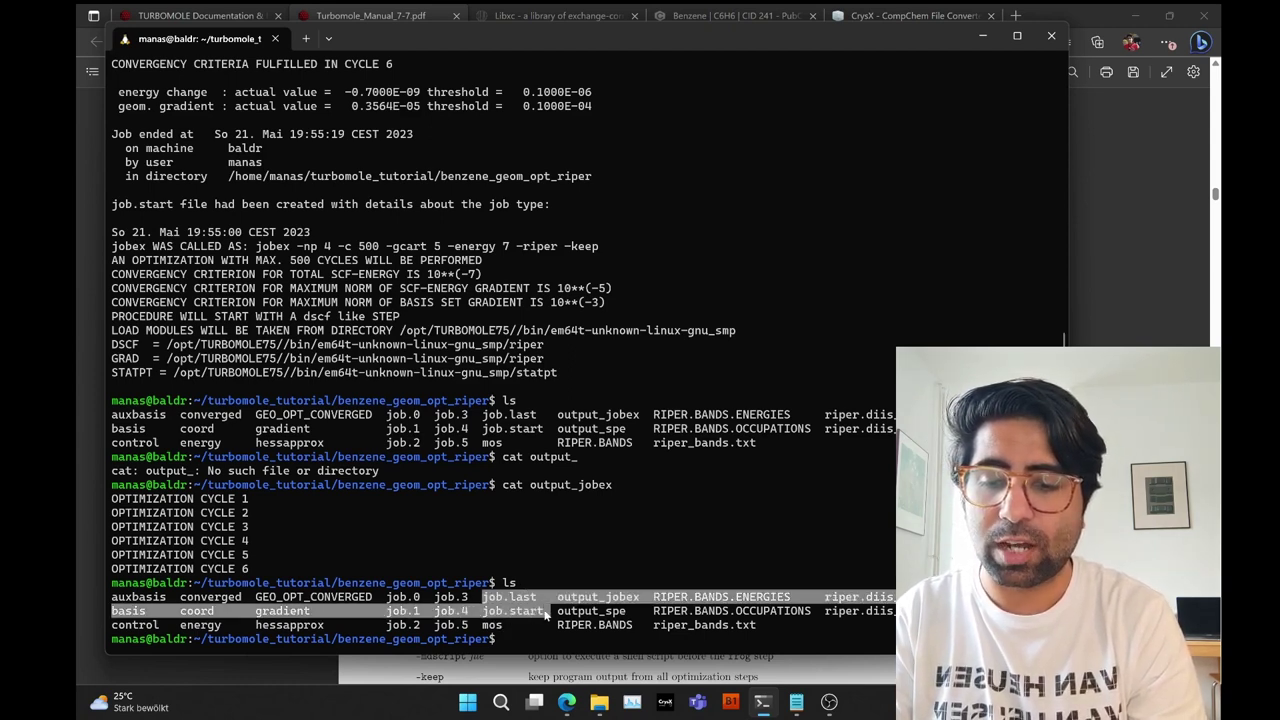
click(546, 614)
- Print the contents of job.start to read the jobex call and its settings
text(cat job.start)
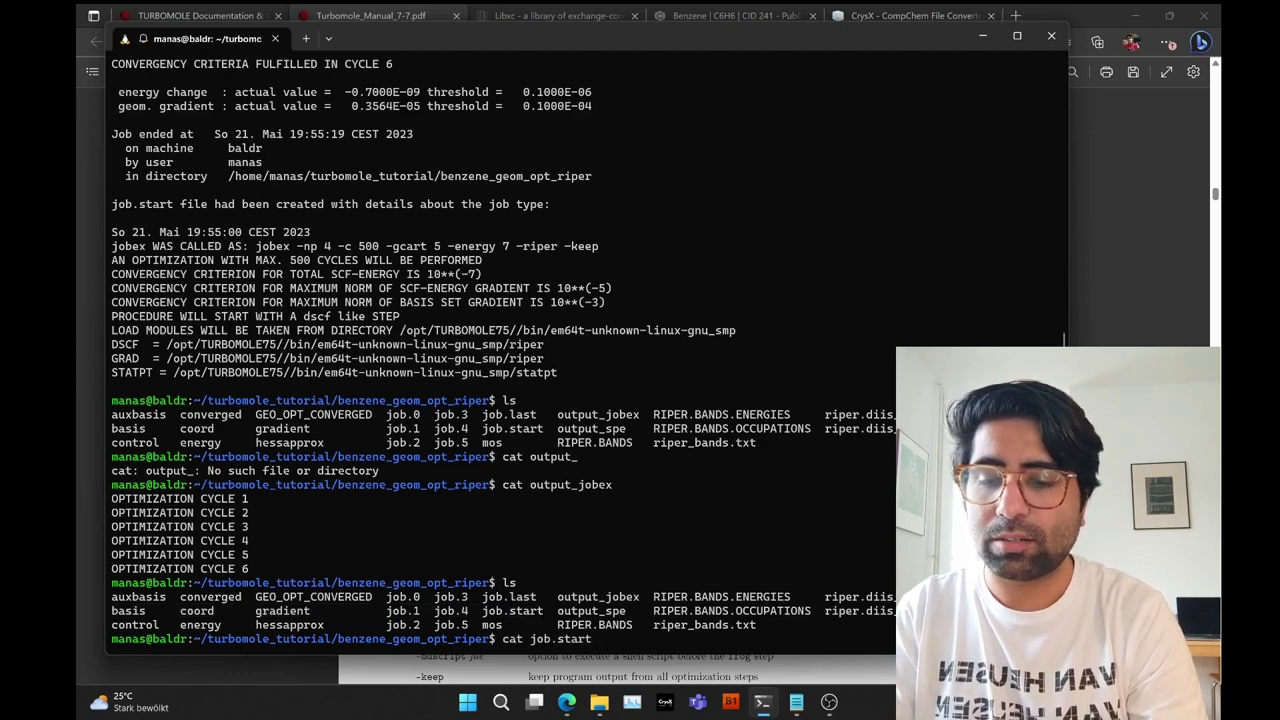
key(Return)
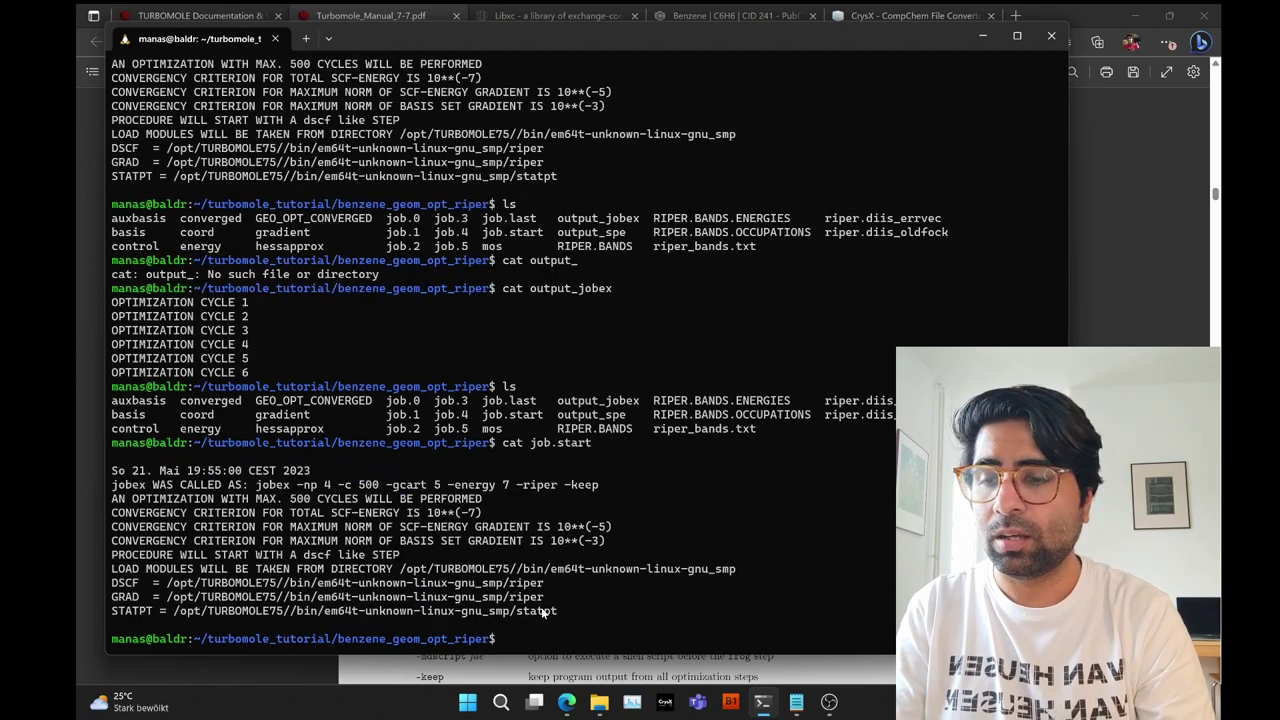
key(Up)
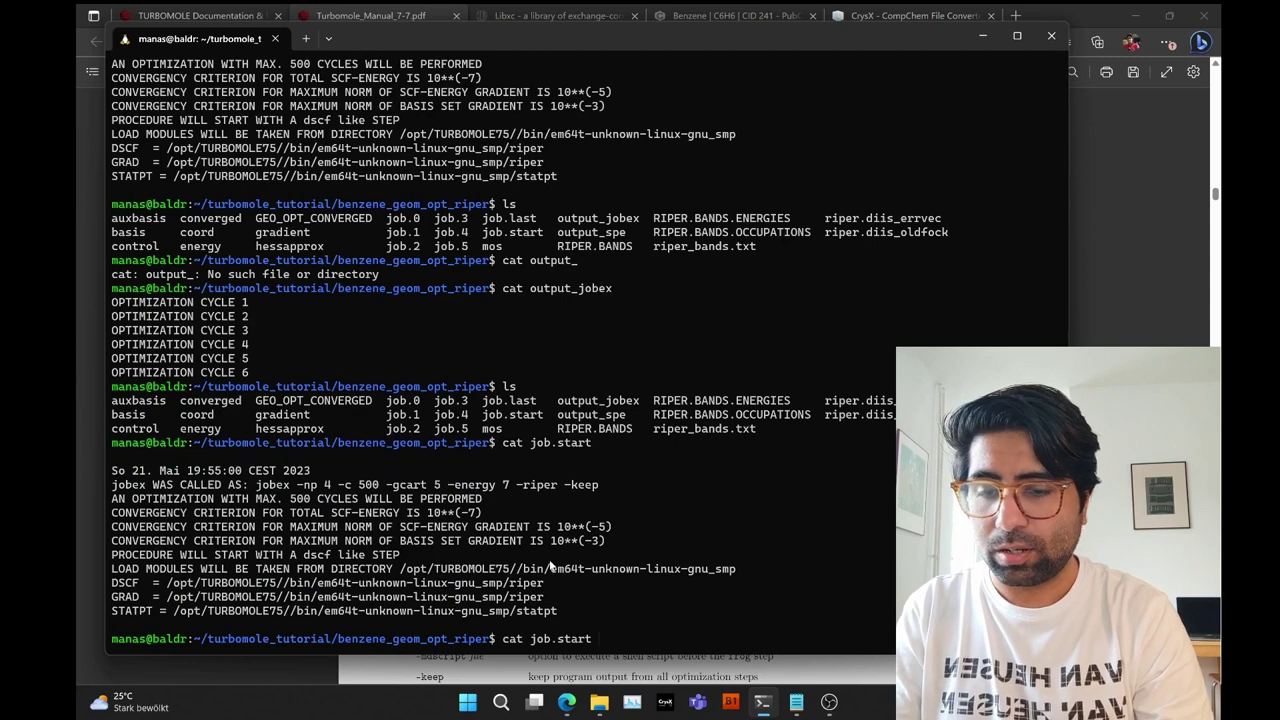
key(Return)
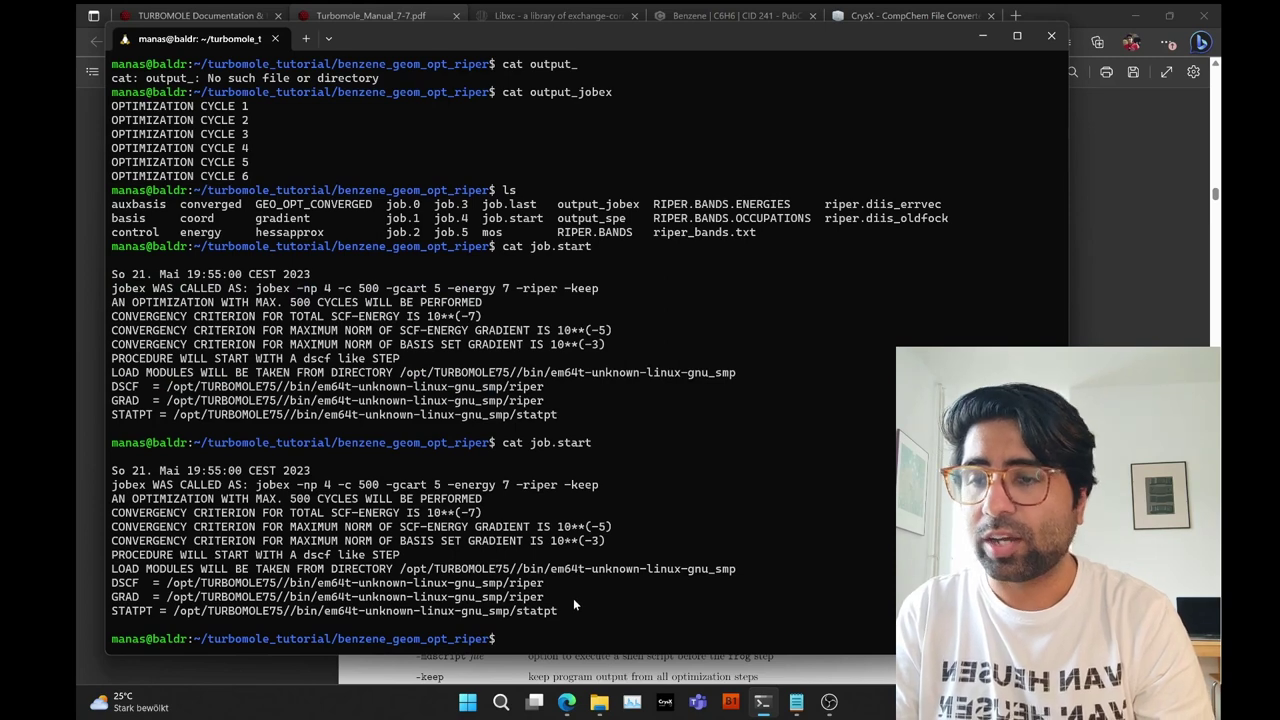
- Locate job.0 in the earlier file listing and print its contents
scroll(573, 598, up, 2)
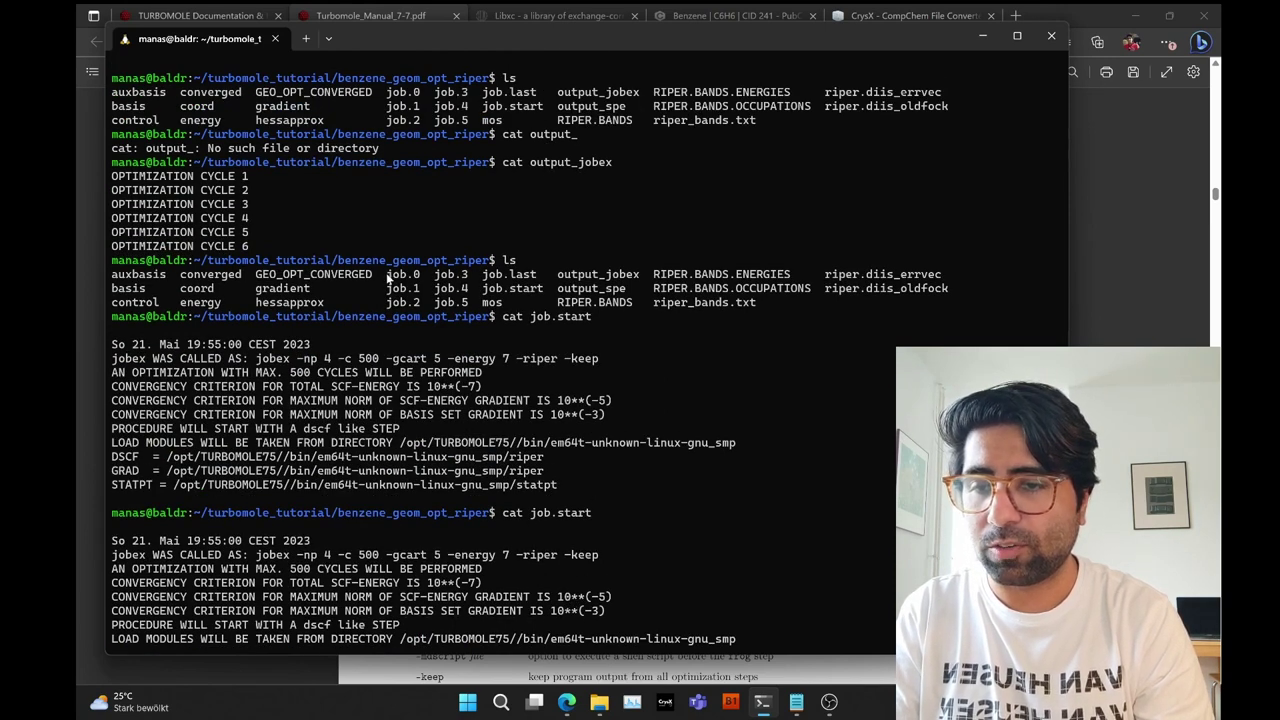
drag(386, 275, 425, 275)
scroll(425, 274, down, 2)
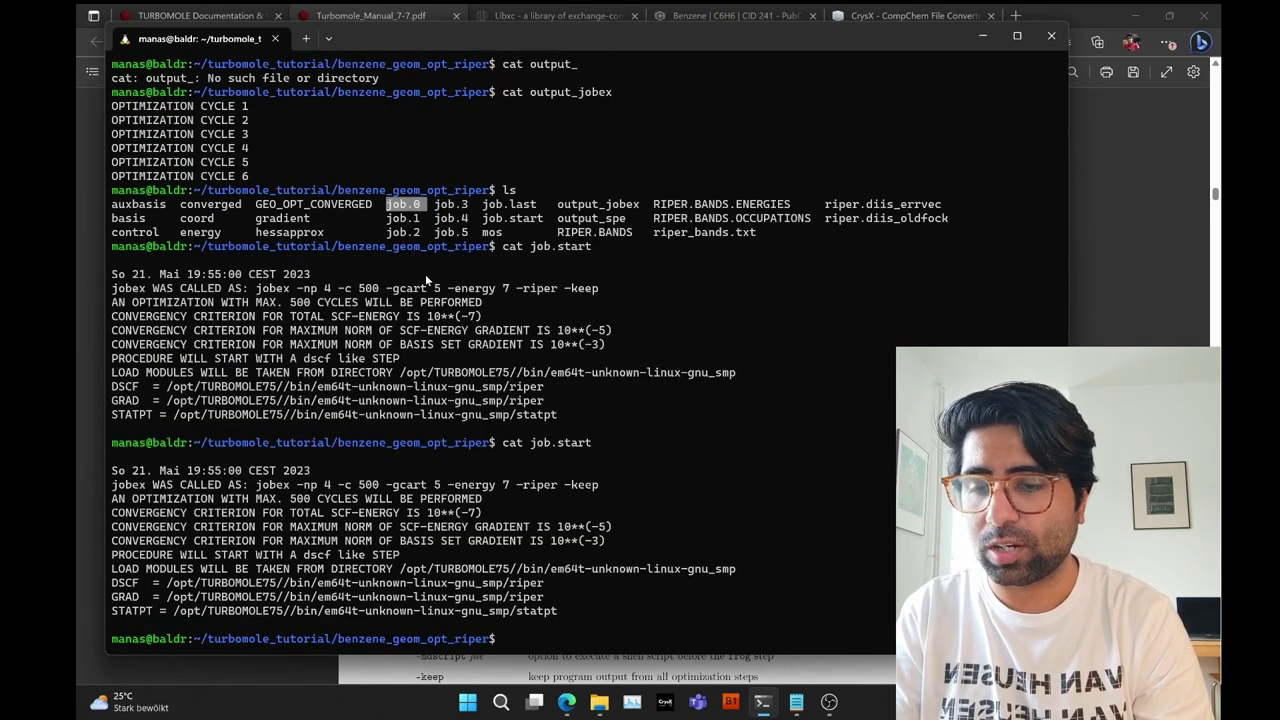
text(cat job.)
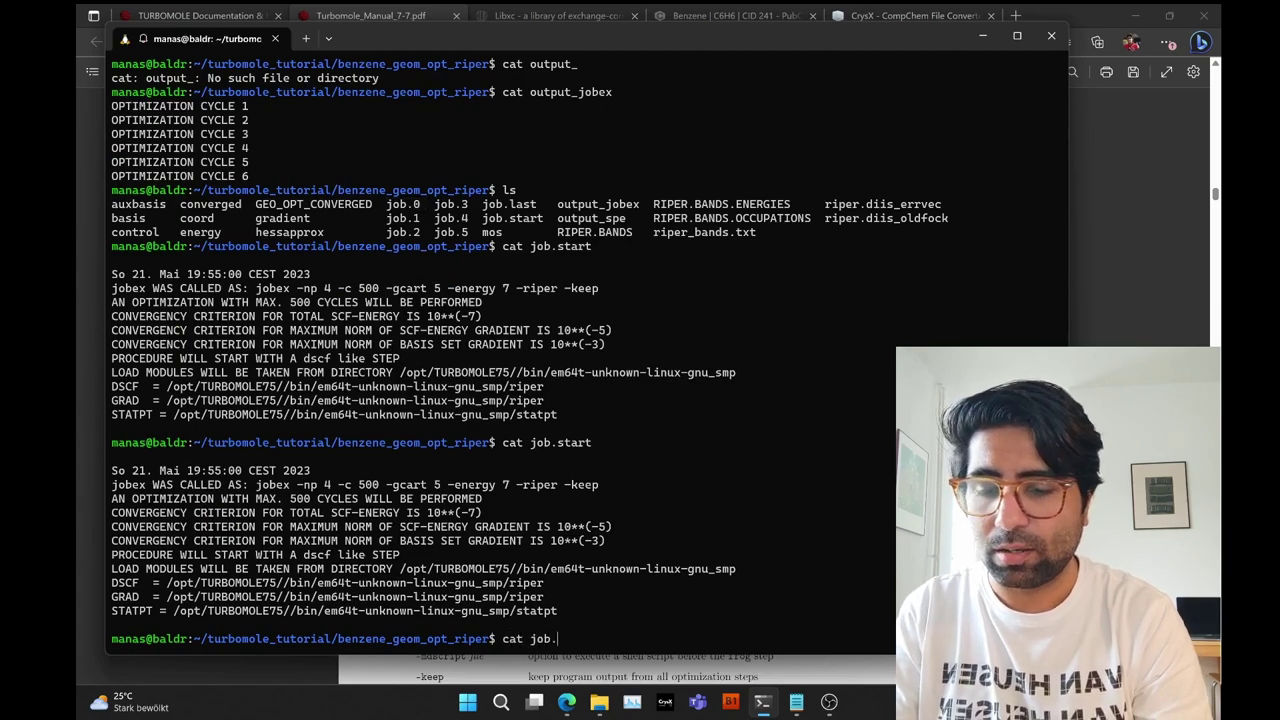
text(0)
key(Return)
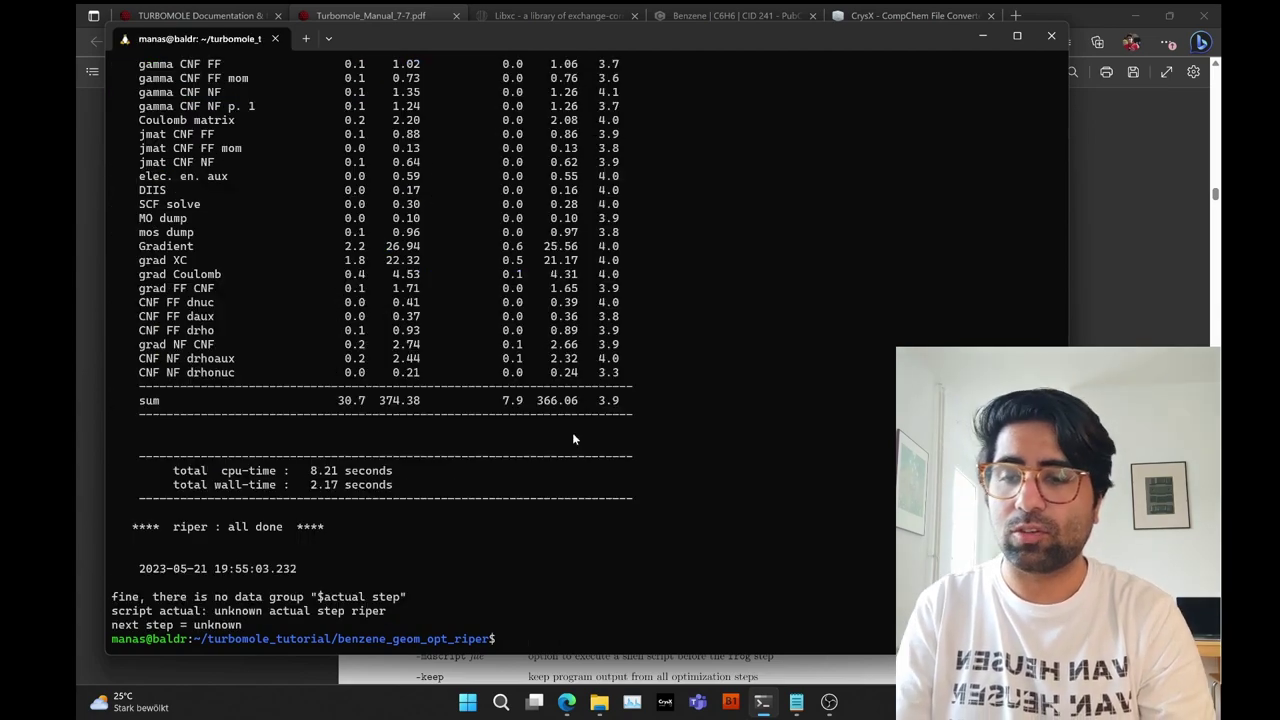
- Read through the job.0 output from the riper program header down to the closing timing summary
scroll(574, 445, up, 20)
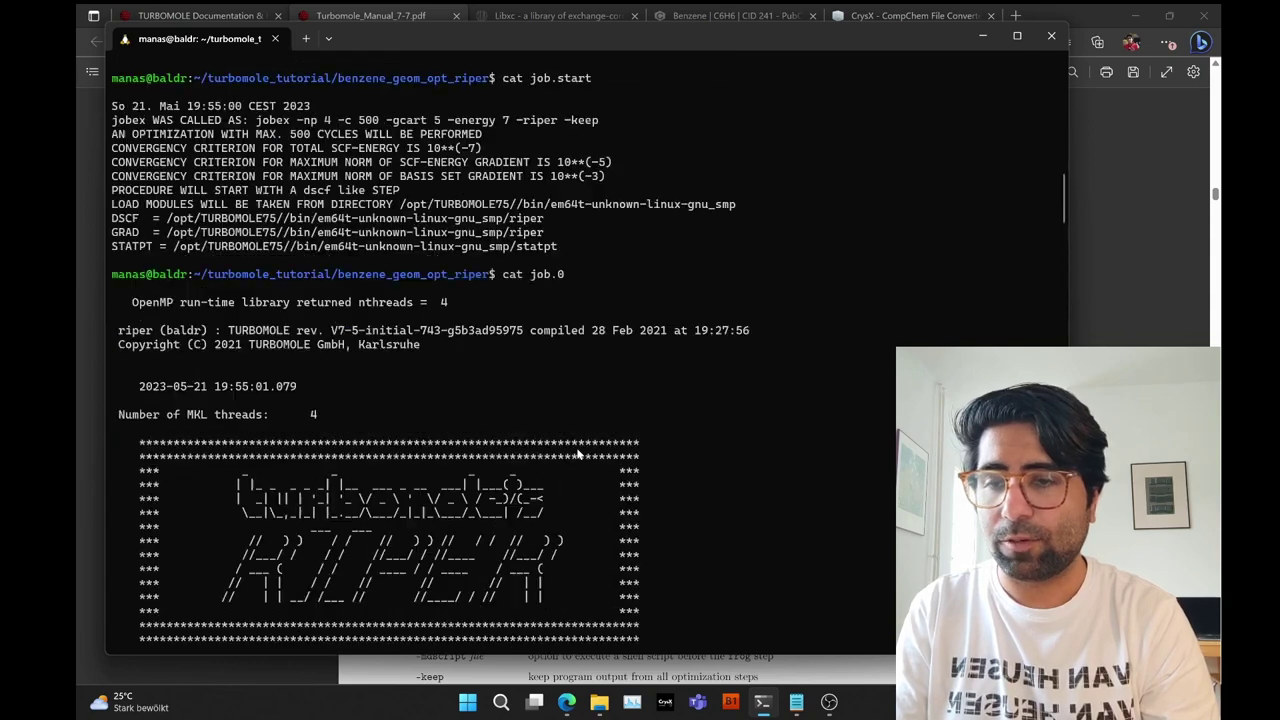
scroll(577, 453, up, 9)
scroll(577, 453, down, 5)
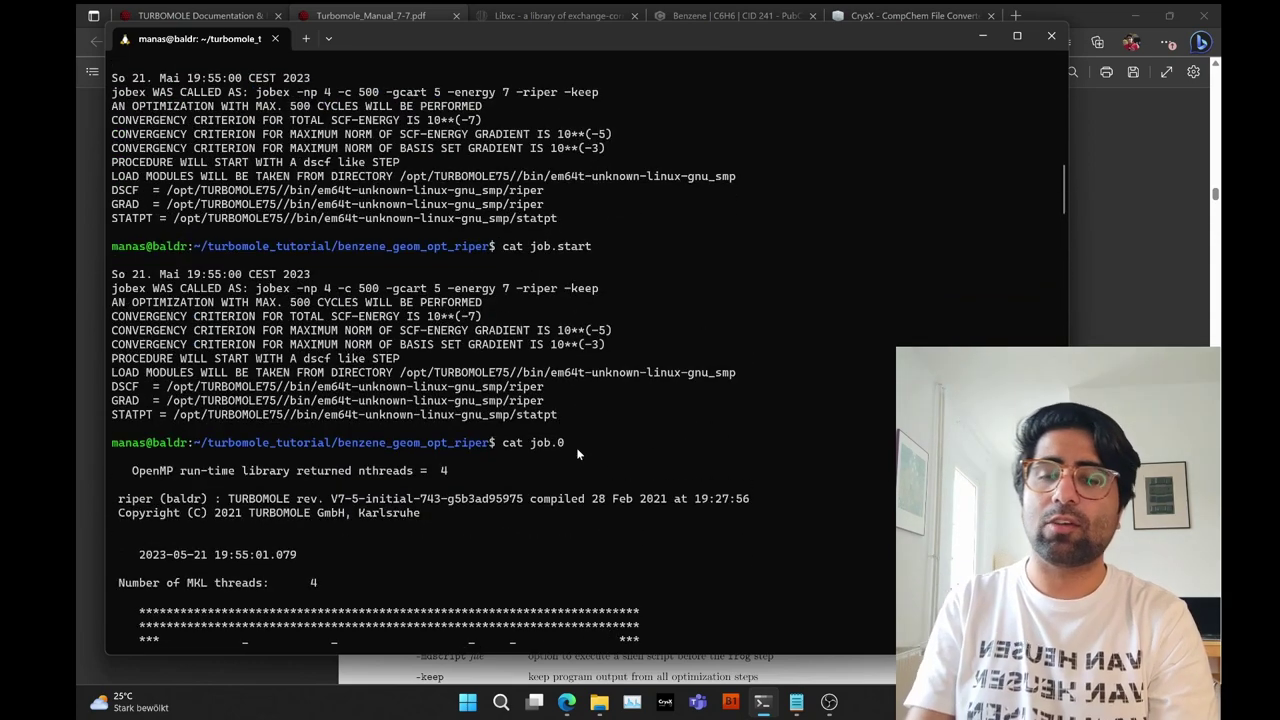
scroll(576, 447, down, 4)
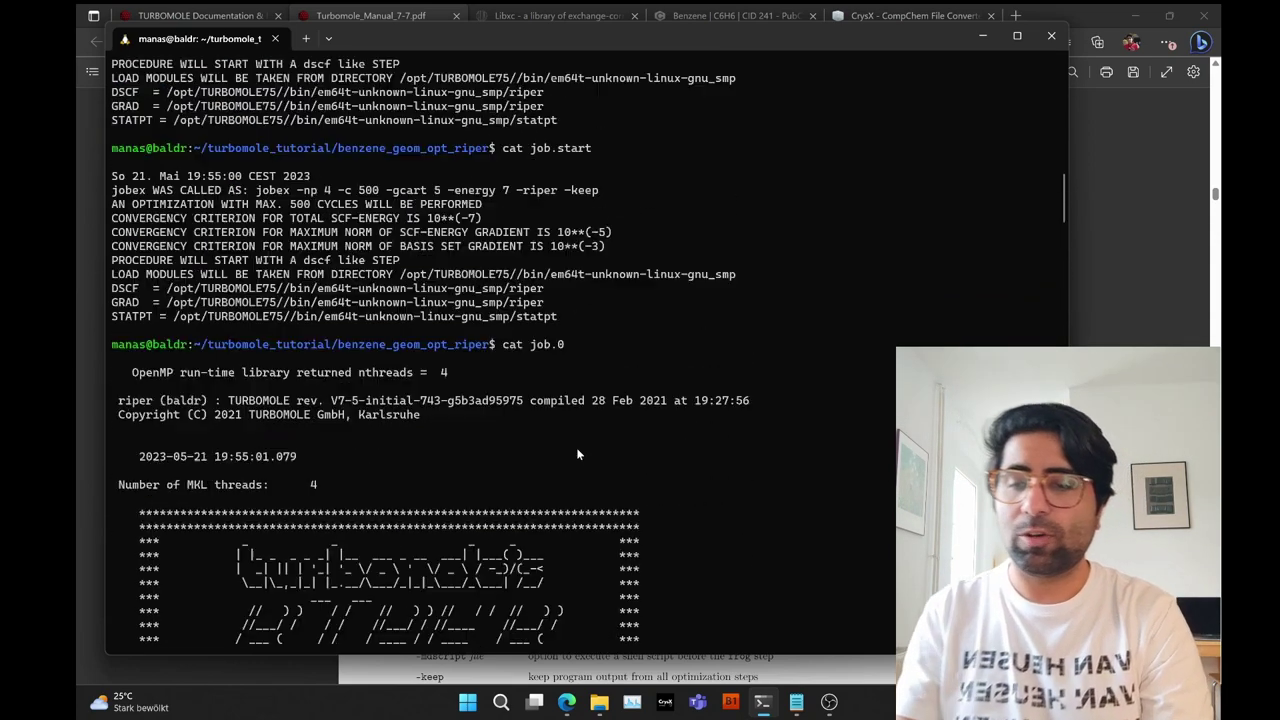
scroll(141, 322, down, 20)
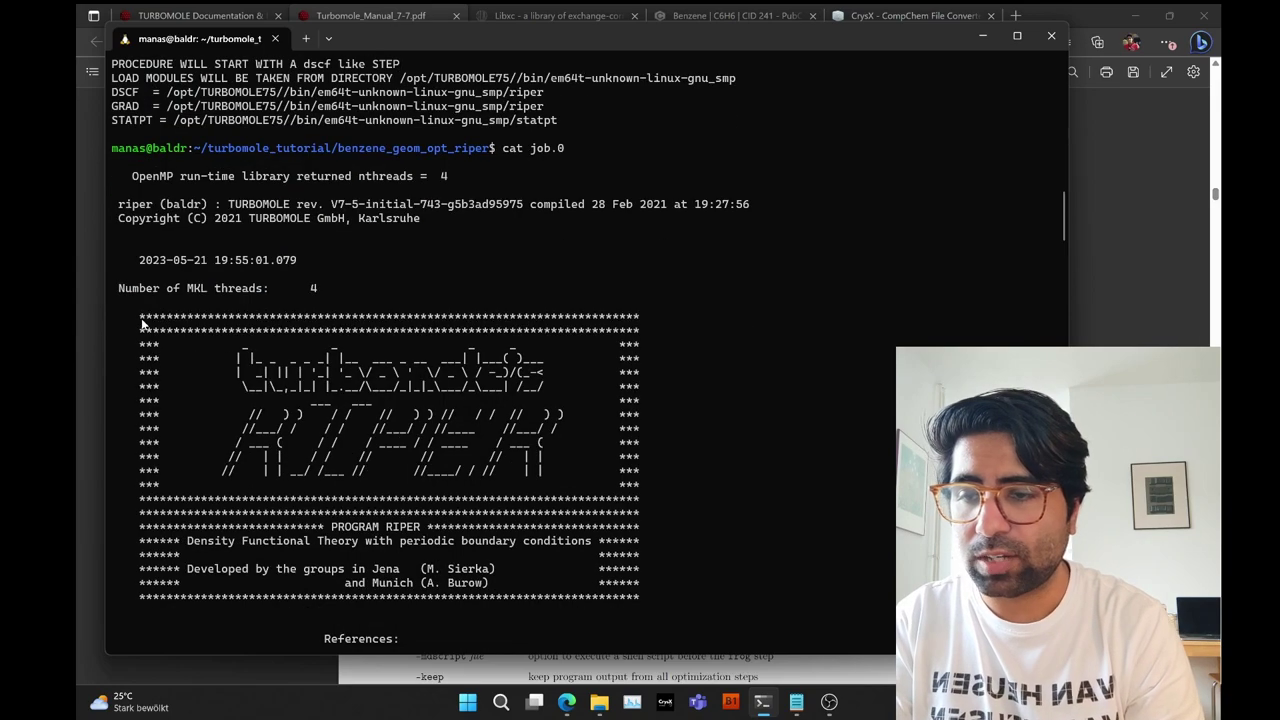
scroll(141, 318, down, 20)
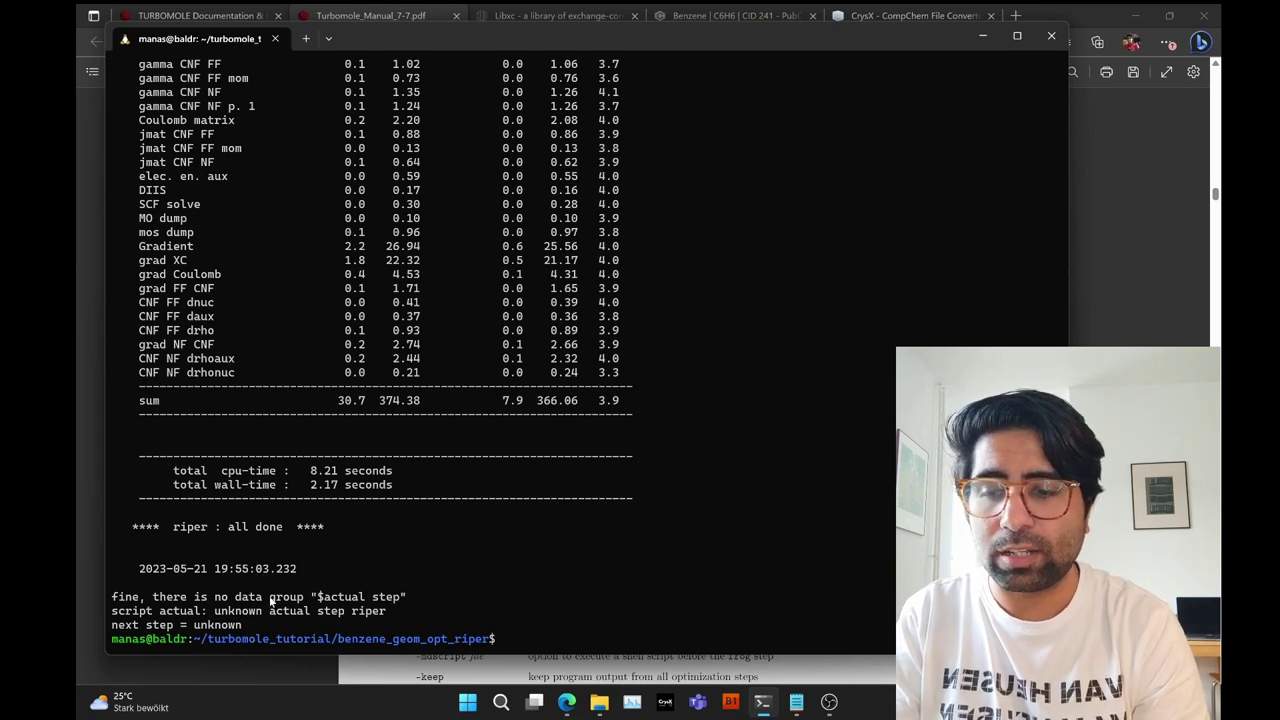
- Check the final energies, Fermi level statistics and the cartesian gradients line in the job.0 output
scroll(270, 598, up, 20)
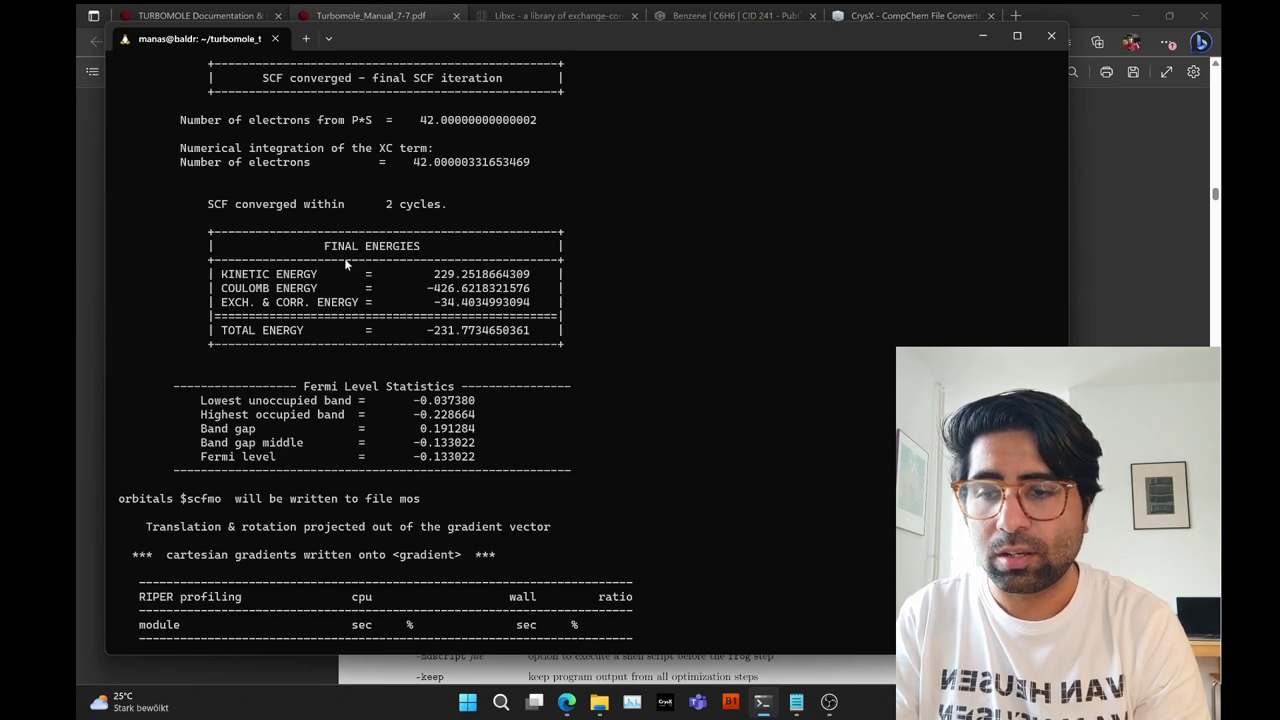
scroll(345, 440, down, 5)
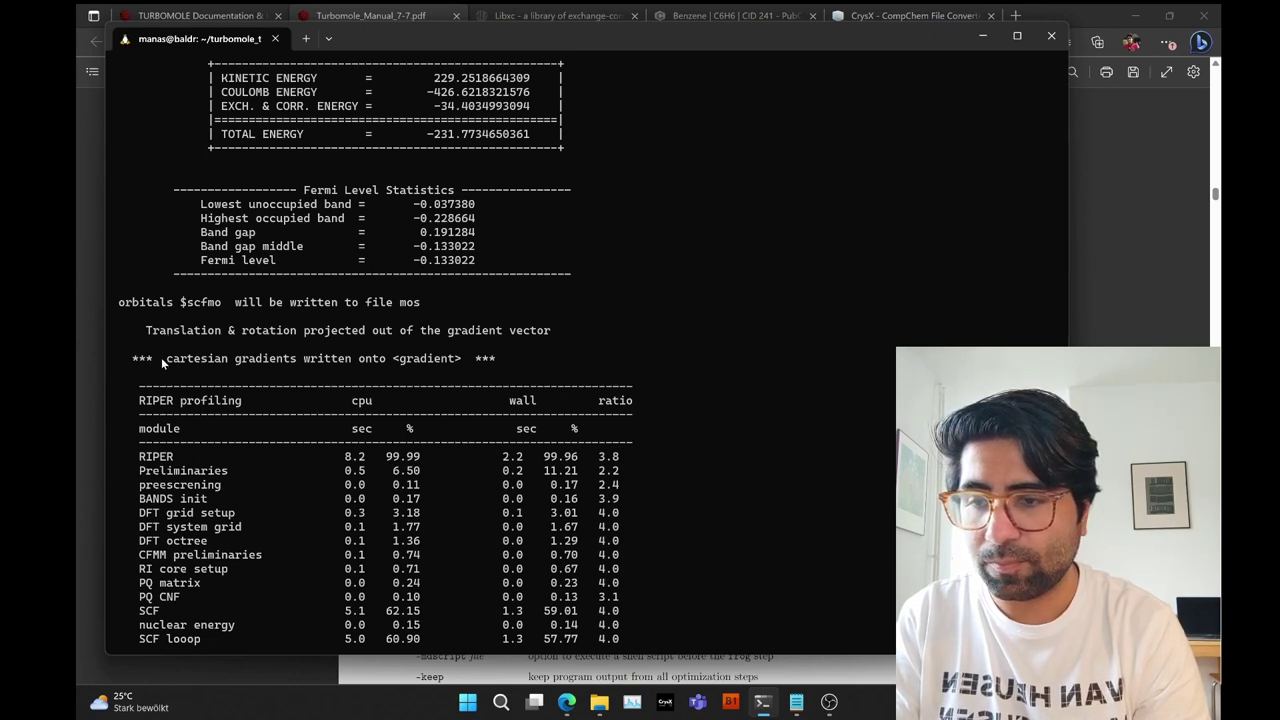
drag(163, 360, 497, 363)
scroll(495, 362, down, 15)
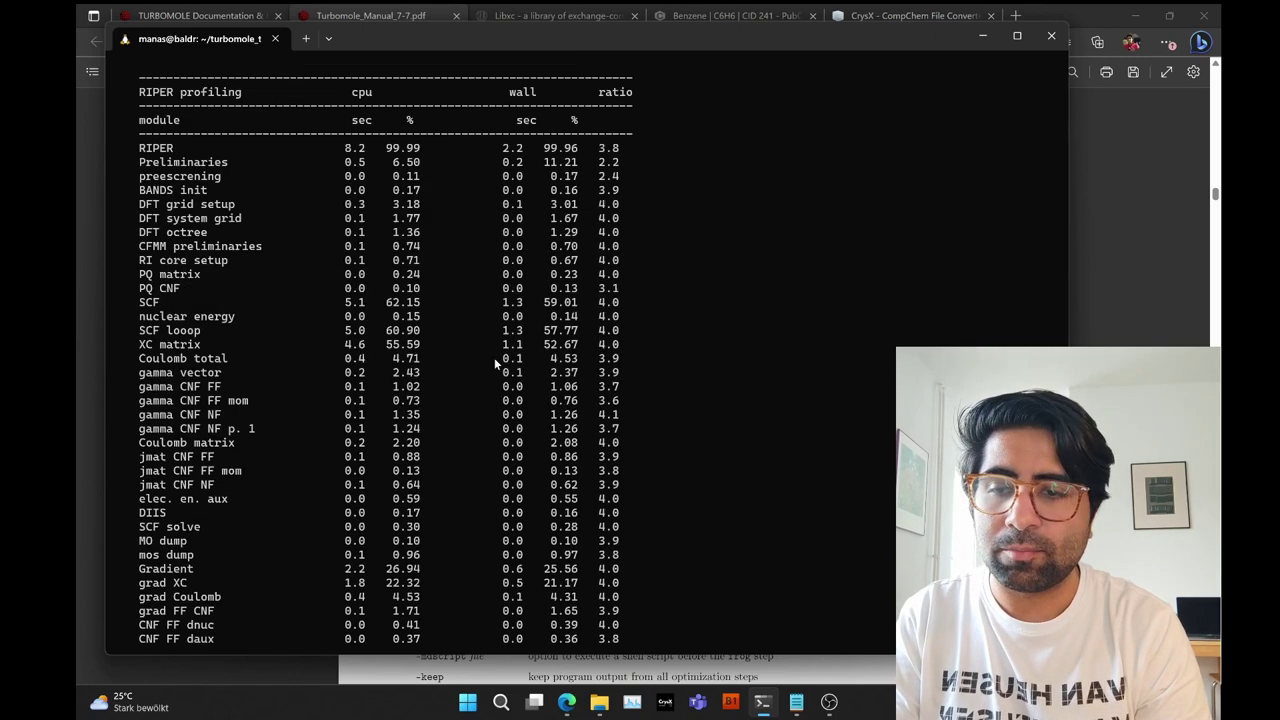
- Print job.1 and trace its output back to the beginning, past the SCF iterations and convergence information
text(cat)
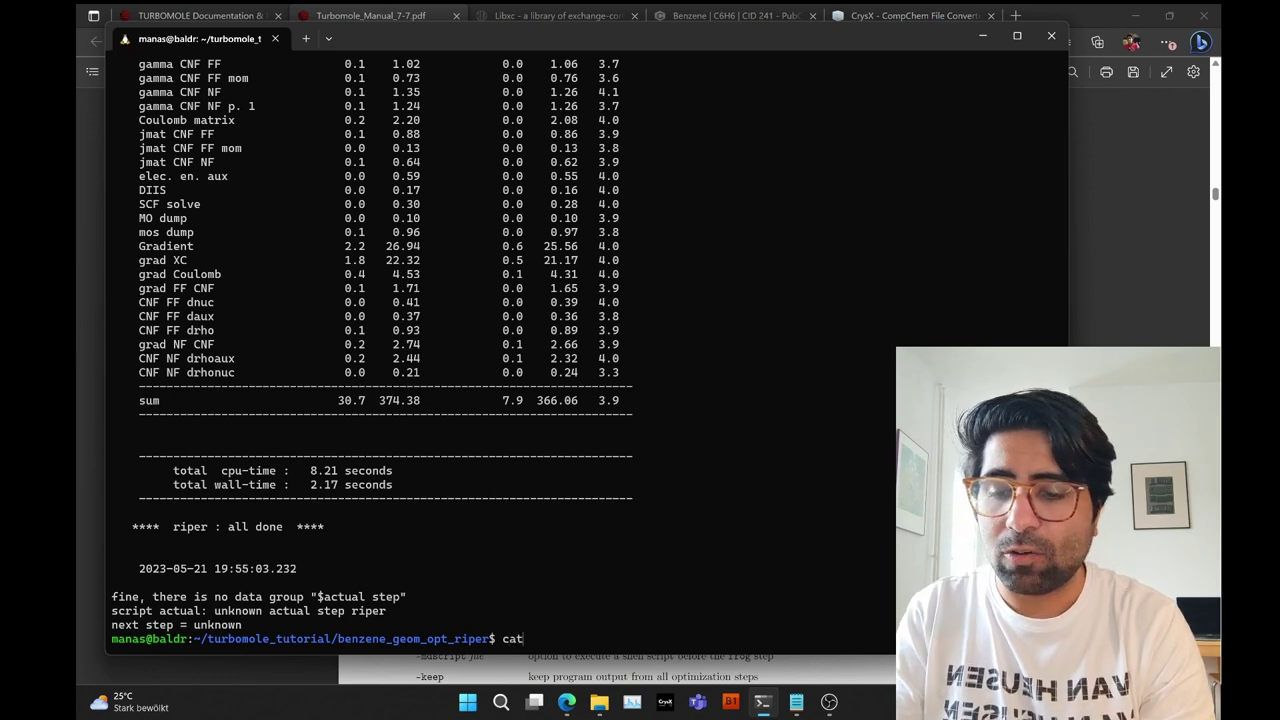
text( job.1)
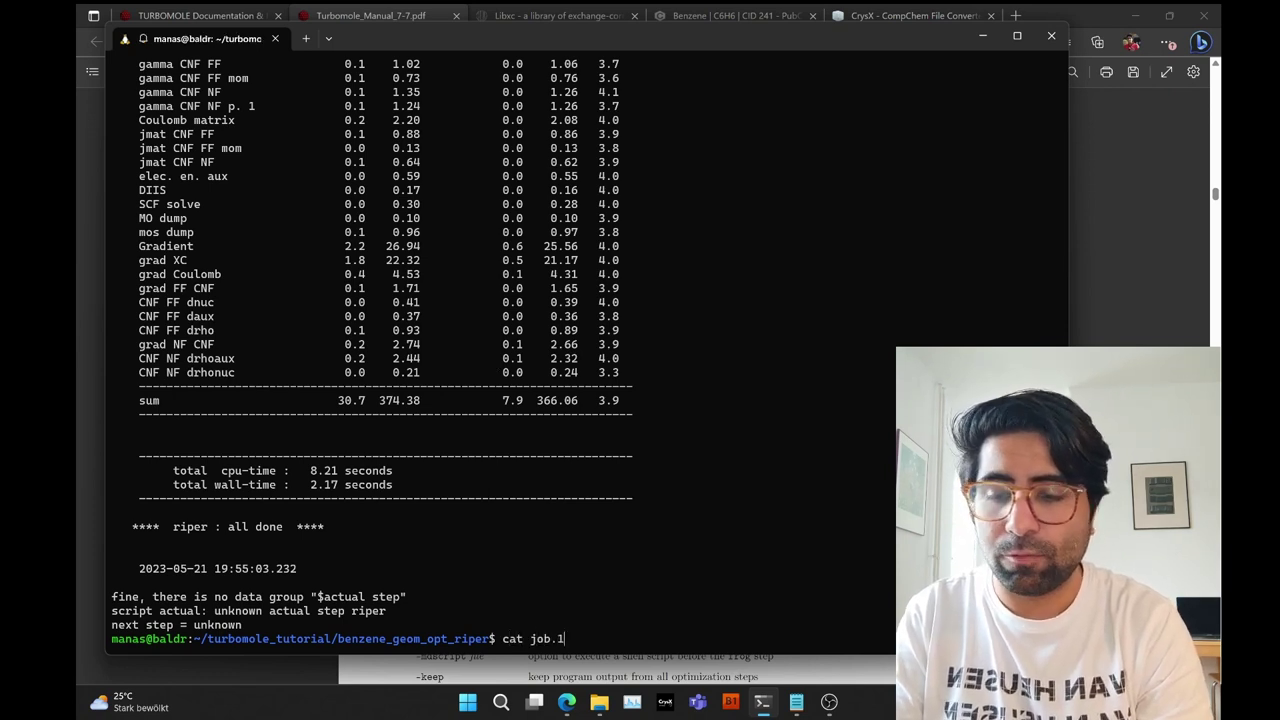
key(Return)
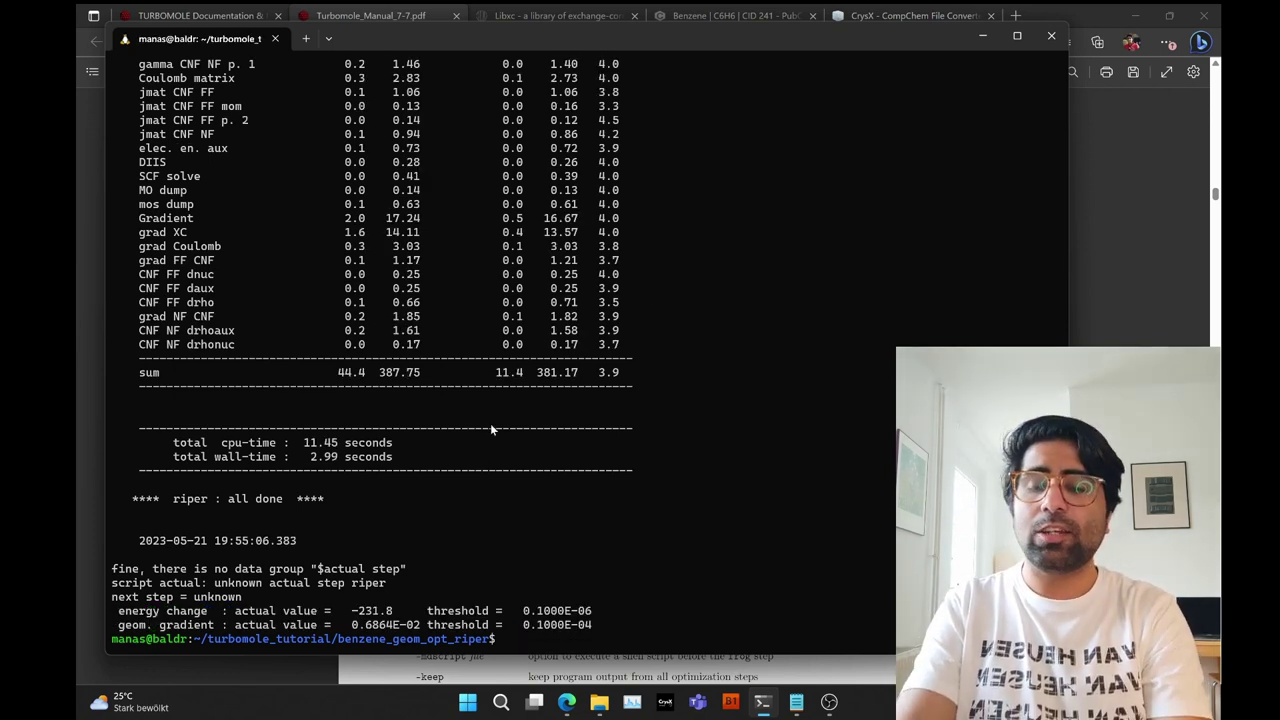
scroll(490, 423, up, 20)
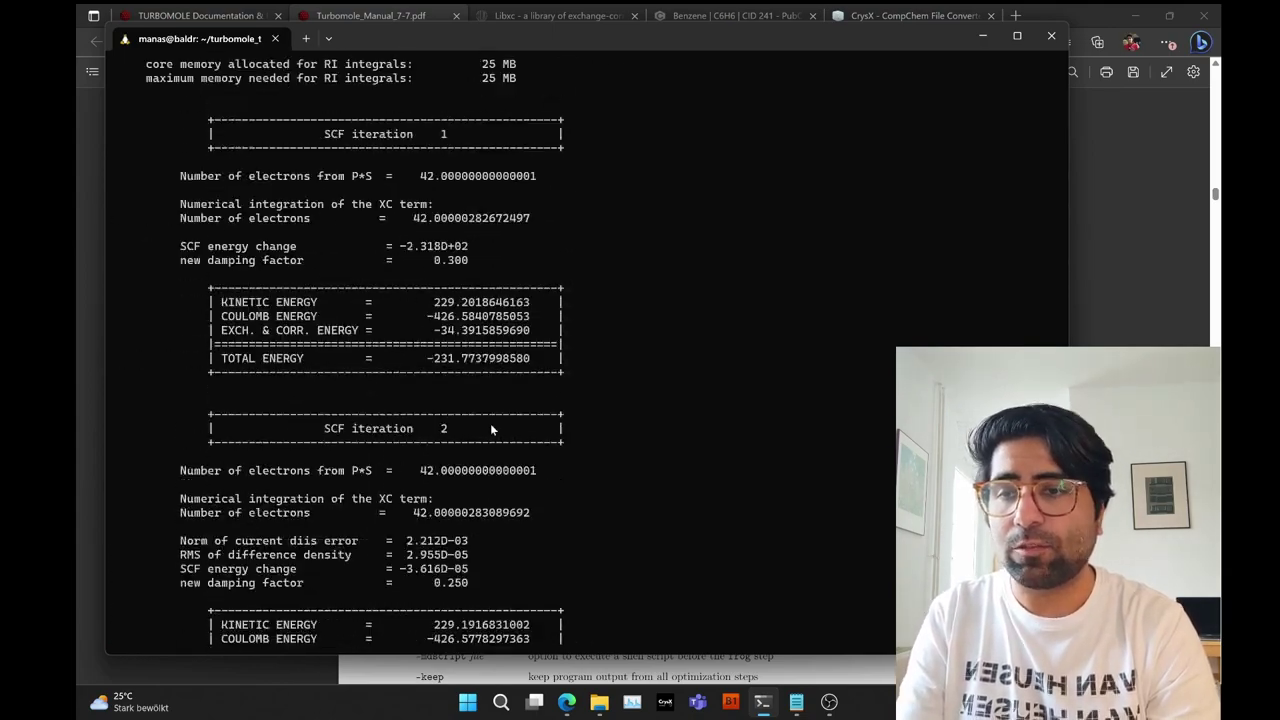
scroll(490, 423, up, 20)
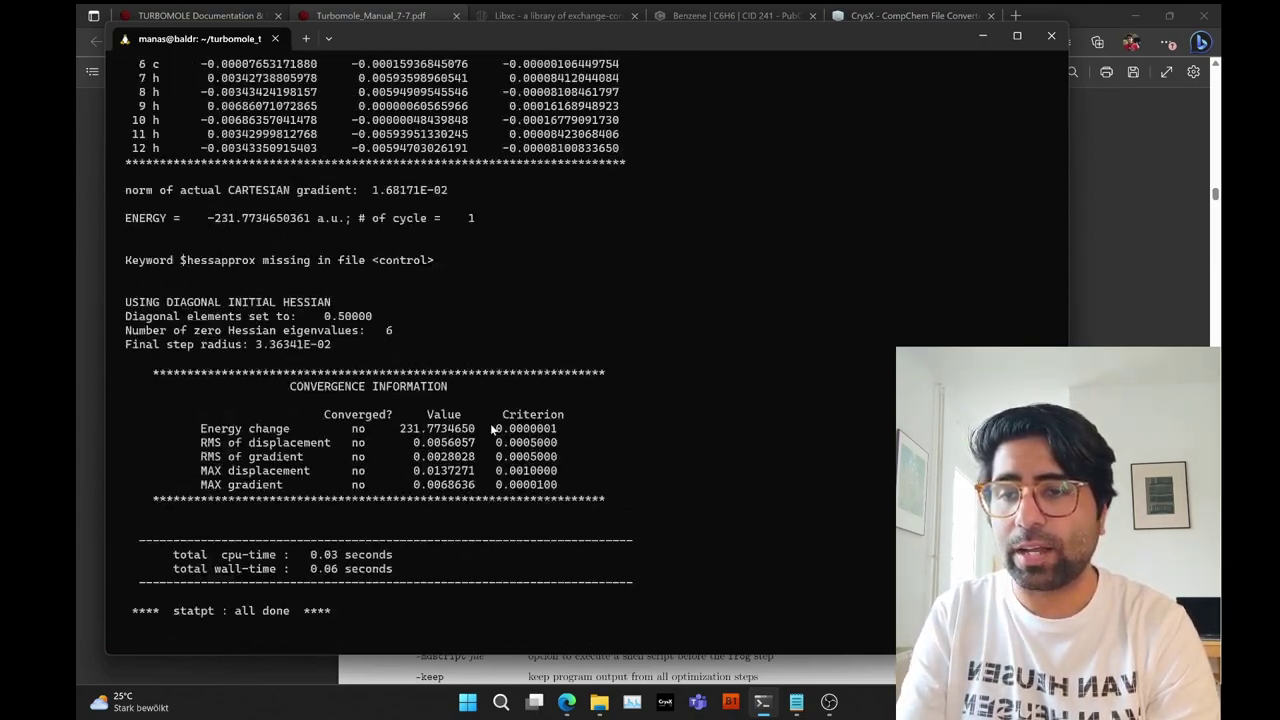
scroll(491, 428, up, 20)
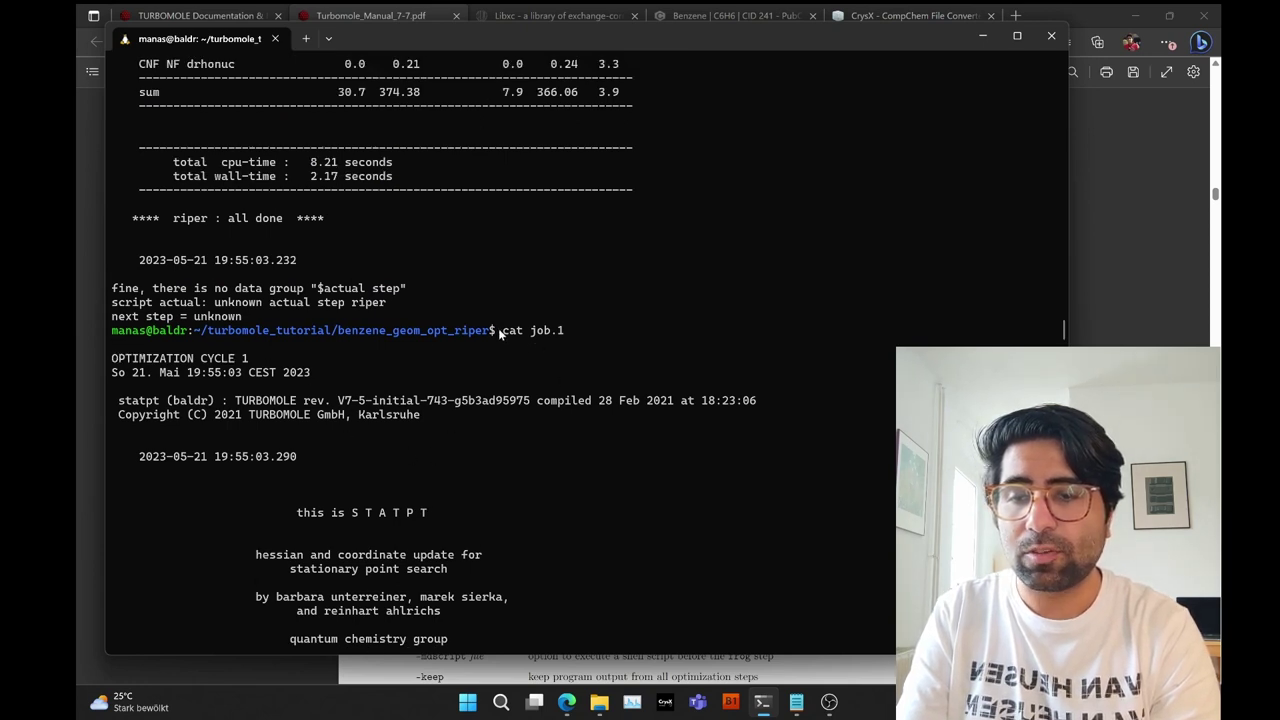
- Examine the start of the job.1 output, including the optimization cycle line, the STATPT header and the atomic coordinates
drag(498, 333, 598, 331)
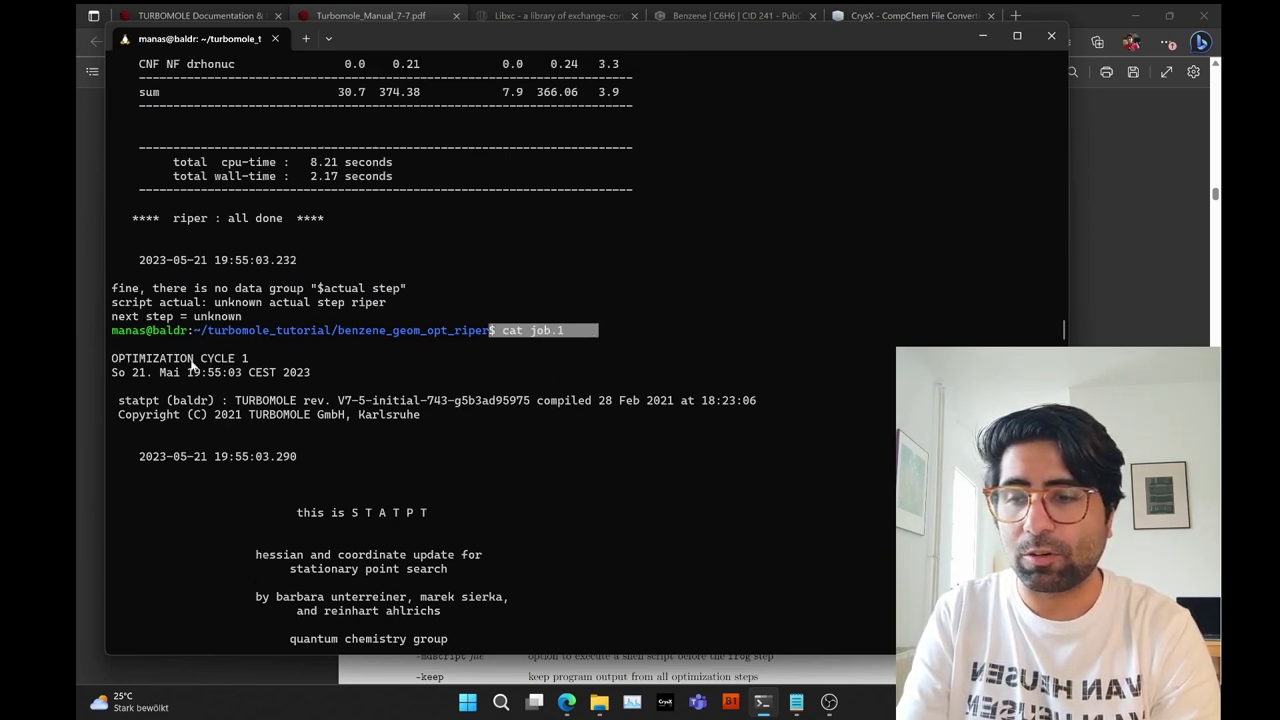
scroll(230, 420, down, 1)
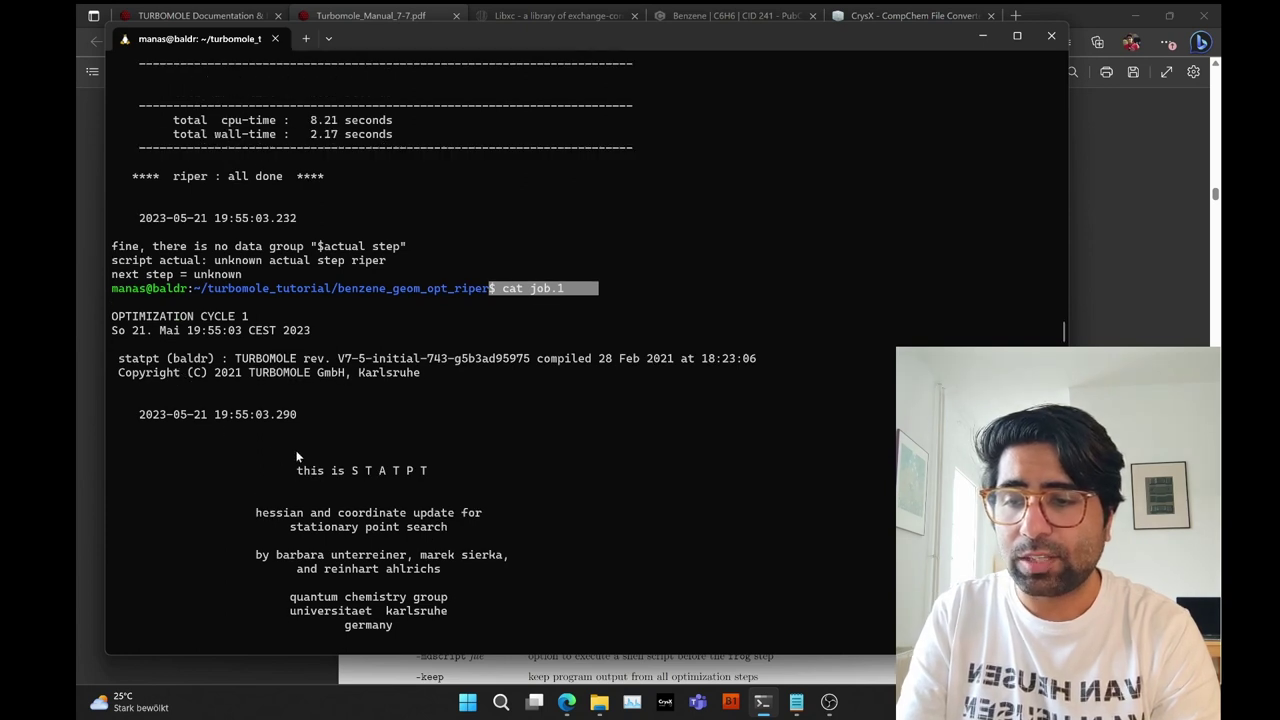
drag(296, 456, 480, 531)
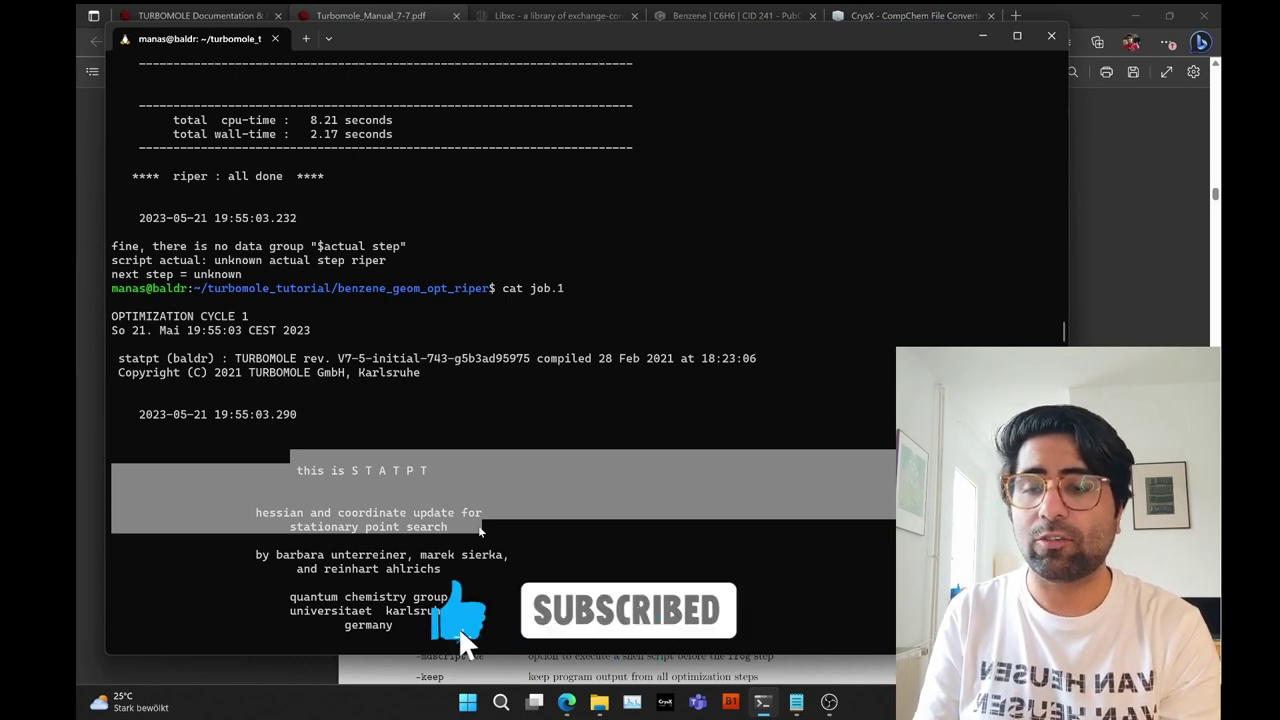
scroll(479, 531, down, 6)
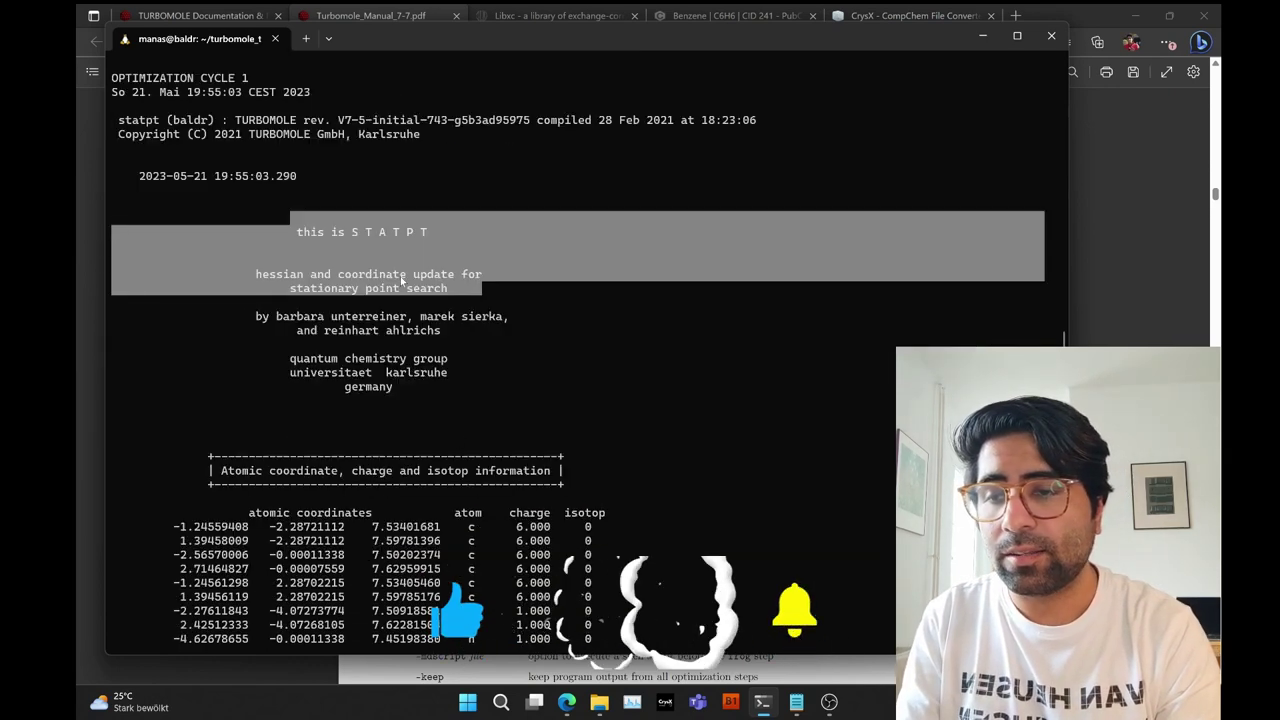
scroll(400, 277, down, 2)
scroll(400, 276, up, 3)
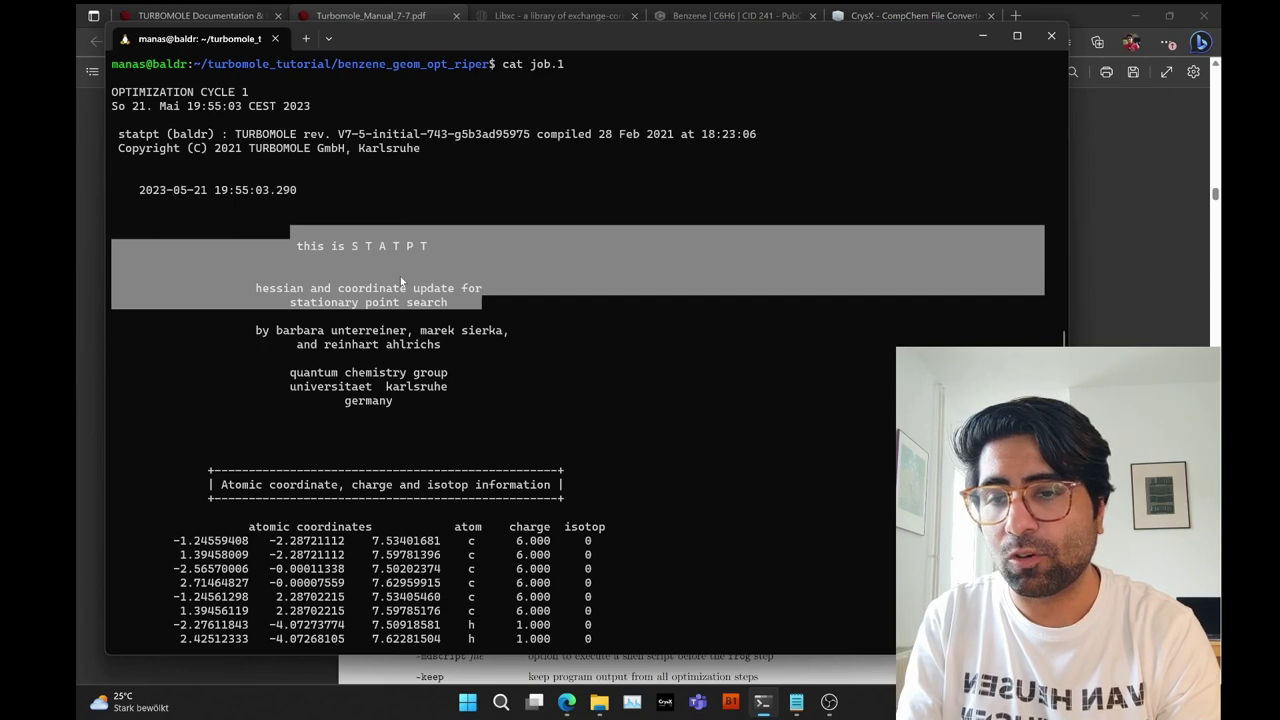
- Examine the stationary point options and the convergence criteria thresholds in the job.1 output
scroll(401, 282, down, 4)
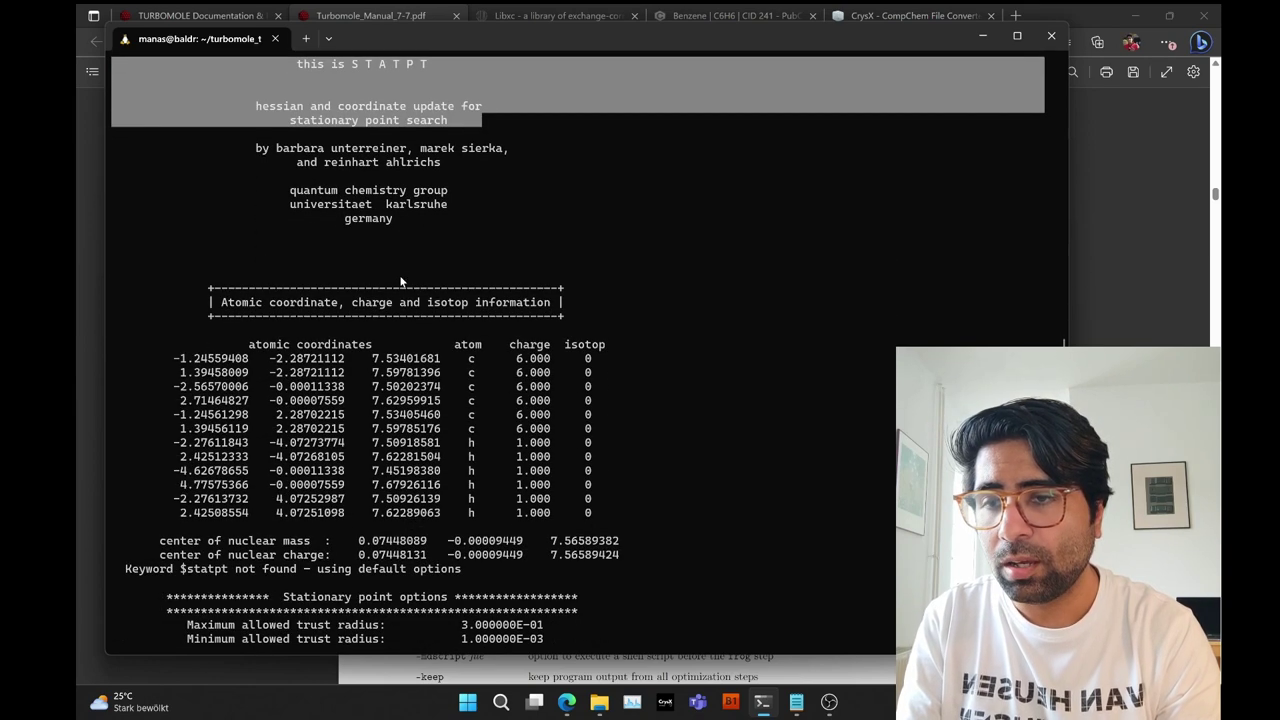
scroll(401, 282, down, 5)
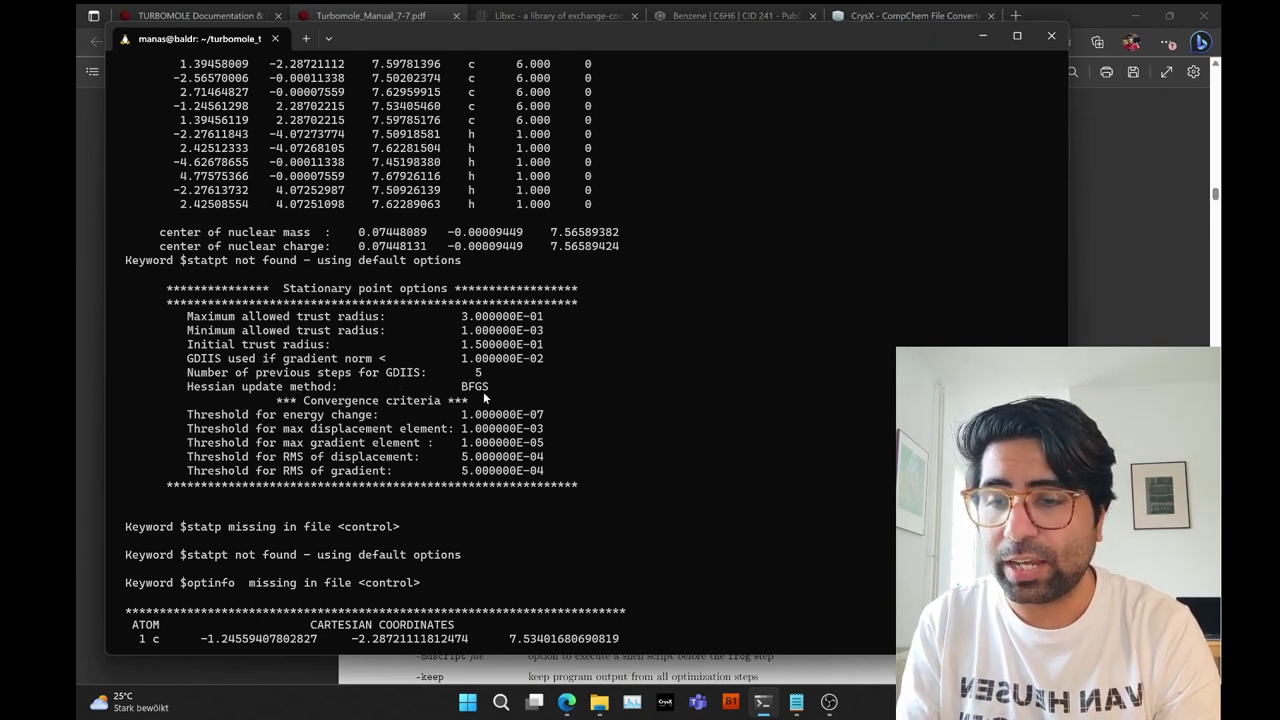
drag(490, 388, 297, 318)
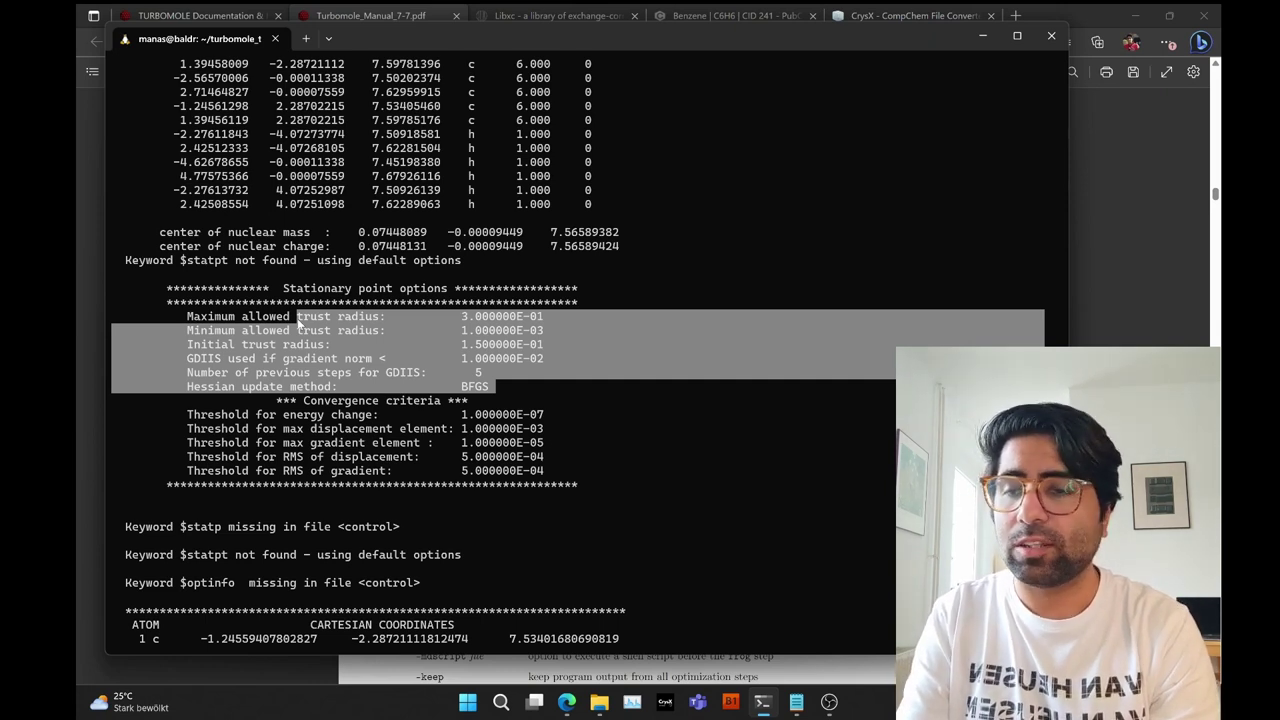
click(298, 322)
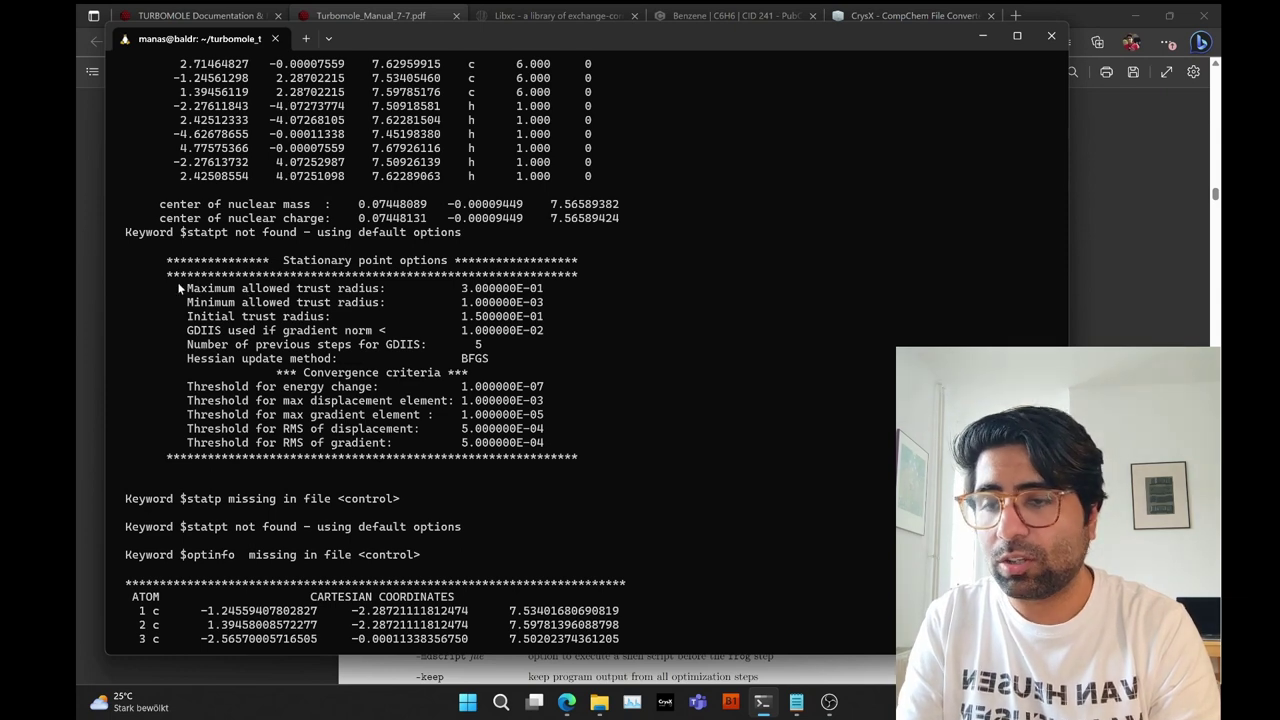
drag(178, 288, 505, 363)
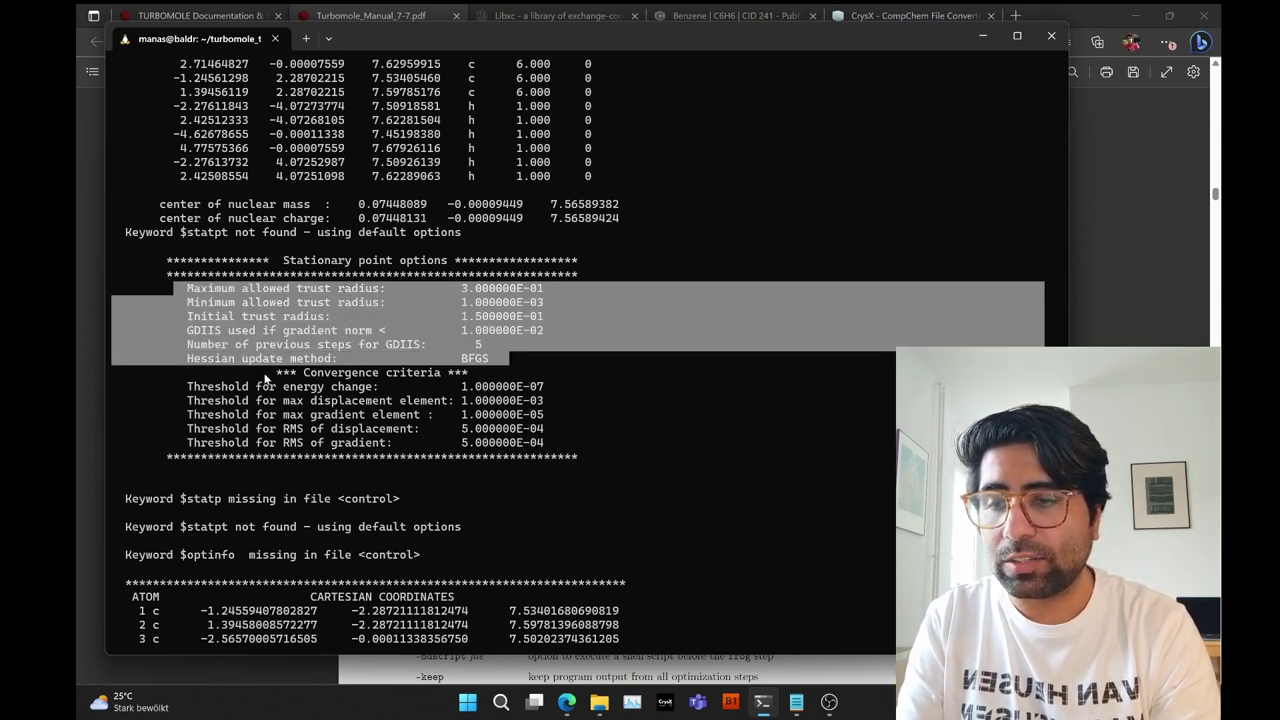
drag(268, 375, 548, 448)
- Review the Cartesian coordinates and Cartesian gradients tables in the job.1 output
scroll(550, 450, down, 7)
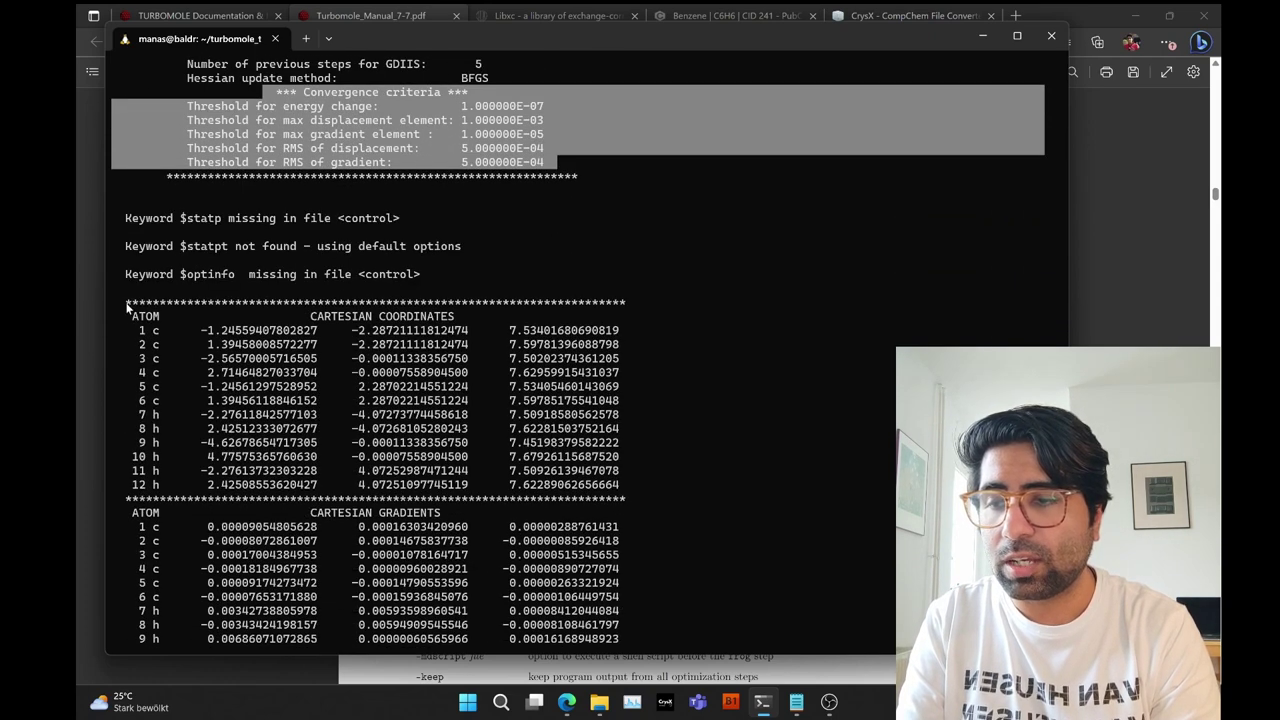
drag(127, 305, 650, 497)
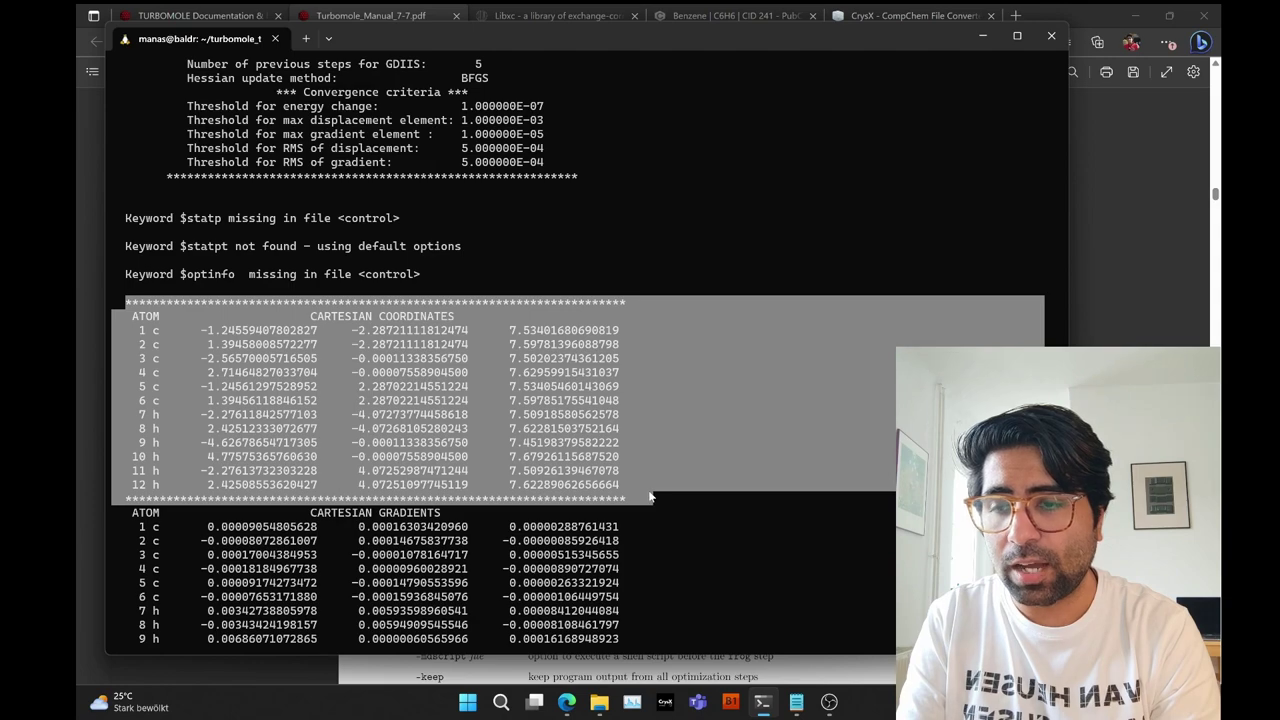
scroll(650, 497, down, 3)
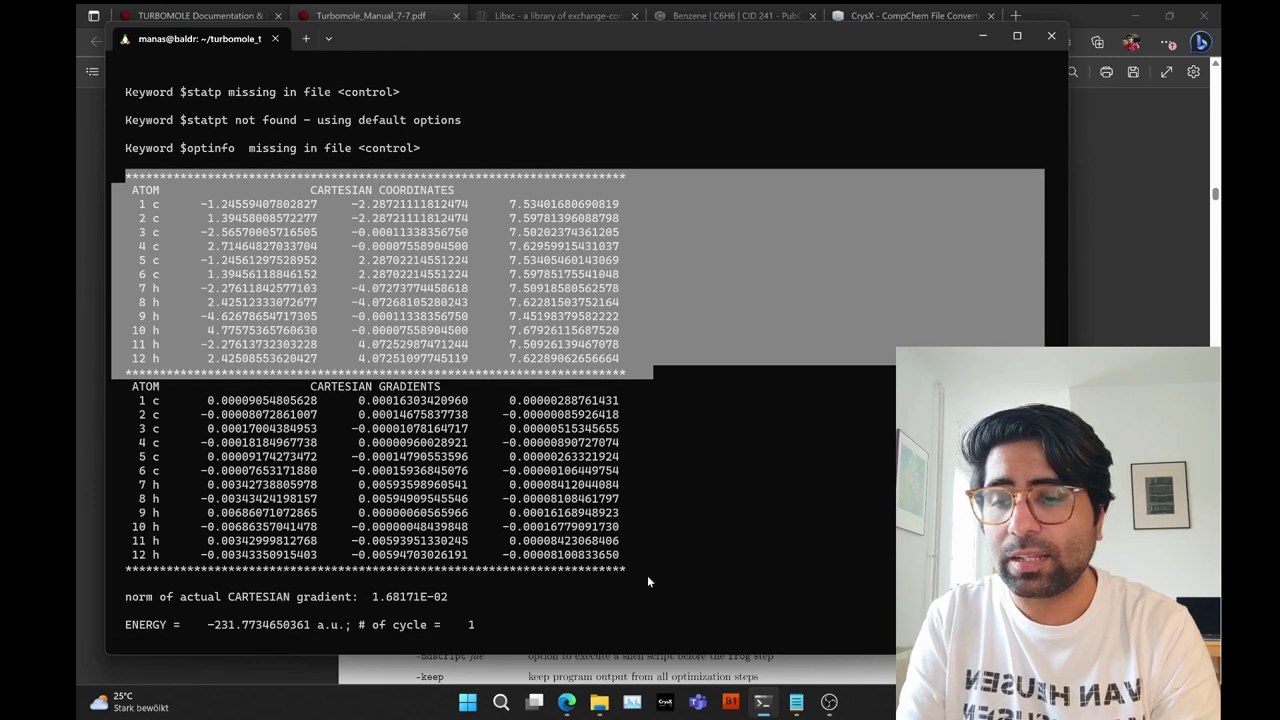
drag(647, 577, 133, 386)
- Inspect the convergence information table of cycle 1, comparing the energy change and displacement rows with their criteria
scroll(133, 386, down, 7)
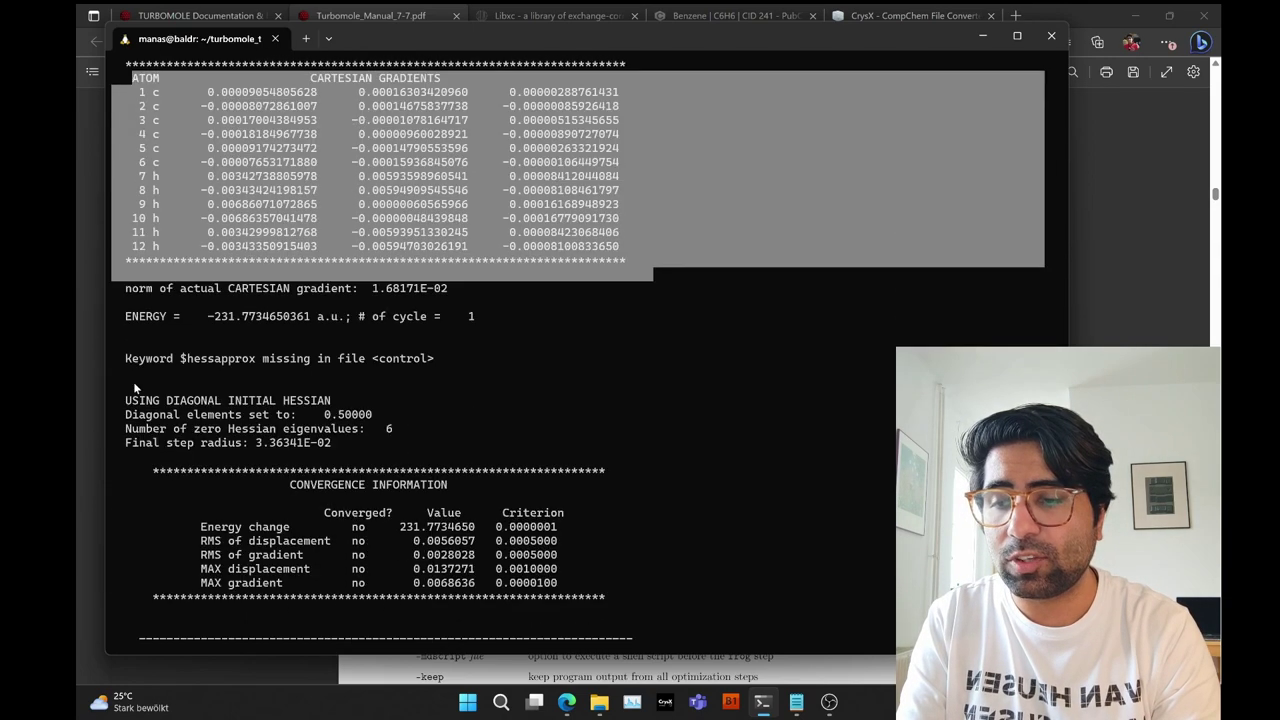
scroll(134, 387, down, 4)
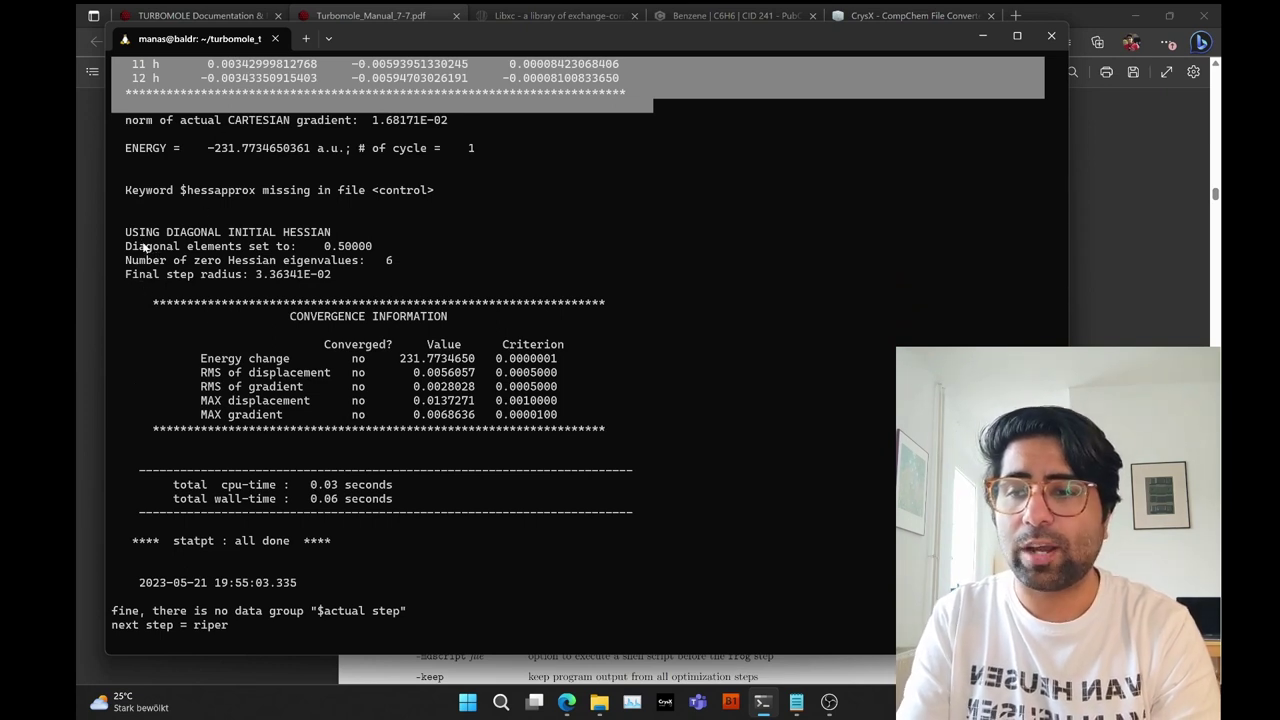
drag(133, 297, 645, 430)
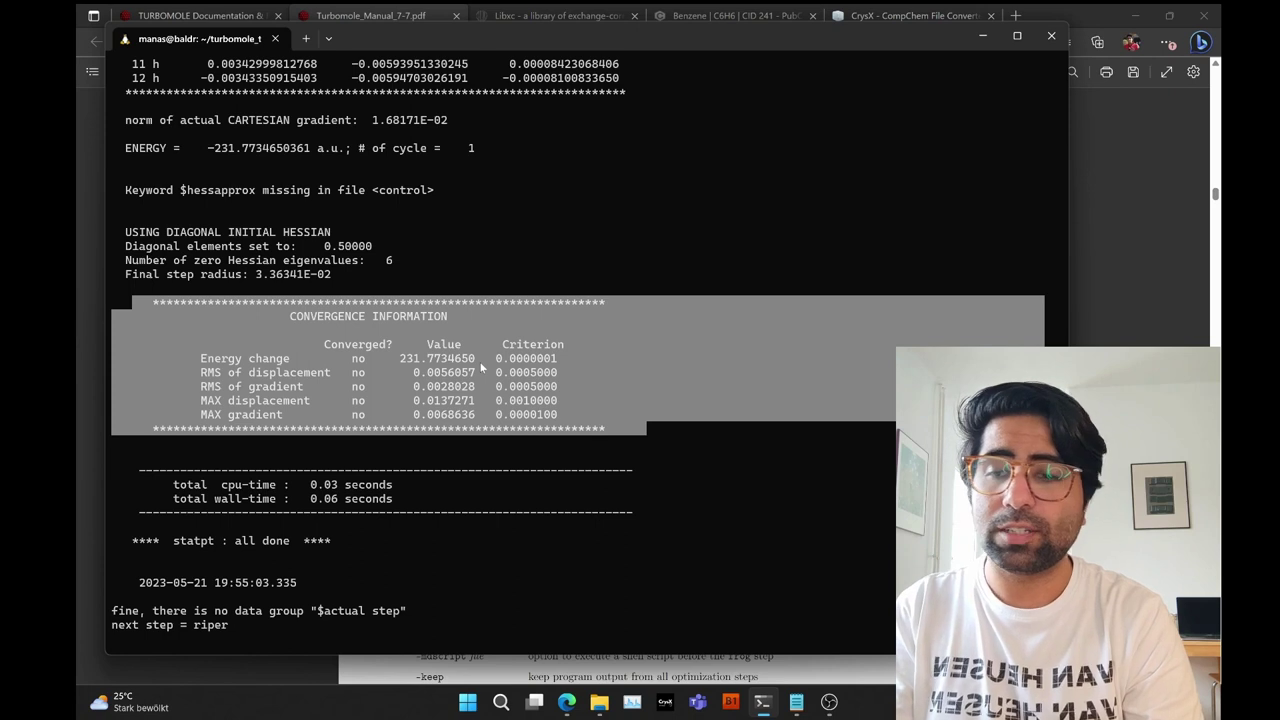
click(481, 368)
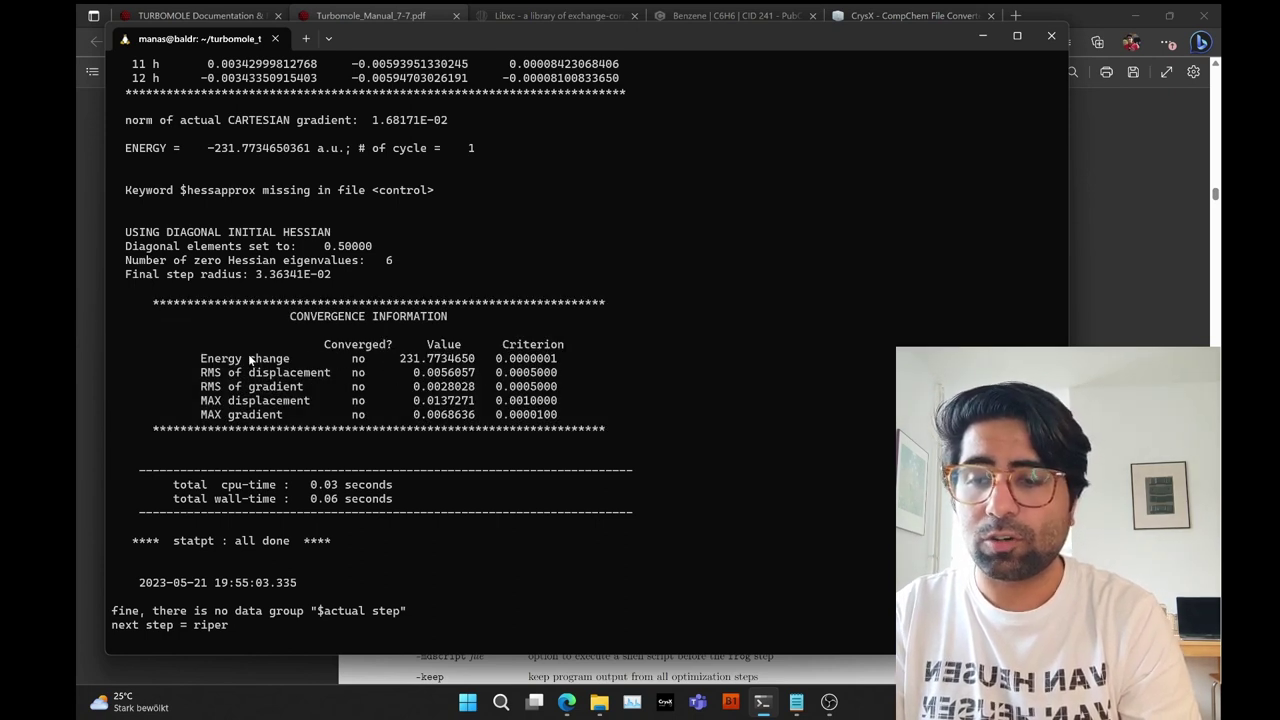
drag(243, 360, 573, 378)
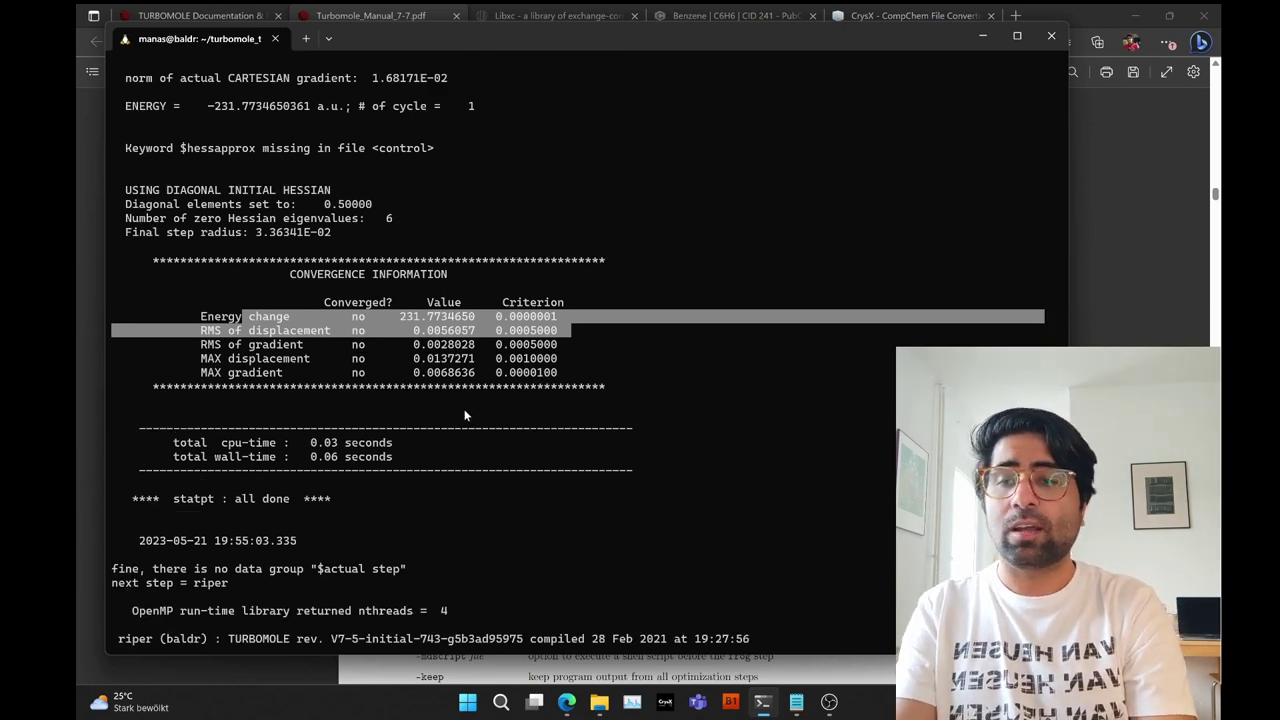
scroll(464, 415, up, 12)
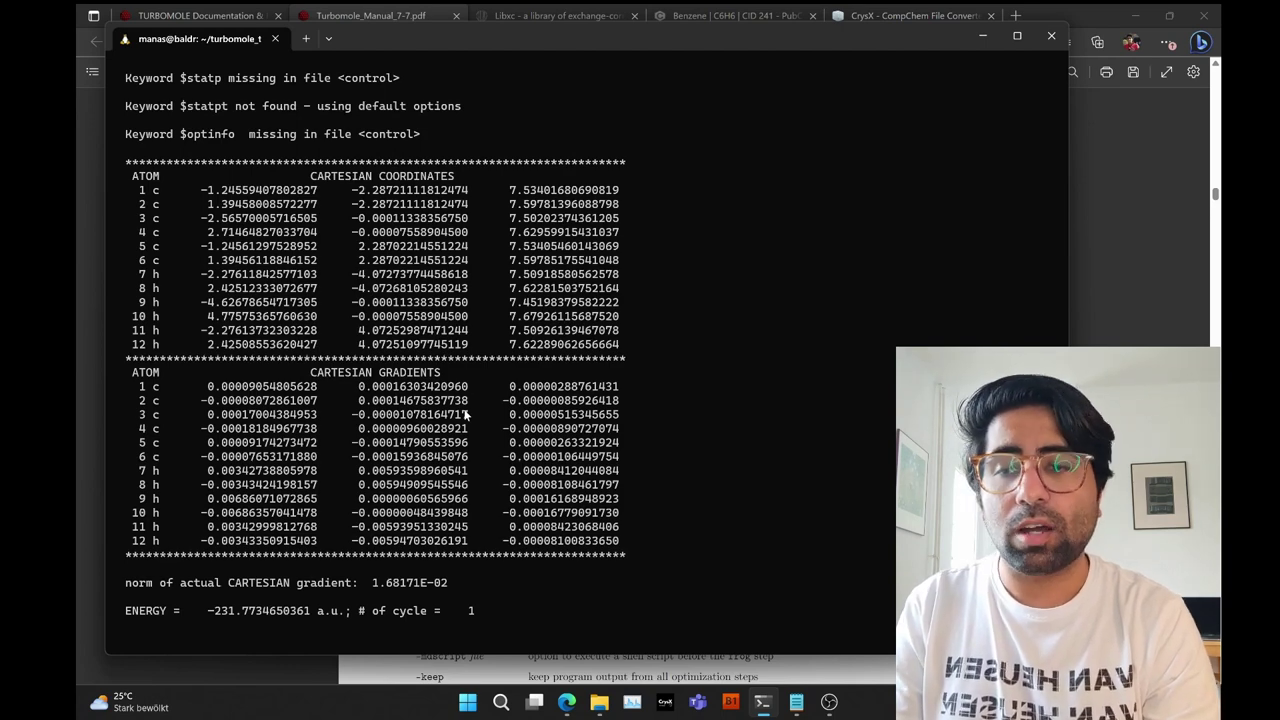
scroll(464, 415, down, 12)
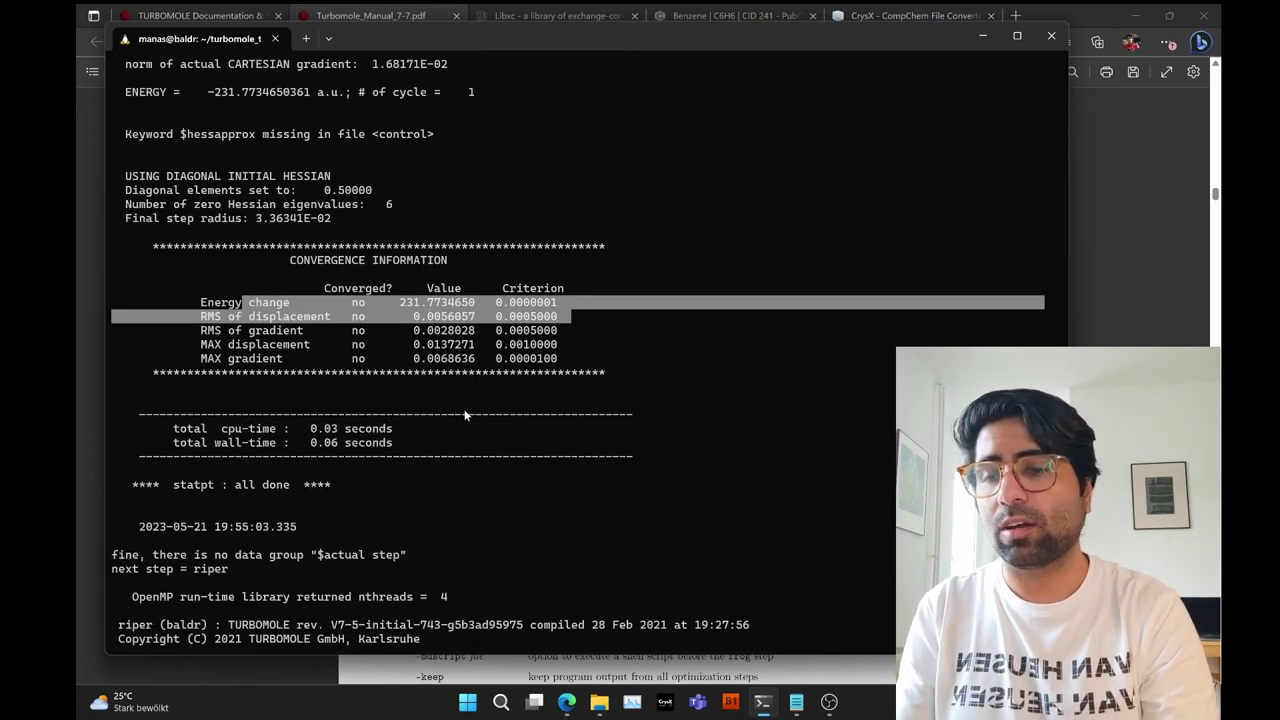
- Read on through the riper section of job.1 and check the closing energy change and geometry gradient lines
scroll(464, 414, down, 6)
scroll(464, 412, down, 4)
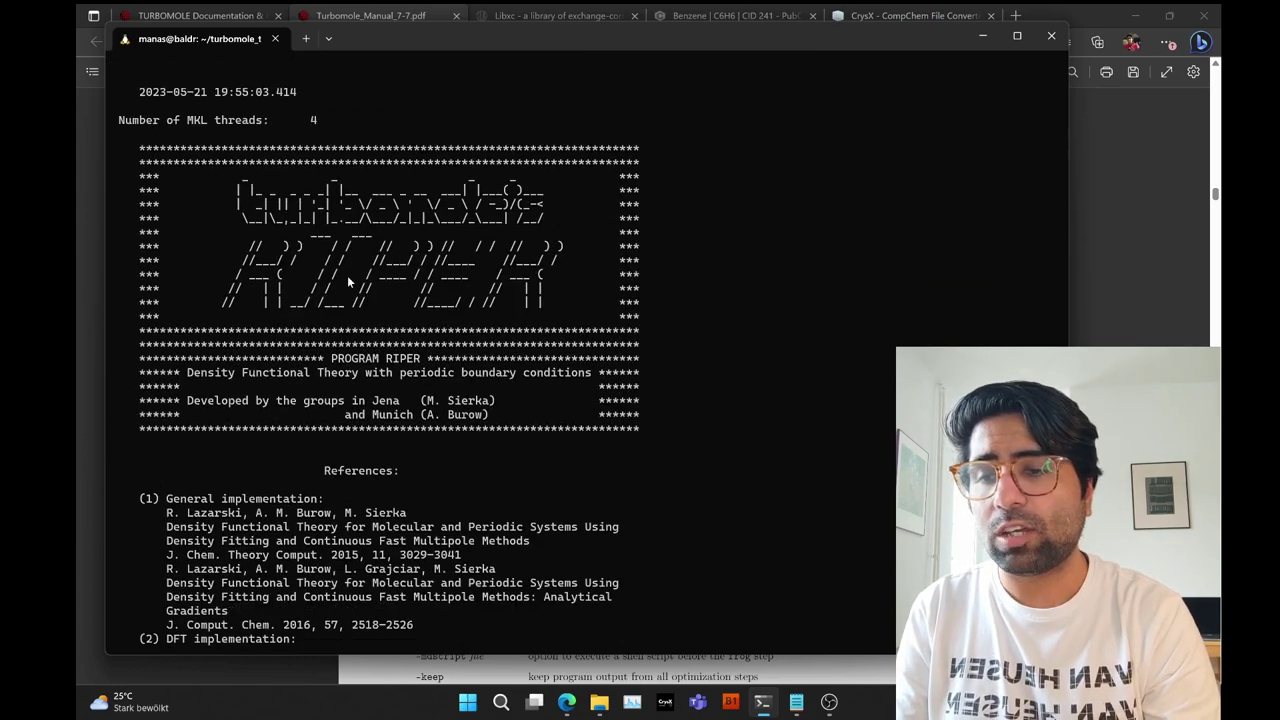
scroll(404, 405, down, 9)
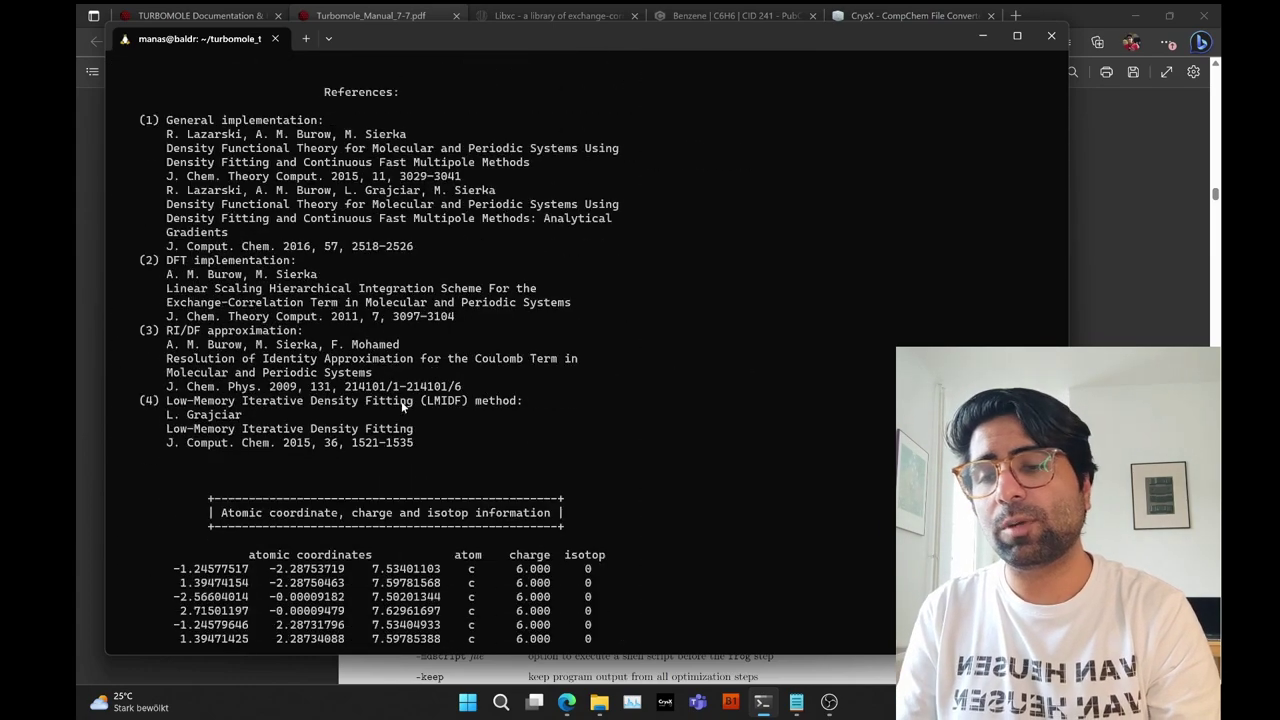
scroll(404, 405, down, 20)
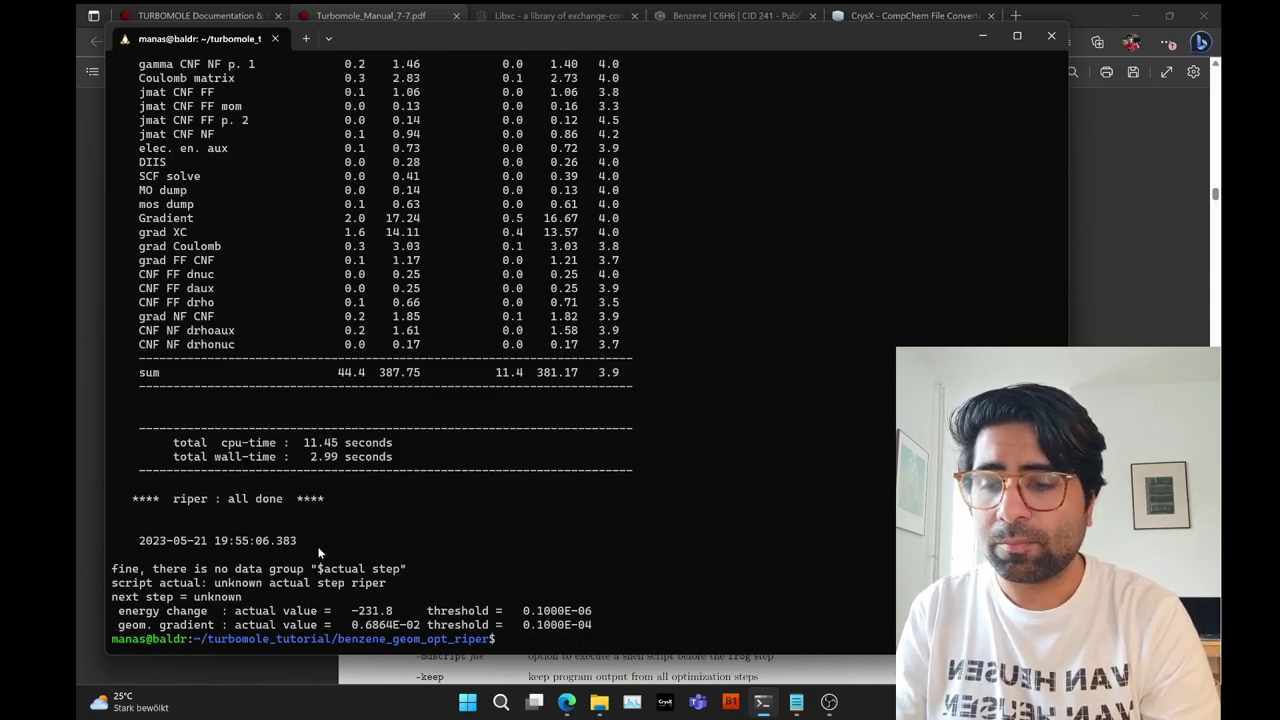
drag(114, 611, 592, 624)
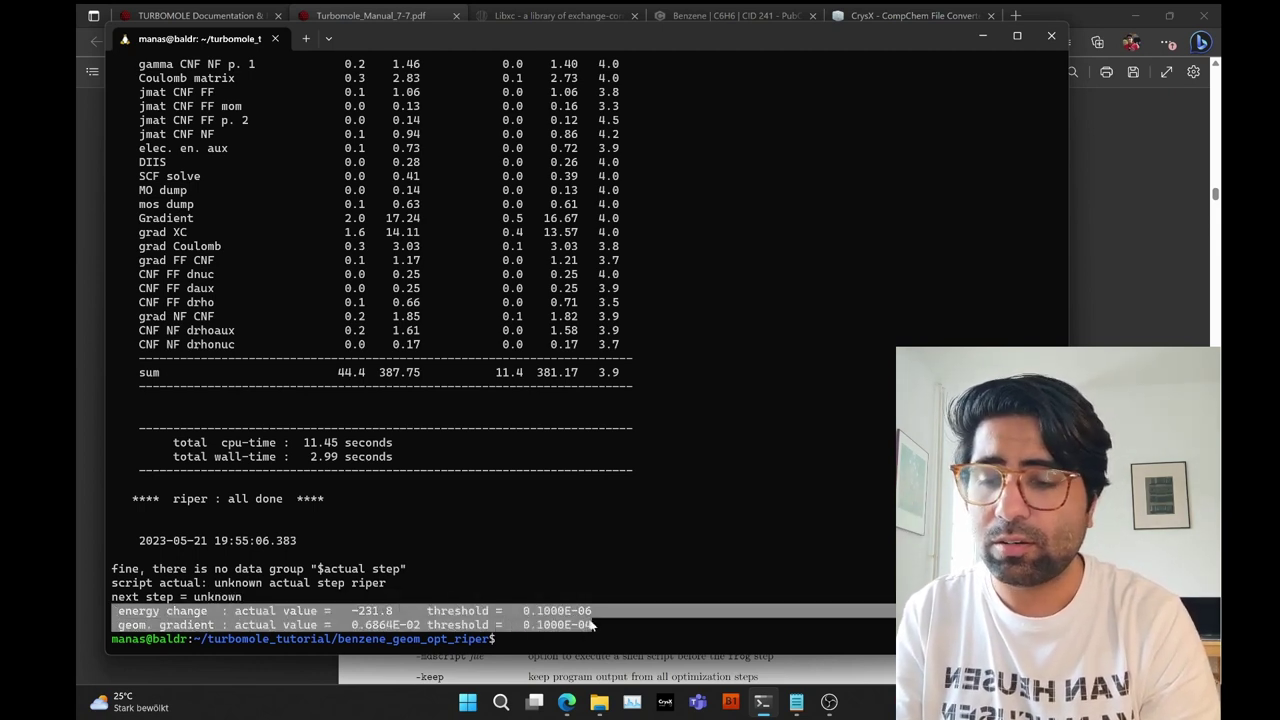
key(ctrl+c)
- Print job.2 and trace its output back past the SCF iterations and riper header to the Cartesian gradients
text(cat)
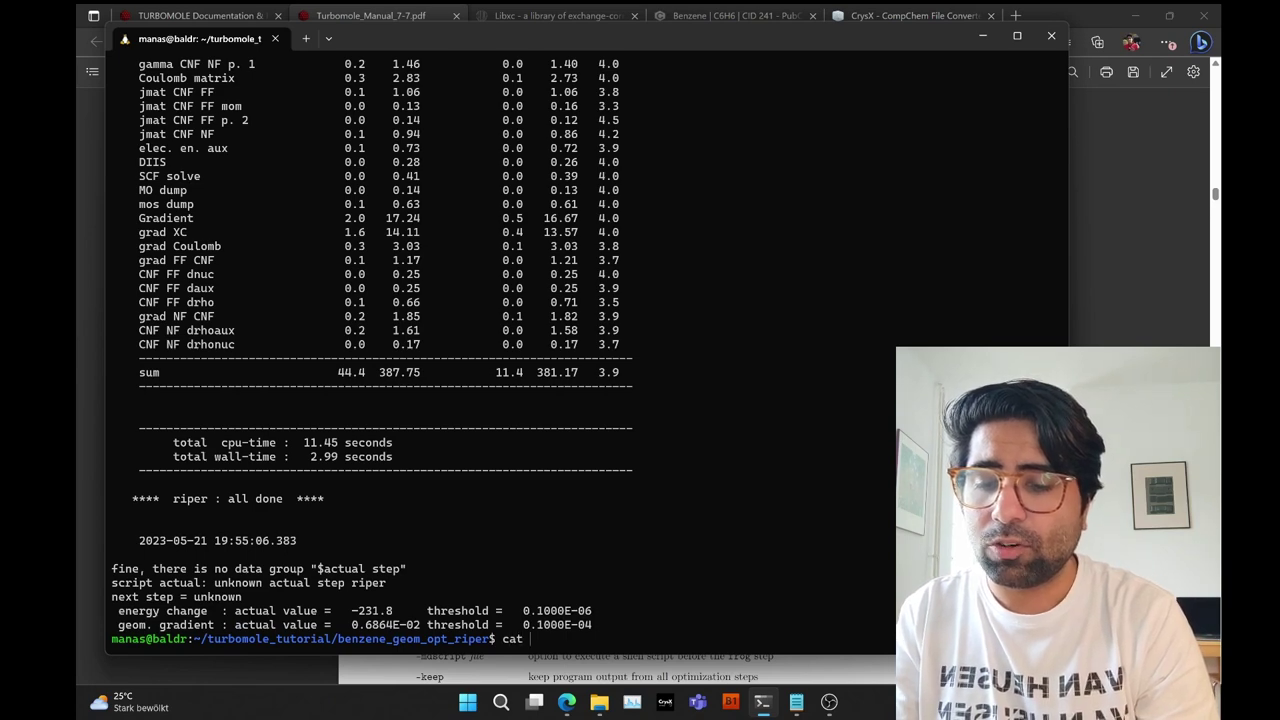
text( job.2)
key(Return)
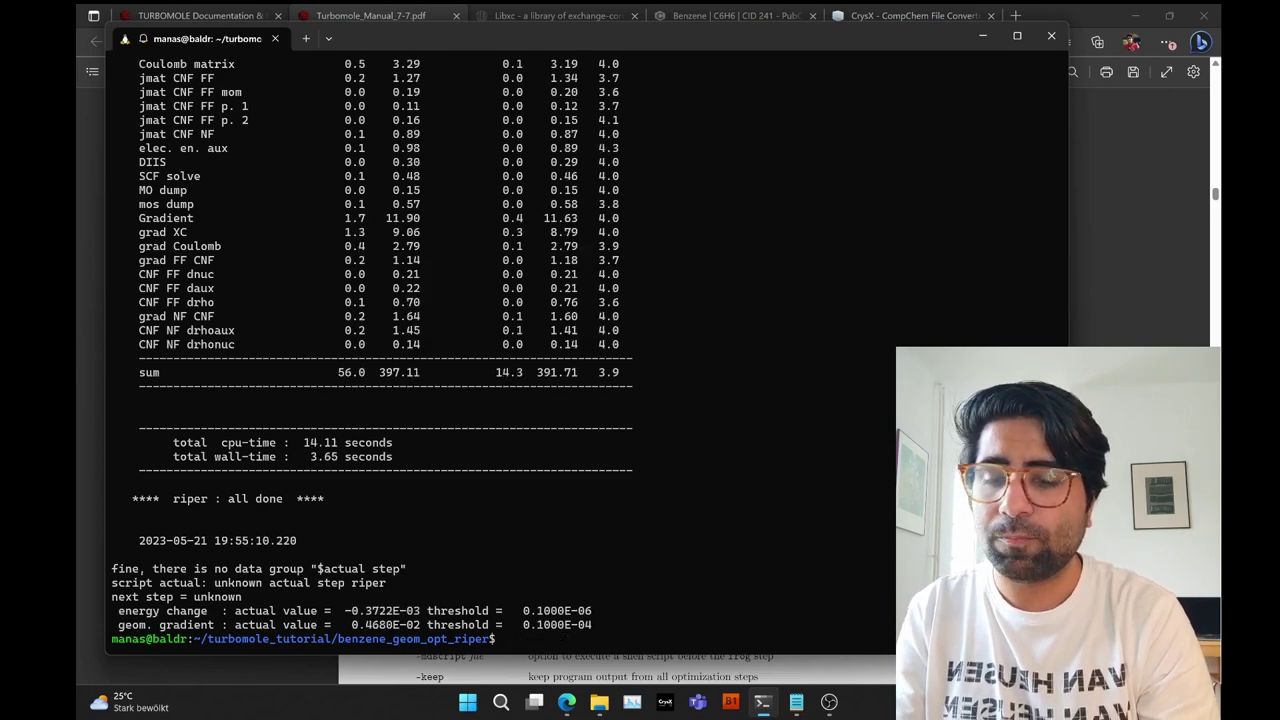
scroll(596, 397, up, 20)
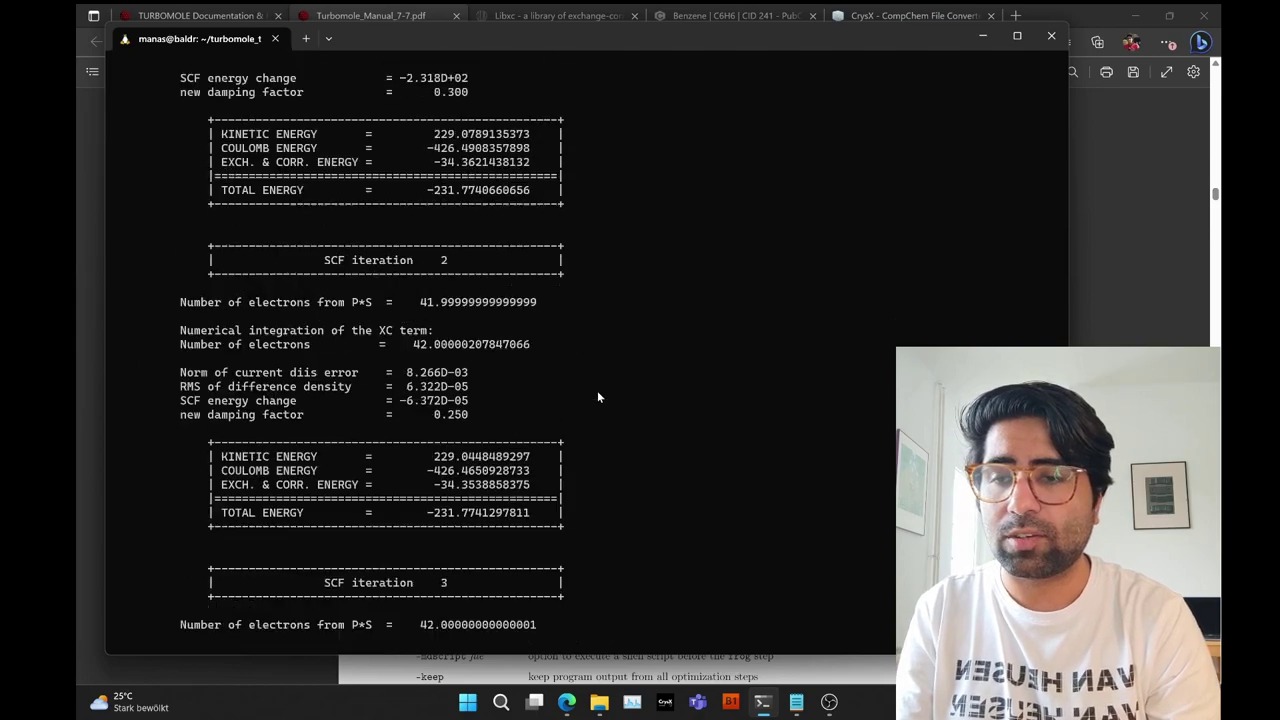
scroll(597, 397, up, 11)
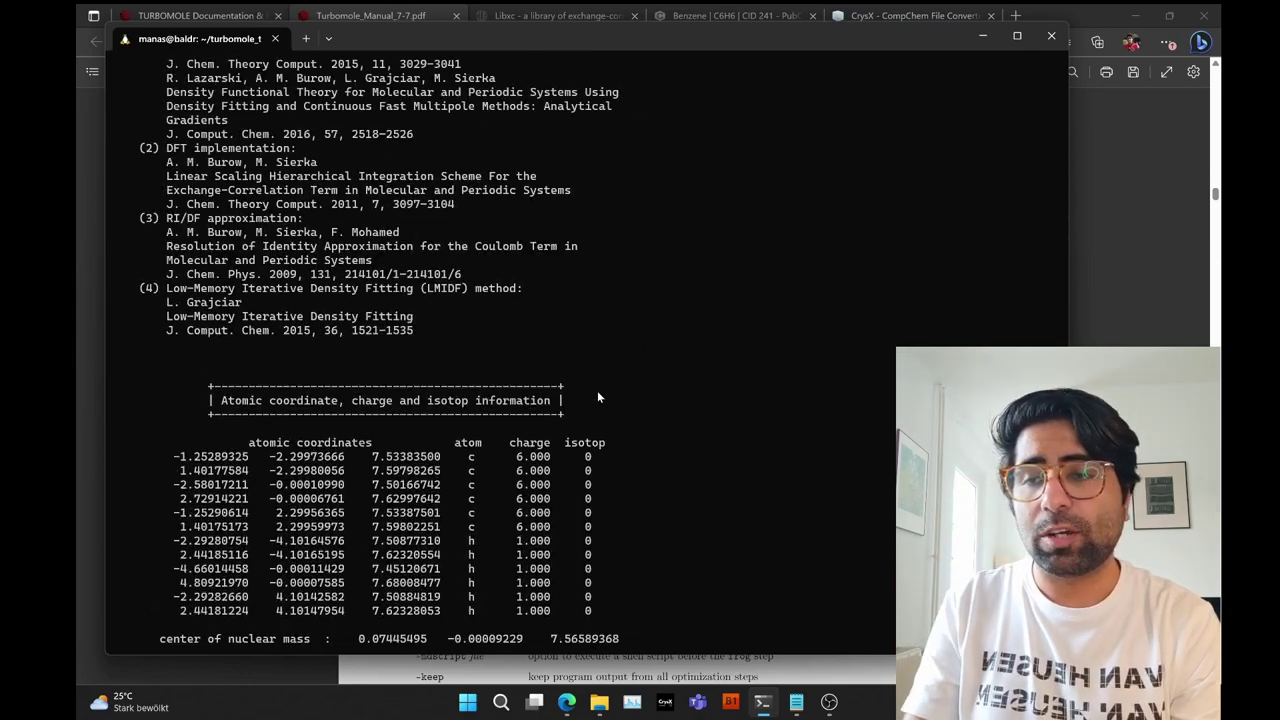
scroll(597, 397, up, 15)
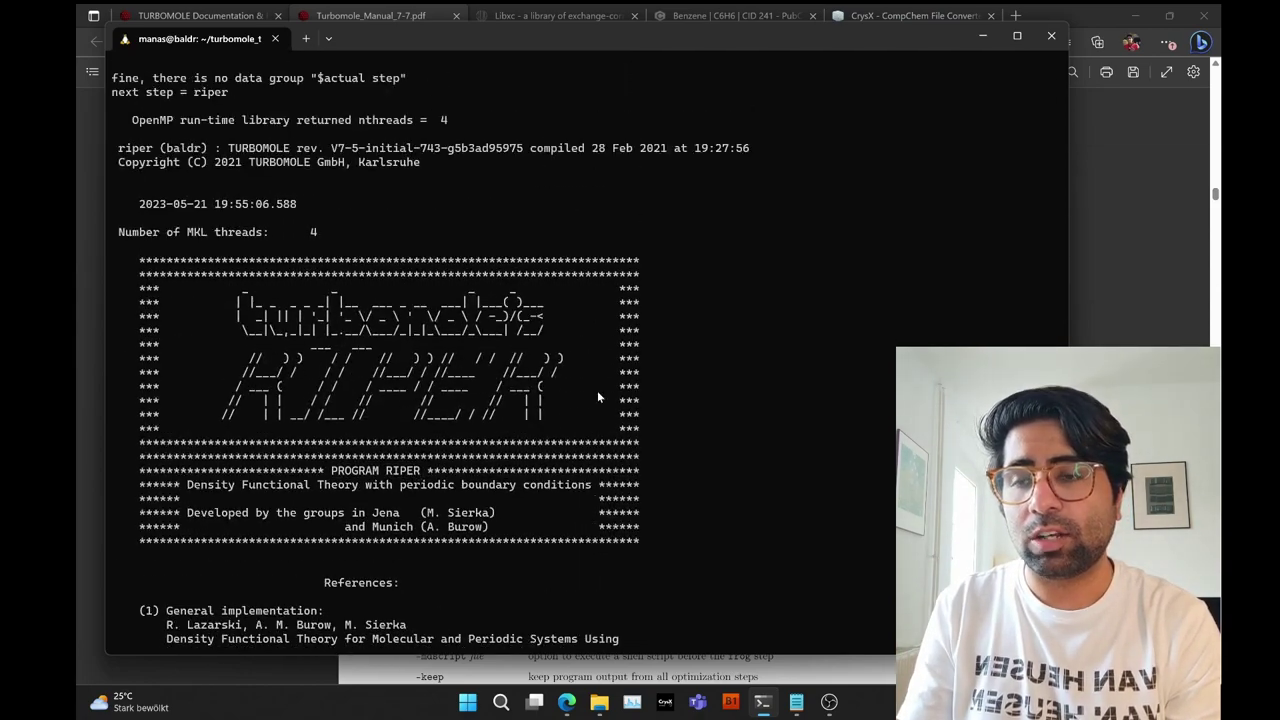
scroll(597, 397, up, 12)
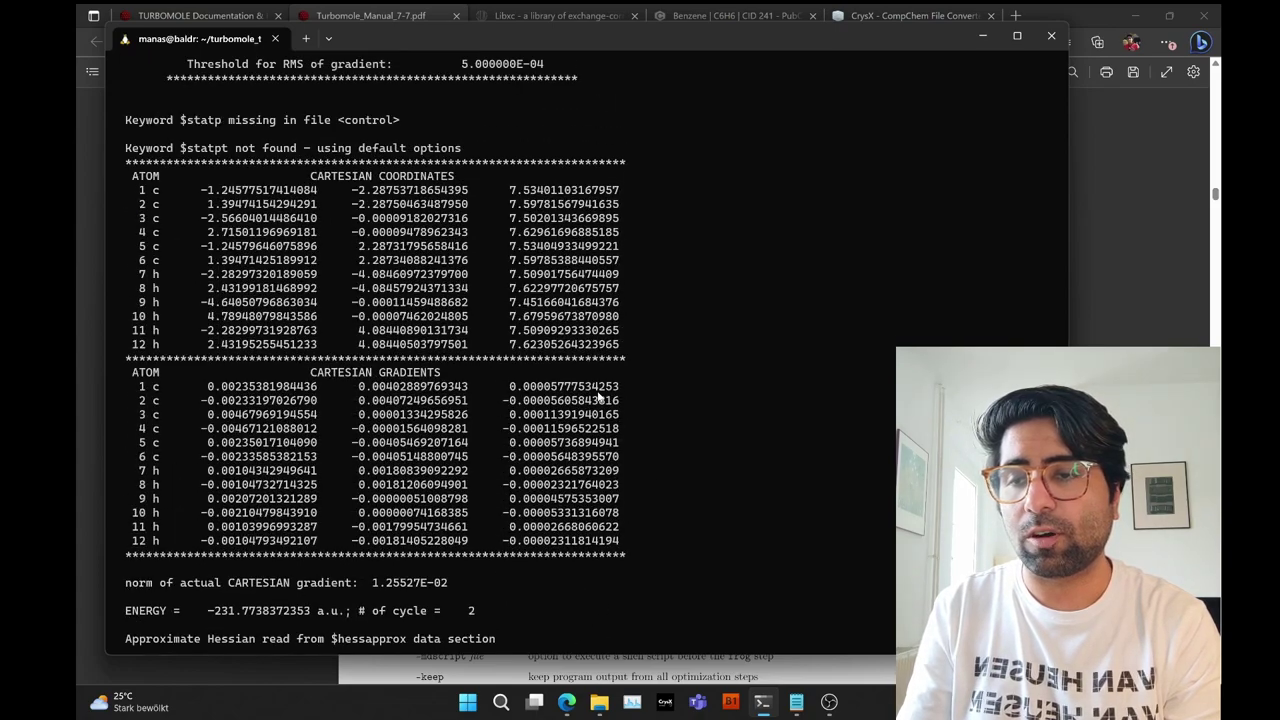
- Examine the stationary point options, trust radius update info and convergence information in the job.2 output
scroll(548, 397, down, 5)
scroll(548, 397, up, 7)
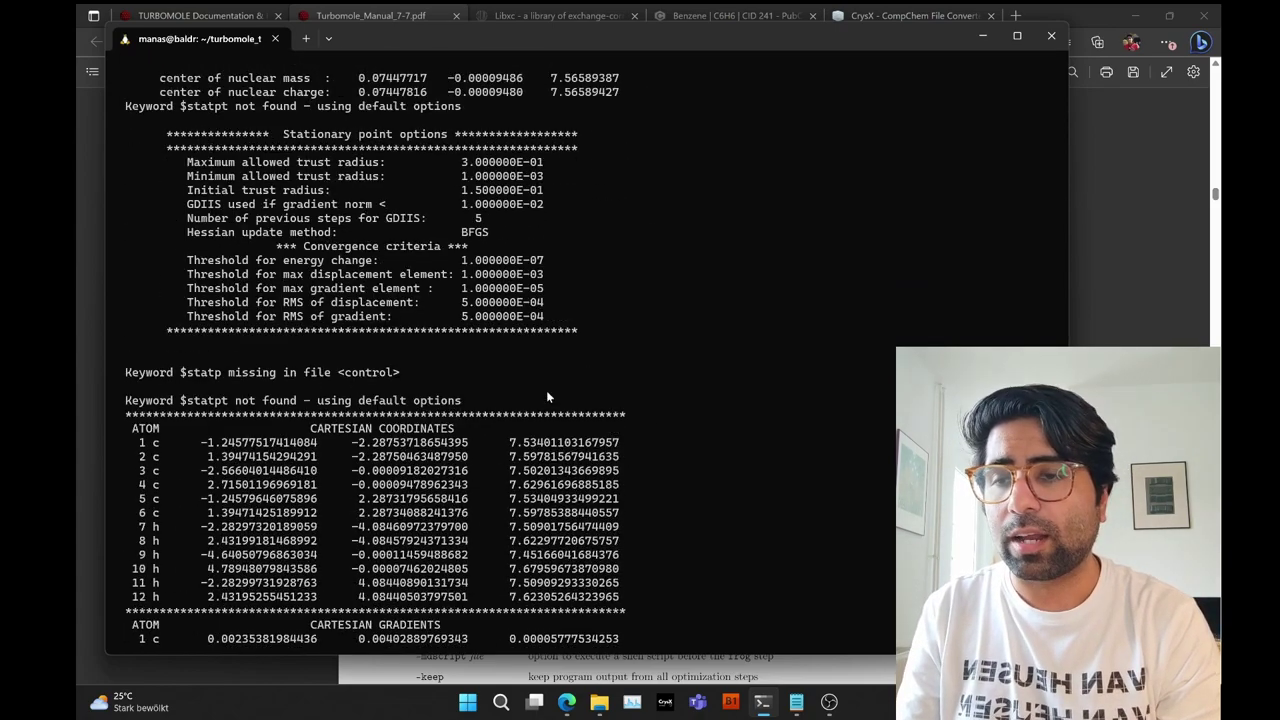
scroll(548, 397, down, 8)
scroll(548, 397, down, 9)
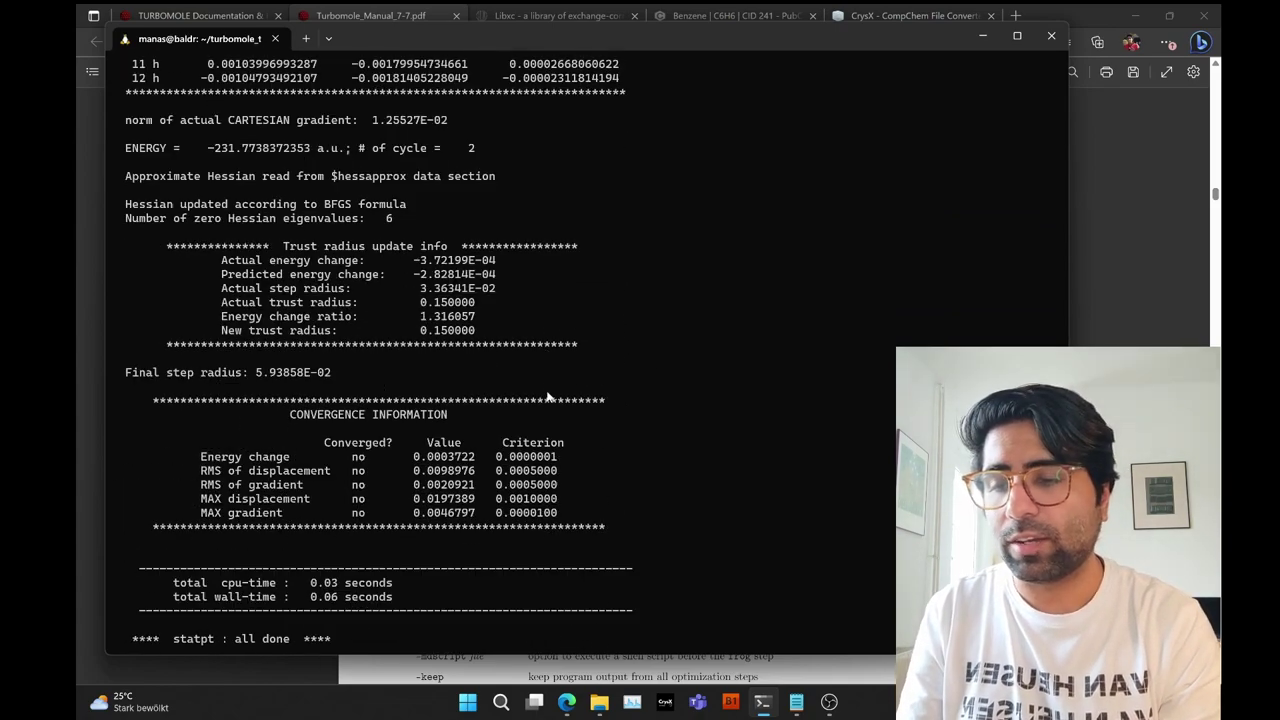
drag(222, 260, 575, 532)
right_click(573, 530)
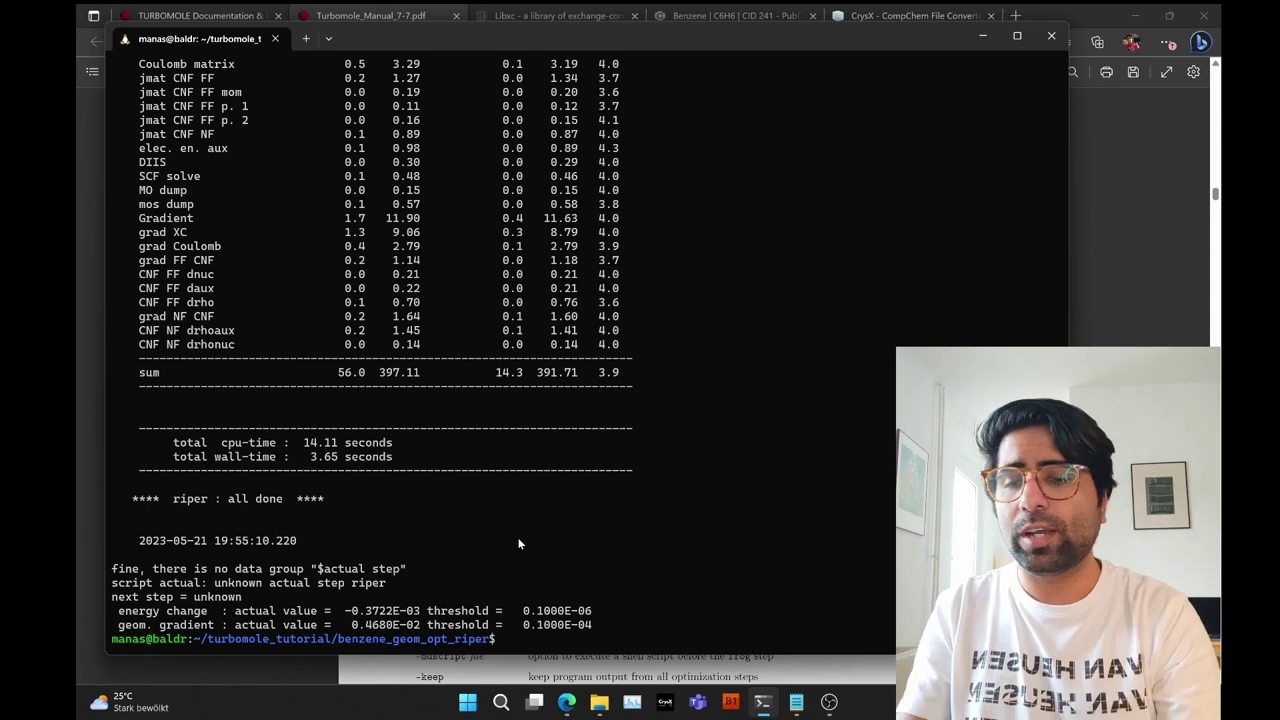
- List the files in the calculation directory and print the output of the last numbered cycle, job.5
text(ls)
key(Return)
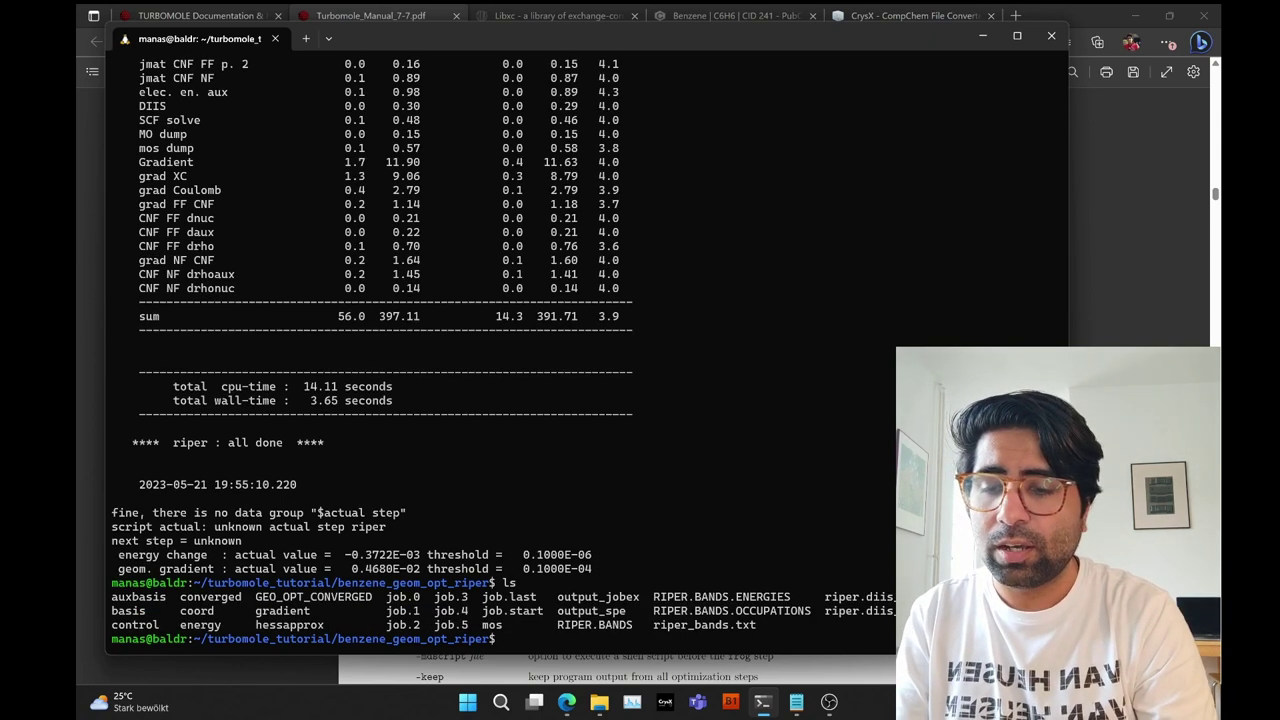
text(cat job.)
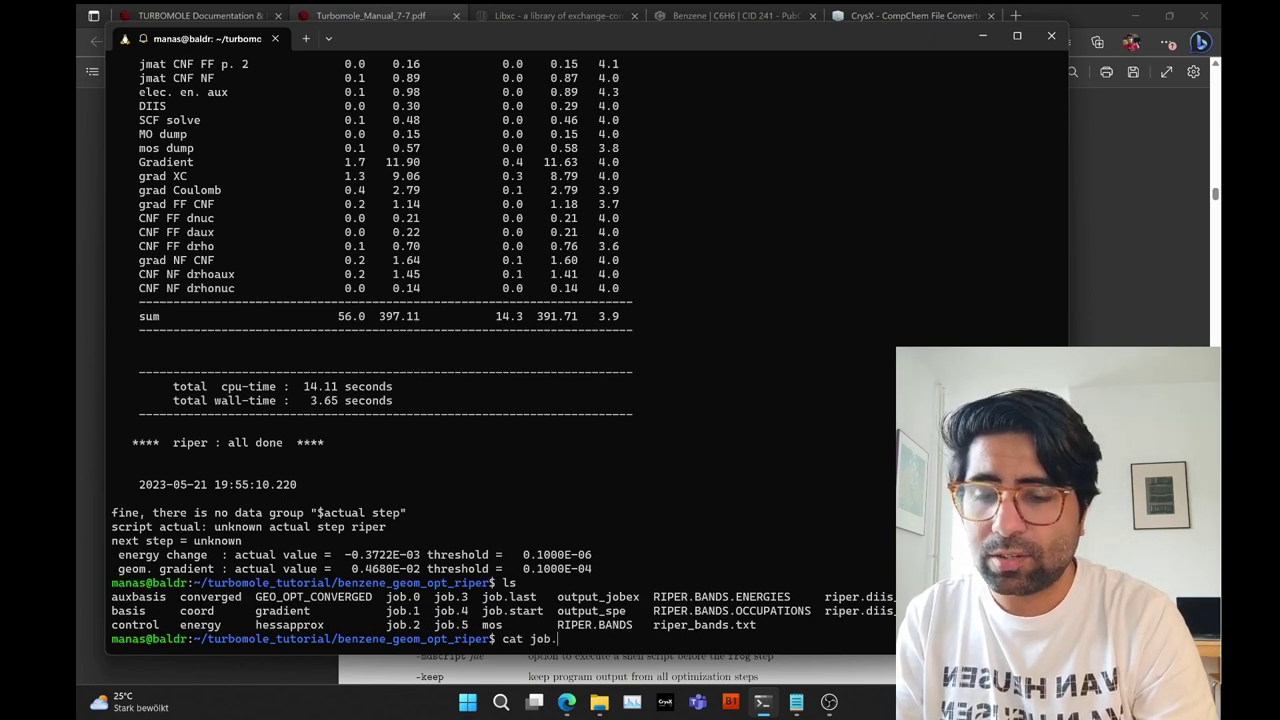
text(5)
key(Return)
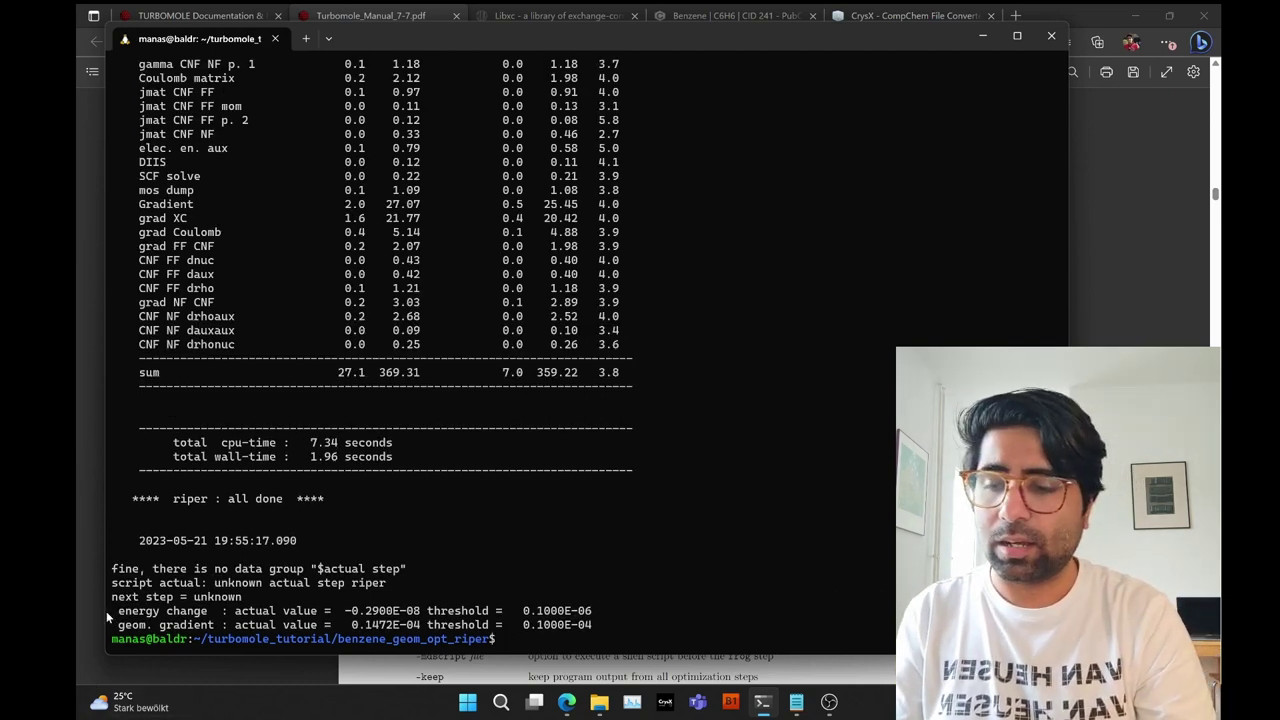
- Compare the final energy change and geometry gradient values in job.5 with their thresholds
drag(110, 610, 659, 626)
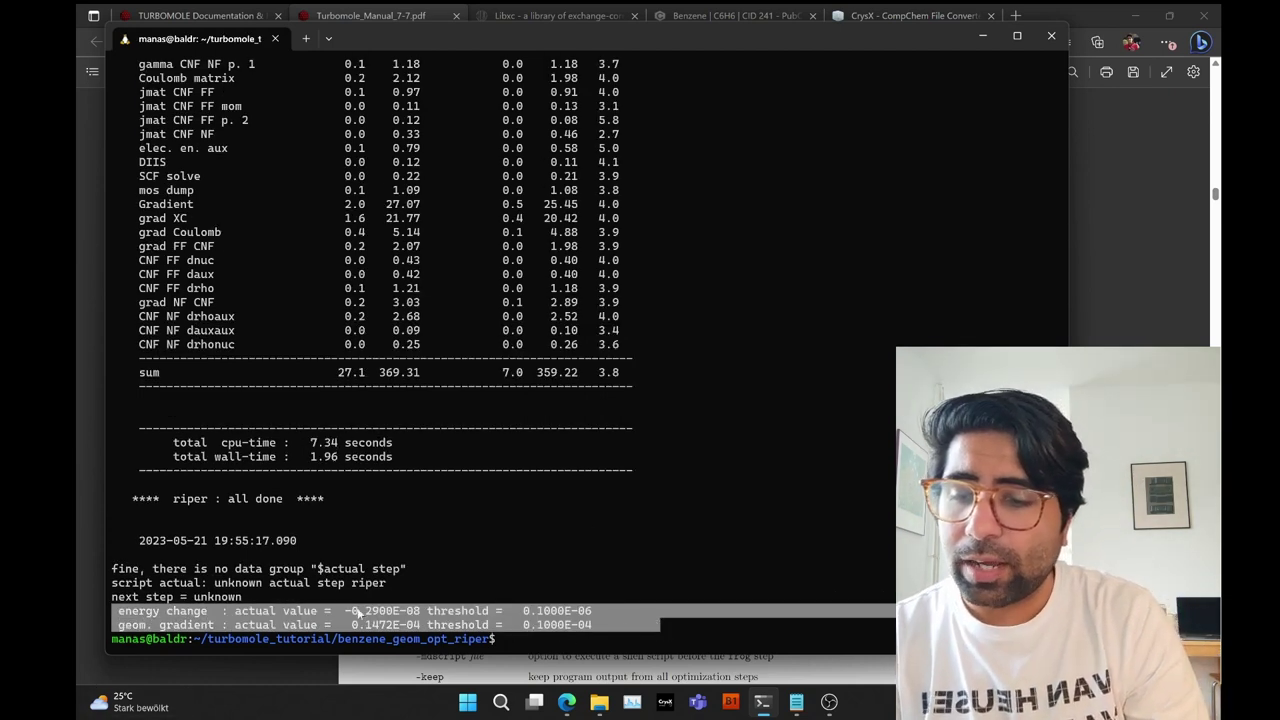
click(310, 612)
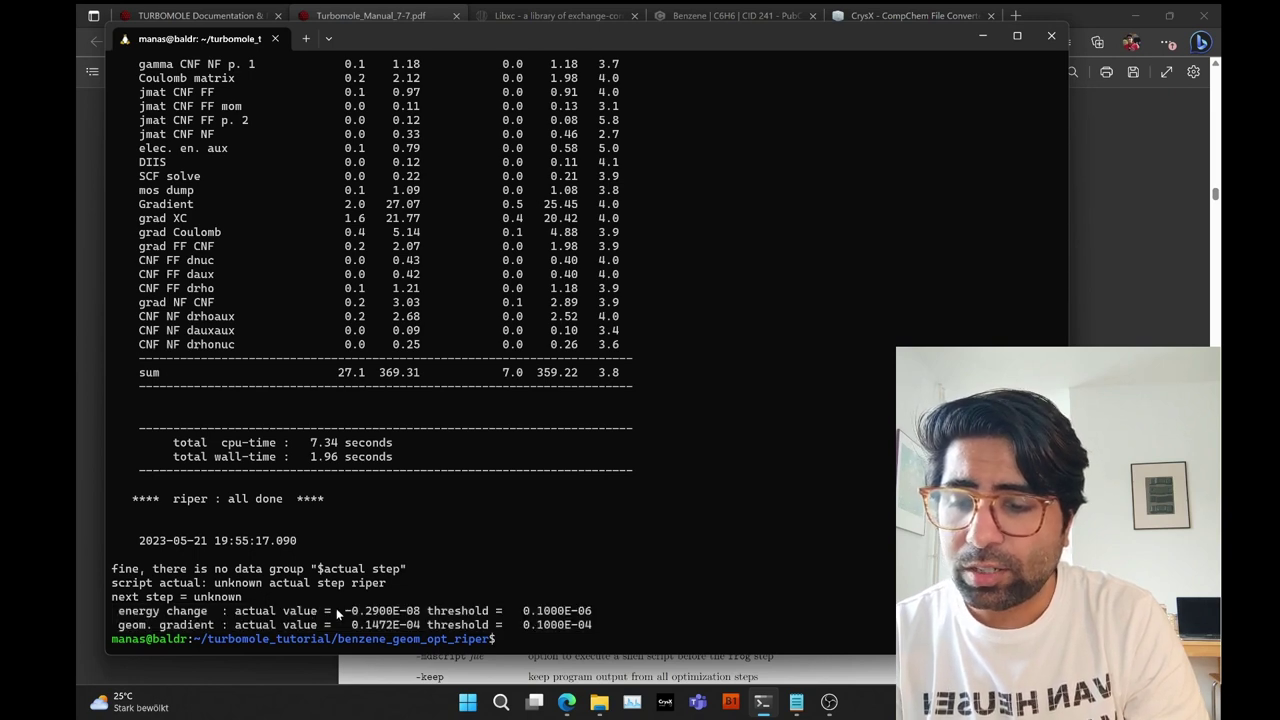
drag(332, 611, 420, 620)
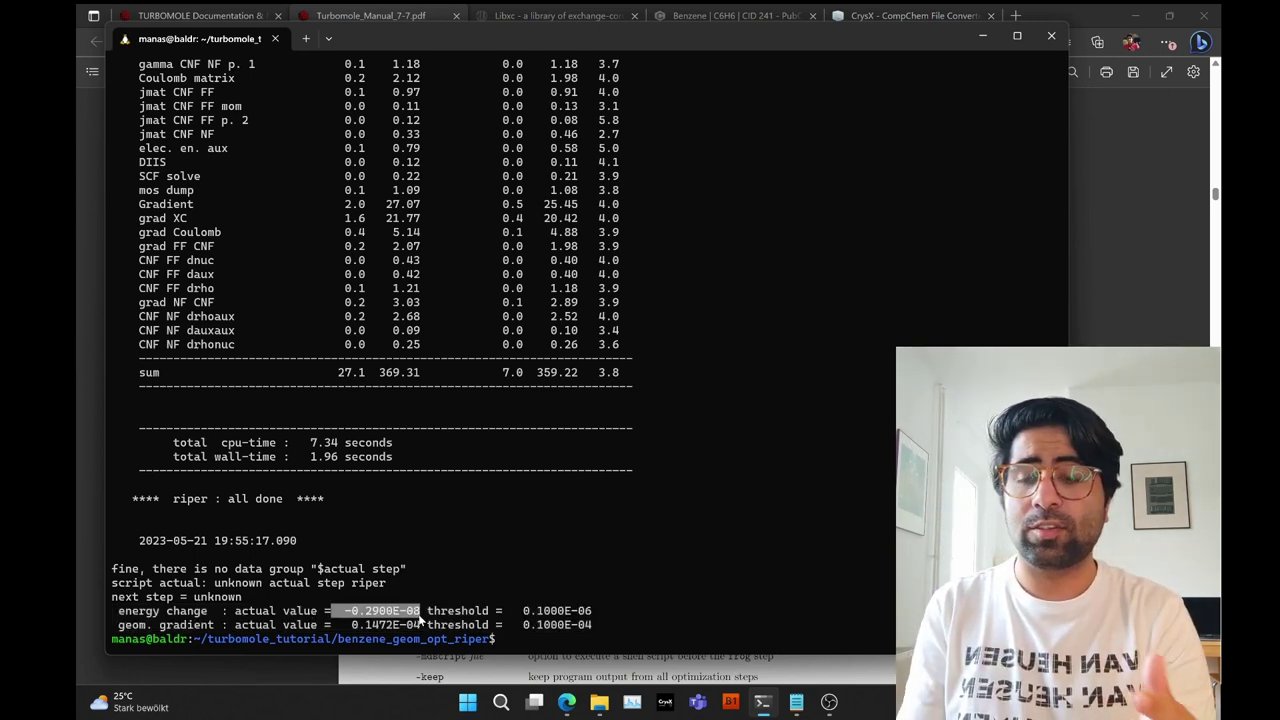
drag(296, 612, 421, 634)
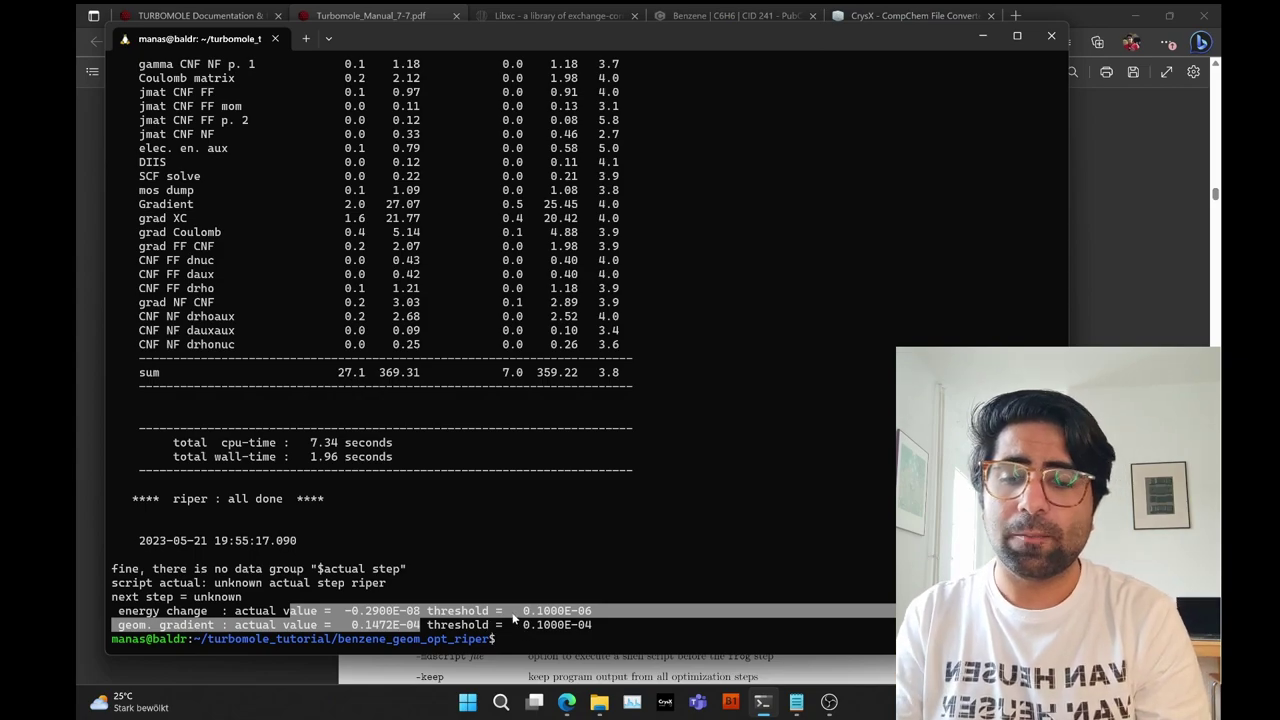
- Go back through the job.5 output to the convergence information table and highlight it to check each criterion
key(Up)
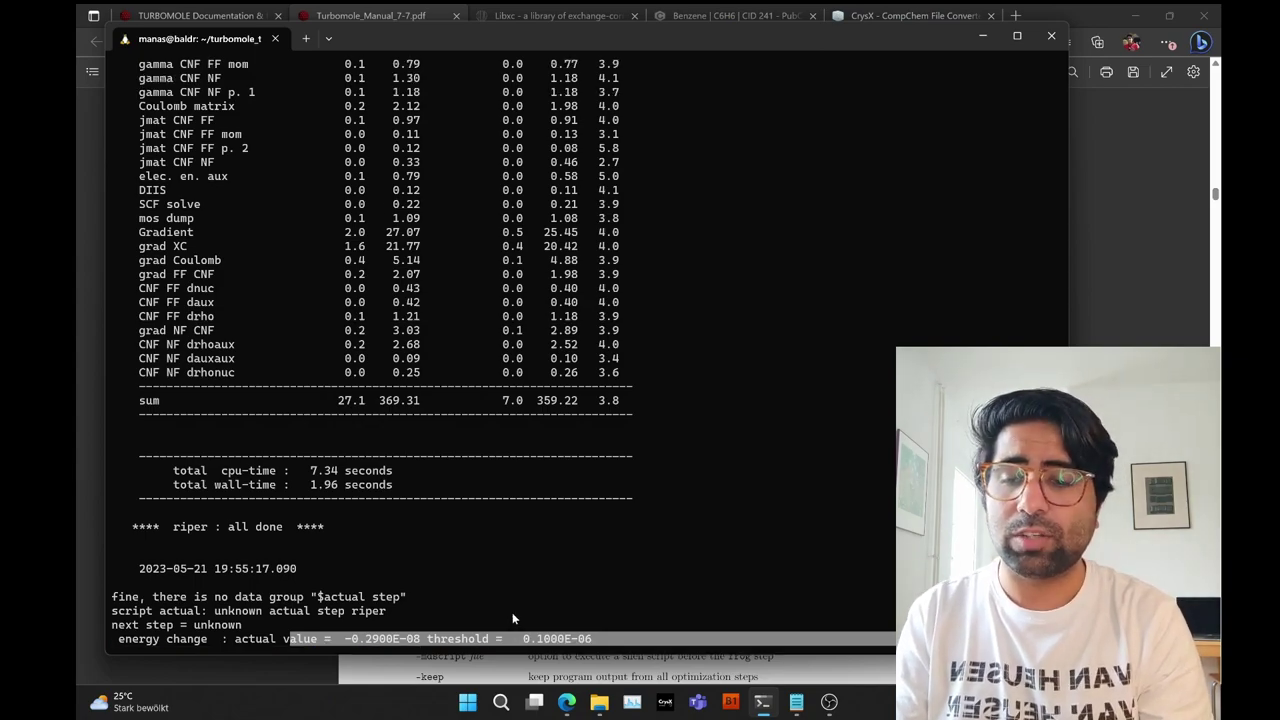
key(Return)
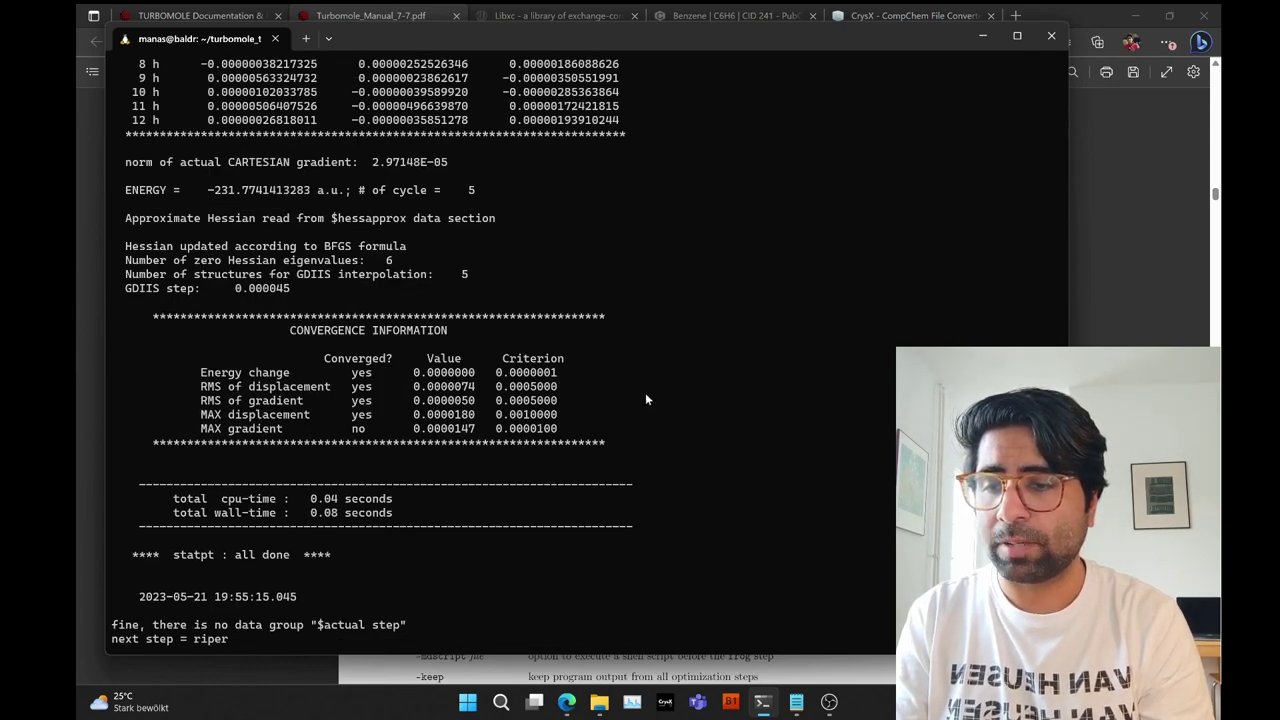
scroll(645, 400, up, 8)
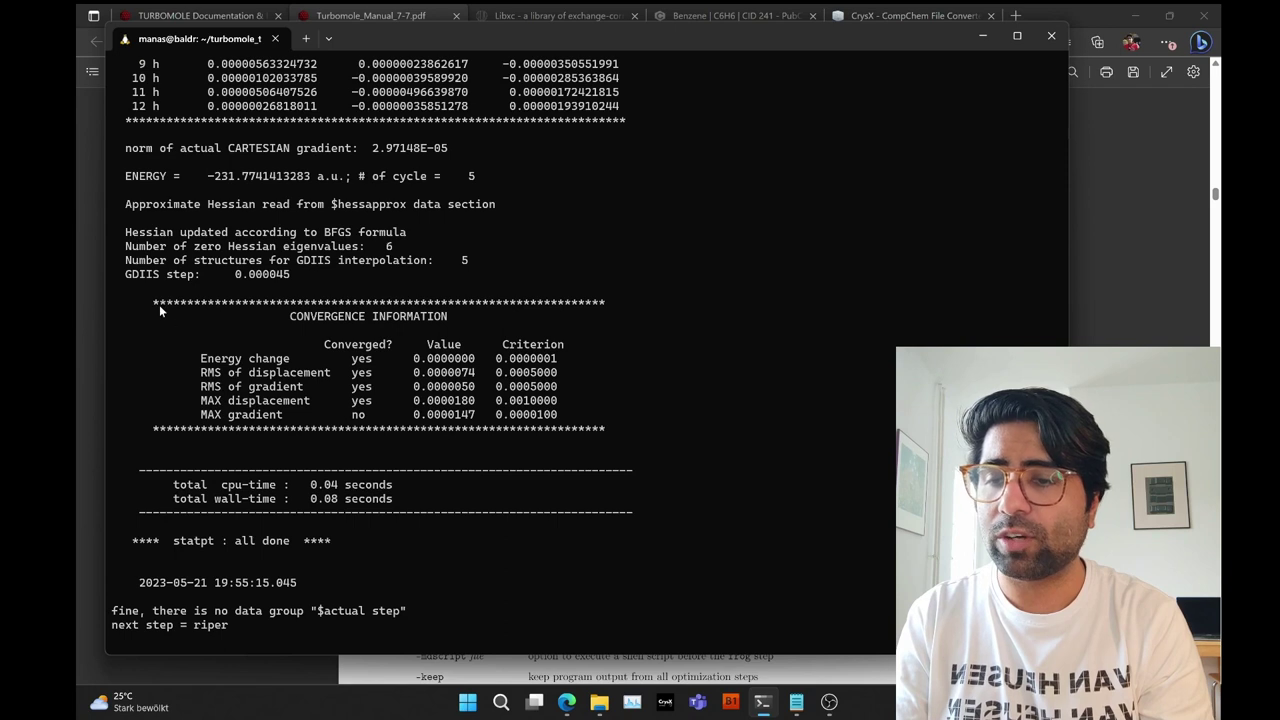
drag(140, 294, 690, 428)
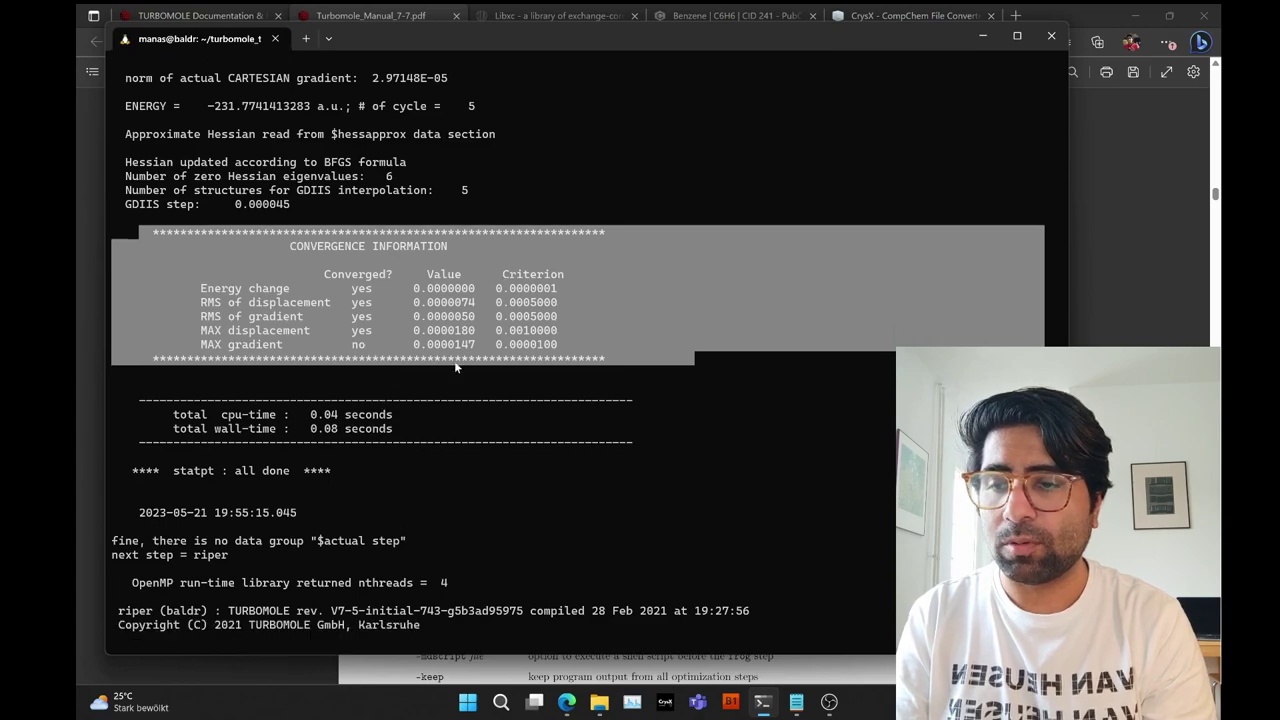
click(455, 364)
- Trace the job.5 output back past the Cartesian gradients and stationary point options to the atomic coordinates and statpt header
scroll(663, 399, up, 10)
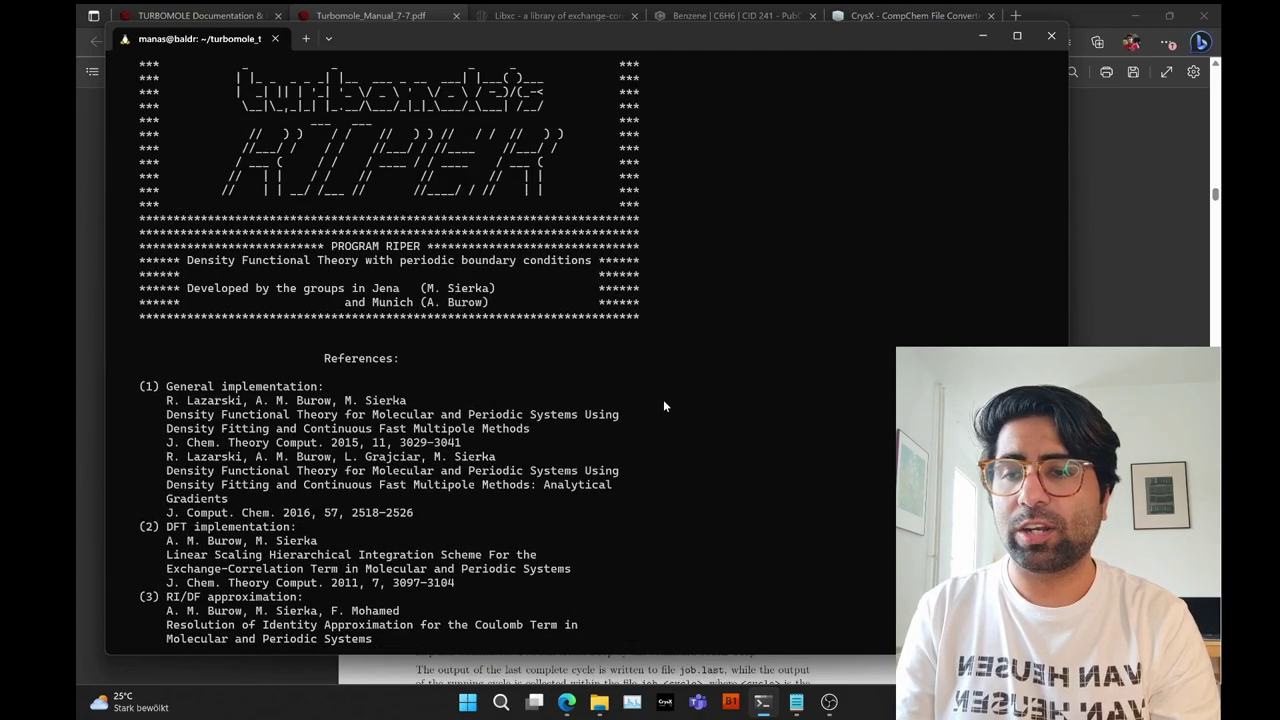
scroll(663, 406, down, 15)
scroll(663, 406, up, 15)
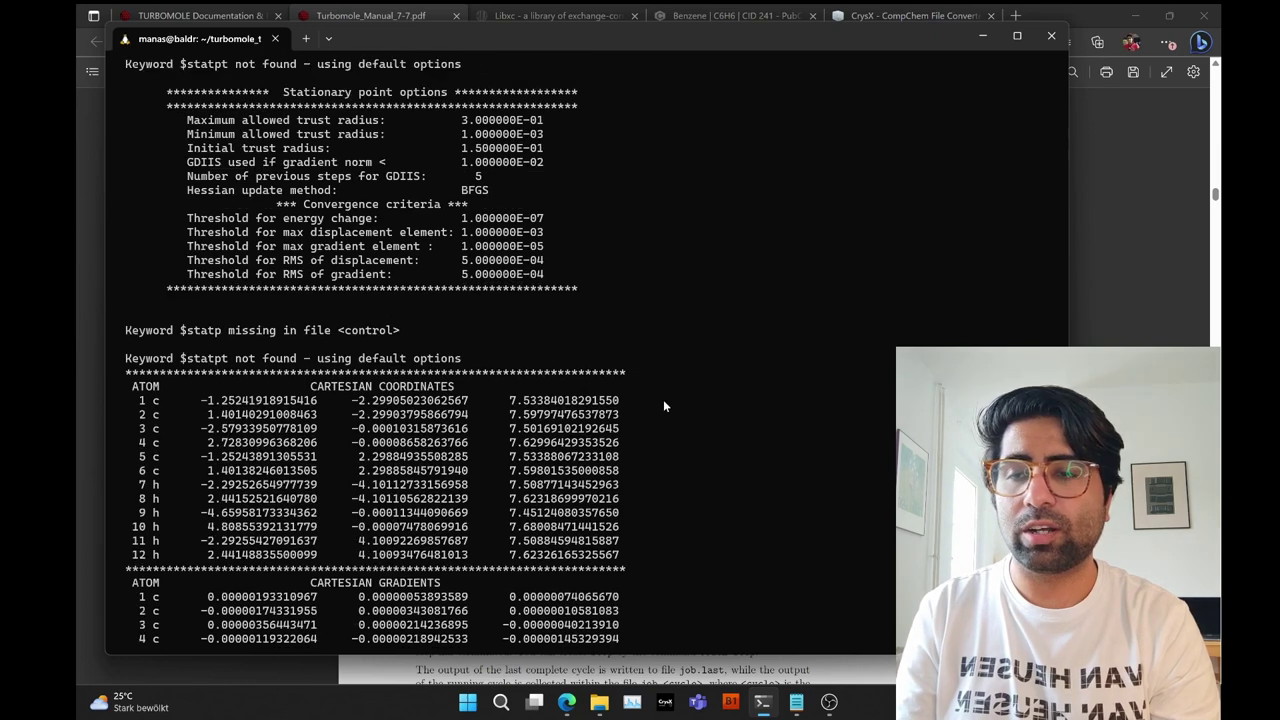
scroll(663, 405, up, 5)
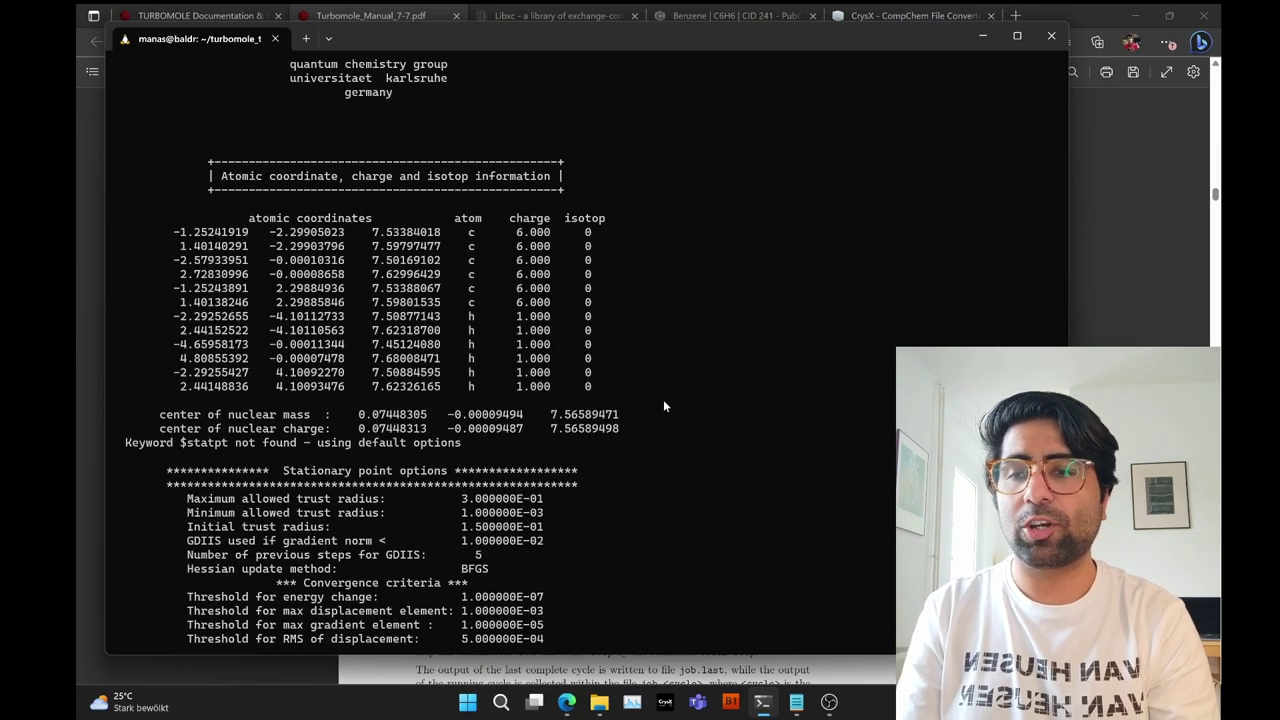
scroll(663, 406, up, 4)
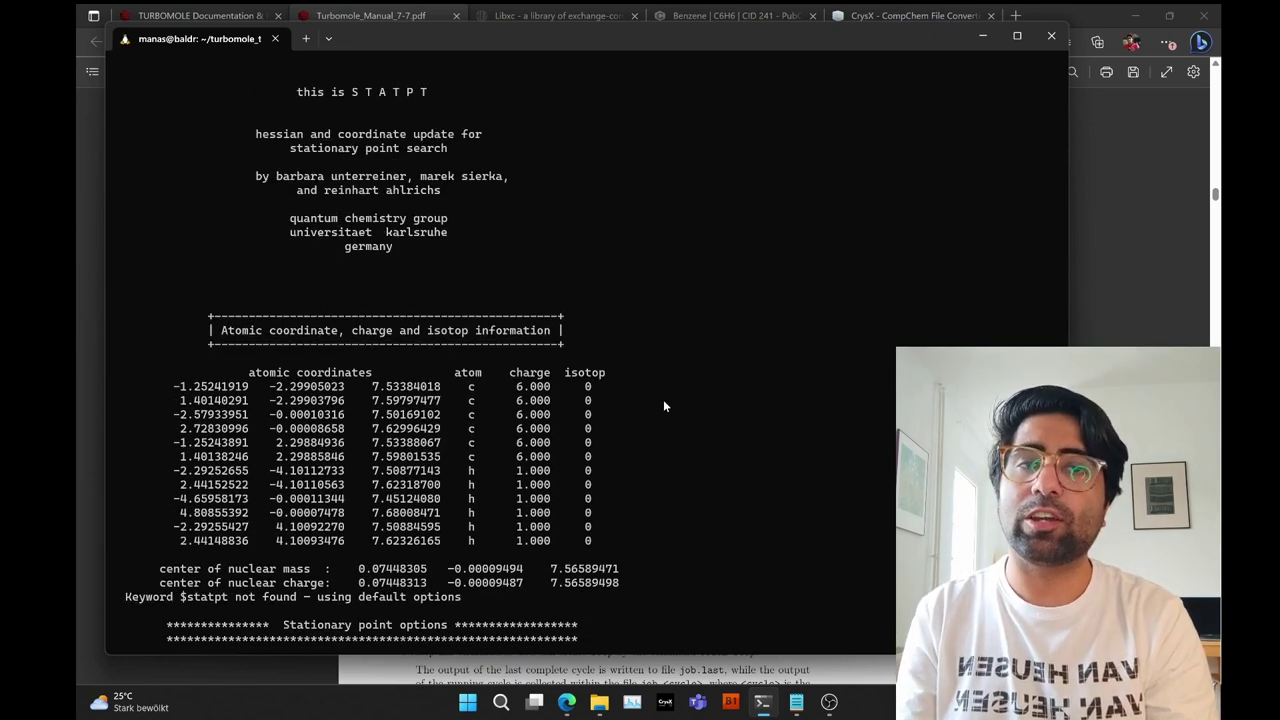